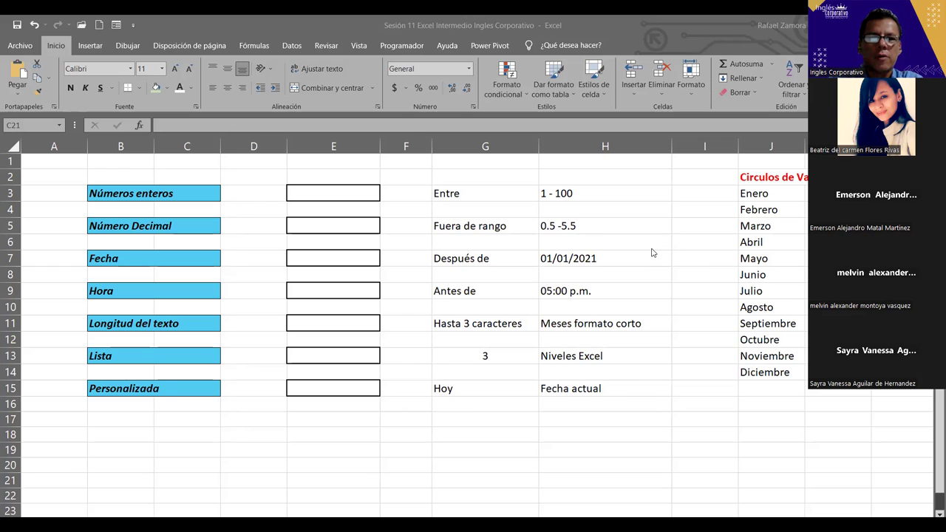
Select the decimal-number cell E5 on the practice sheet.
left_click(329, 224)
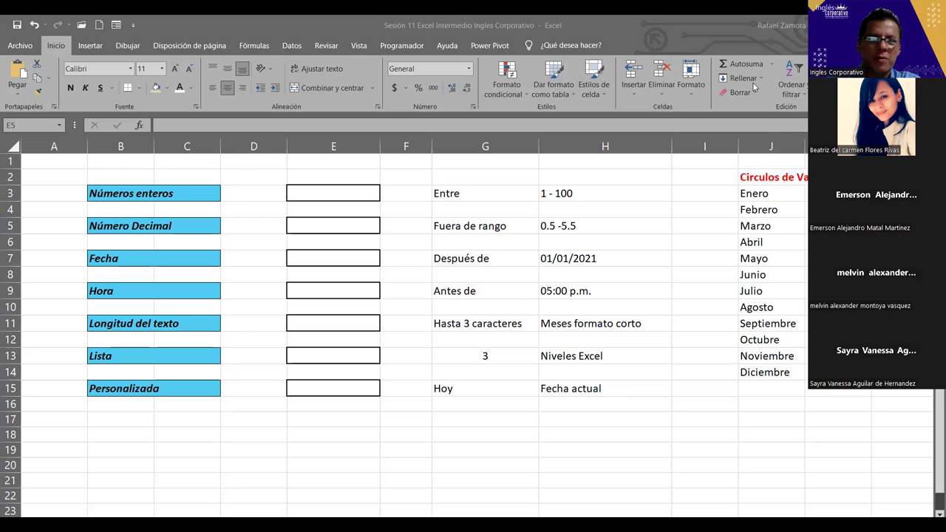
left_click(355, 191)
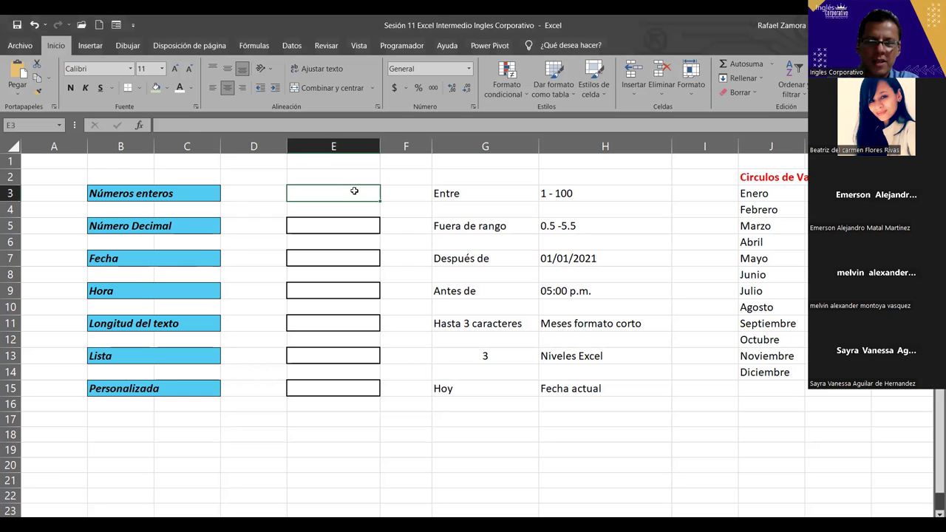
left_click(348, 229)
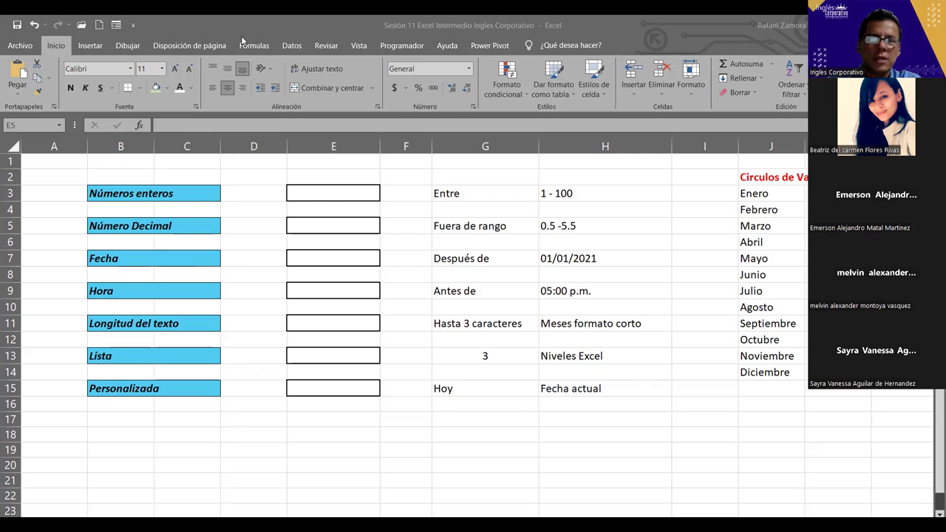
left_click(360, 225)
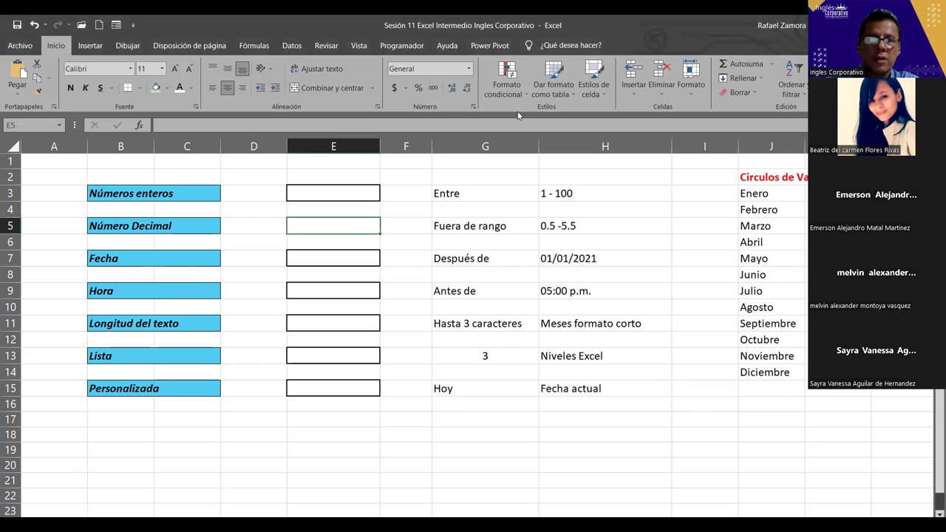
left_click(454, 140)
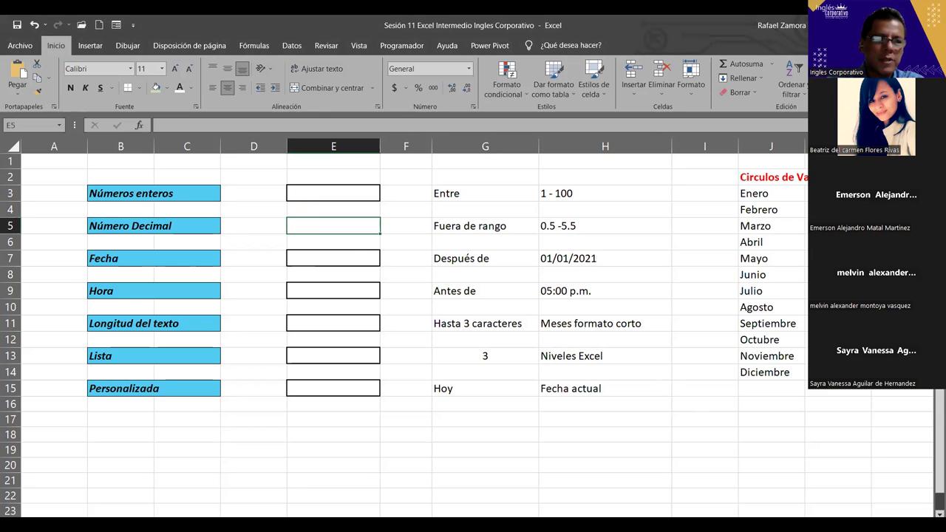
left_click(690, 392)
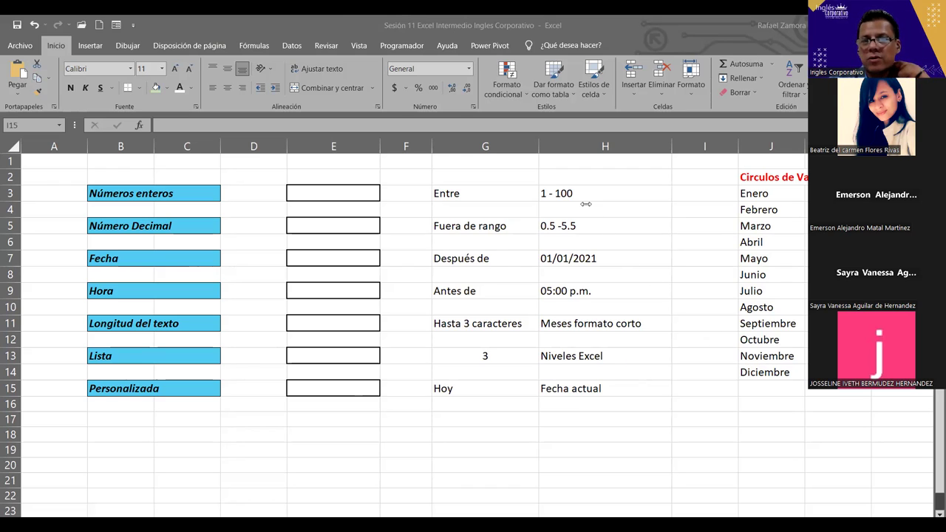
left_click(328, 229)
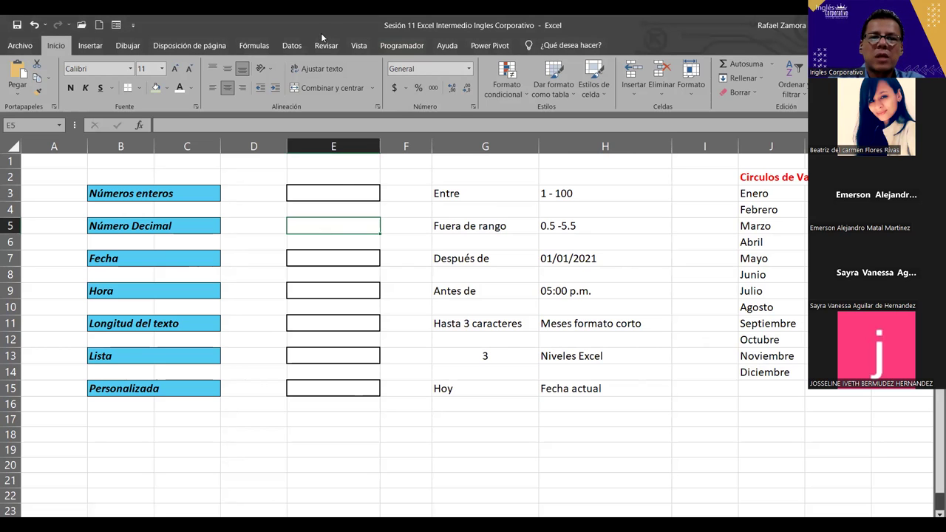
Open Data Validation for E5, set Allow to Decimal, and move the dialog aside.
left_click(292, 46)
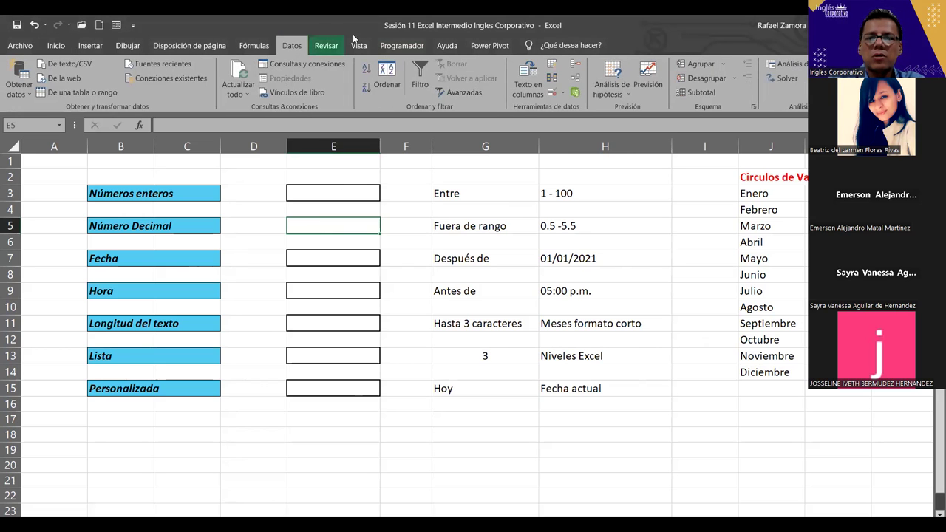
left_click(555, 91)
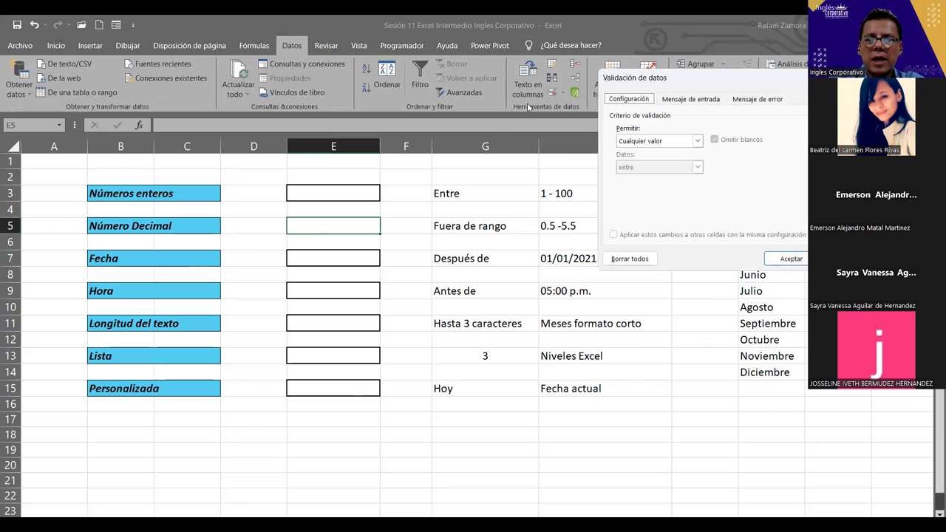
left_click(684, 144)
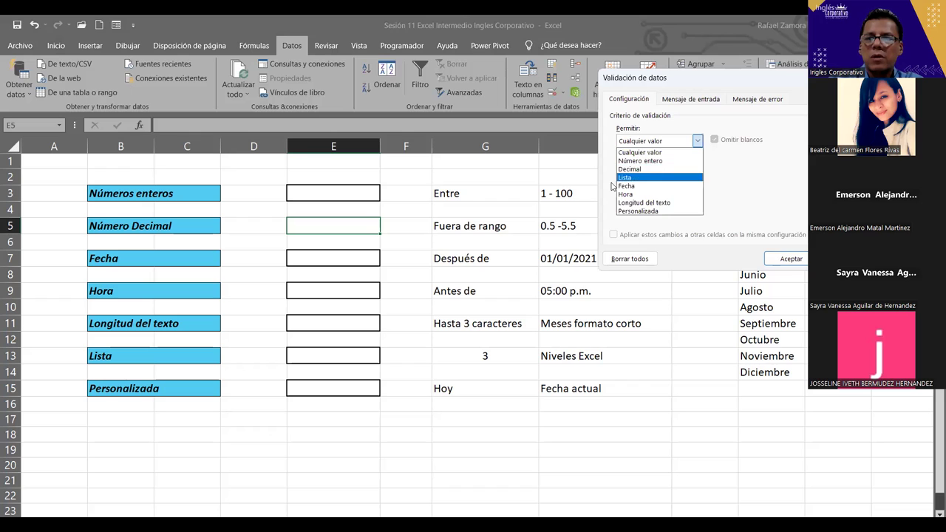
left_click(644, 170)
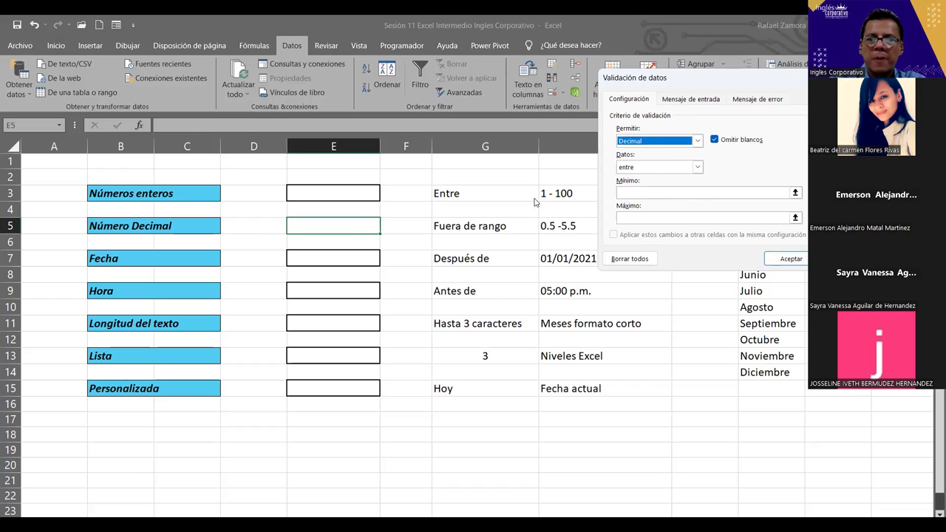
left_click_drag(716, 77, 813, 61)
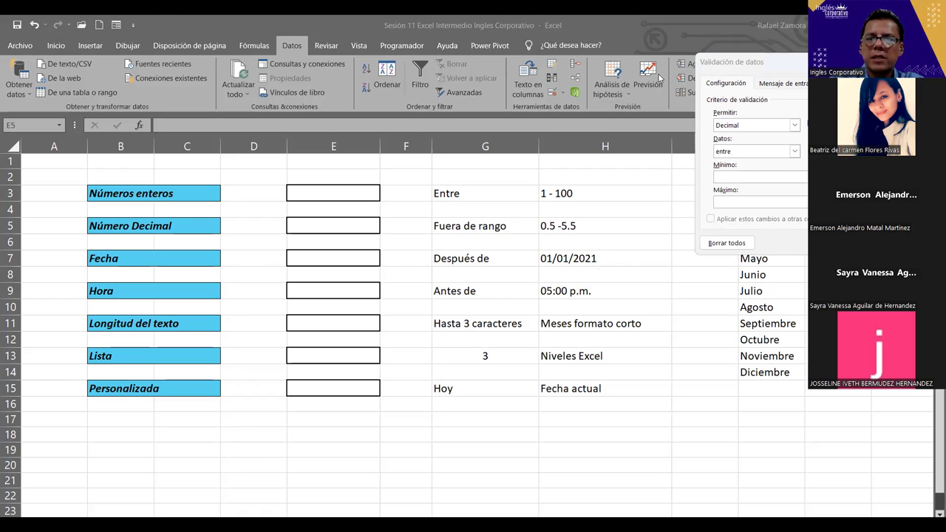
left_click(500, 163)
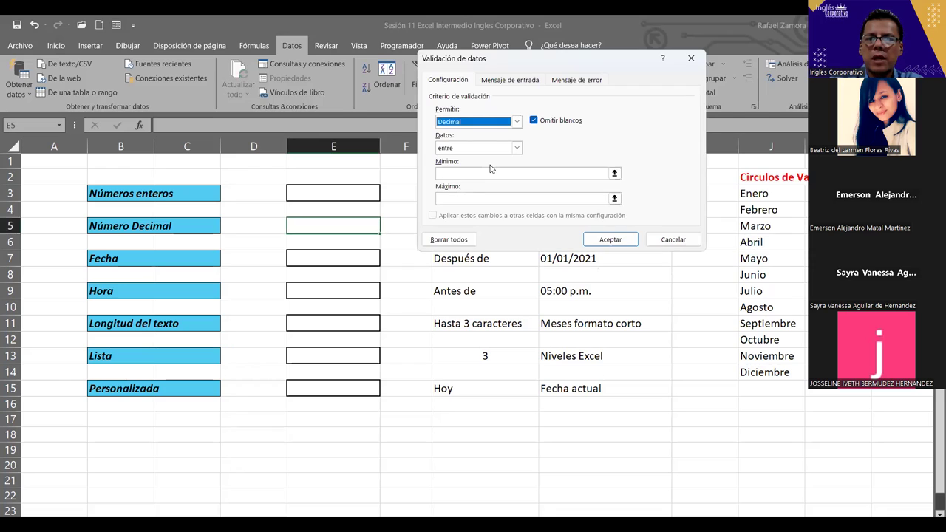
Keep Decimal with the 'between' condition and reposition the dialog to reveal columns F–H.
left_click(517, 121)
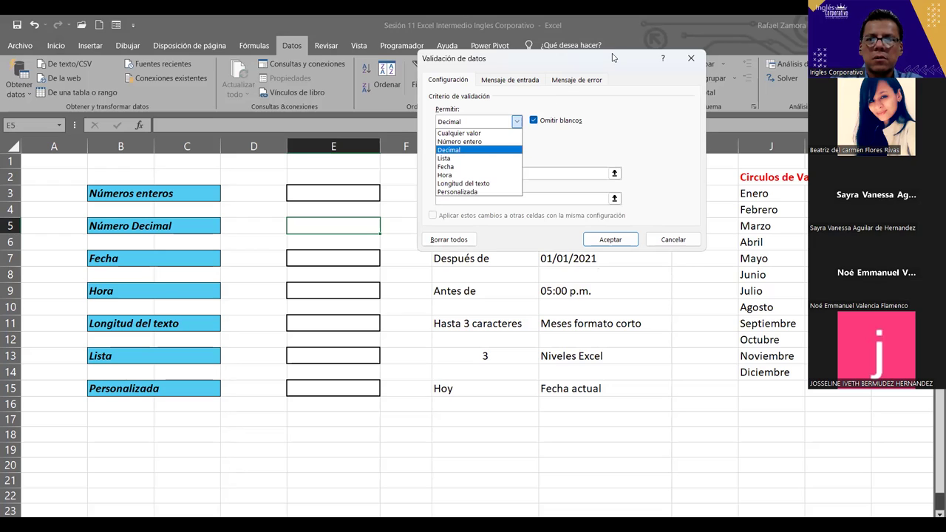
left_click(549, 28)
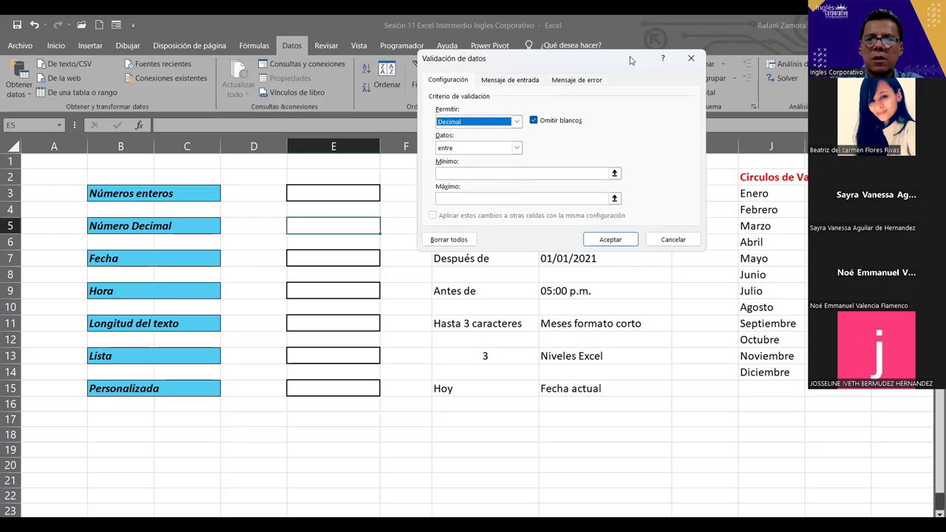
left_click_drag(630, 60, 274, 52)
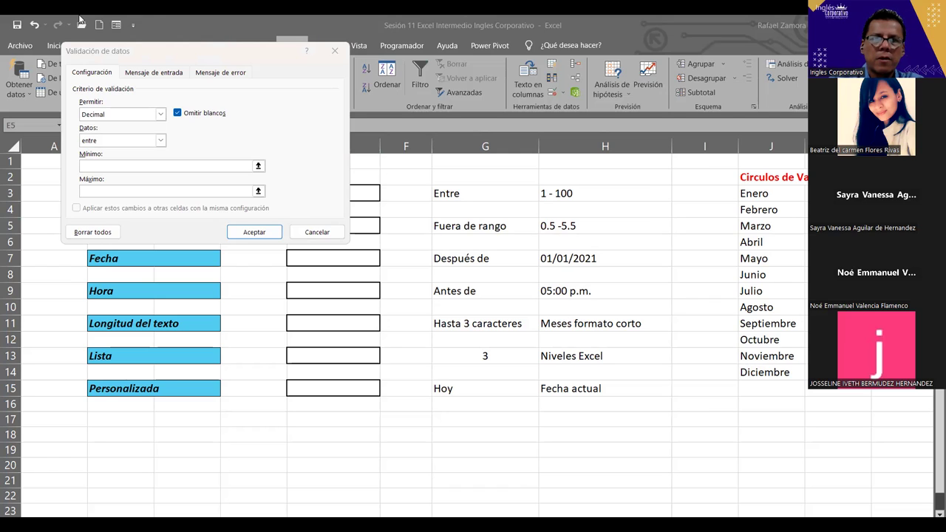
left_click(159, 114)
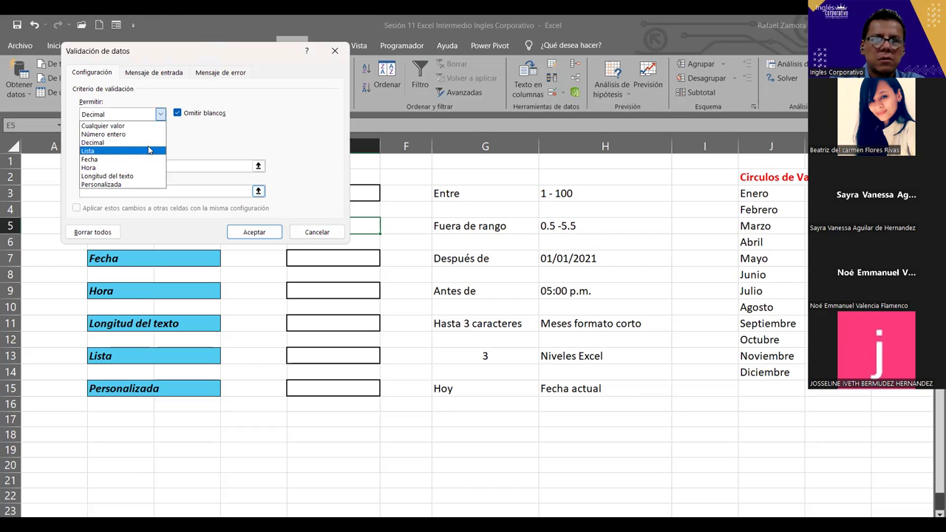
left_click(113, 142)
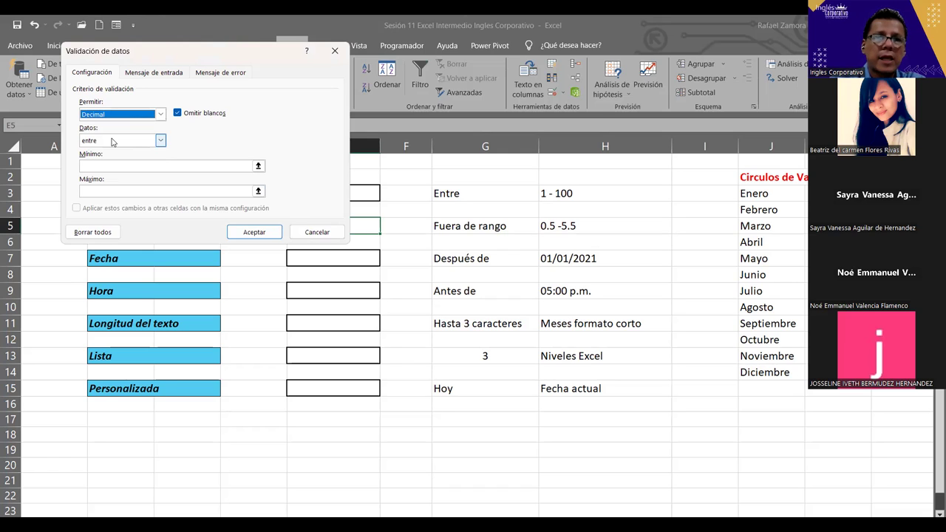
left_click(161, 141)
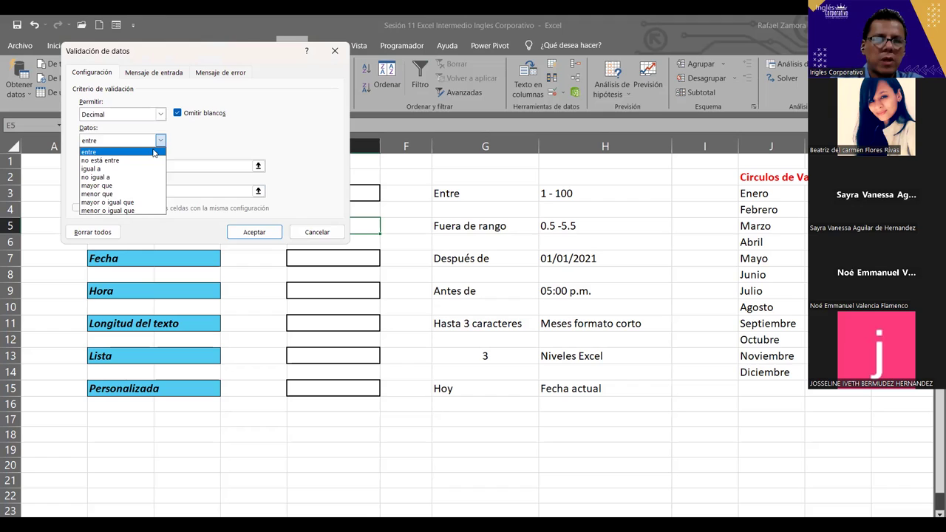
left_click(227, 52)
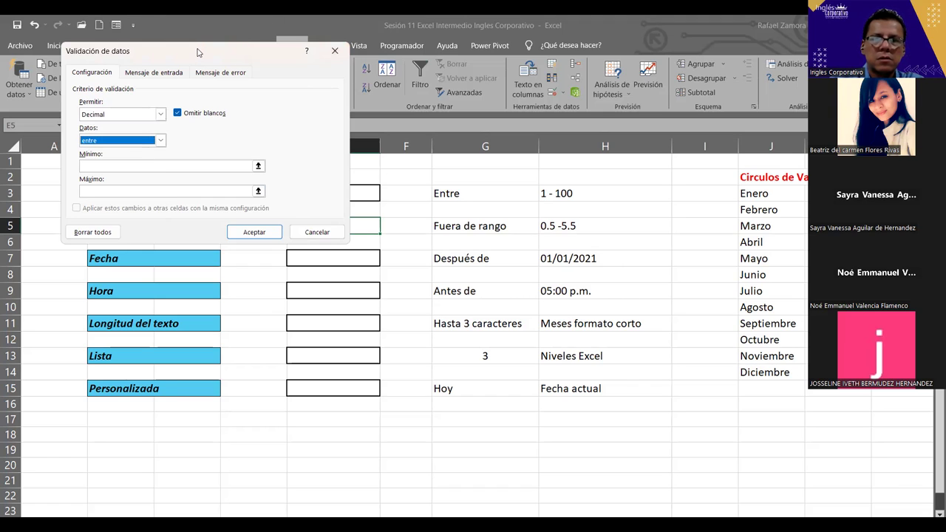
left_click_drag(198, 52, 514, 54)
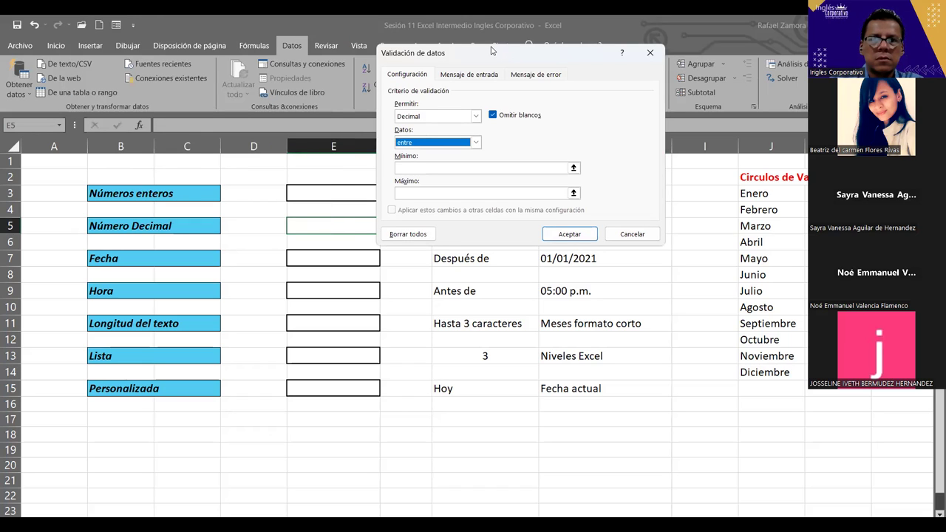
left_click_drag(491, 50, 210, 22)
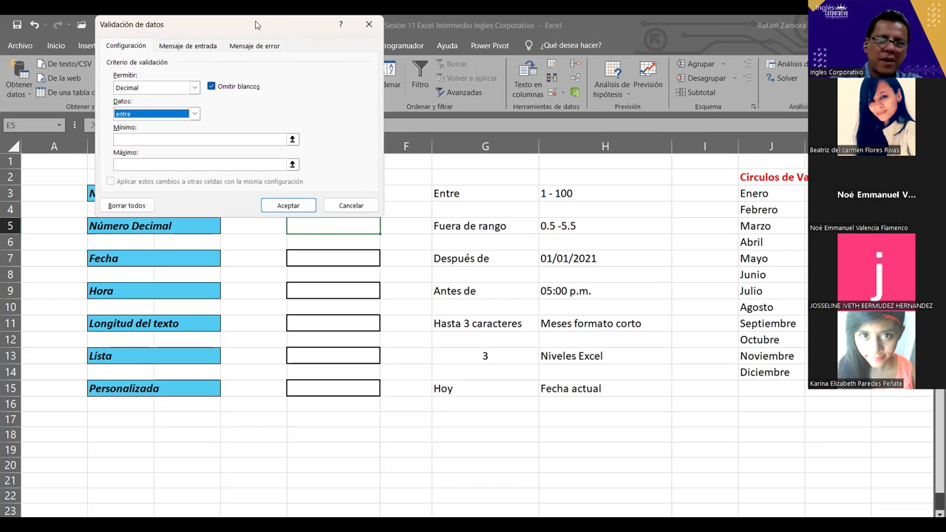
left_click_drag(256, 25, 278, 40)
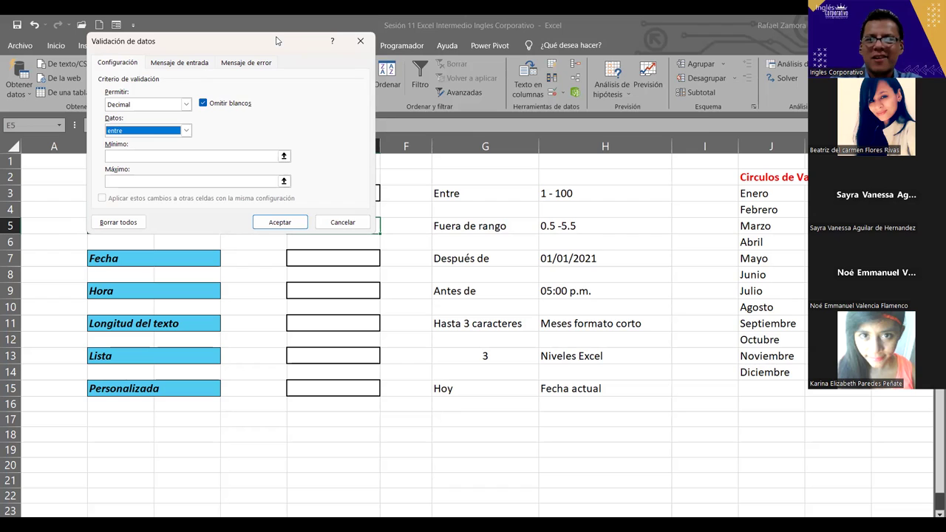
Change the condition to 'not between' with minimum 0.5 and maximum 5.5.
left_click(186, 130)
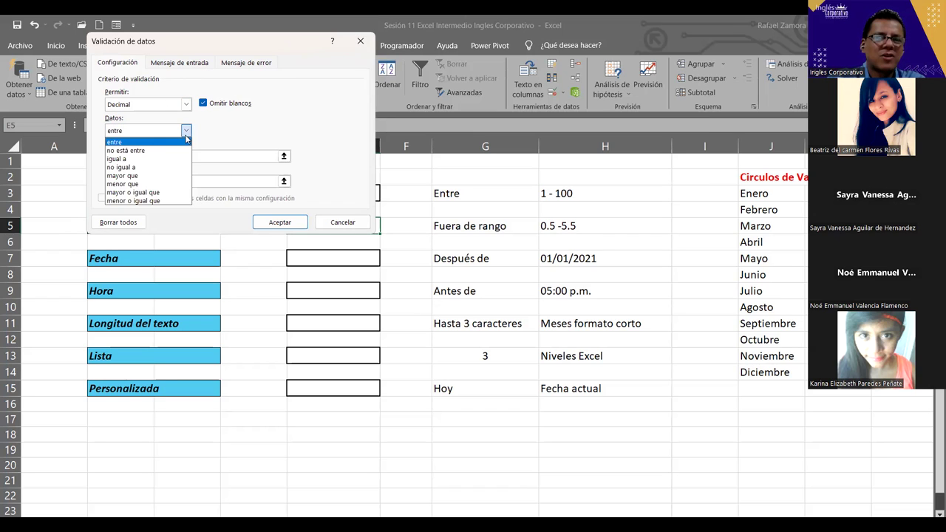
left_click(154, 151)
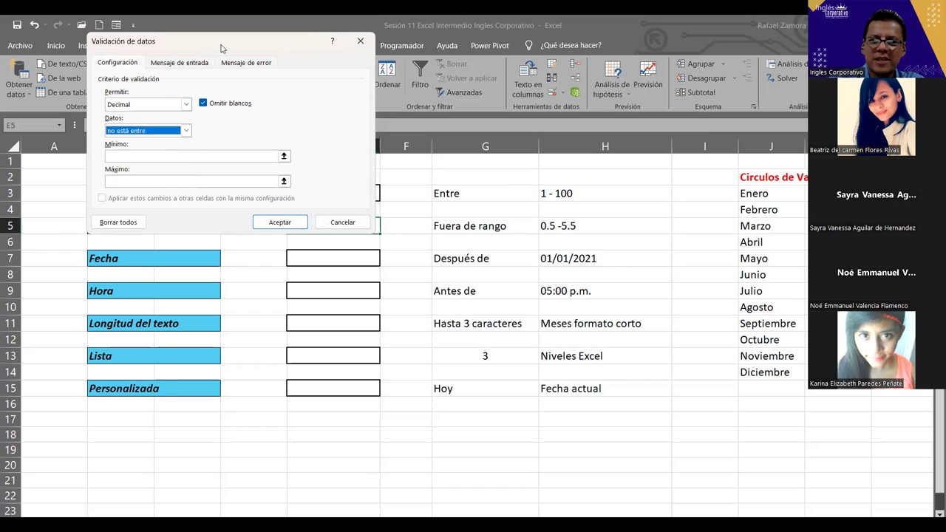
left_click_drag(220, 47, 522, 31)
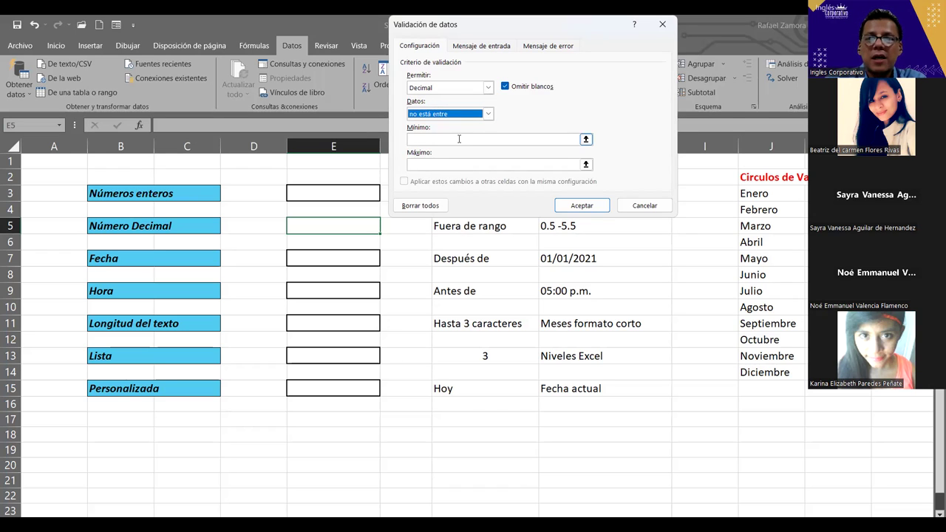
left_click(418, 139)
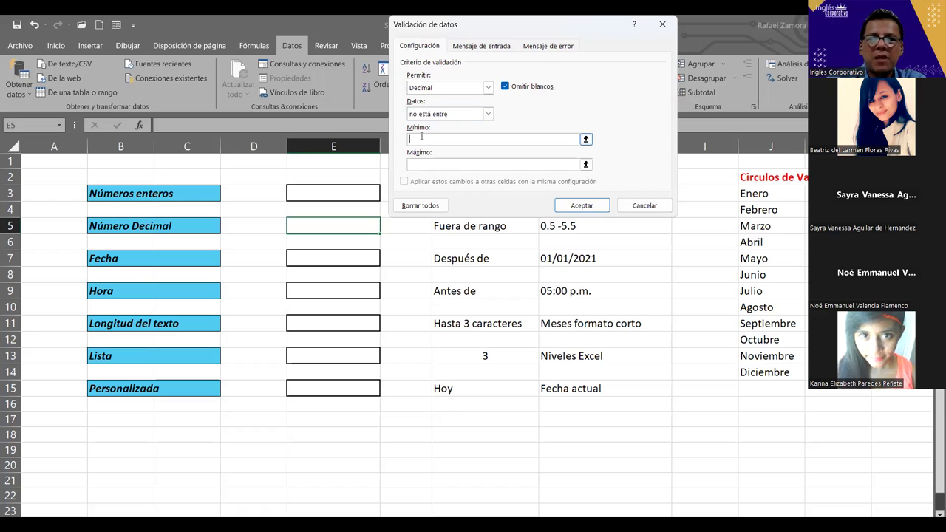
type("0.5")
left_click(482, 164)
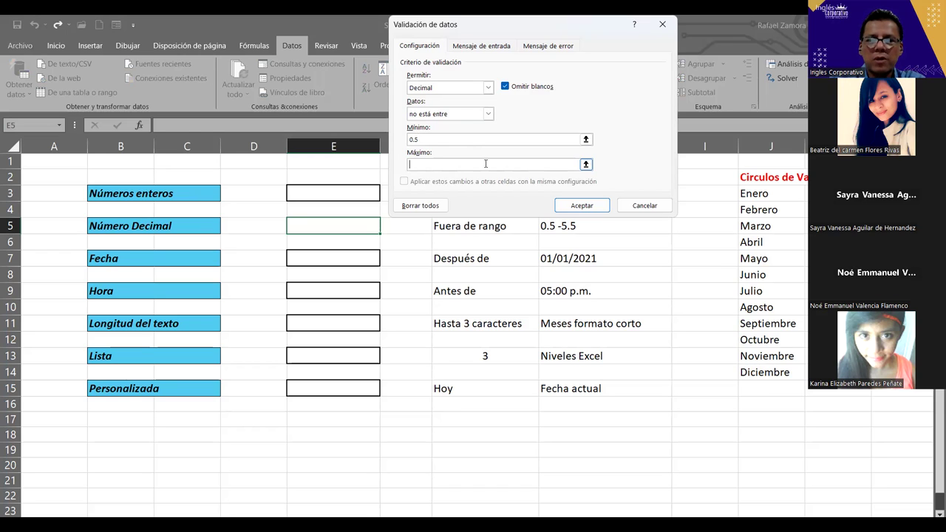
type("5.5")
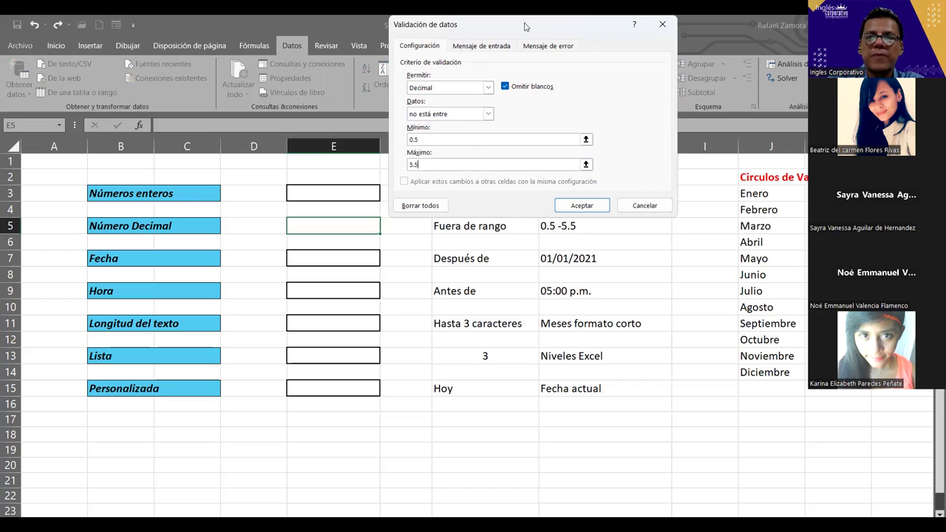
Title the input message 'Decimales'.
left_click(483, 47)
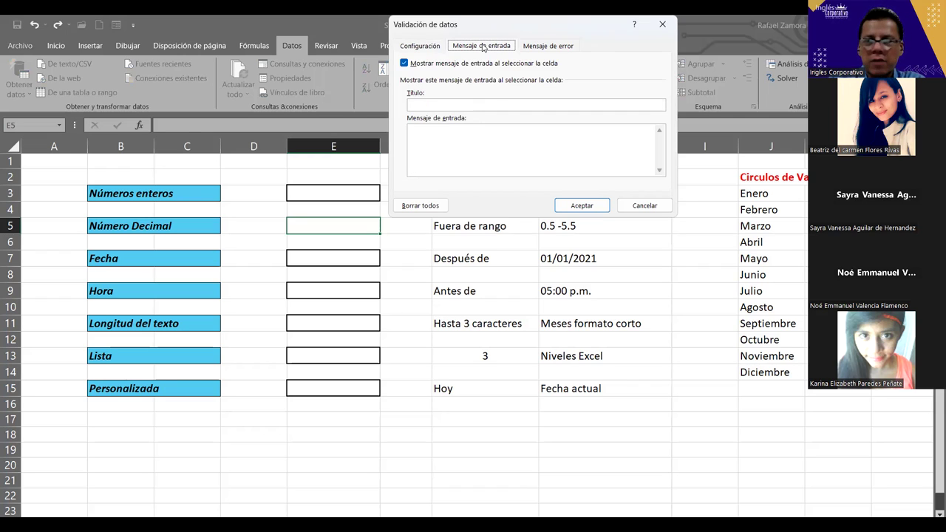
left_click(474, 104)
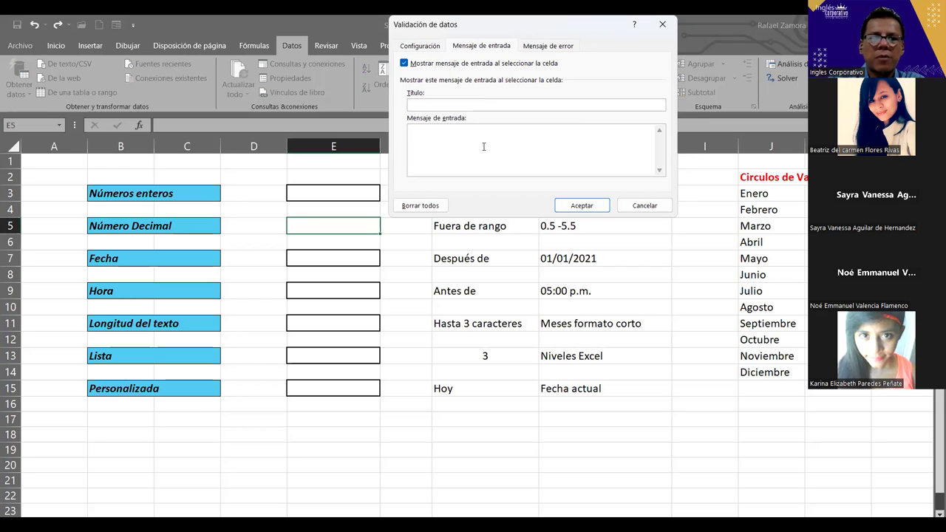
type("ecimales")
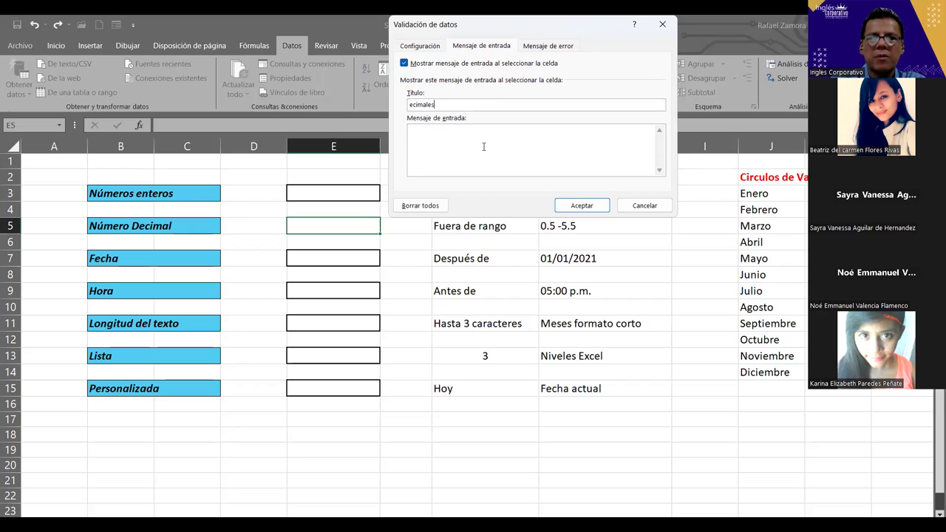
key("BackSpace")
key("BackSpace")
key("BackSpace")
key("BackSpace")
key("BackSpace")
key("BackSpace")
key("BackSpace")
key("BackSpace")
type("Decimales")
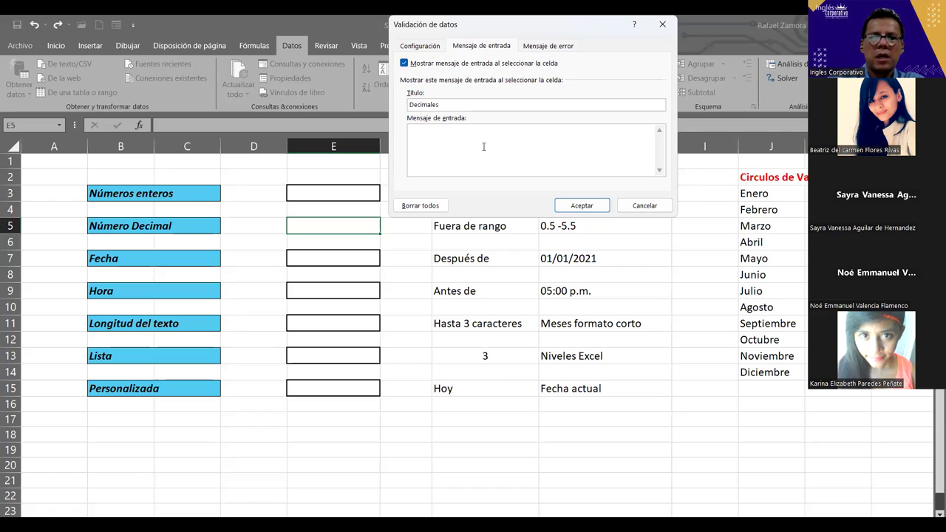
Write the input message 'ingrese valor que no esté denro del rango entre 0.5 y 5.5'.
left_click(483, 146)
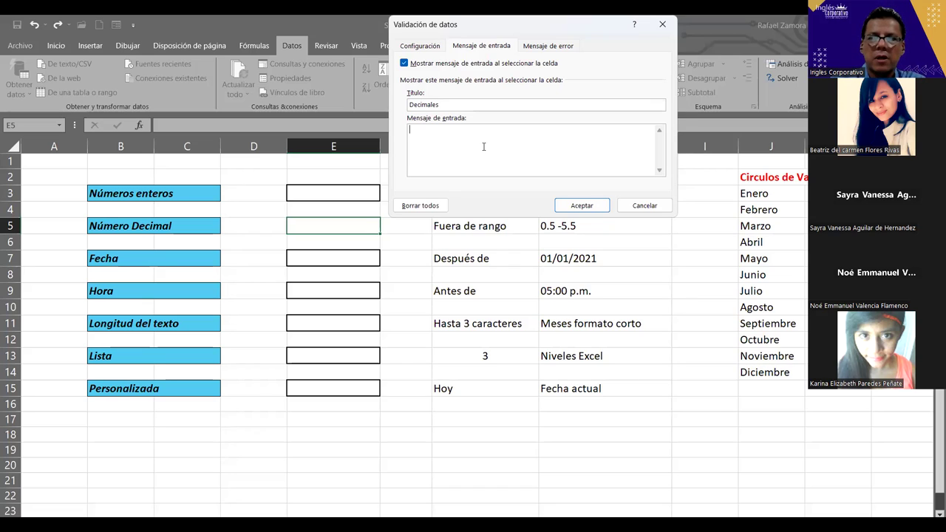
type("ingresa")
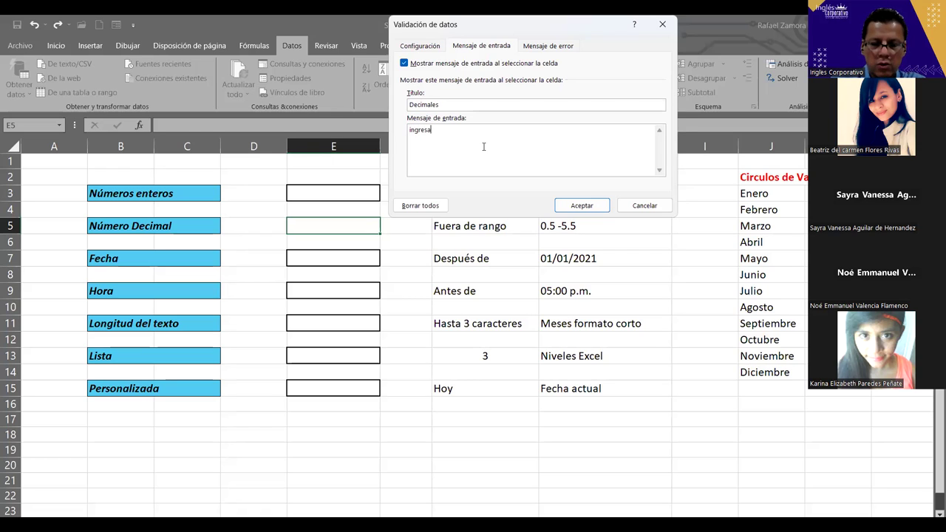
key("BackSpace")
type("e ")
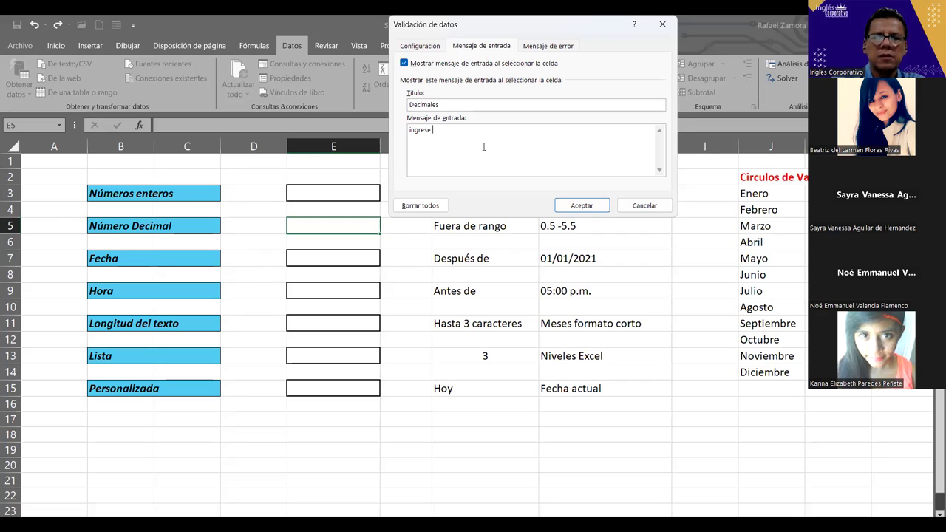
type("valor e")
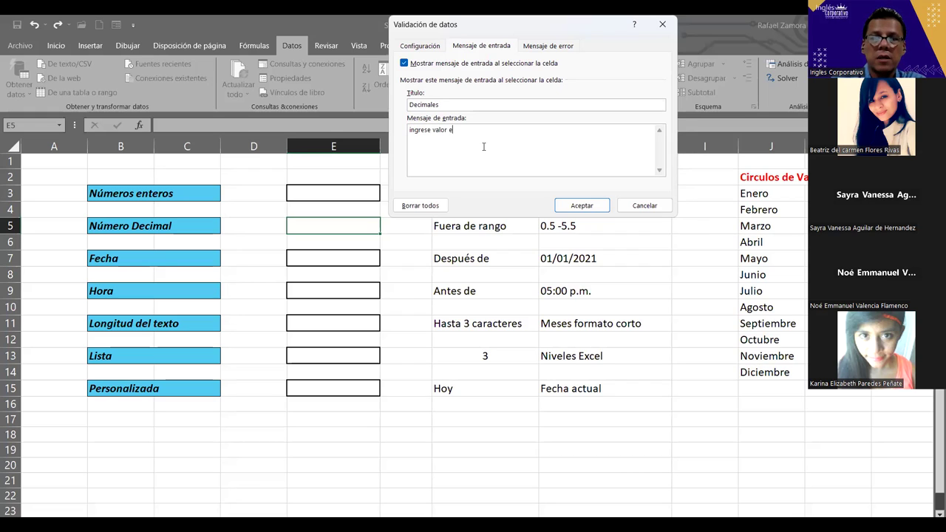
key("BackSpace")
type("que no esté ")
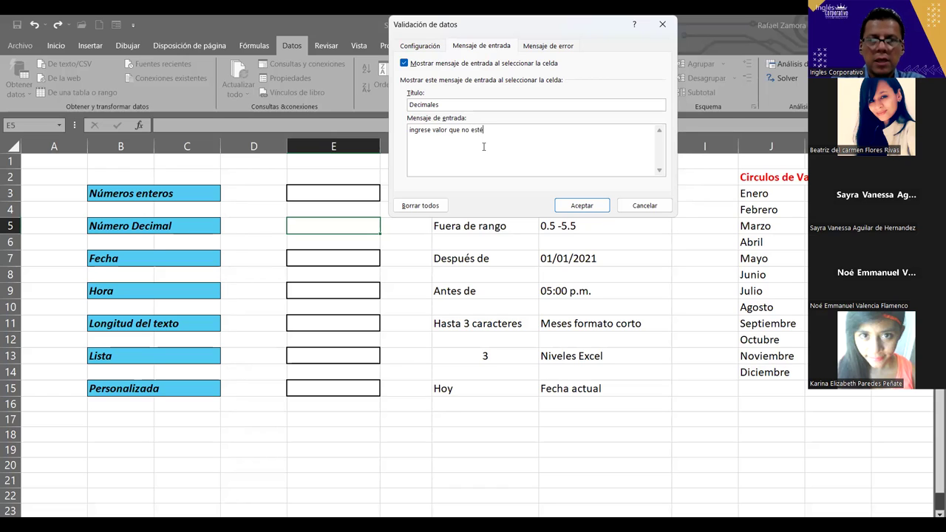
type("denro del rango entre ")
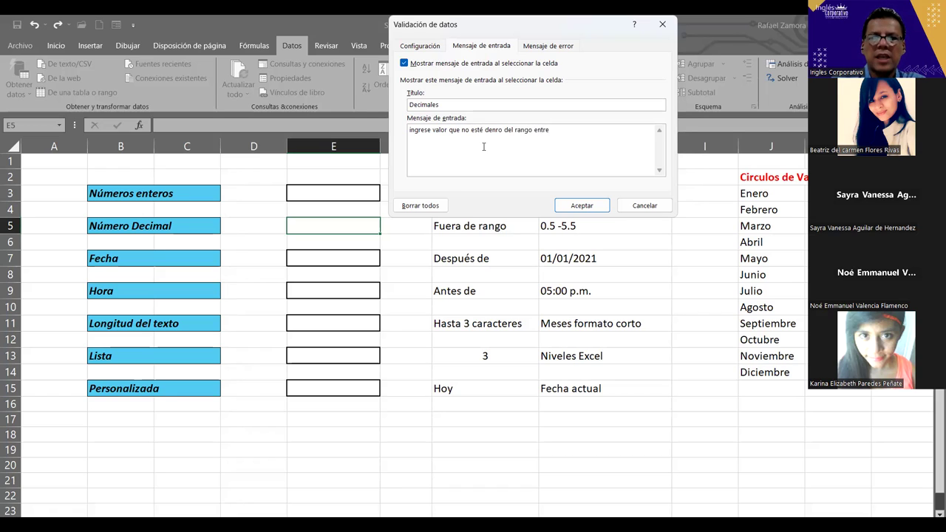
type("0.5 y 5.5")
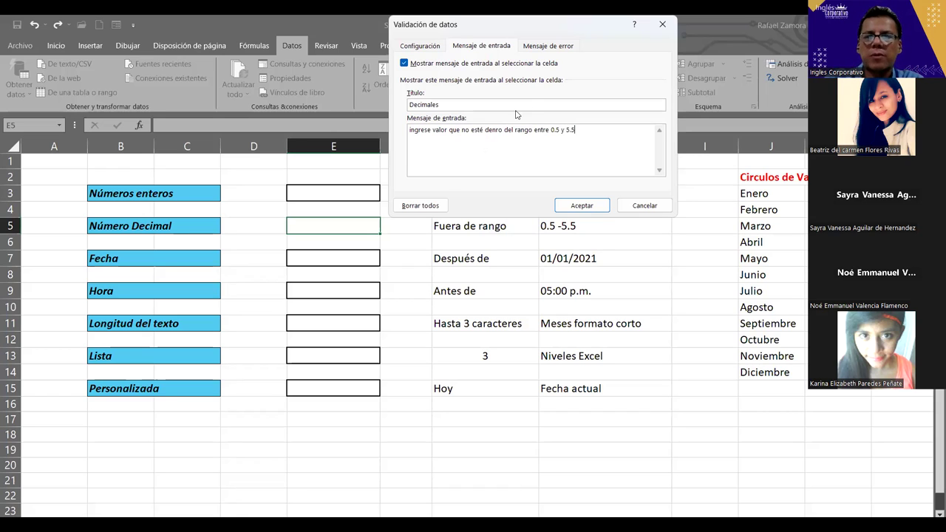
Title the error alert 'ERROR'.
left_click(537, 48)
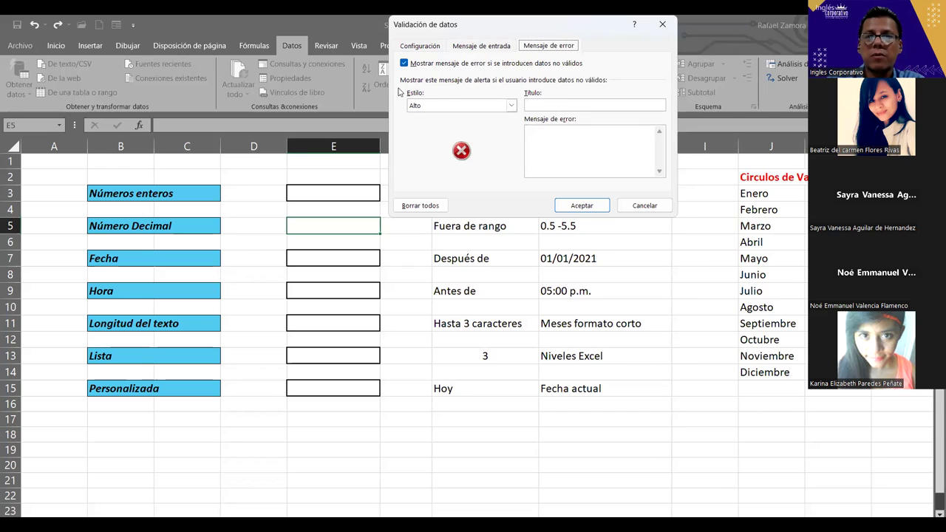
left_click(590, 110)
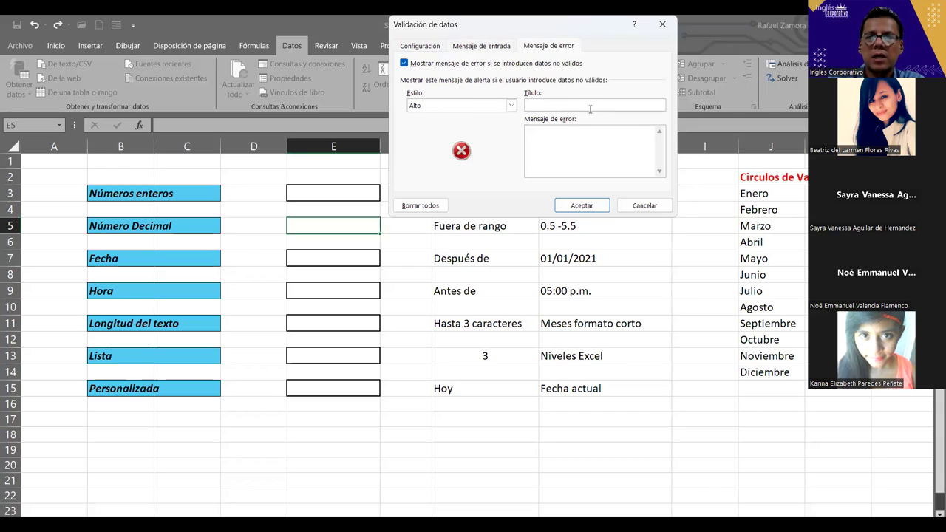
type("ERRROR")
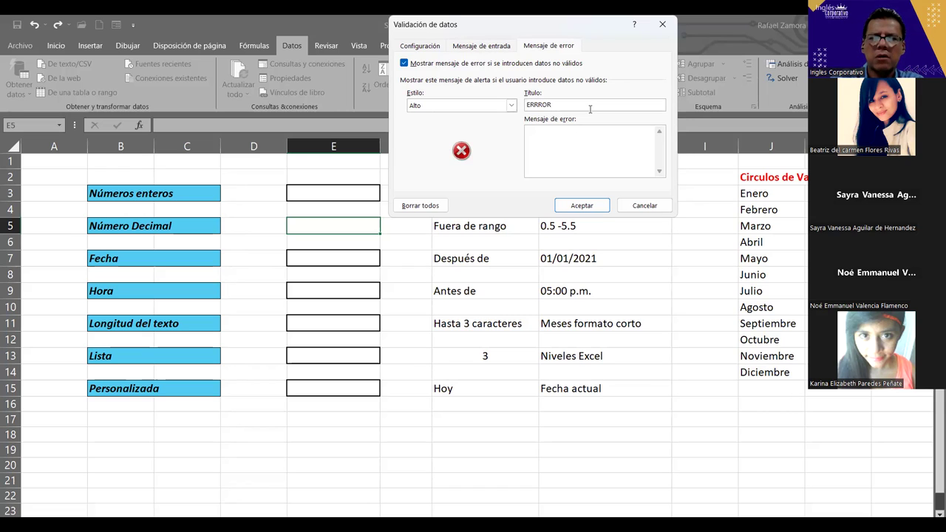
key("BackSpace")
key("BackSpace")
key("BackSpace")
key("BackSpace")
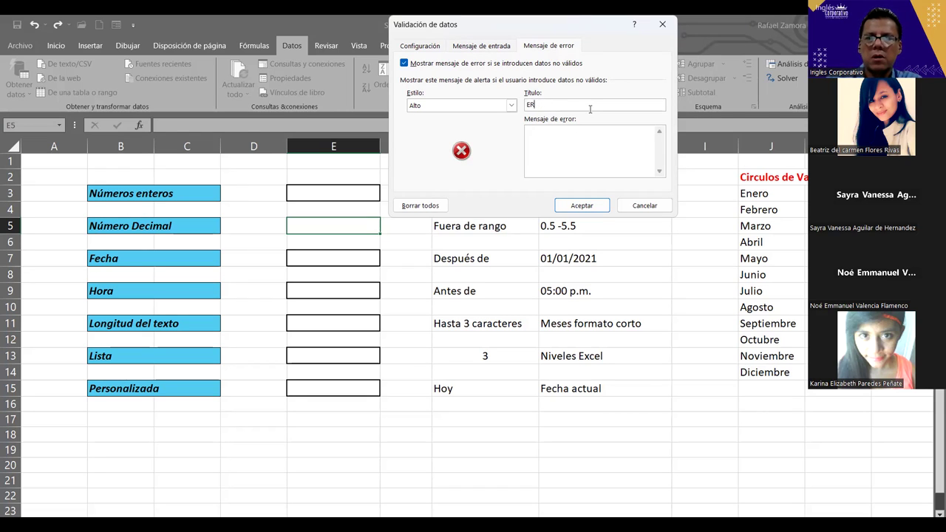
type("ROR")
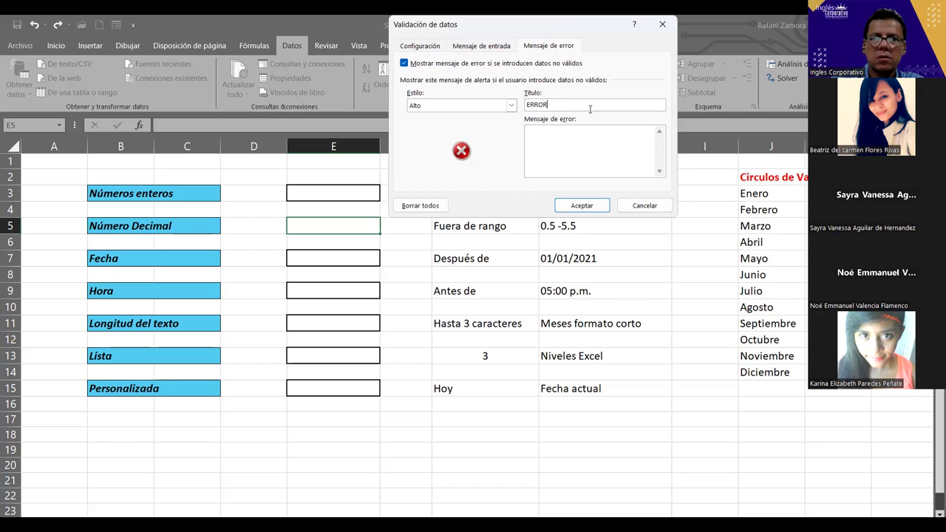
Enter the error message 'Revise dato ingresado', correcting its capitalisation.
left_click(567, 145)
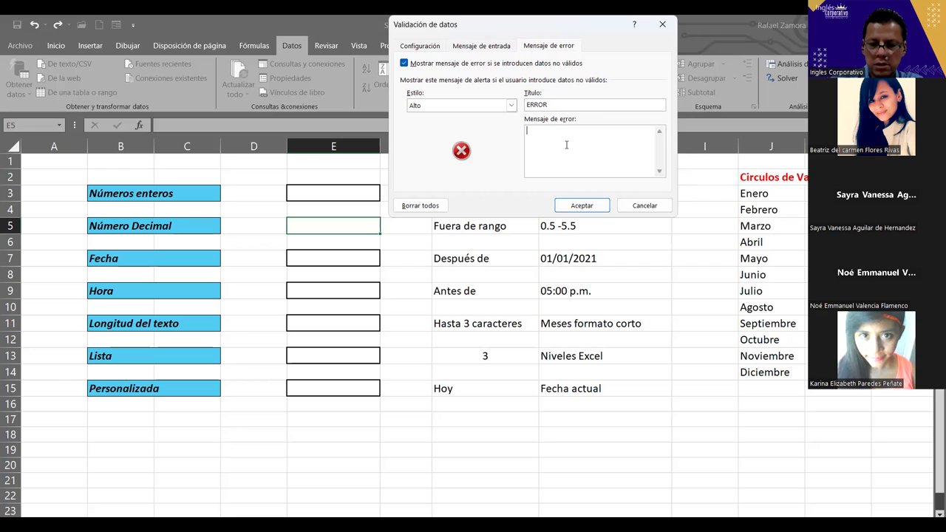
type("REvise dato ingresado")
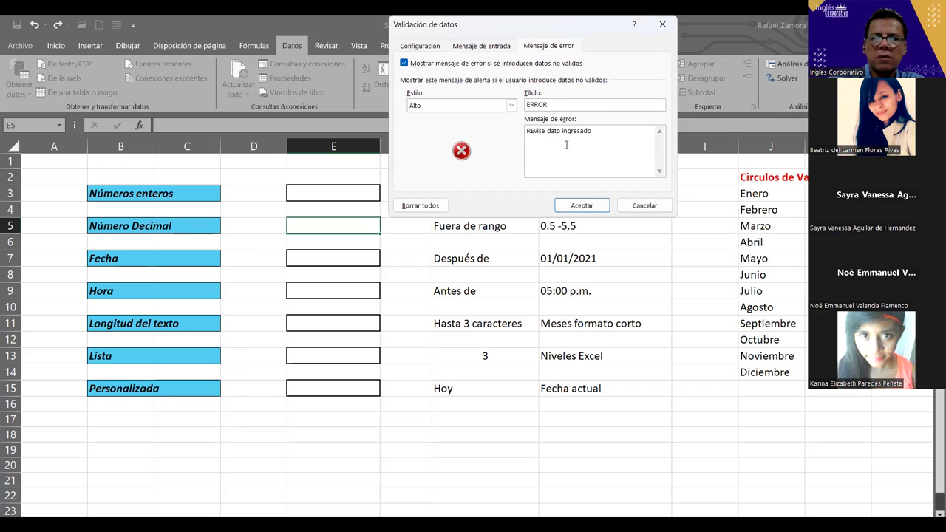
left_click(534, 131)
key("BackSpace")
type("e")
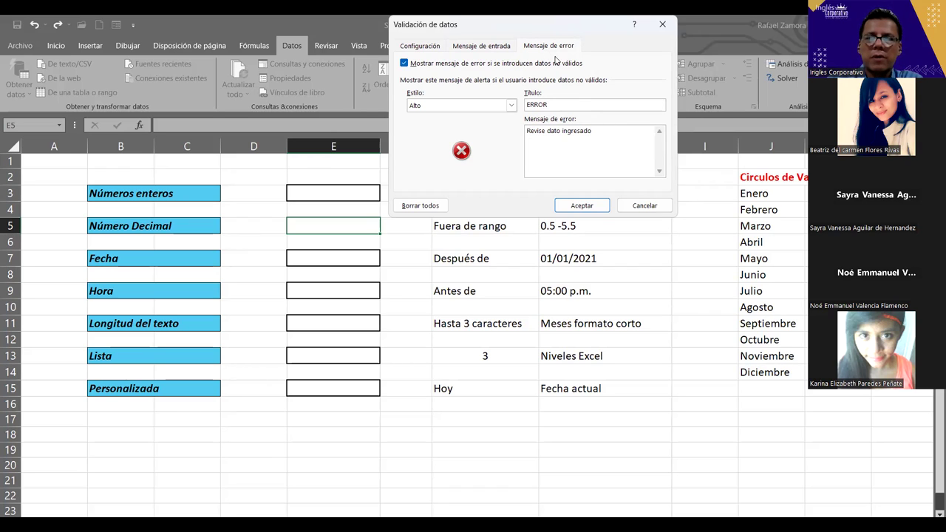
Change the error alert style from Stop to Warning (Advertencia).
left_click(466, 45)
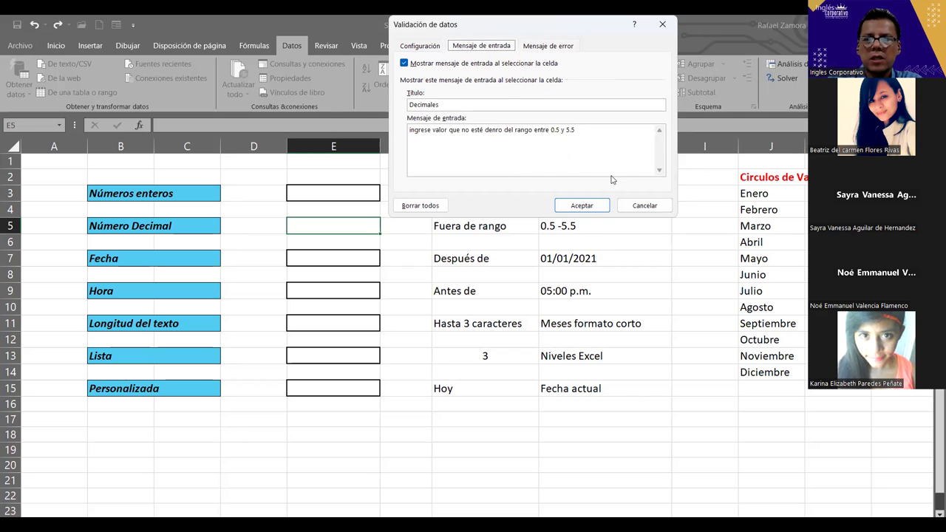
left_click(544, 46)
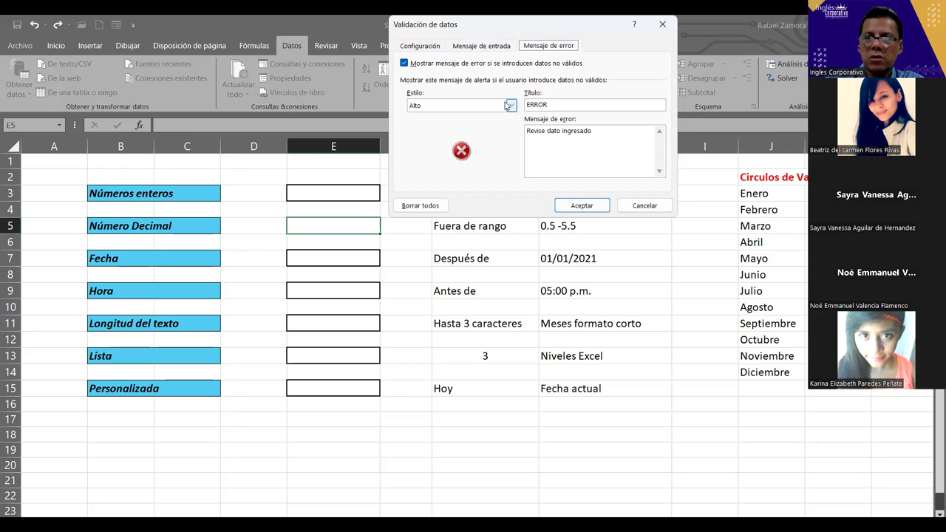
left_click(508, 106)
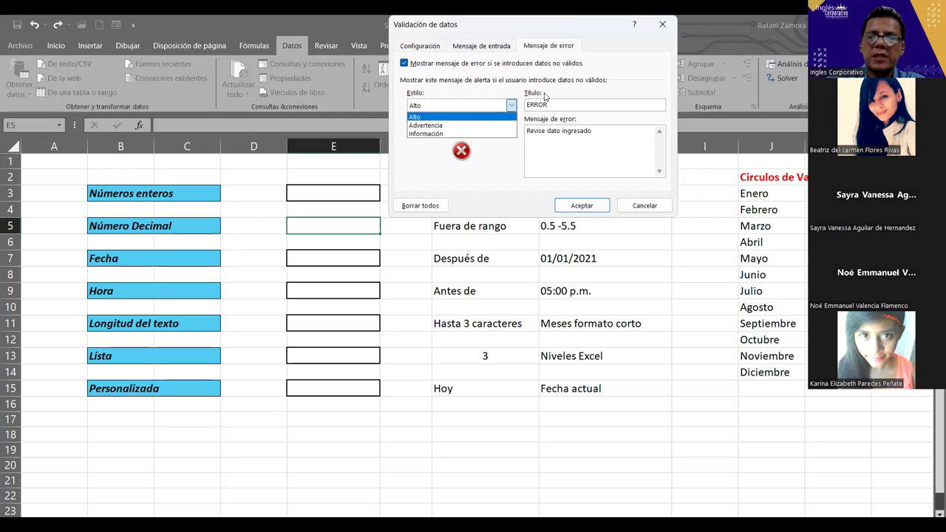
left_click(463, 128)
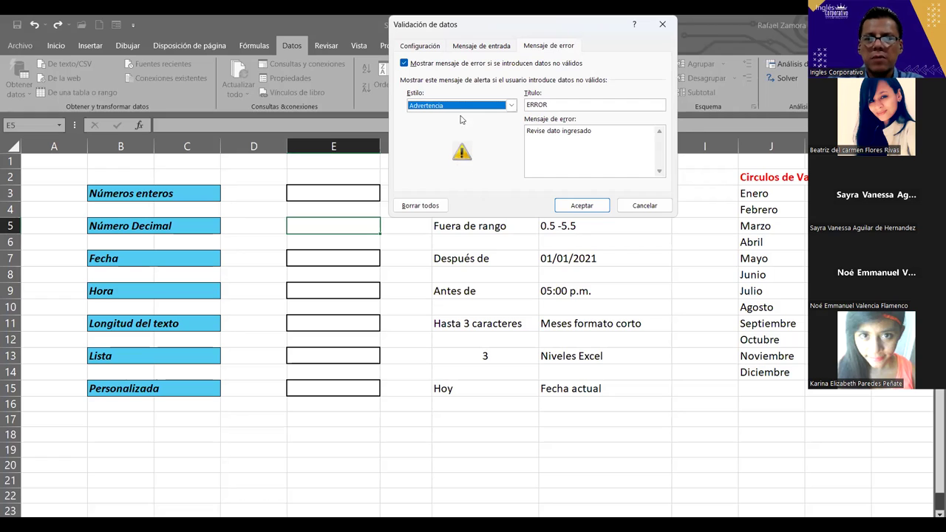
Apply the rule and test E5 by entering 0.2, 0.4, then 0.5.
left_click(574, 209)
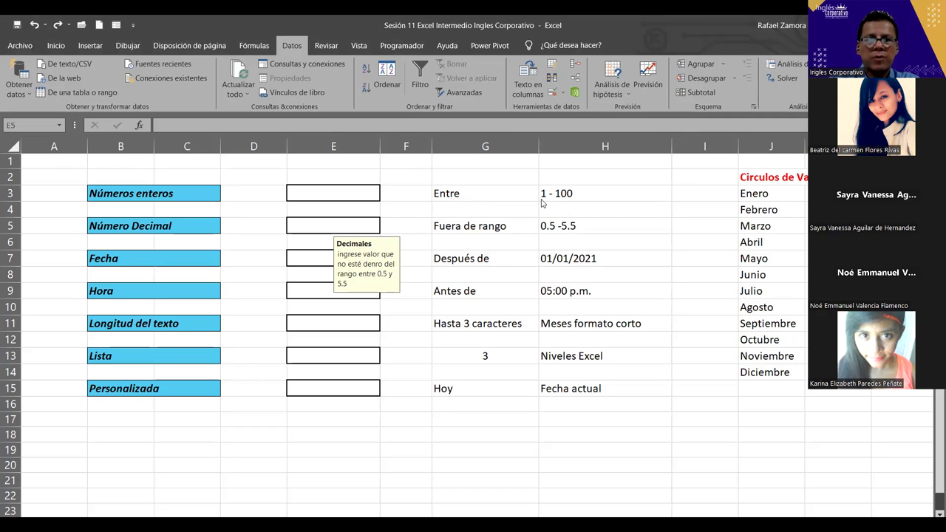
left_click(356, 224)
type("0.2")
key("Return")
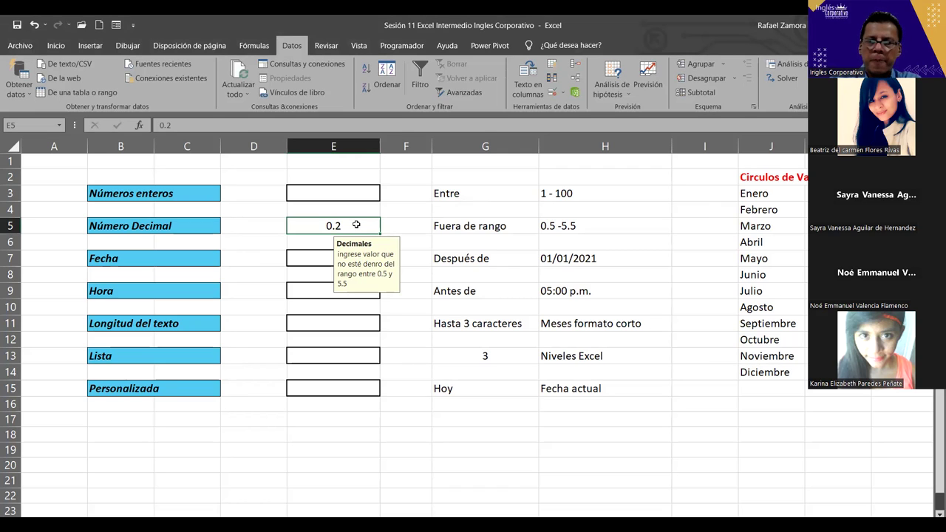
type("0.4")
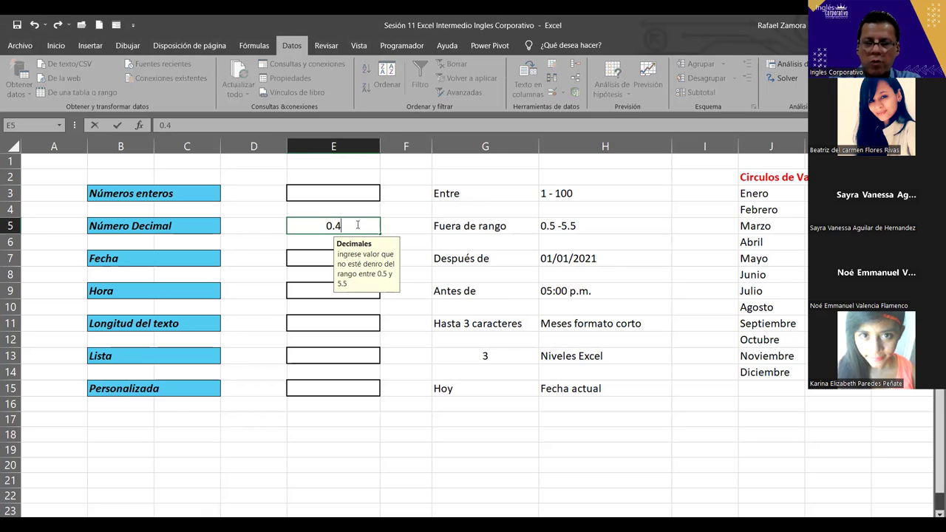
key("Return")
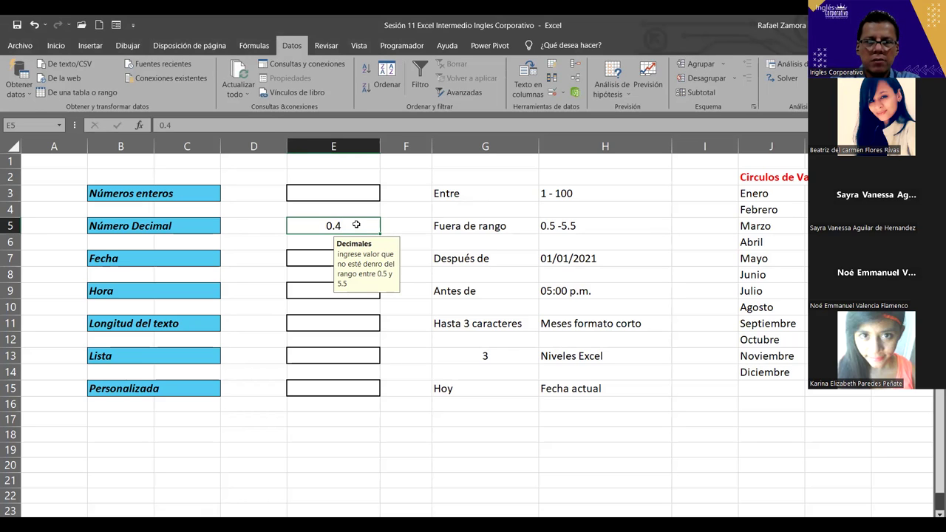
type("0.5")
key("Return")
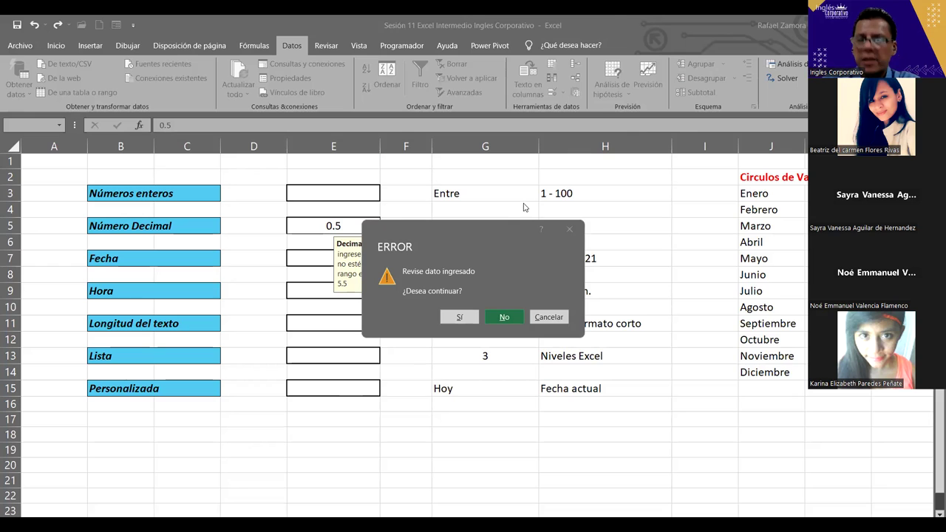
Dismiss the ERROR warning for 0.5, keeping 0.4, and reopen E5's validation settings.
left_click(570, 229)
left_click(689, 236)
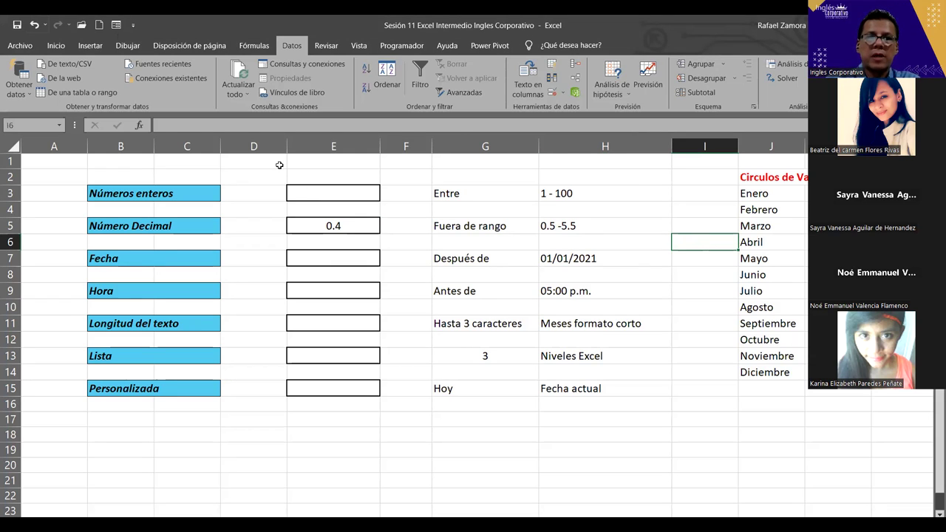
left_click(372, 231)
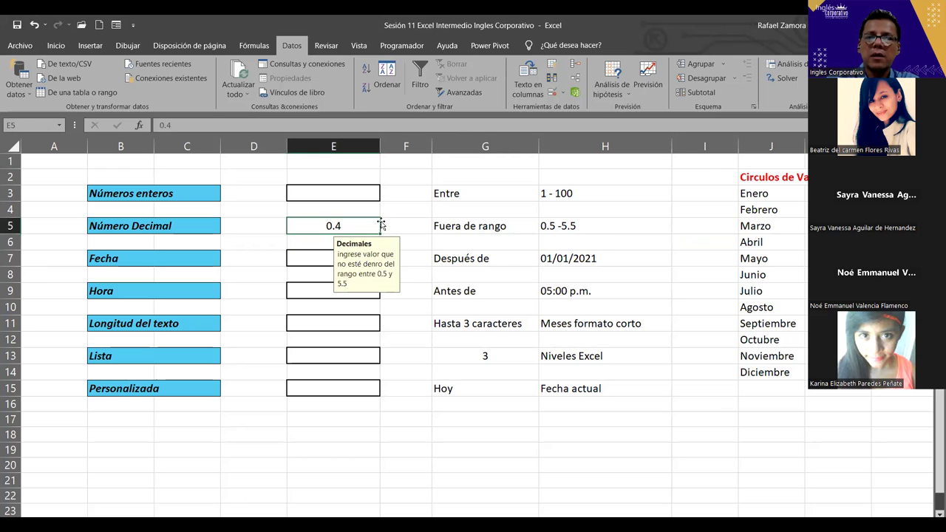
left_click(551, 92)
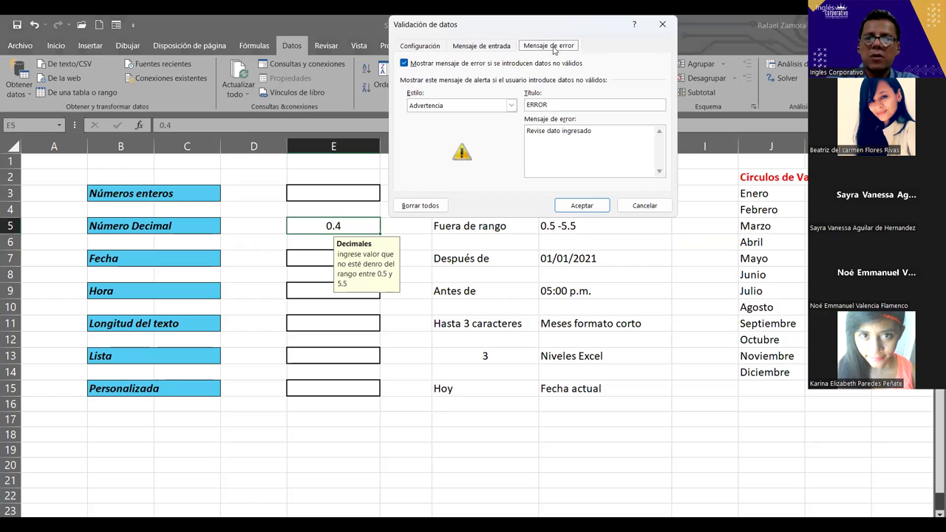
Review the alert style options and cancel the dialog without changes.
left_click(512, 105)
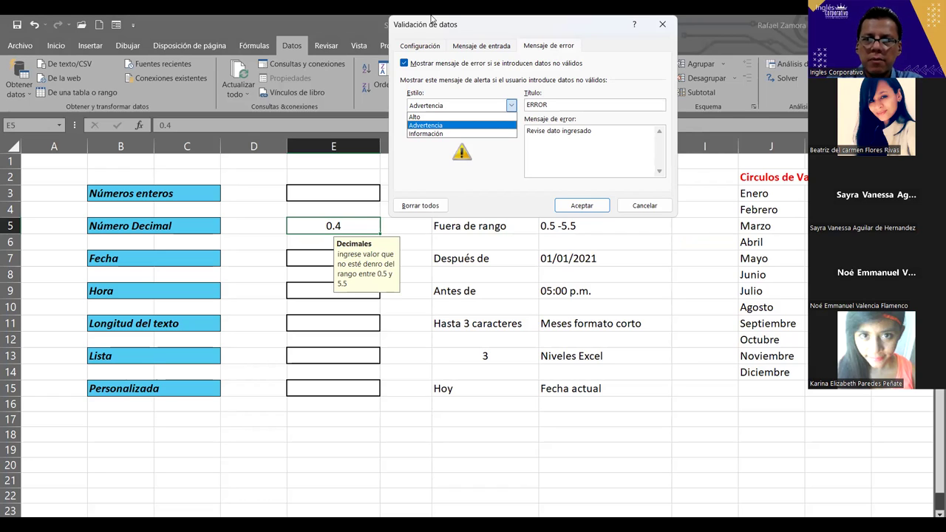
left_click(660, 208)
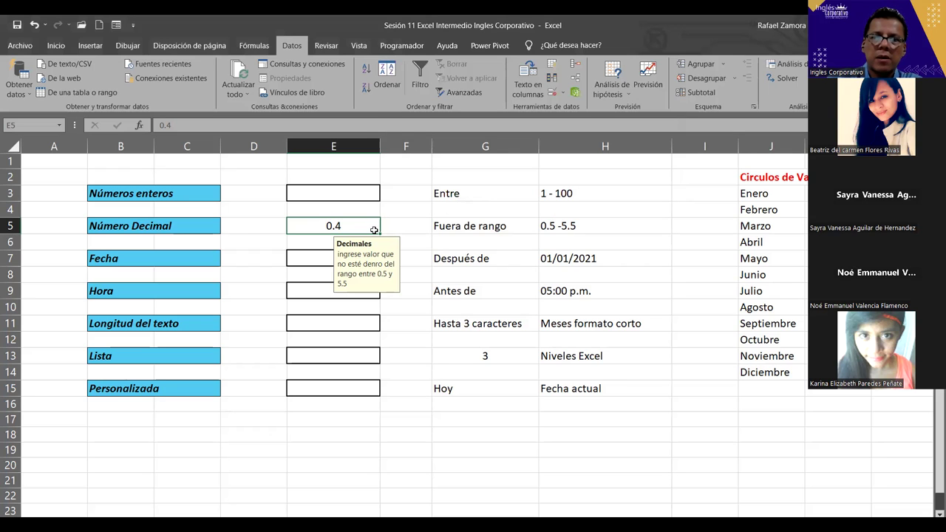
Test E5 with 0.6, accepted despite the warning, then 1, which is rejected.
type("0.6")
key("Return")
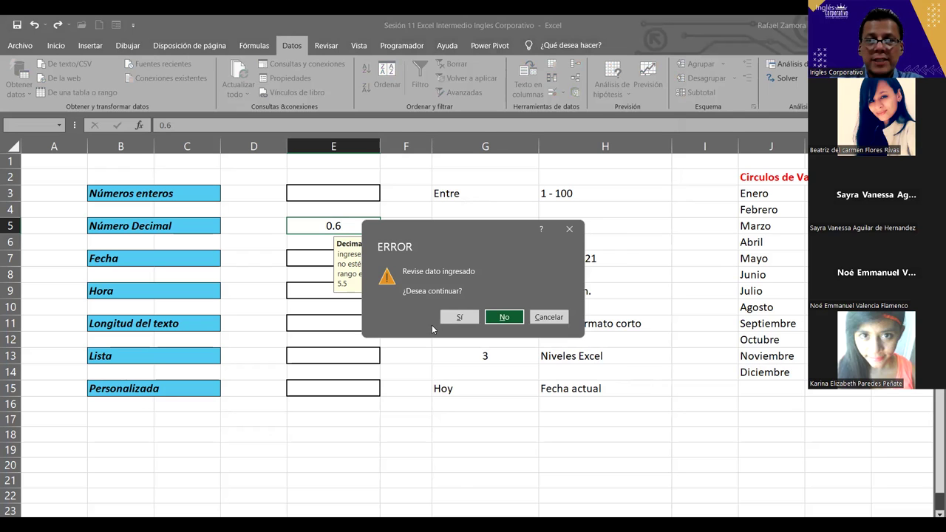
left_click(458, 317)
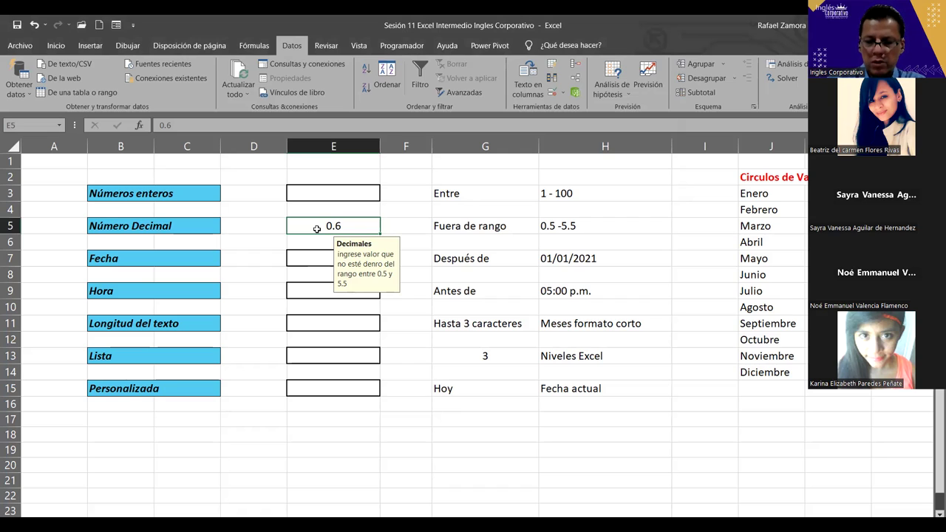
type("1")
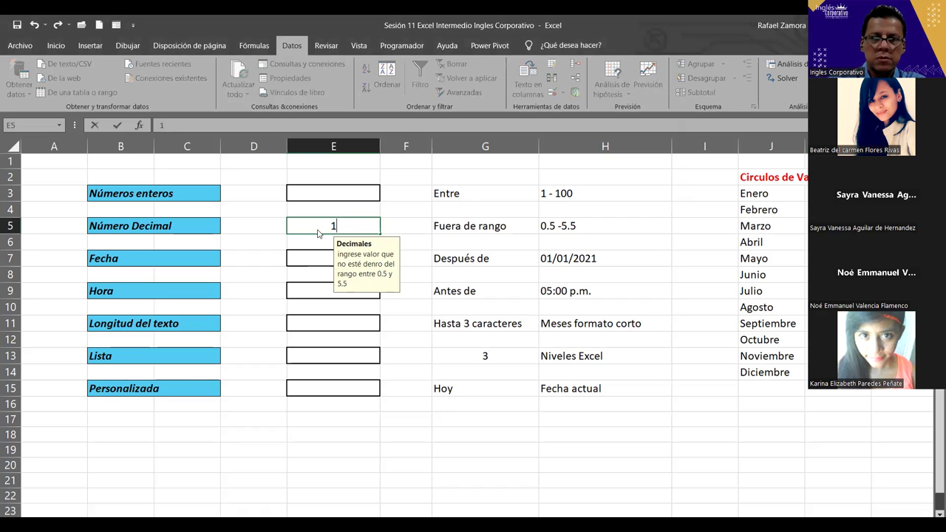
key("Return")
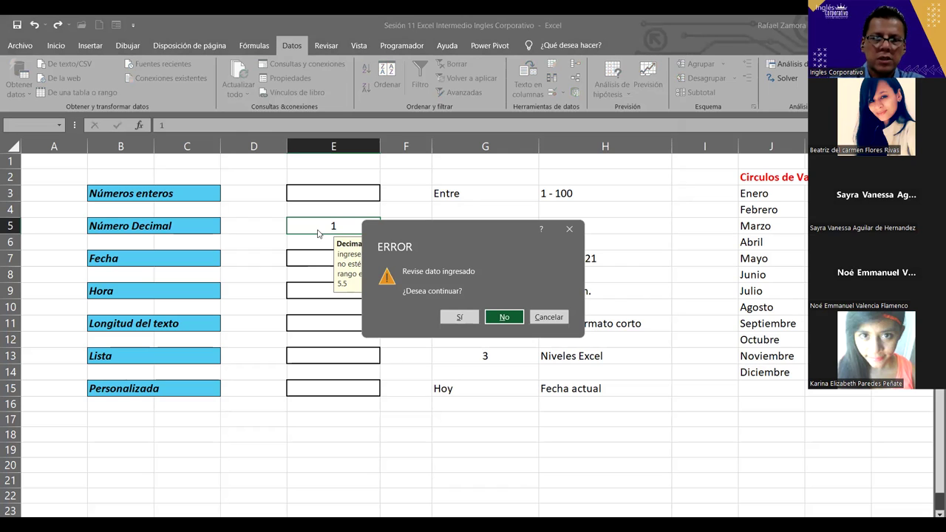
key("Left")
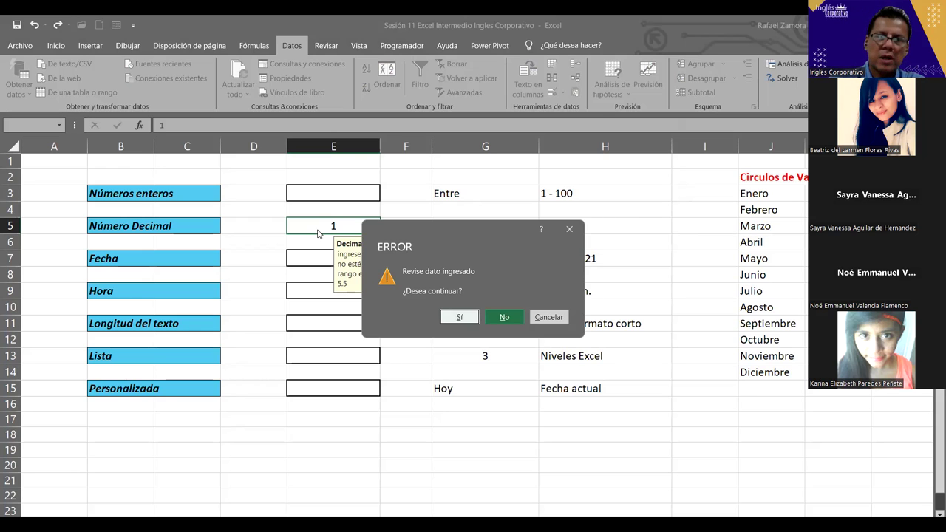
left_click(503, 317)
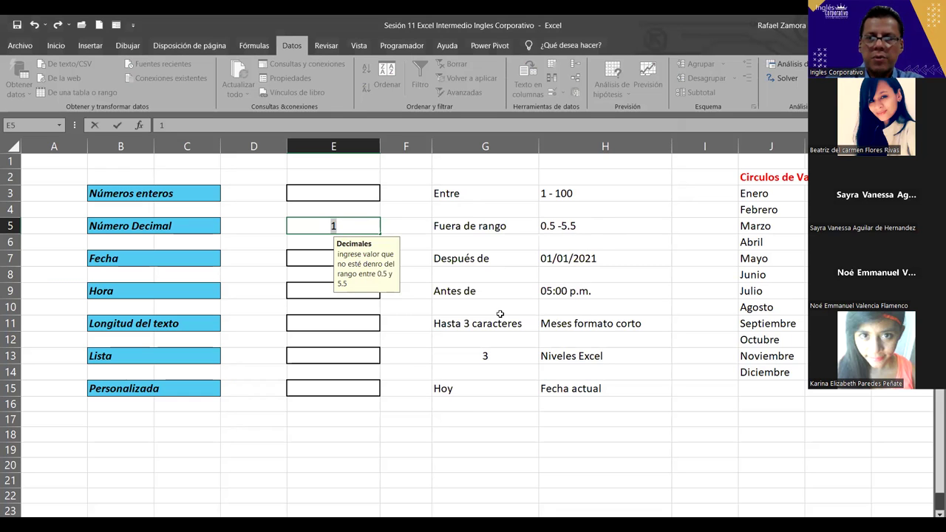
Enter 6 in E5 and click away to an empty cell.
type("6")
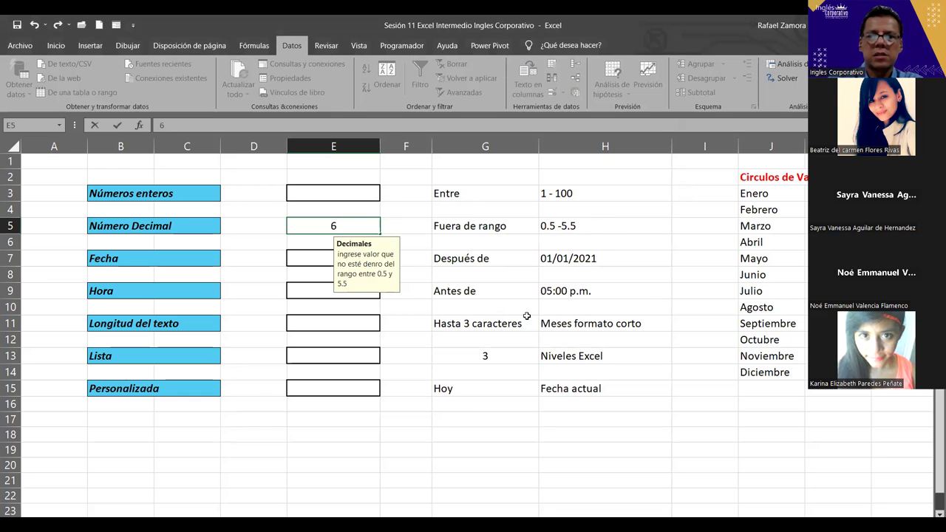
key("Return")
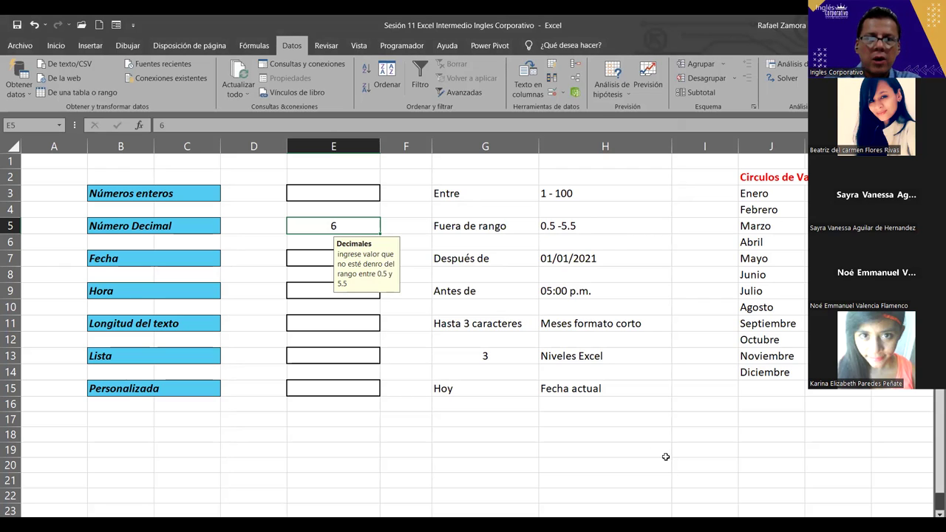
left_click(510, 404)
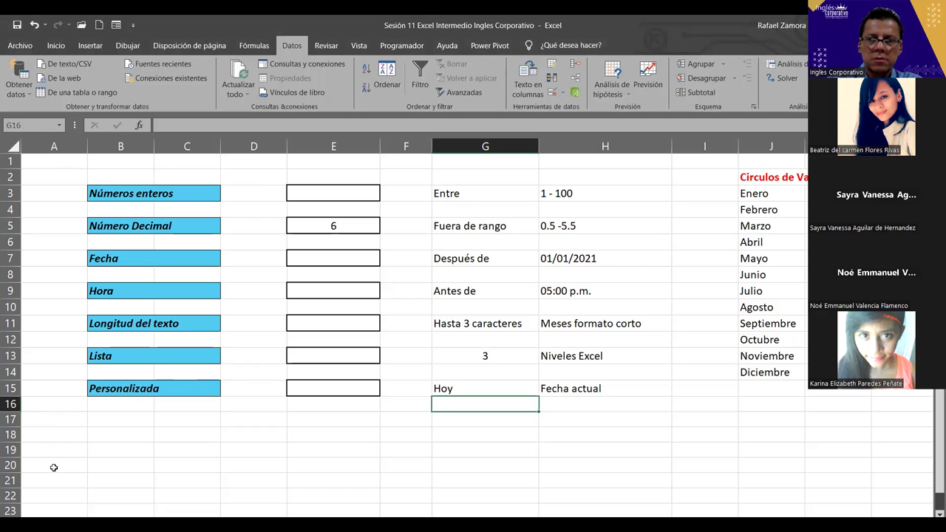
left_click(712, 445)
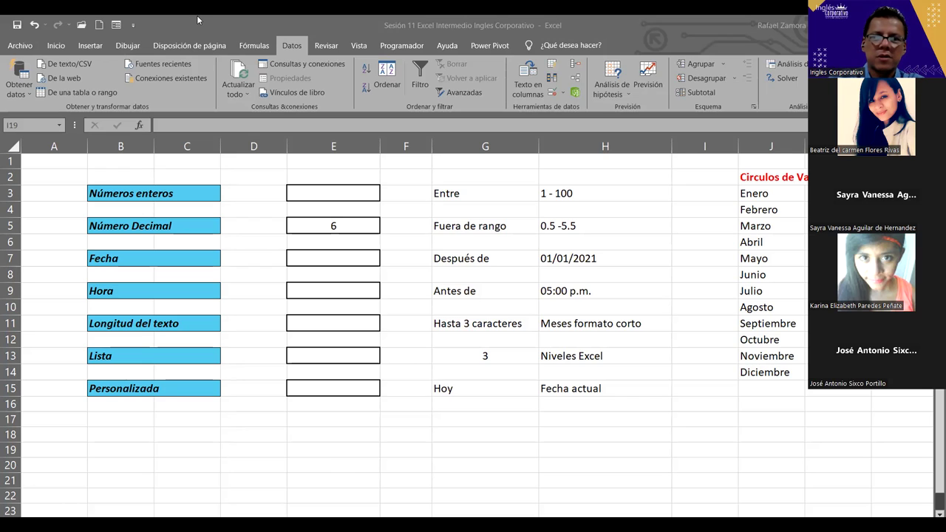
left_click(359, 223)
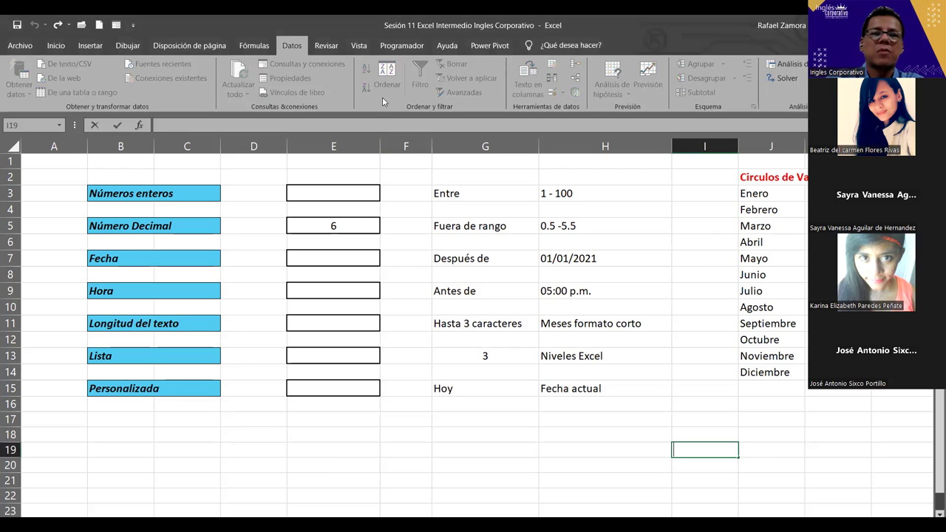
left_click(479, 222)
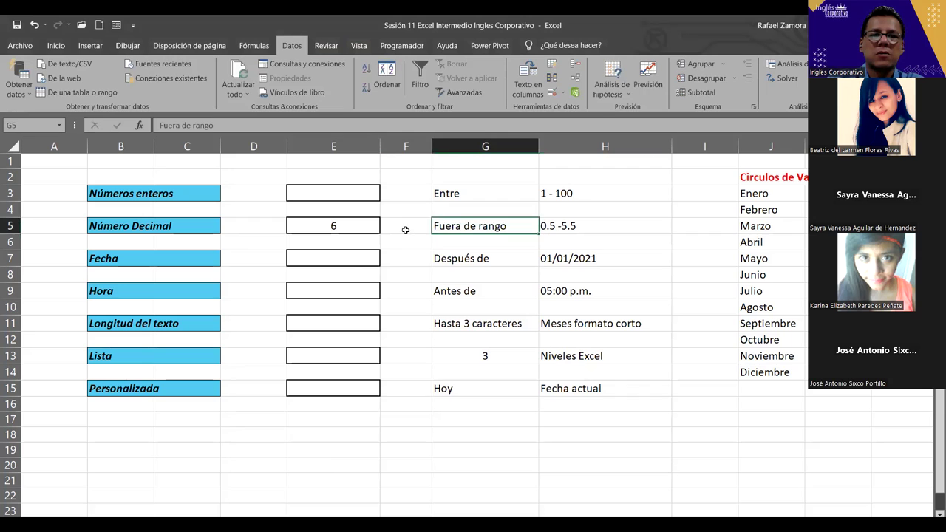
left_click(332, 226)
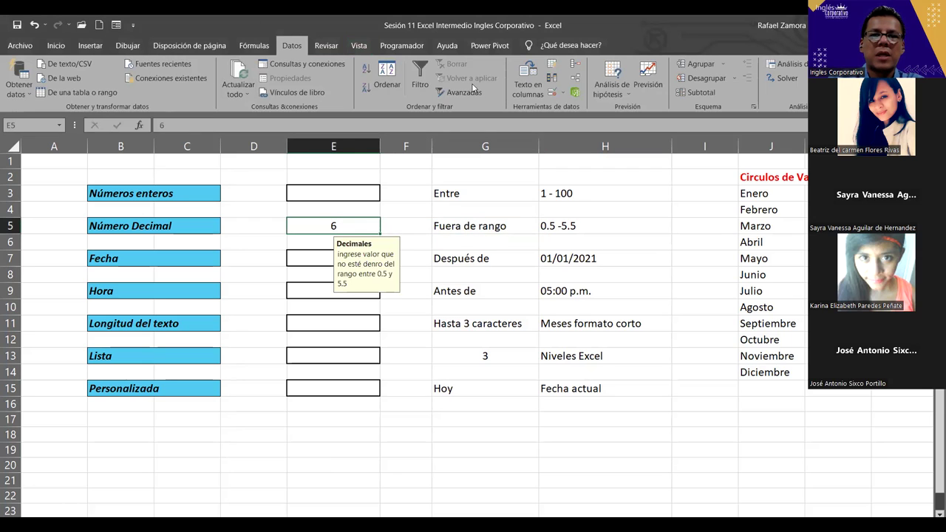
left_click(551, 96)
left_click(416, 45)
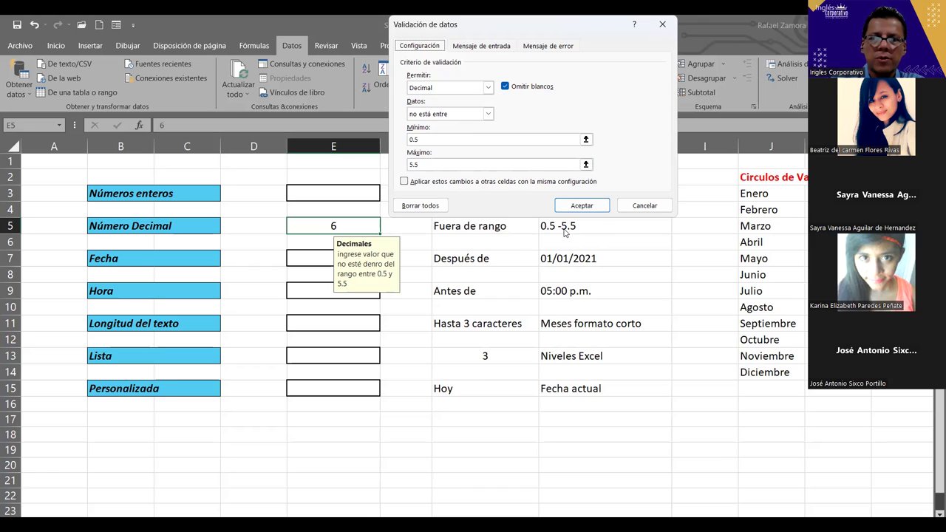
left_click(644, 210)
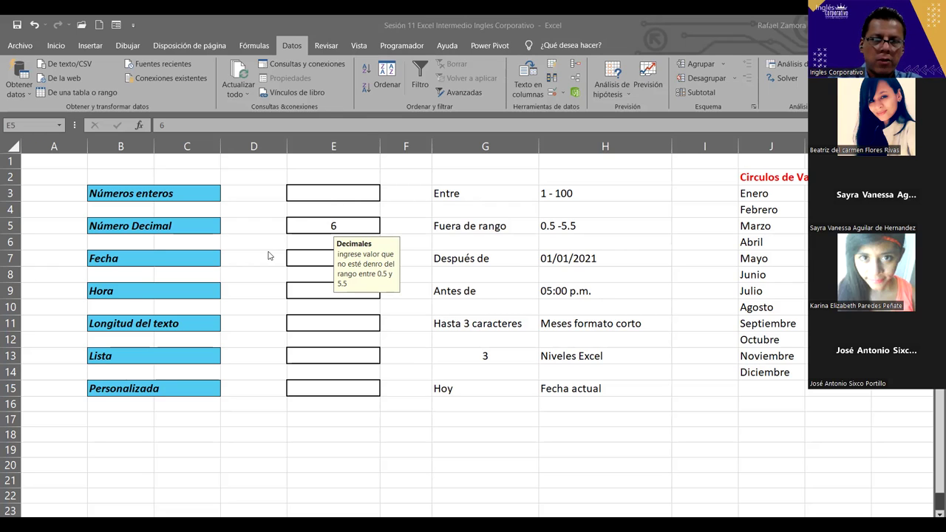
Fill cells E7 and E9 with light gold from Inicio > Color de relleno.
left_click(315, 263)
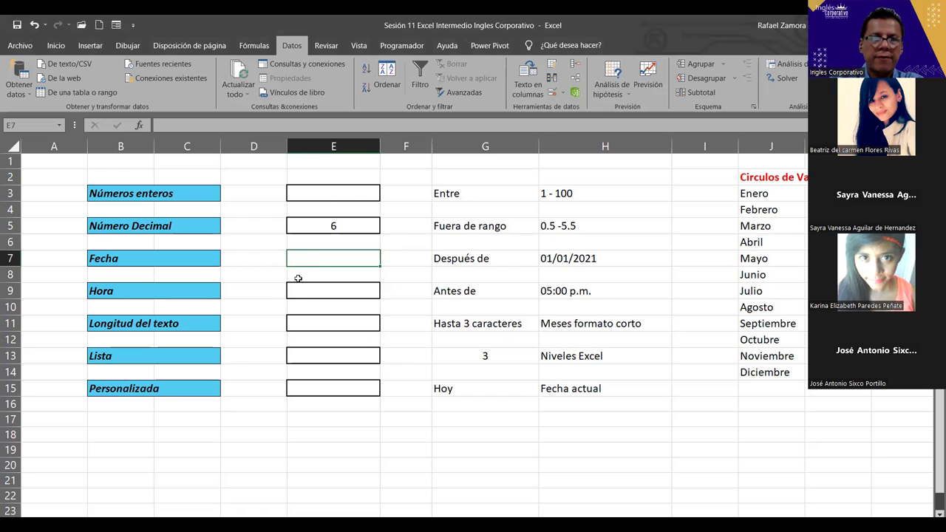
left_click(293, 295)
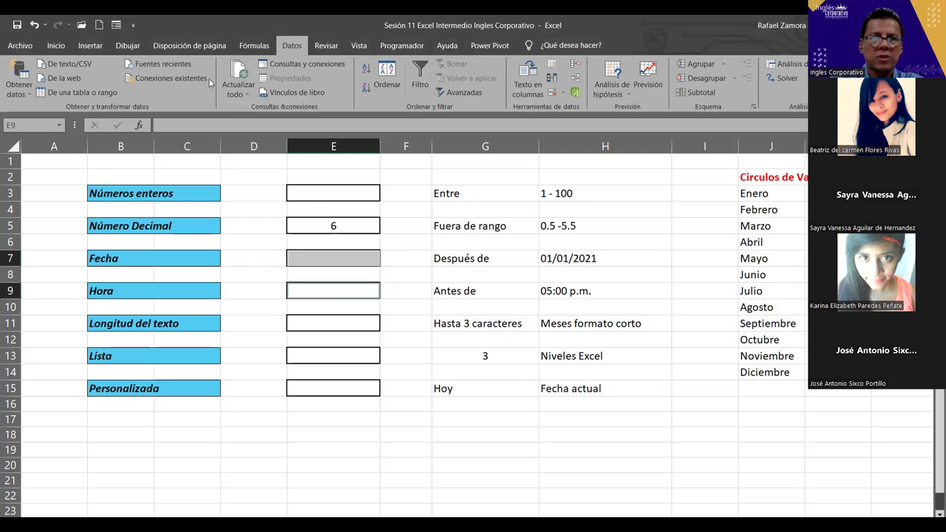
left_click(56, 45)
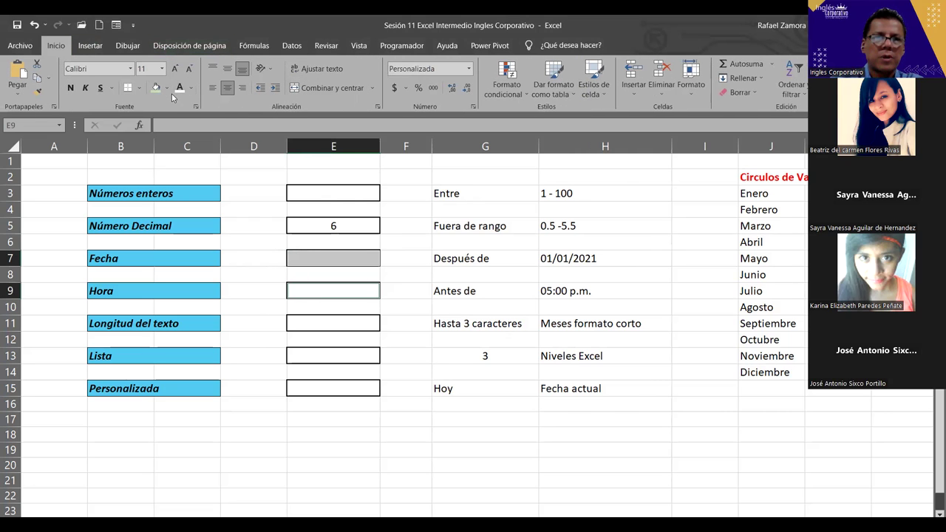
left_click(167, 88)
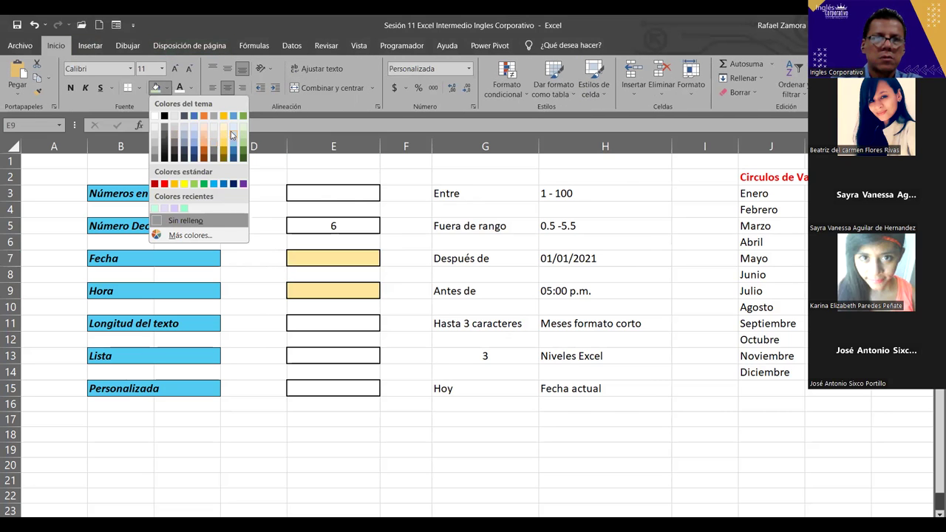
left_click(223, 135)
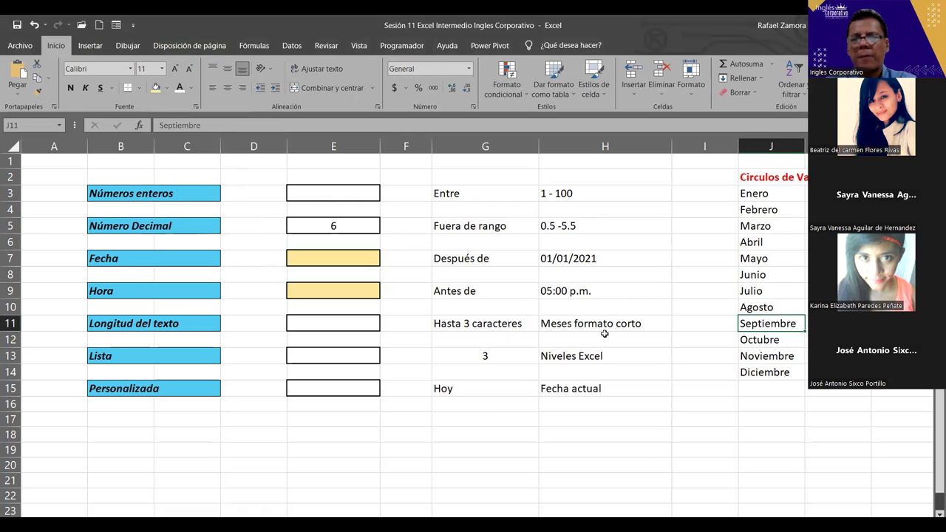
left_click(605, 340)
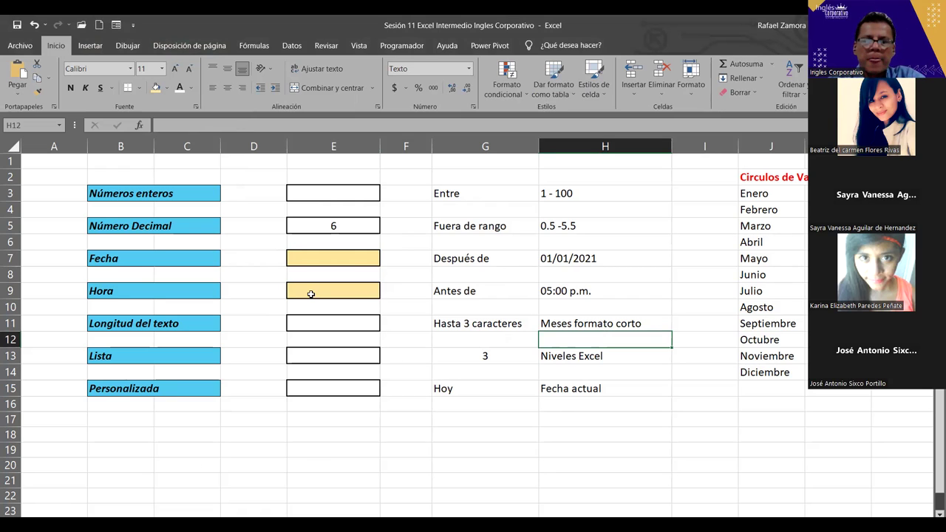
left_click(352, 264)
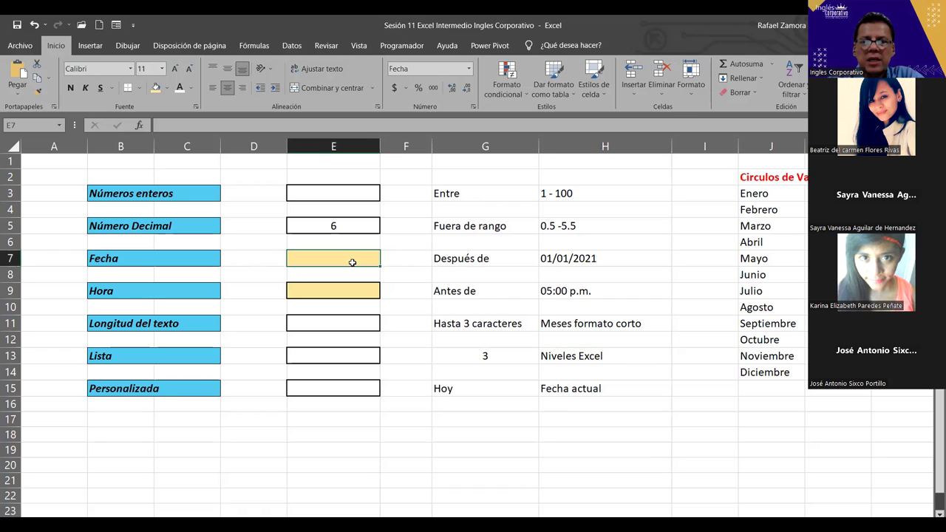
left_click(424, 269)
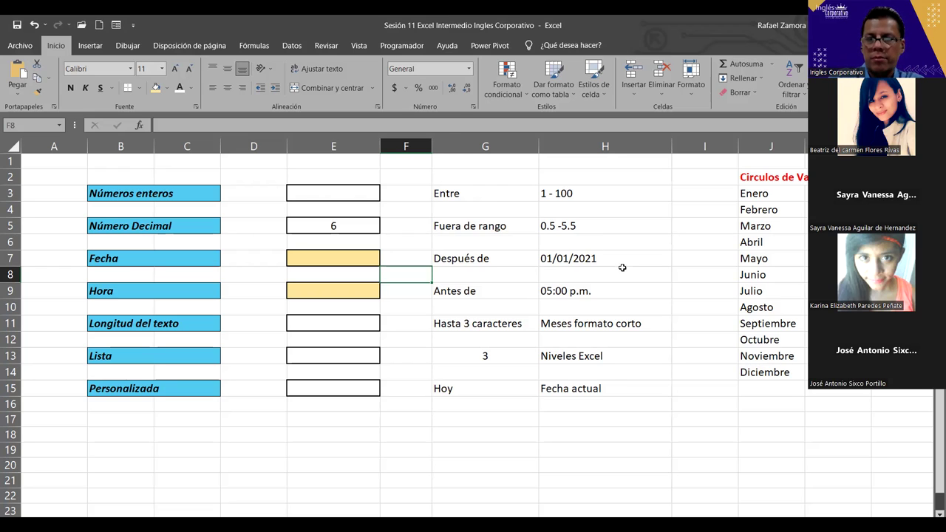
Insert a WordArt text box reading 'PRACTICA'.
left_click(90, 46)
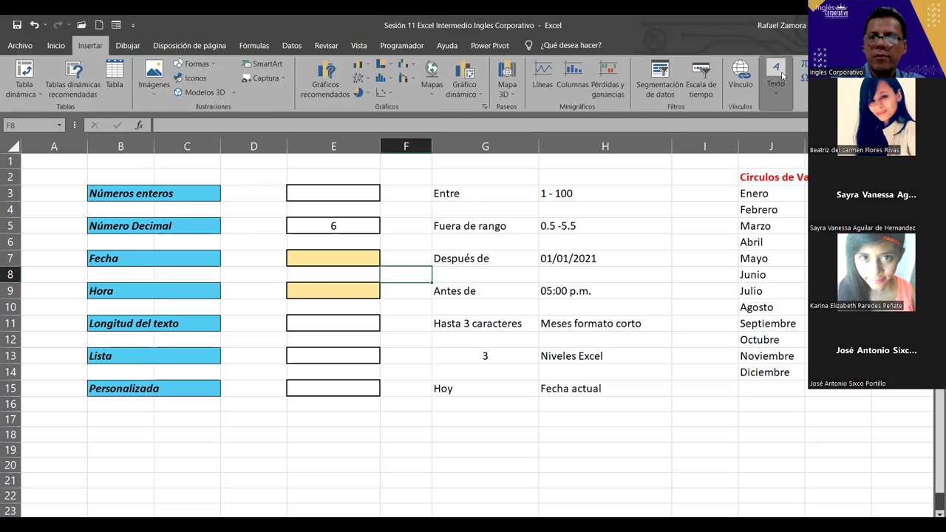
left_click(783, 76)
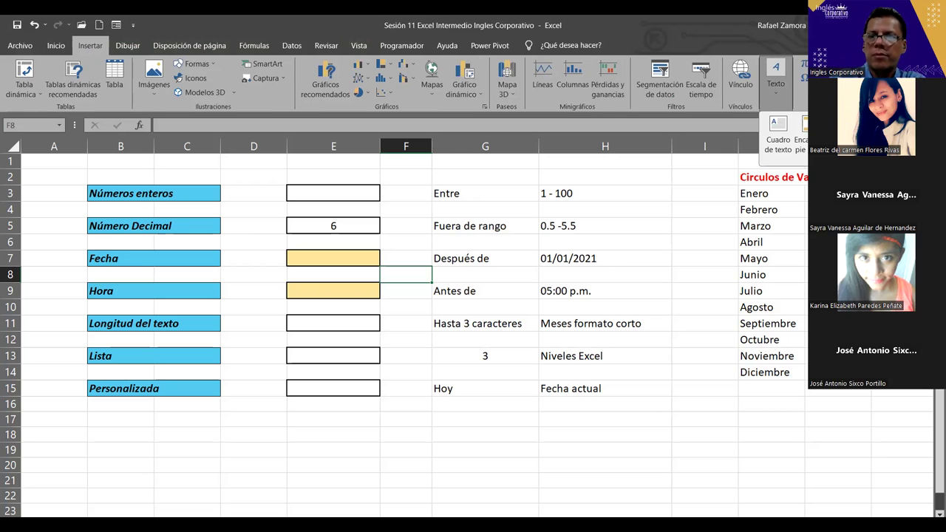
left_click(826, 133)
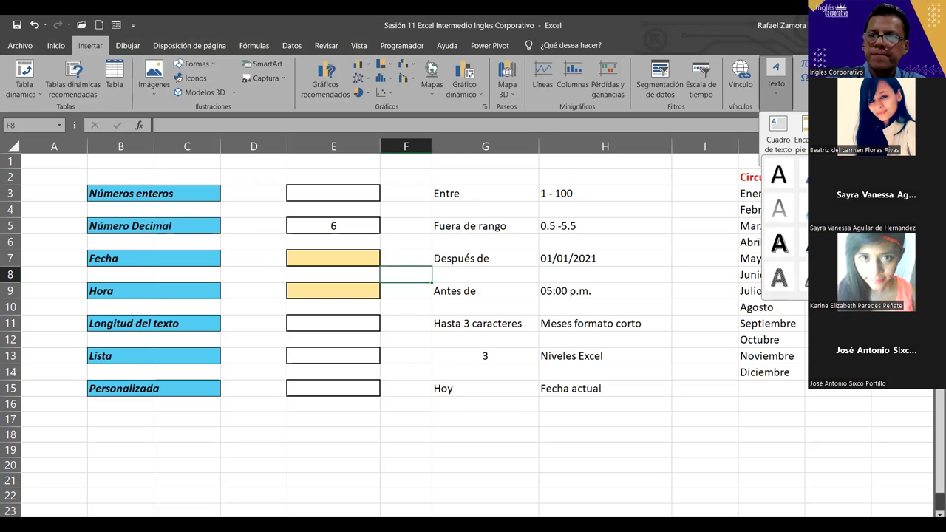
left_click(849, 175)
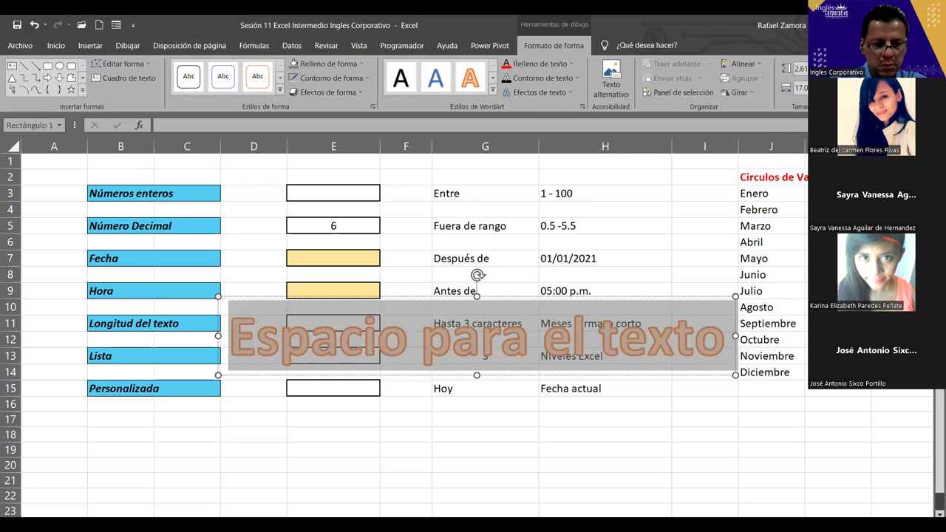
type("PRACTICA")
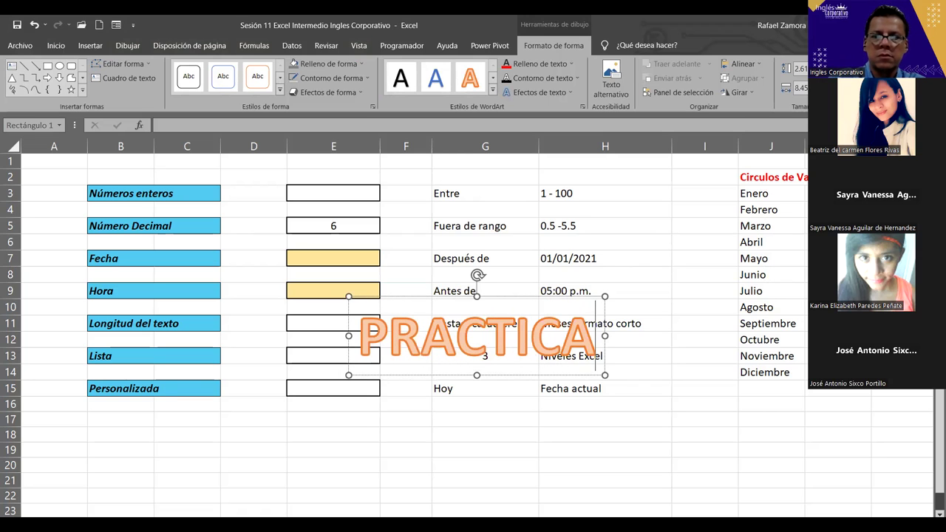
Move PRACTICA below the table and colour its lettering red.
left_click(530, 332)
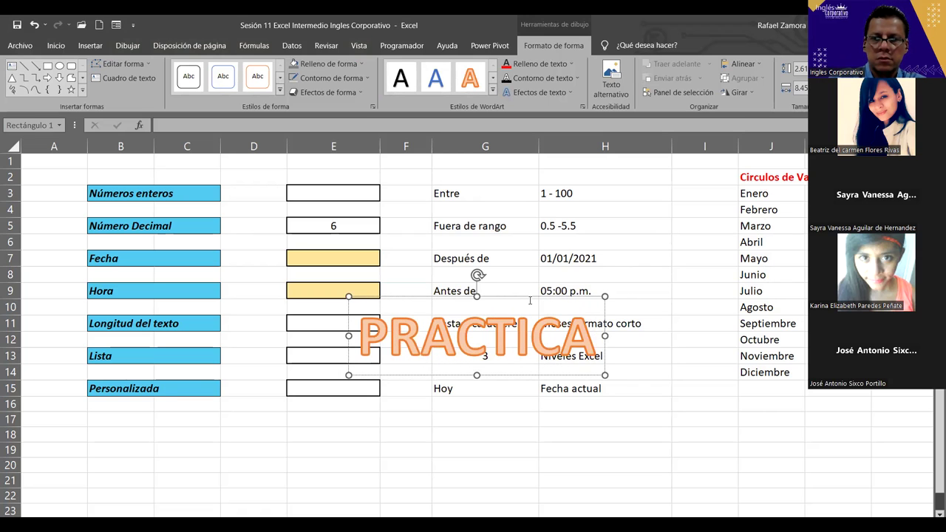
left_click_drag(530, 298, 590, 387)
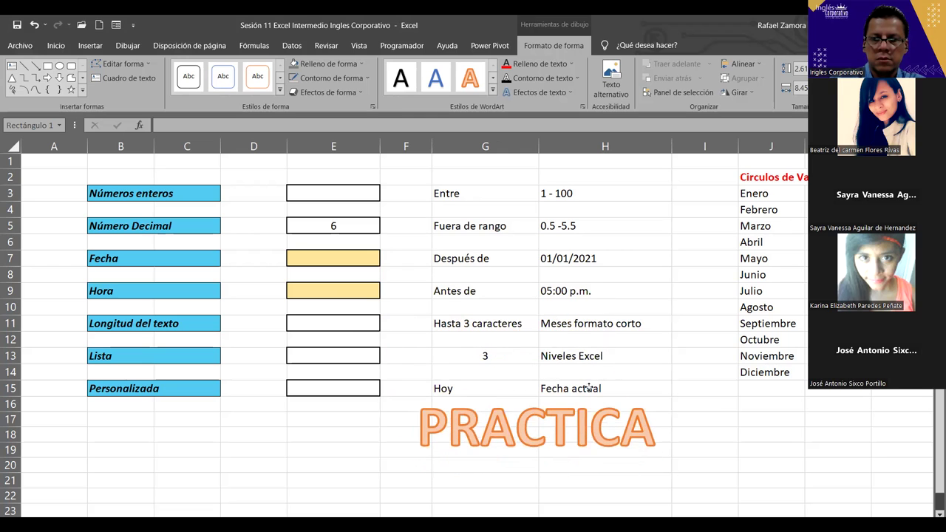
left_click(589, 388)
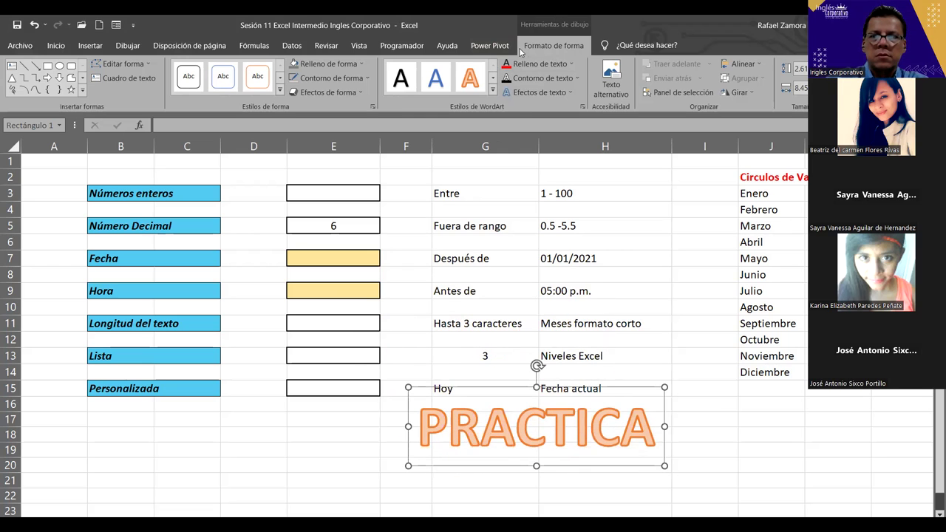
left_click(507, 67)
left_click(655, 239)
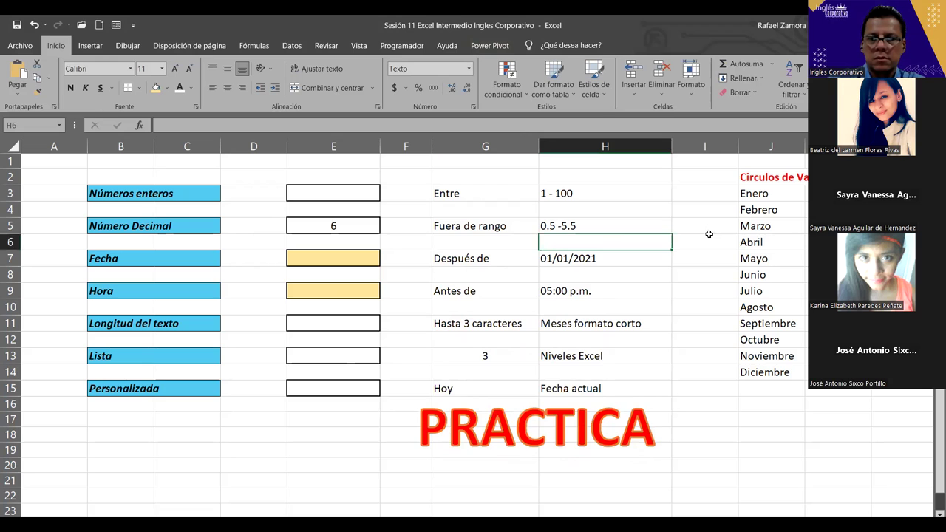
Nudge the red PRACTICA WordArt right and down under rows 16–21.
left_click(692, 259)
left_click(614, 437)
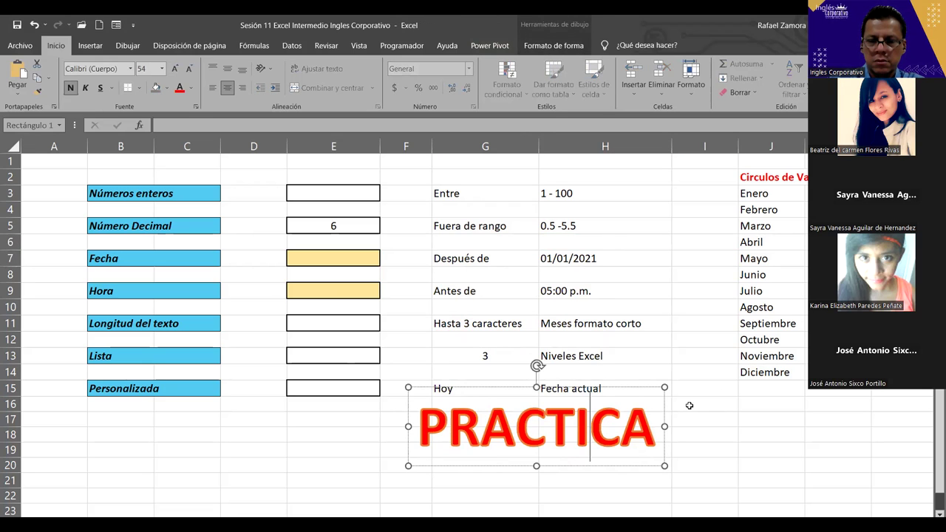
left_click_drag(664, 414, 676, 426)
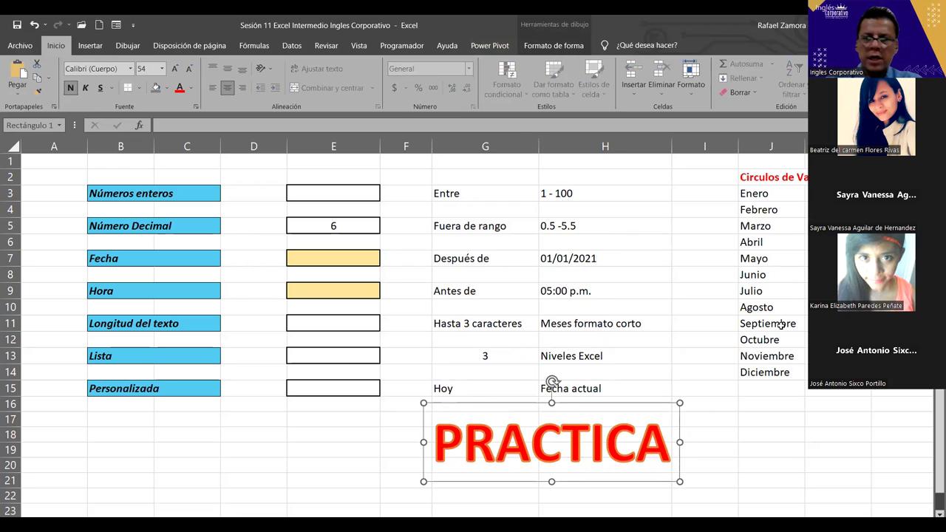
left_click(471, 228)
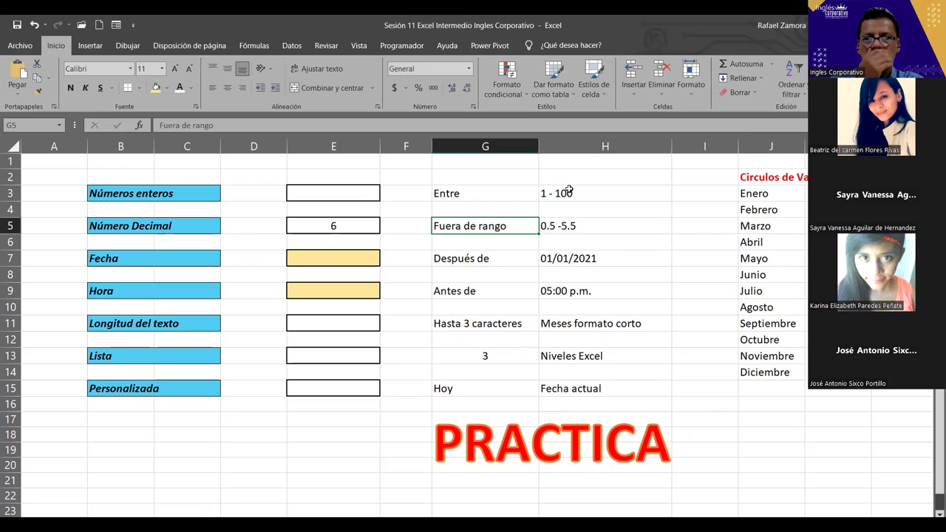
Back in the spreadsheet, enter the test value B into the Fecha cell E7.
key("alt+Tab")
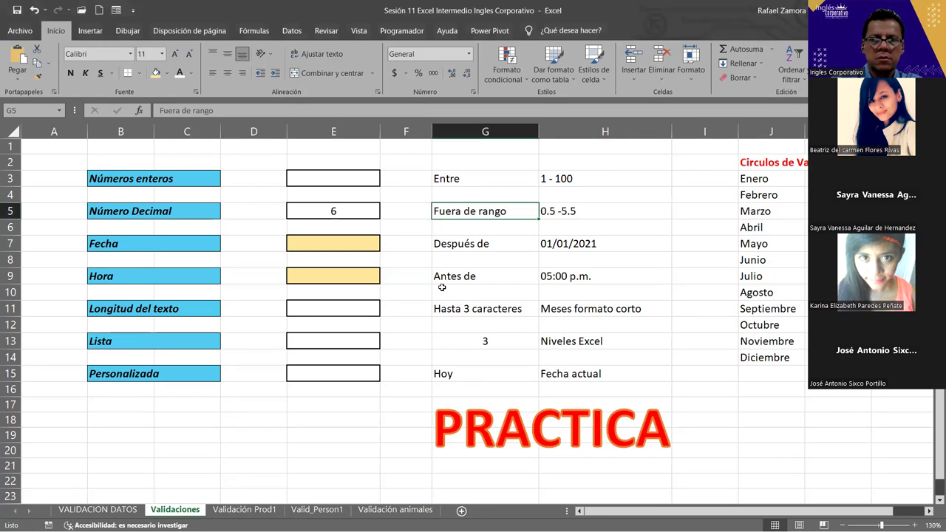
left_click(485, 292)
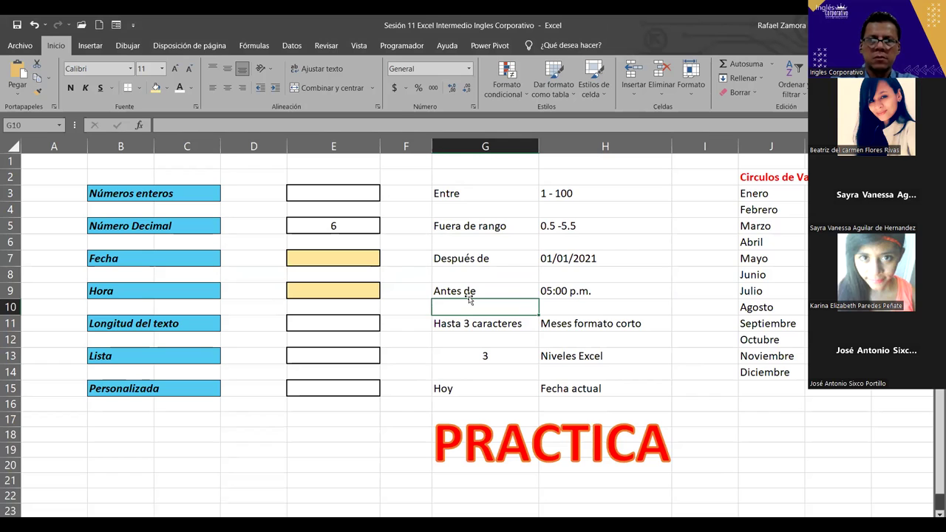
left_click(337, 257)
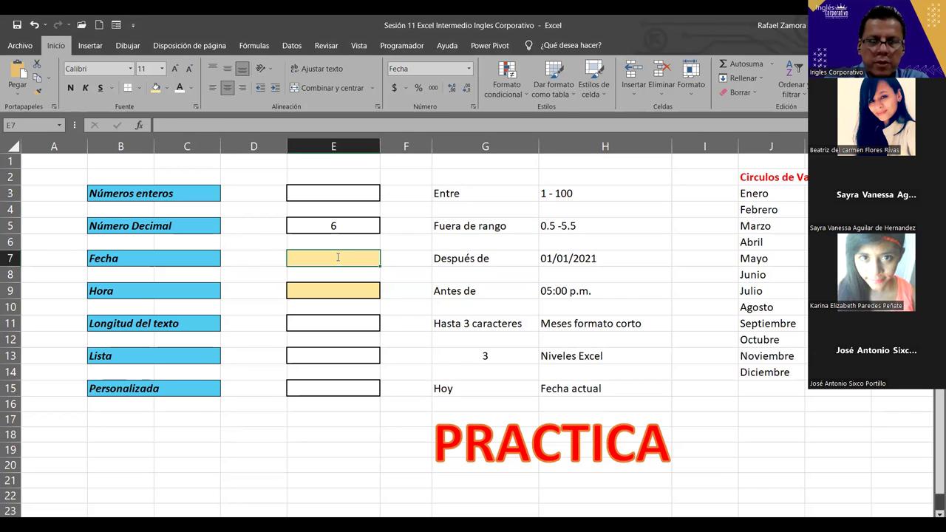
type("B")
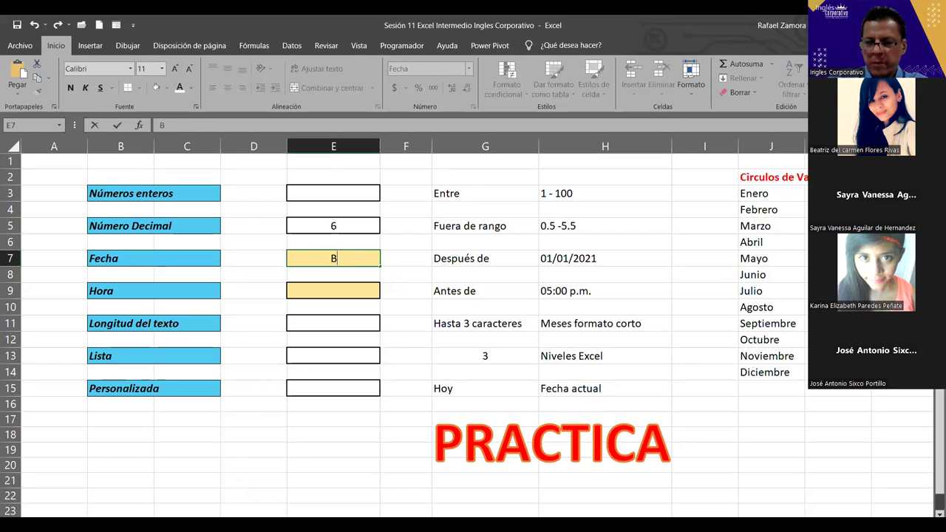
left_click(671, 264)
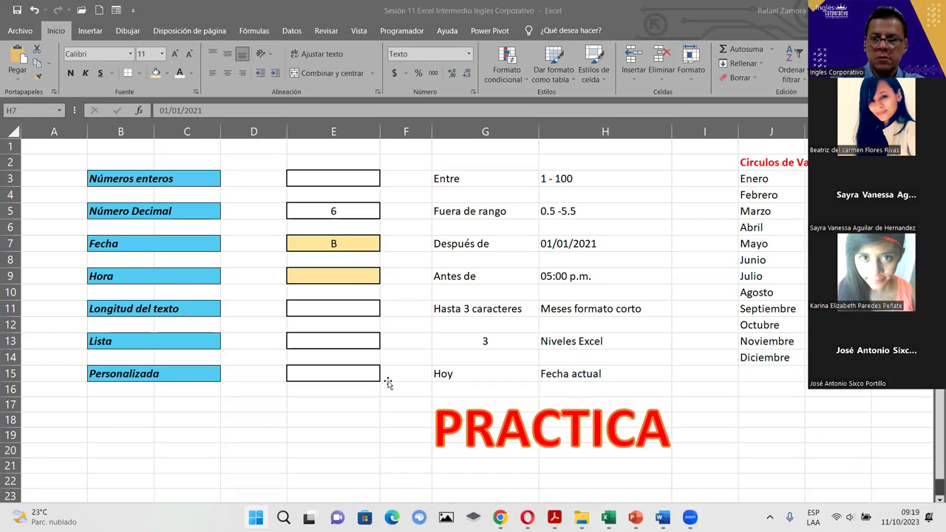
left_click(387, 383)
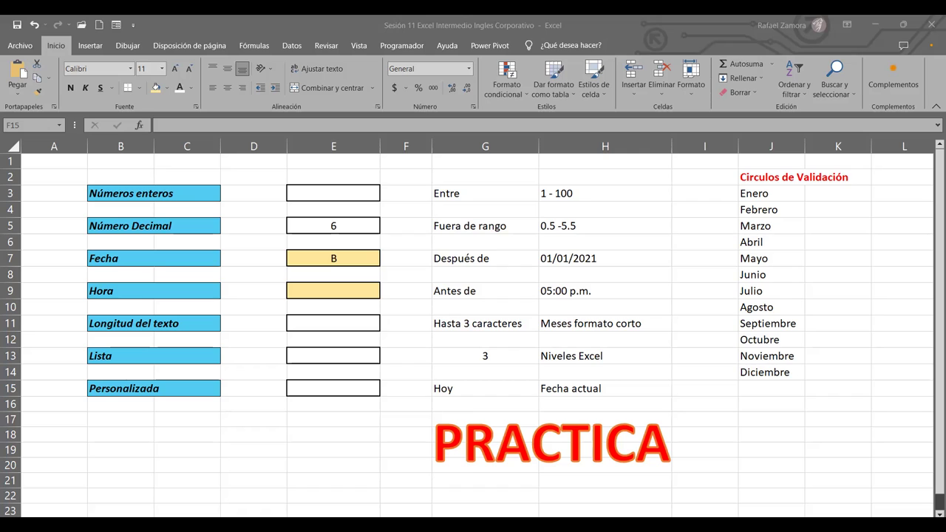
left_click(284, 420)
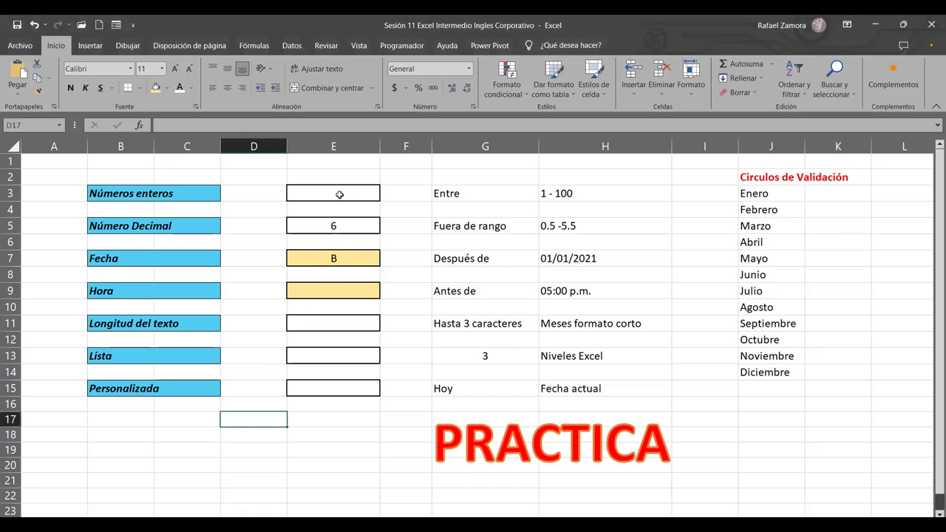
left_click(361, 258)
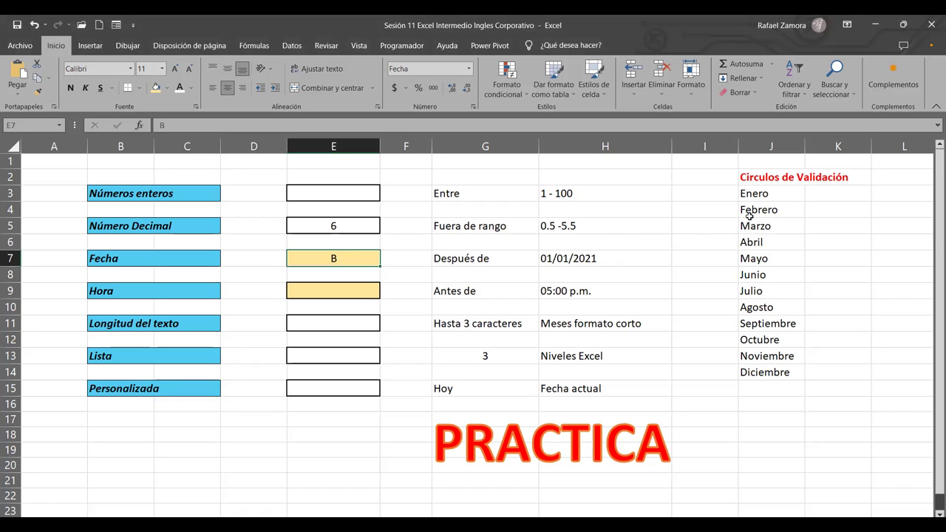
left_click(670, 260)
left_click(729, 271)
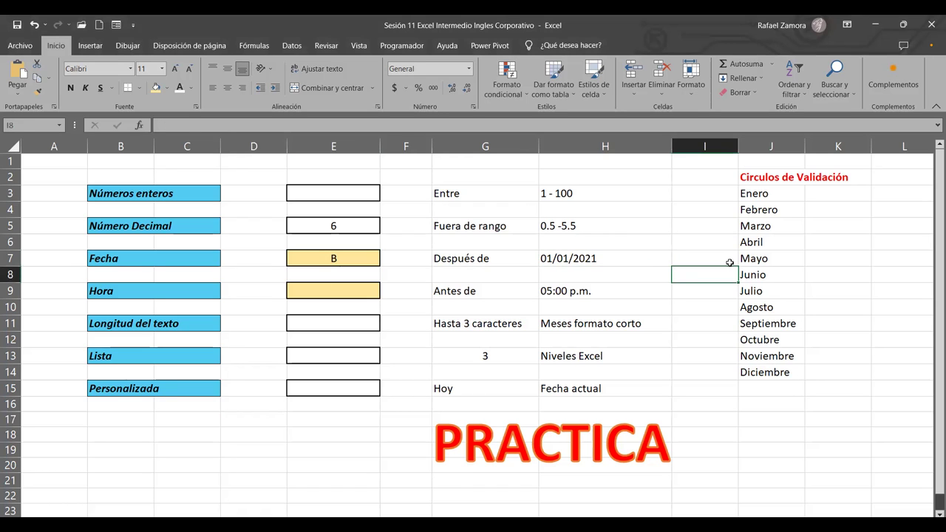
left_click(730, 263)
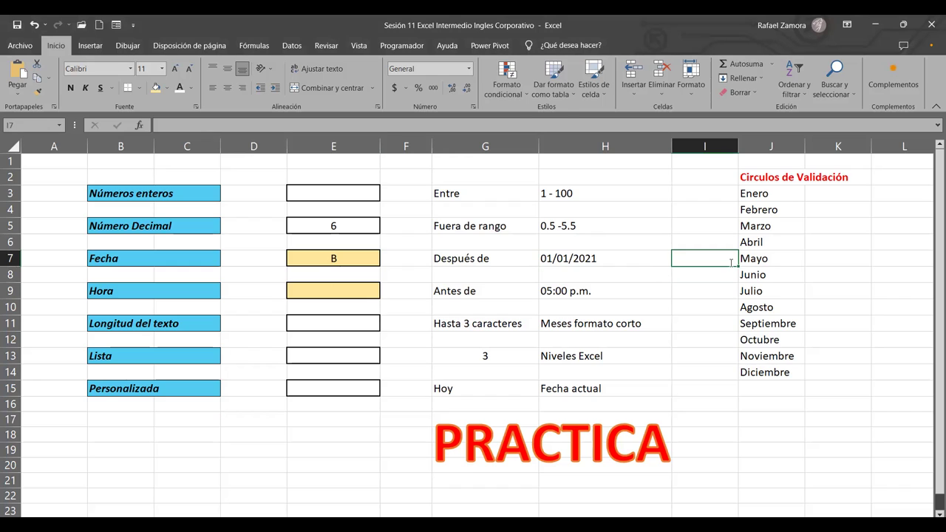
type("1")
key("BackSpace")
type("01/01/2323")
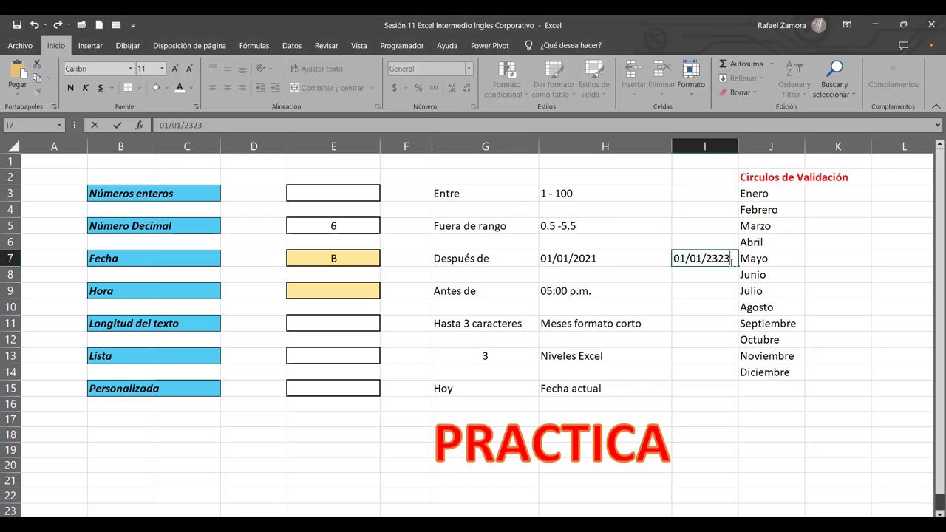
key("BackSpace")
key("BackSpace")
key("BackSpace")
key("BackSpace")
type("2023")
key("Return")
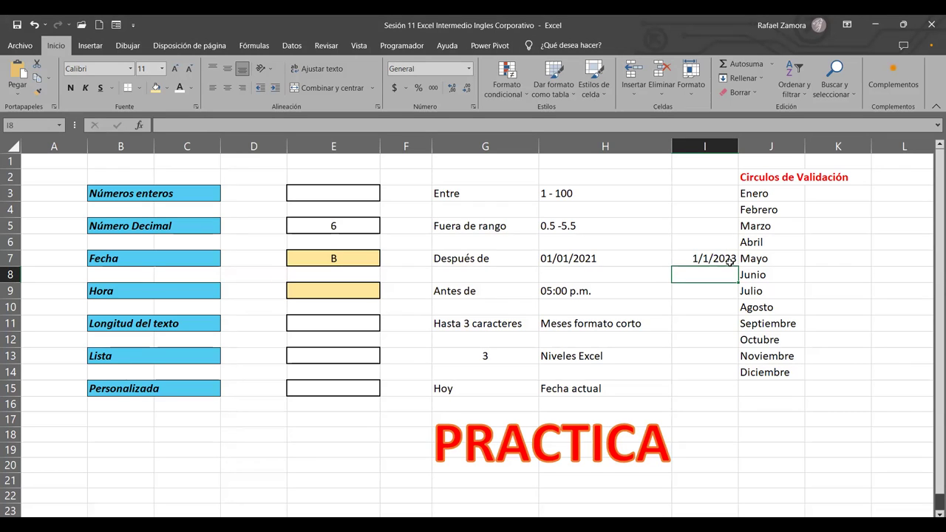
type("1-1-23")
key("Return")
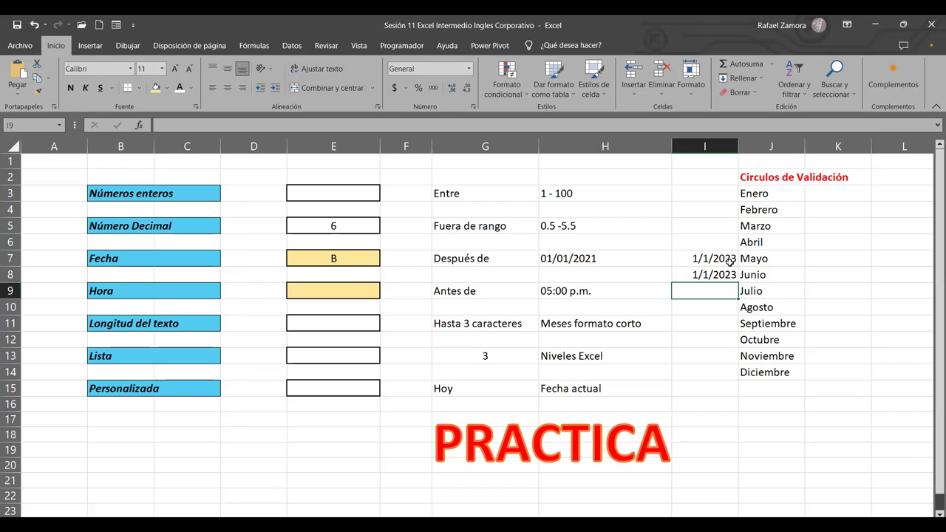
left_click_drag(689, 229, 694, 345)
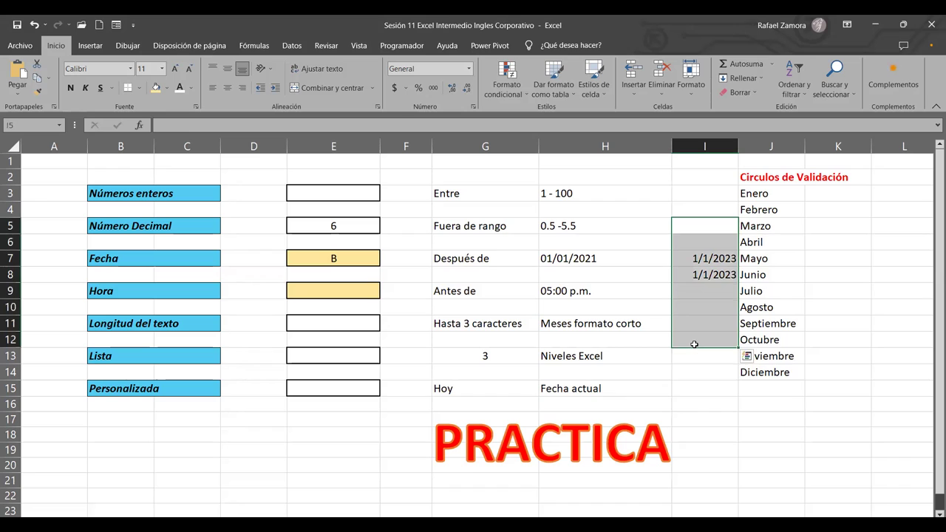
key("Delete")
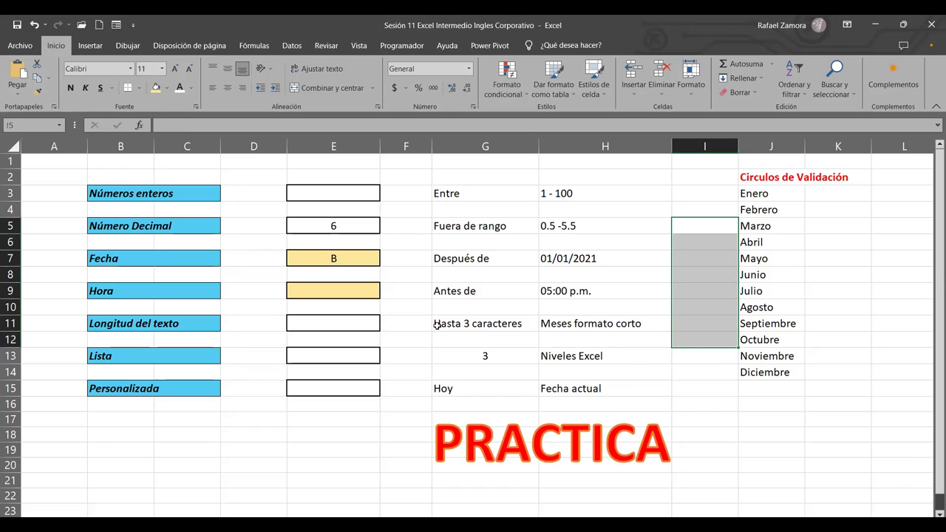
left_click(340, 257)
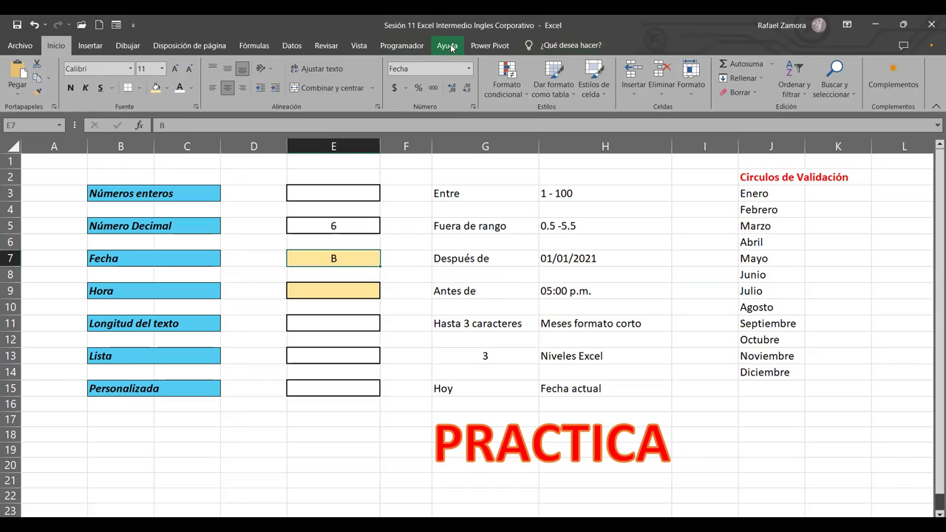
Set E7's data validation to allow Fecha values mayor que 01-01-2021.
left_click(362, 48)
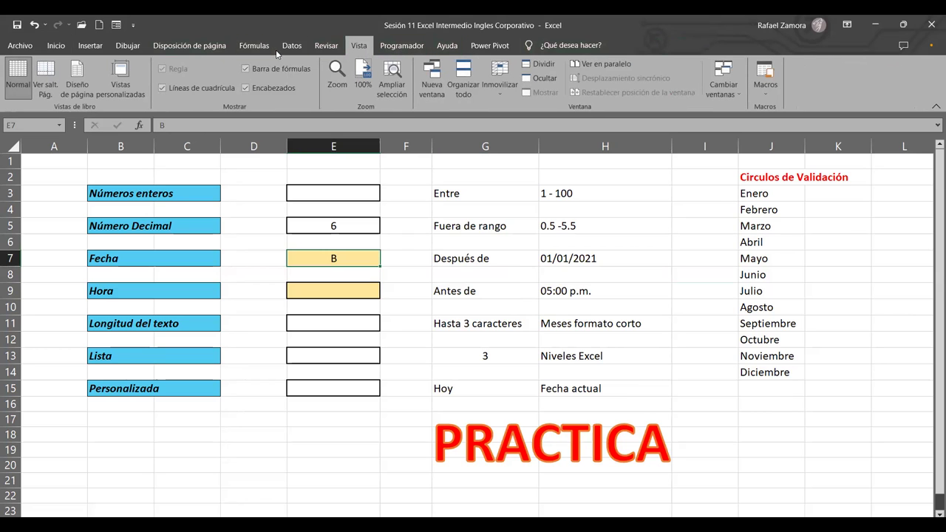
left_click(313, 49)
left_click(303, 47)
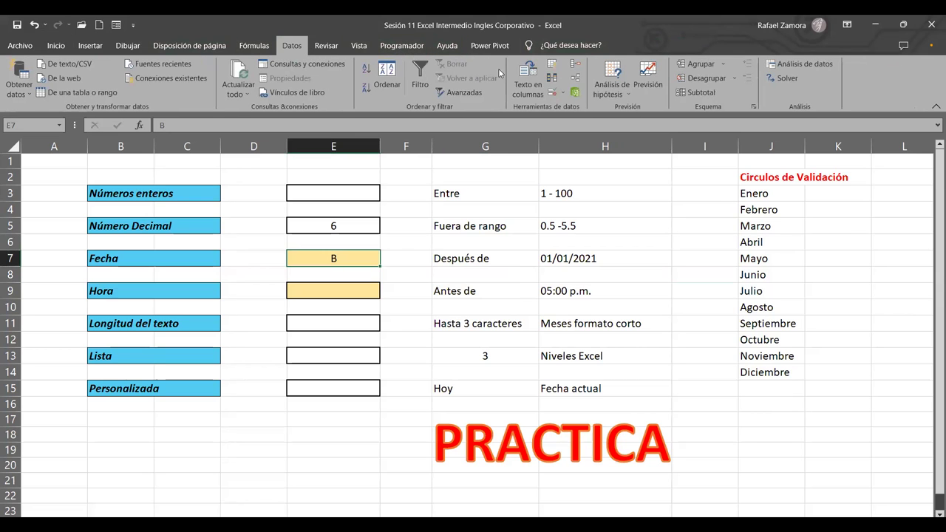
left_click(551, 92)
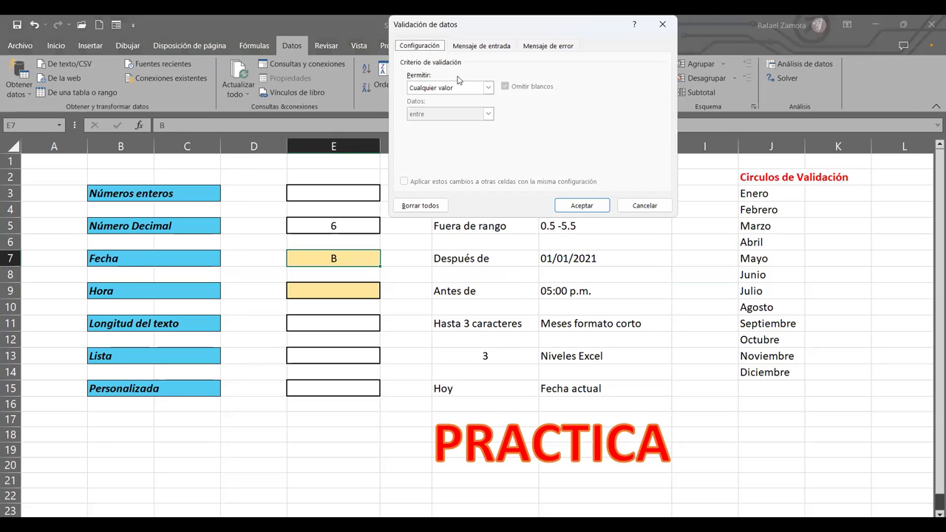
left_click(416, 92)
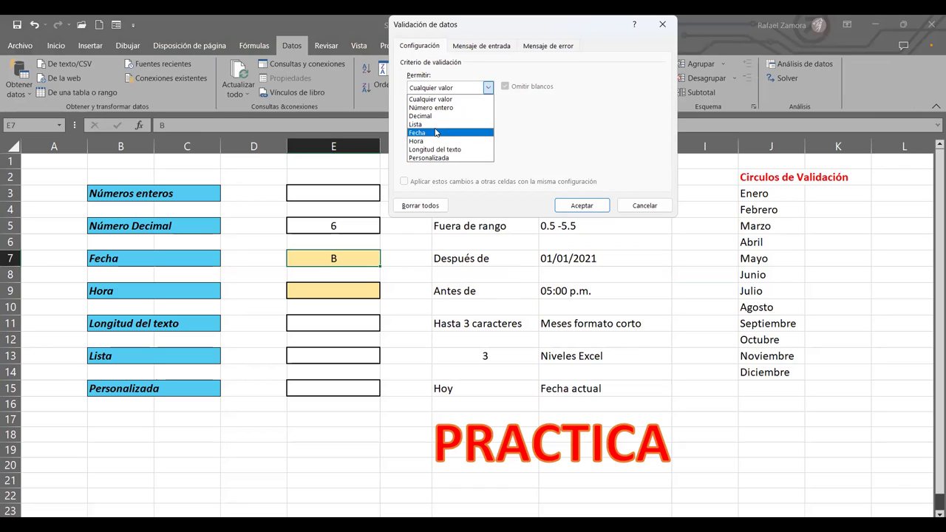
left_click(437, 133)
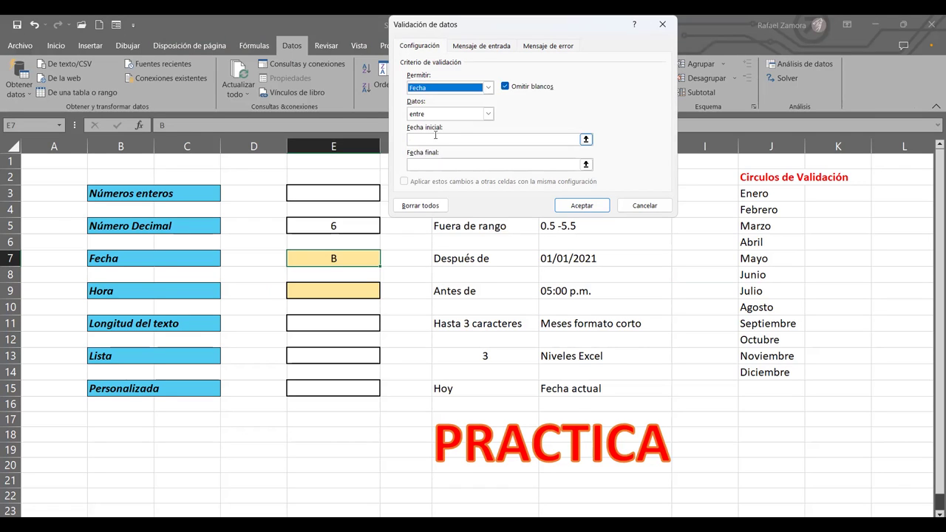
left_click(491, 117)
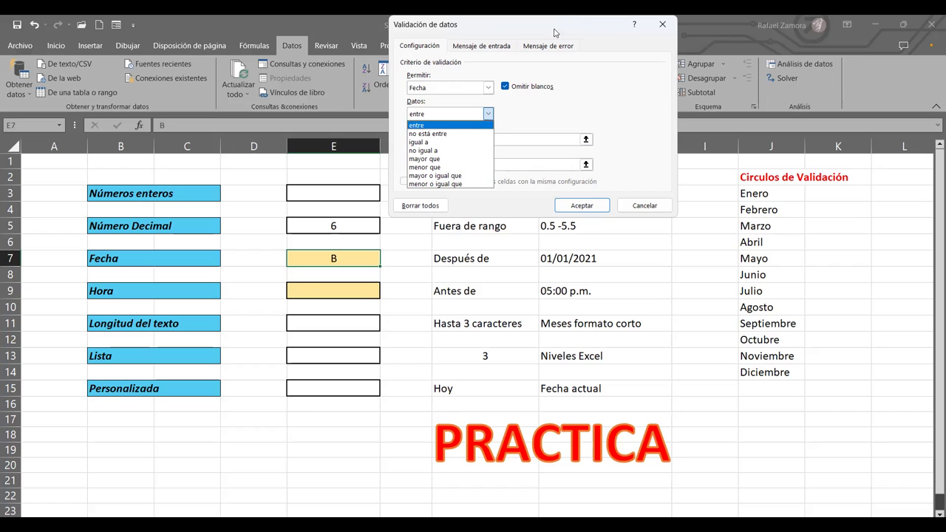
left_click(458, 159)
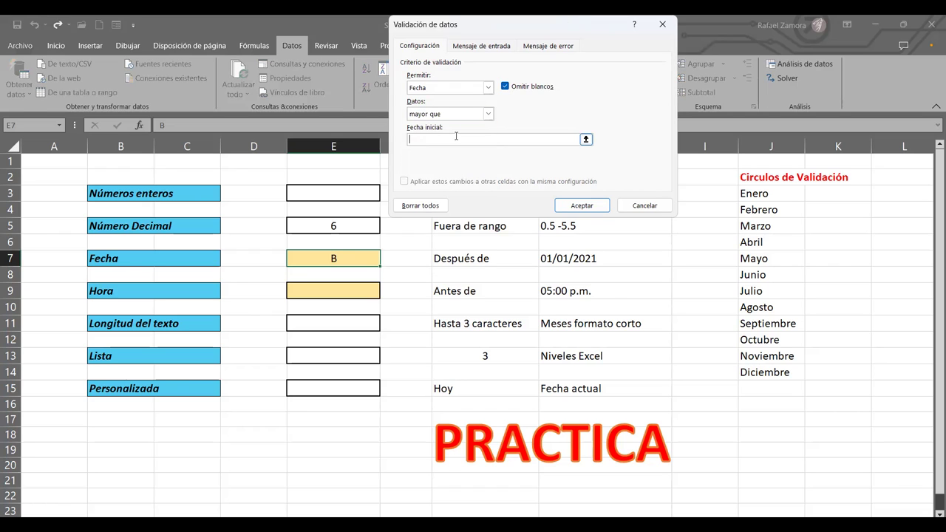
type("01-01-2023")
key("BackSpace")
type("1")
Accept the date rule, then test E7 with 30-12-20 and 31-12-20, which are rejected.
left_click(583, 211)
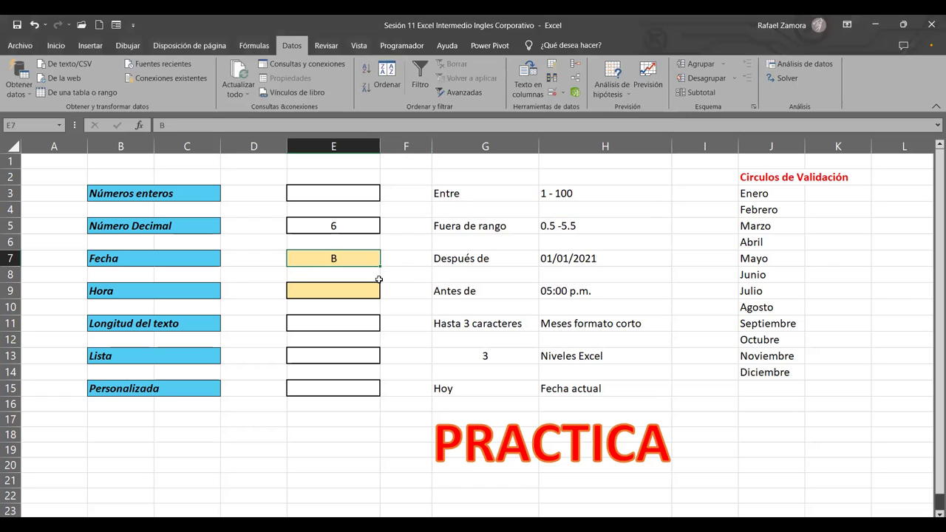
left_click(335, 295)
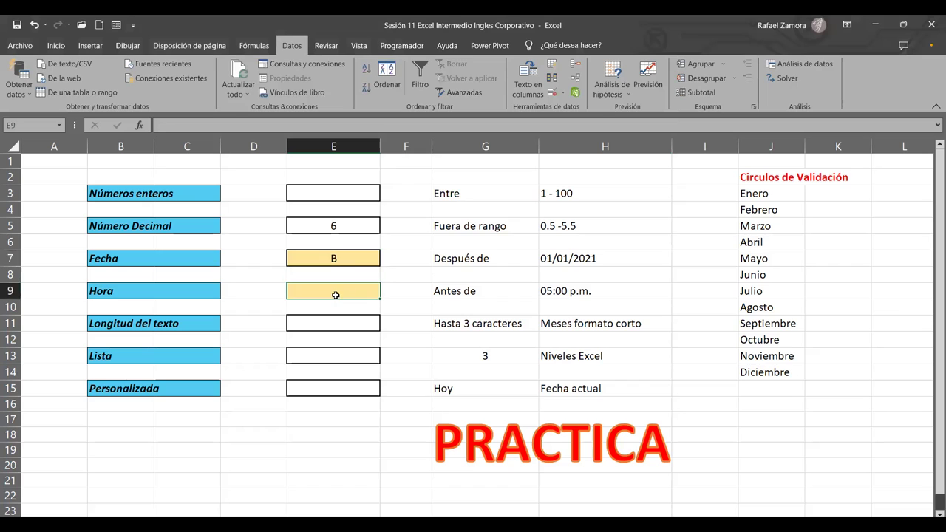
left_click(362, 257)
type("30-12-")
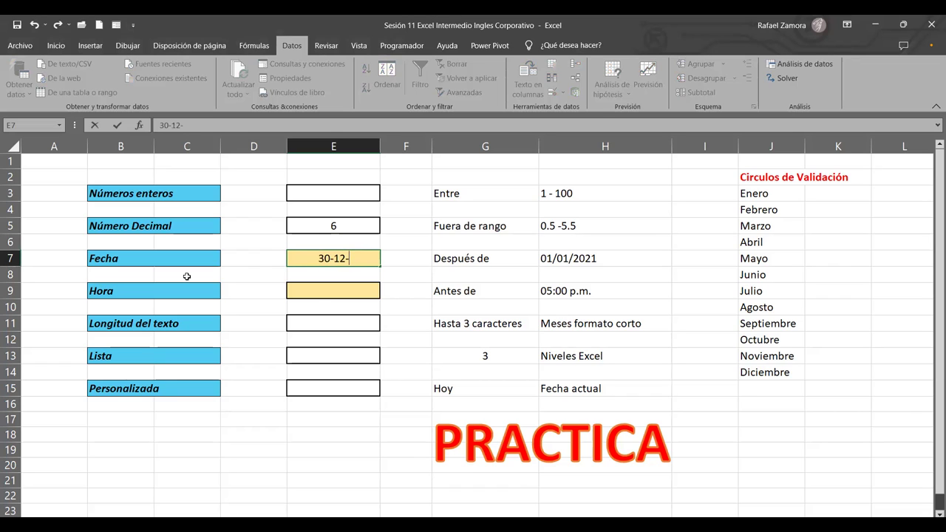
type("20")
key("Return")
key("Return")
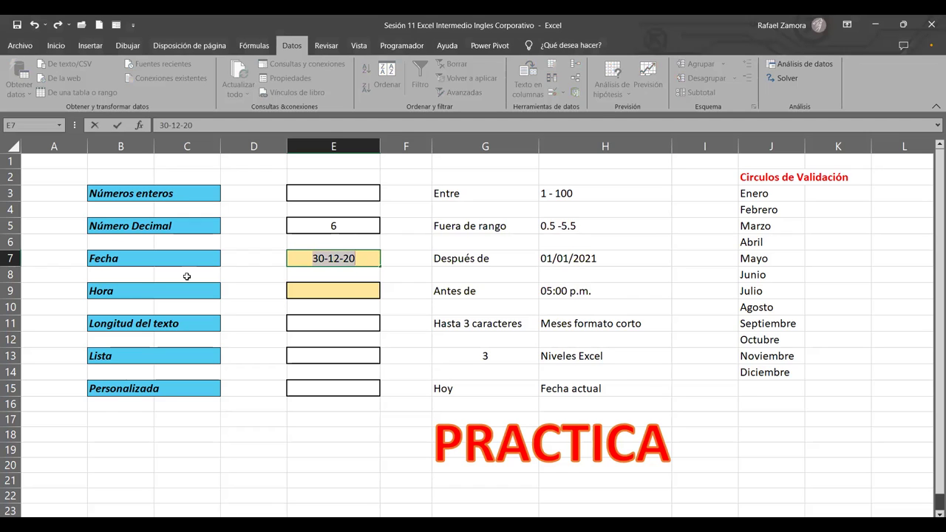
type("31-12-")
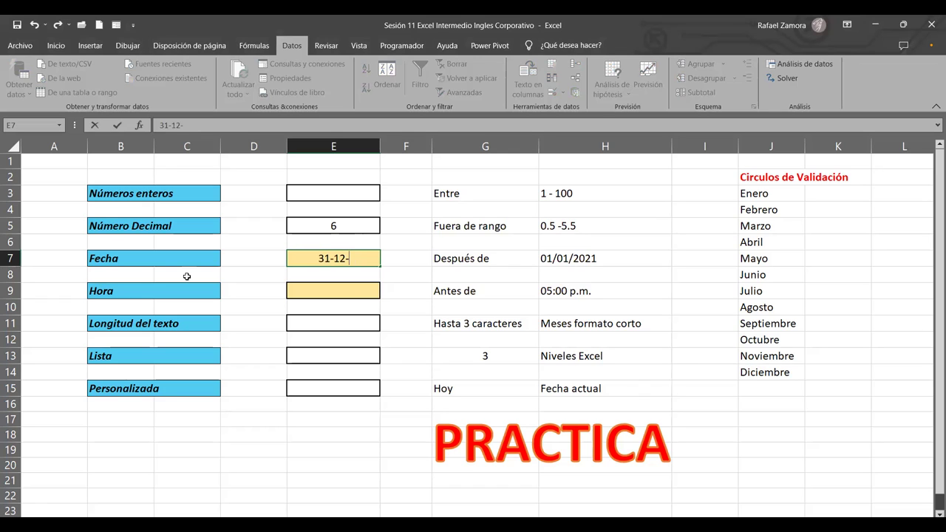
type("520")
key("BackSpace")
key("BackSpace")
key("BackSpace")
type("20")
key("Return")
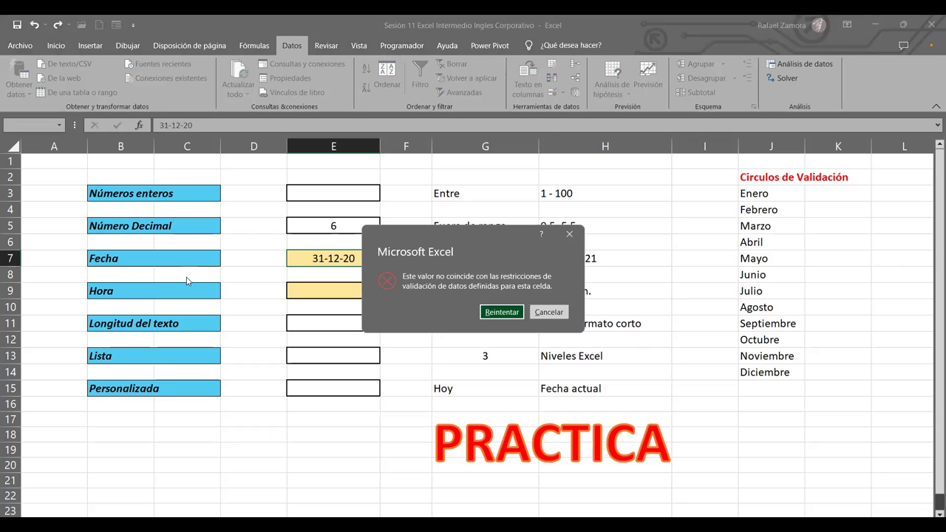
Retry with 1-1-21 (rejected), then enter the valid date 2-1-2021 in E7.
key("Return")
type("1-1-")
type("21")
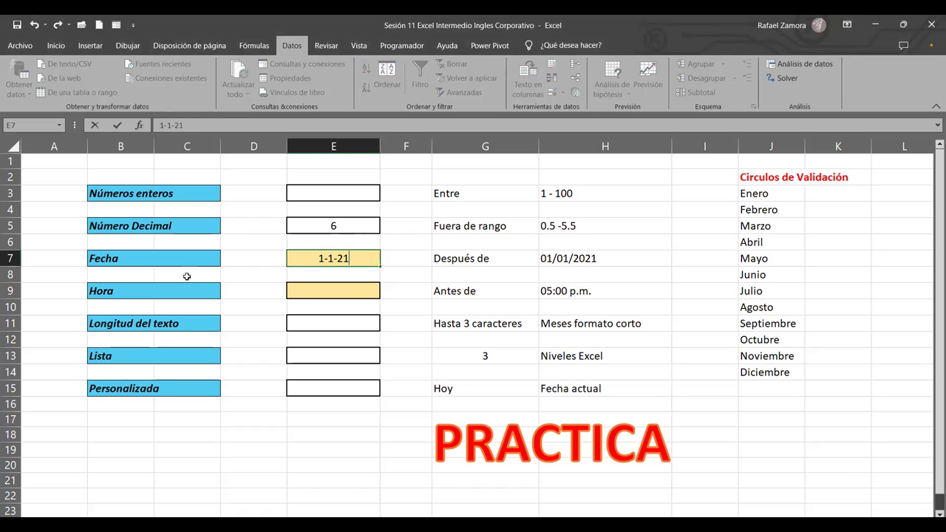
key("Return")
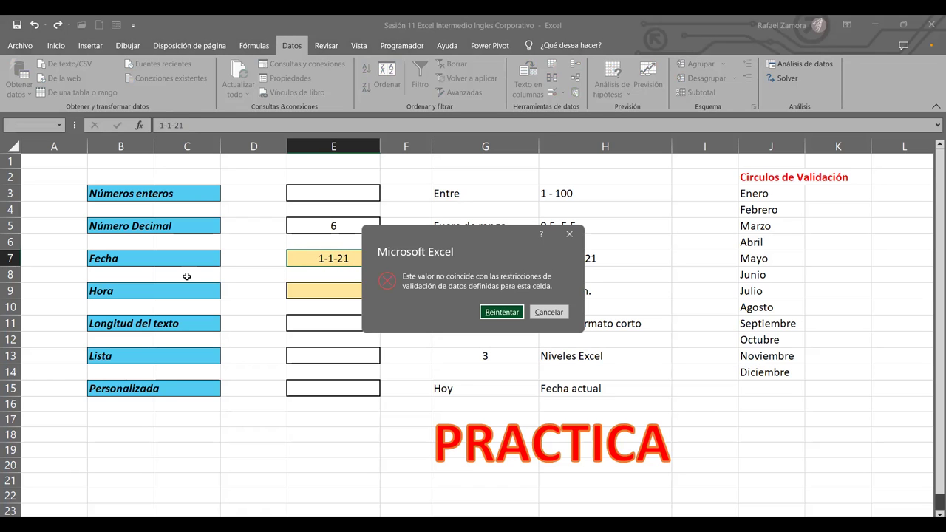
key("Return")
type("2-1-20")
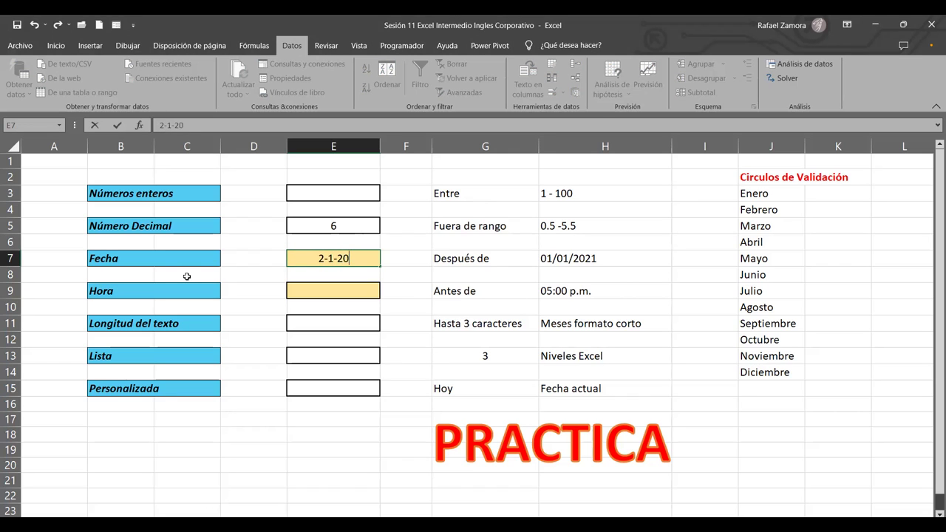
type("21")
key("Return")
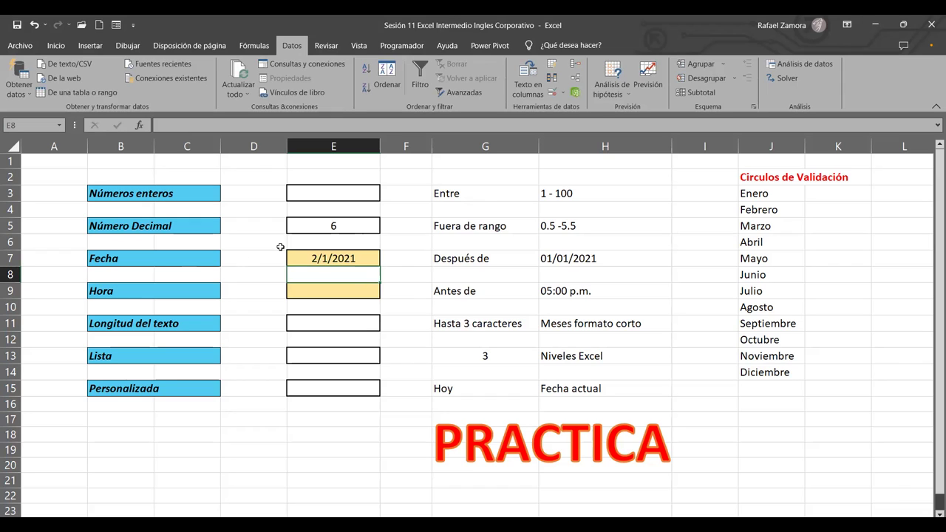
left_click(513, 254)
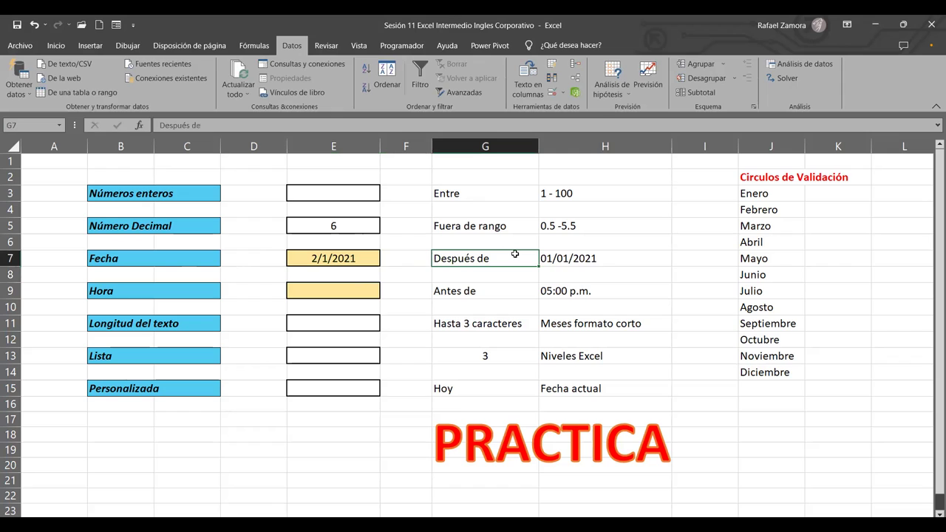
left_click_drag(513, 255, 587, 252)
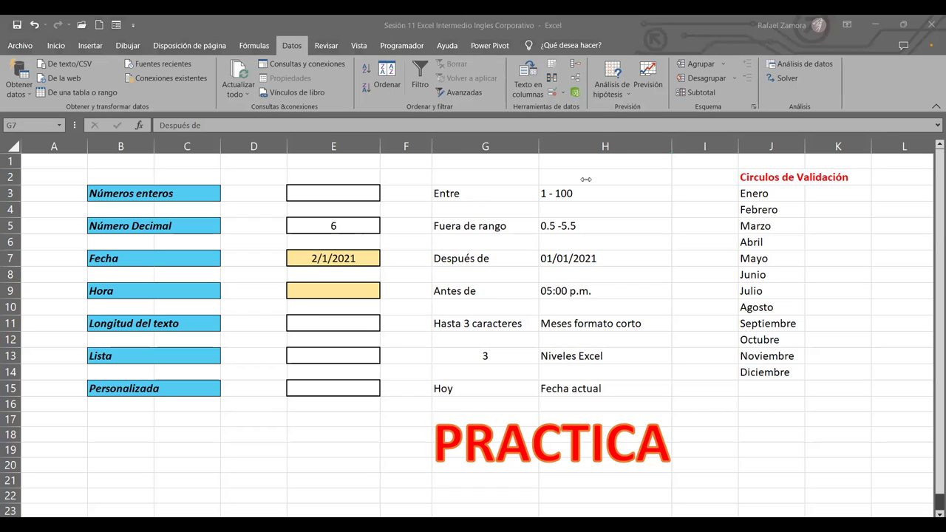
left_click(356, 298)
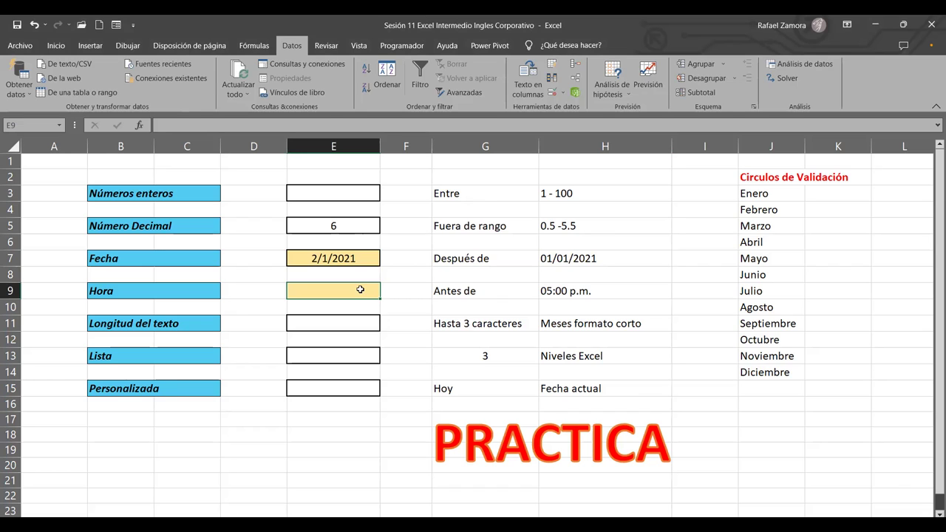
Enter 10: in E9, correcting the colon, and reselect it to confirm 10:00:00 a. m.
type("10:")
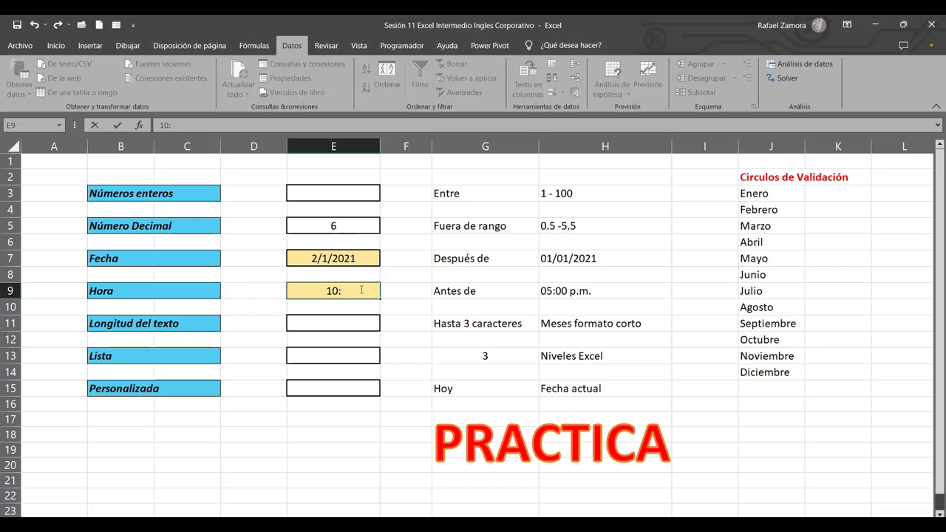
key("BackSpace")
type("Ñ")
key("BackSpace")
type("ñ")
key("BackSpace")
type(":")
key("Return")
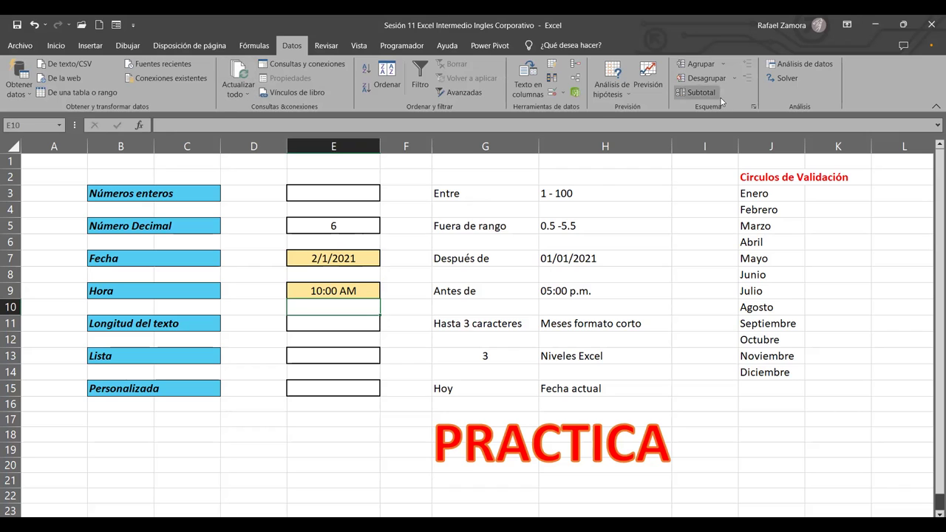
left_click(337, 293)
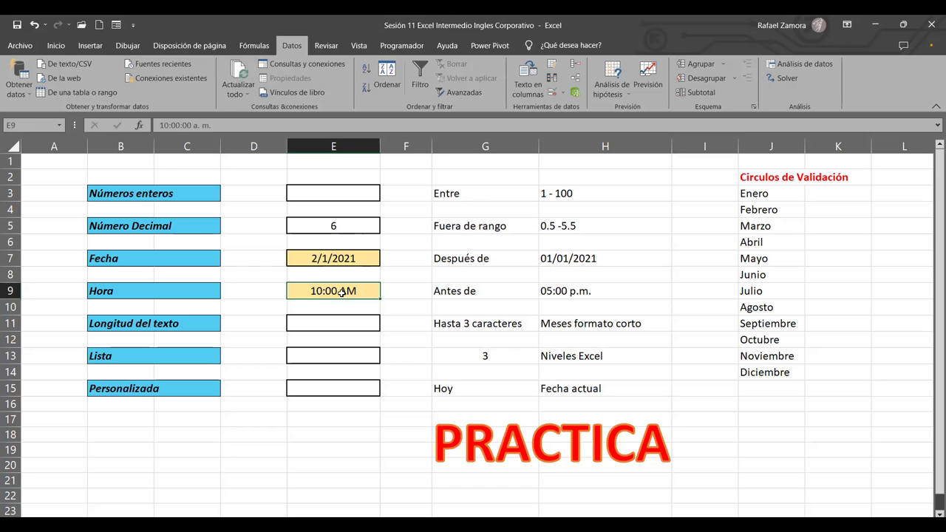
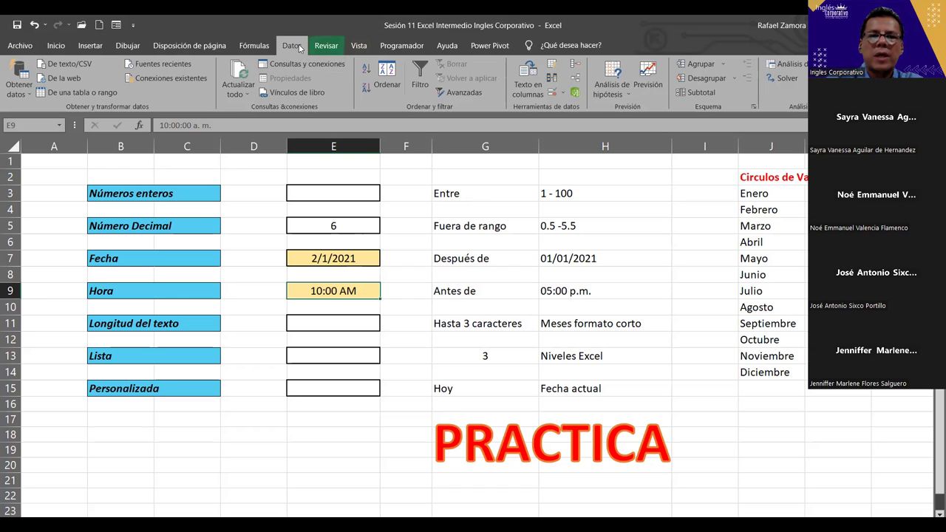
Give E9 a Hora validation rule accepting only times less than 17:00.
left_click(550, 93)
left_click(466, 87)
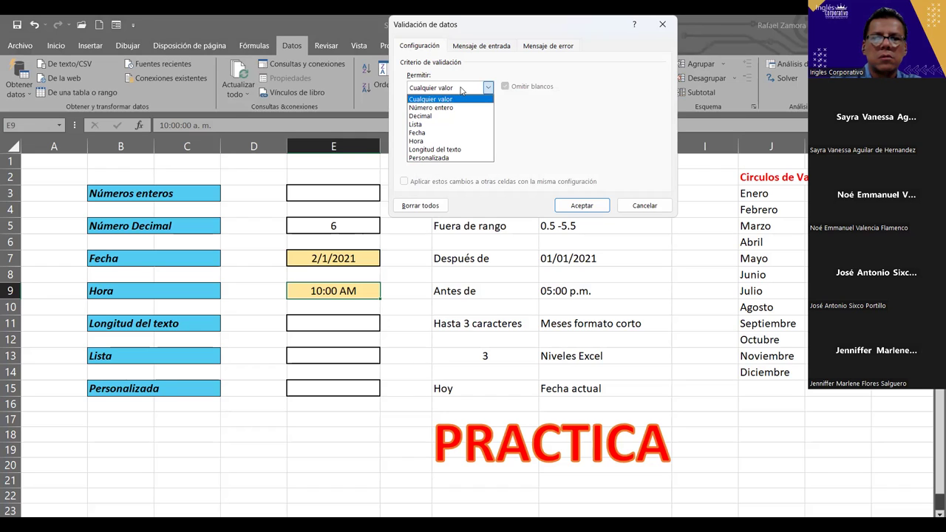
left_click(441, 142)
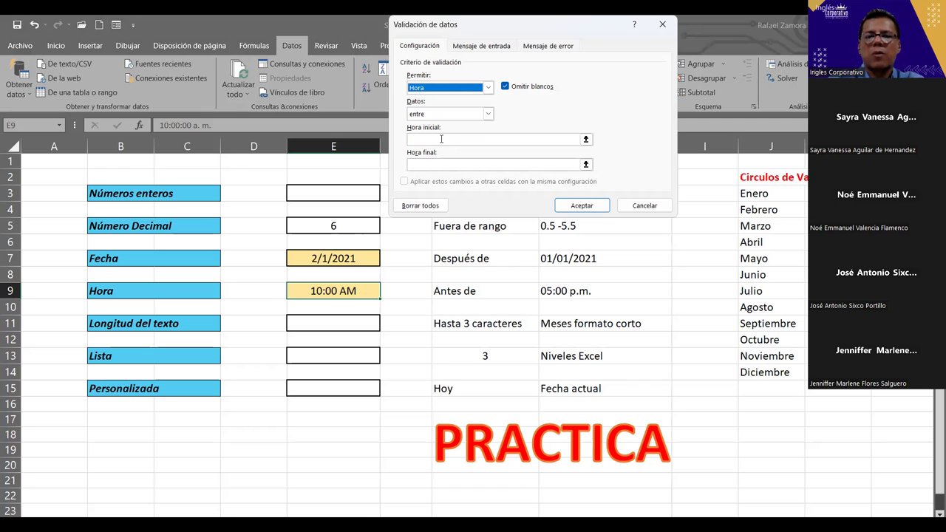
left_click(488, 115)
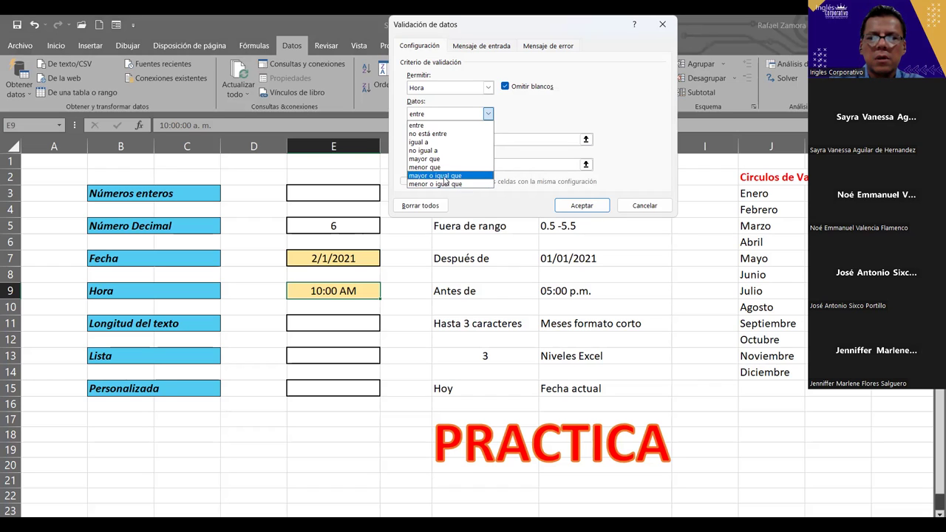
left_click(438, 168)
left_click(456, 141)
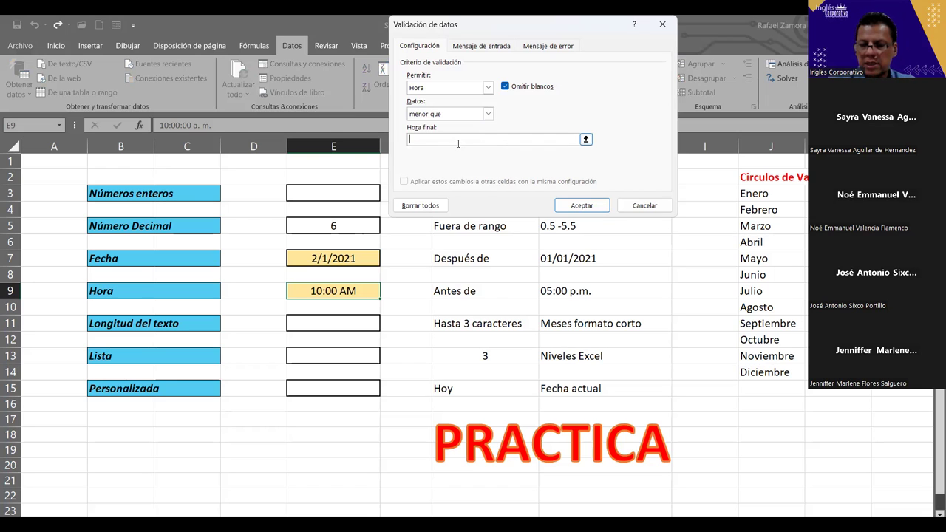
type("17")
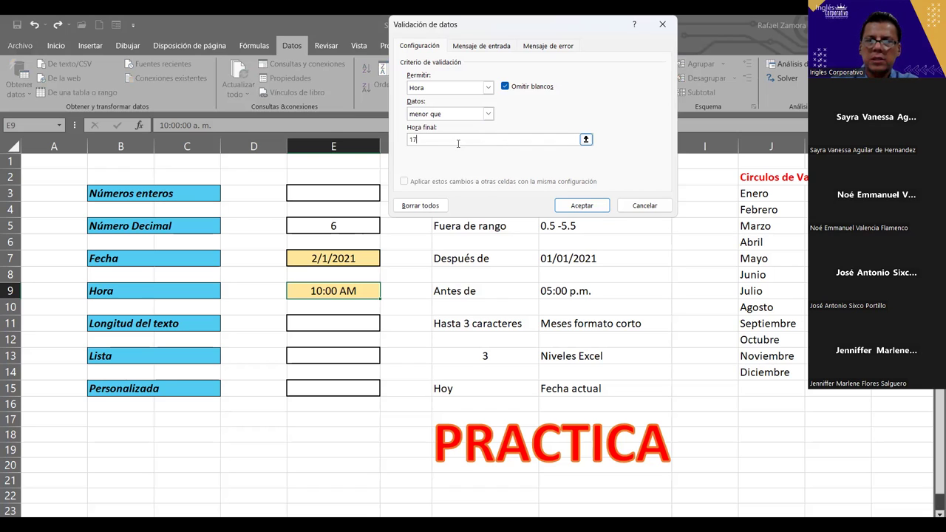
type(">")
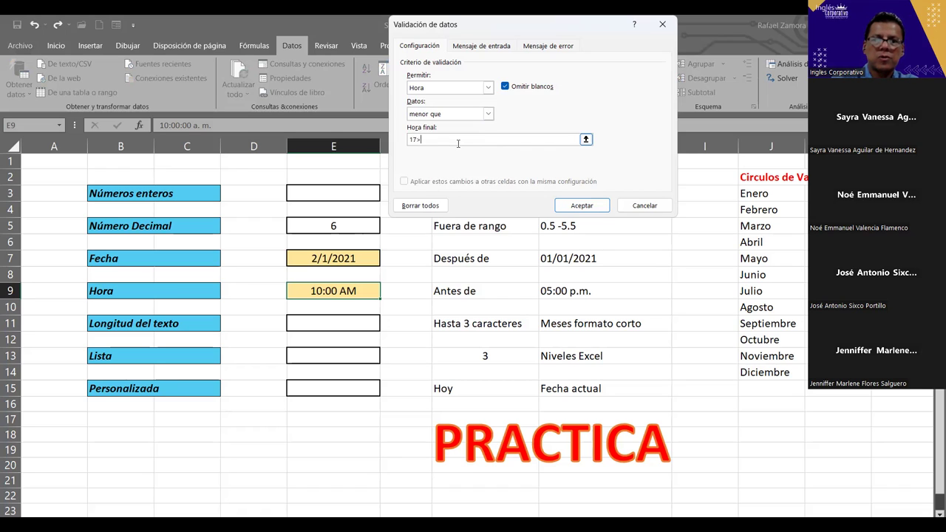
key("BackSpace")
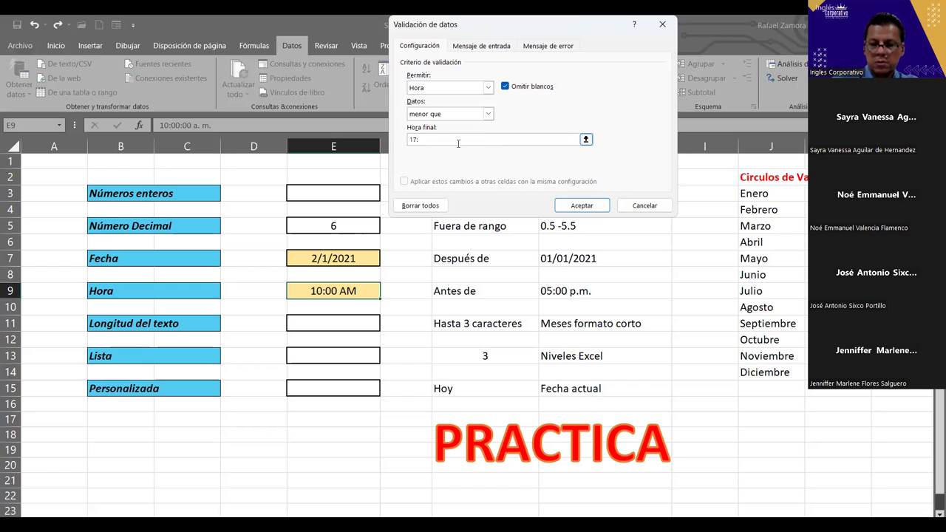
type(":00")
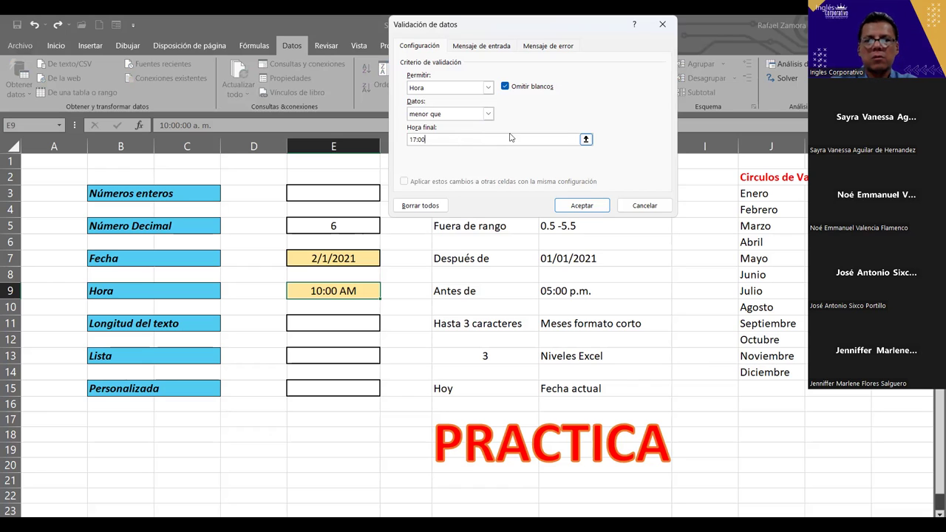
left_click(603, 211)
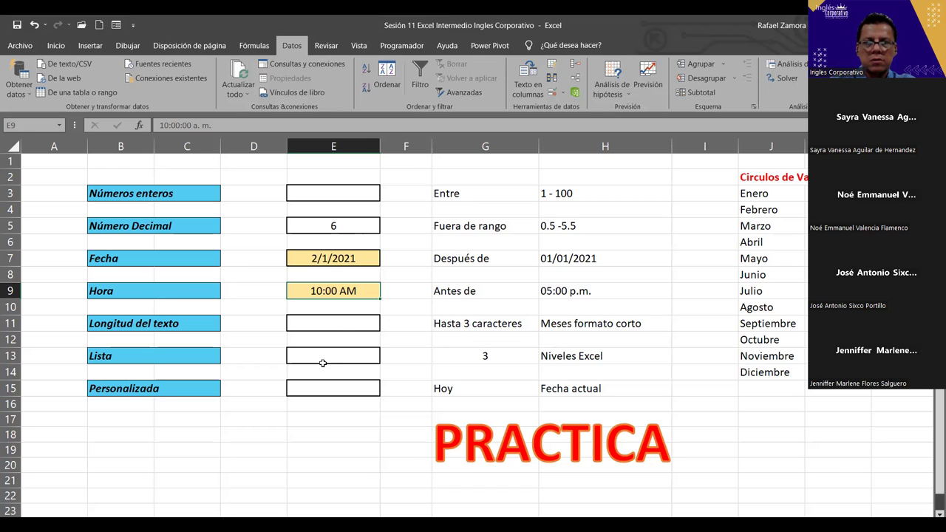
Select cell E11 beside the Longitud del texto label.
left_click(342, 317)
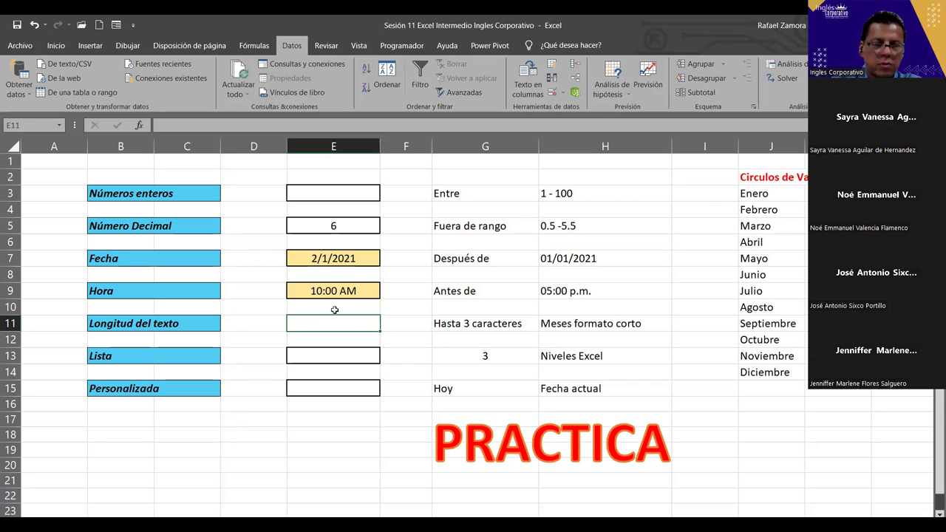
Set E11's validation to Longitud del texto, igual a, length 3.
key("ctrl+1")
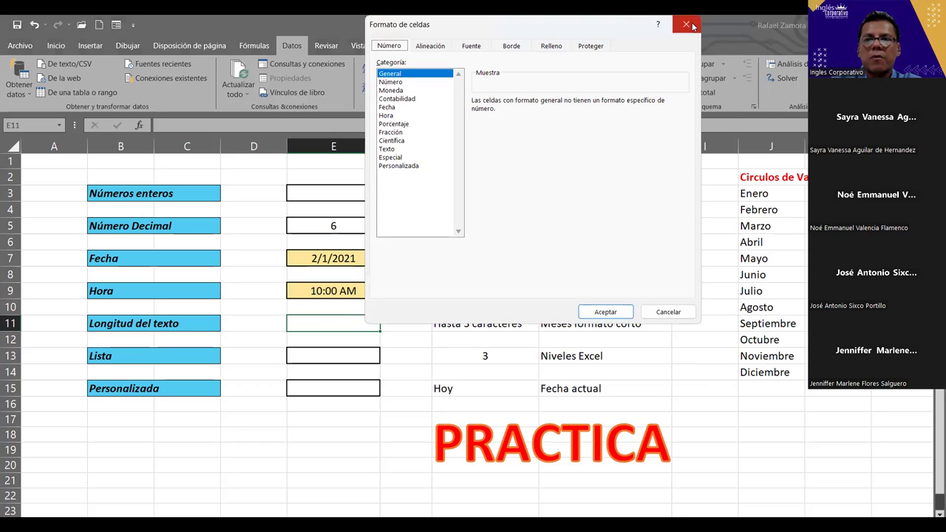
key("Escape")
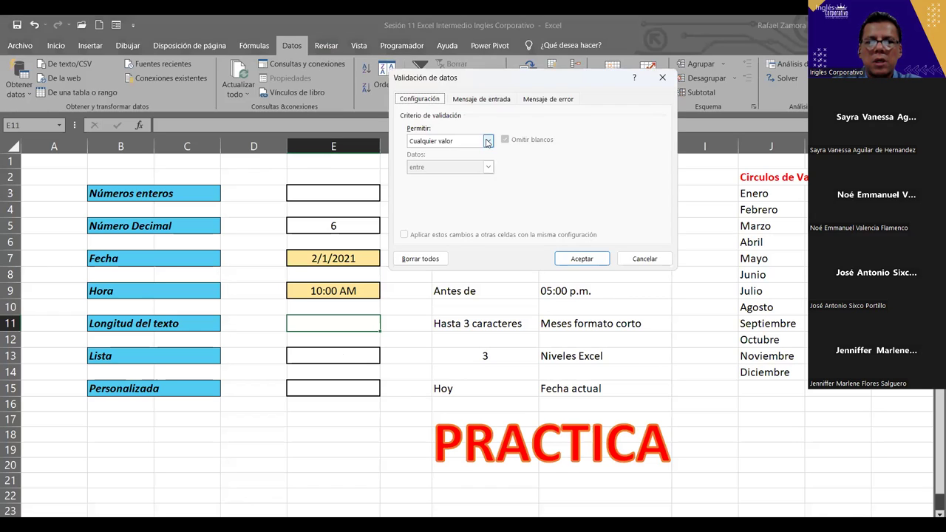
left_click(459, 140)
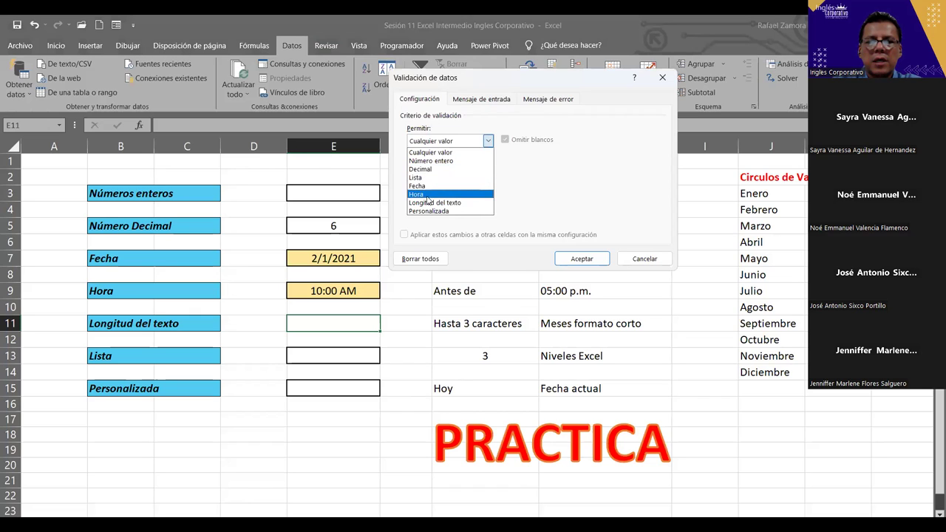
left_click(436, 202)
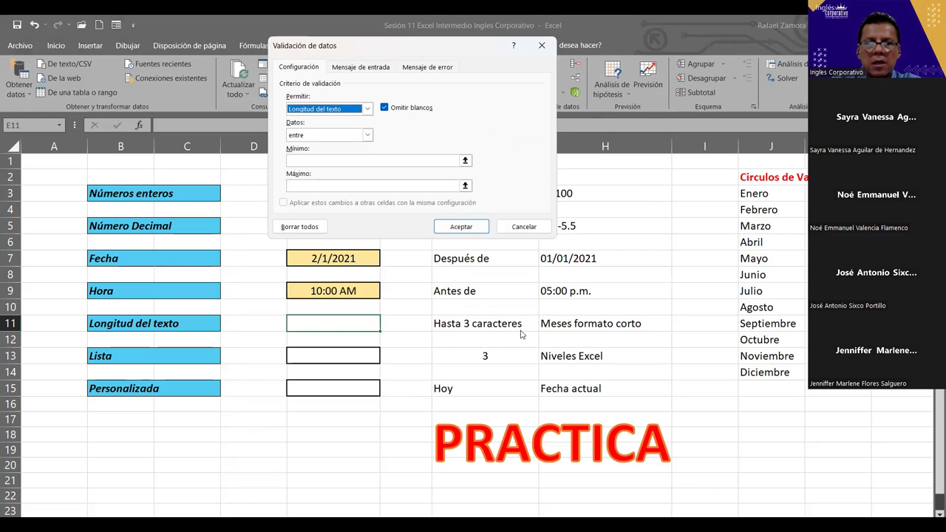
left_click(367, 135)
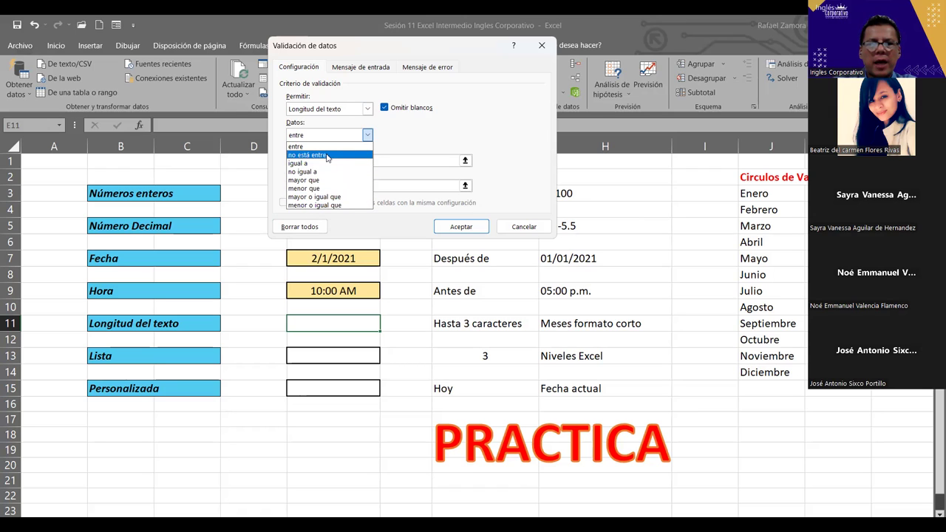
left_click(329, 163)
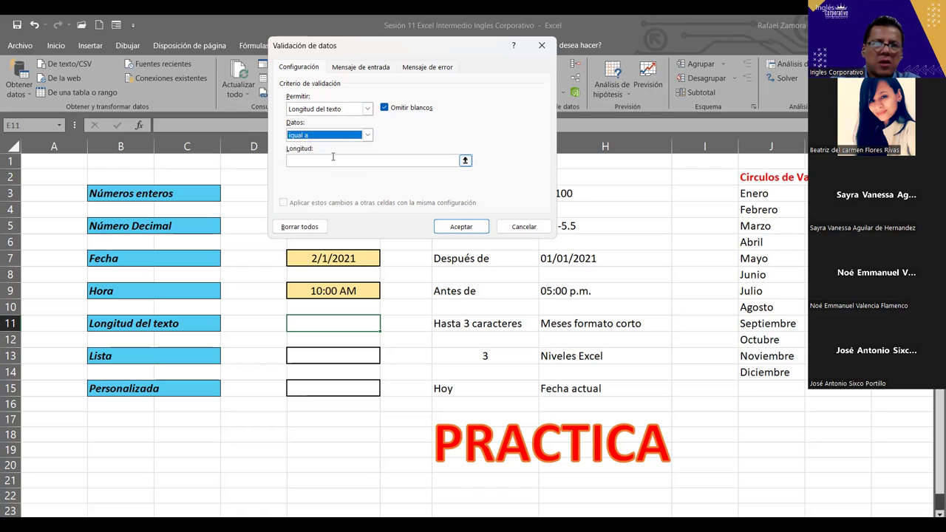
left_click(333, 158)
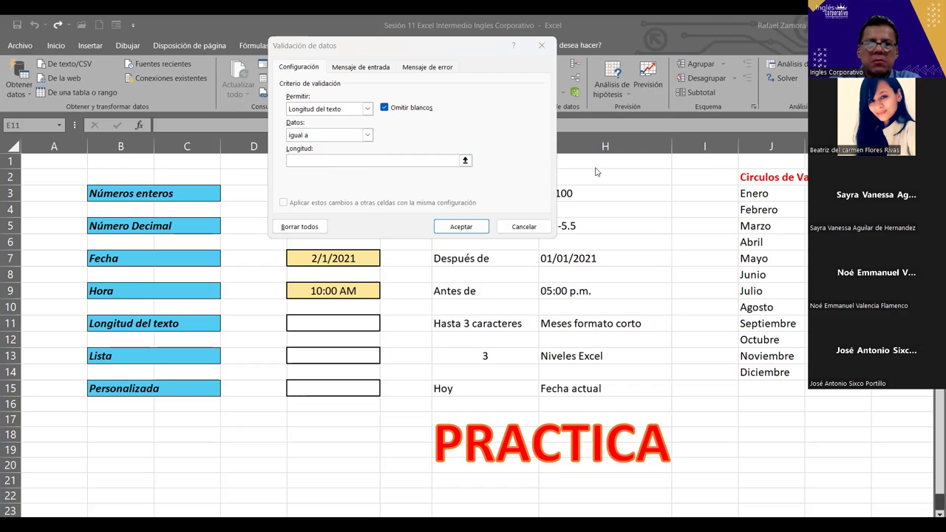
left_click(413, 162)
type("3")
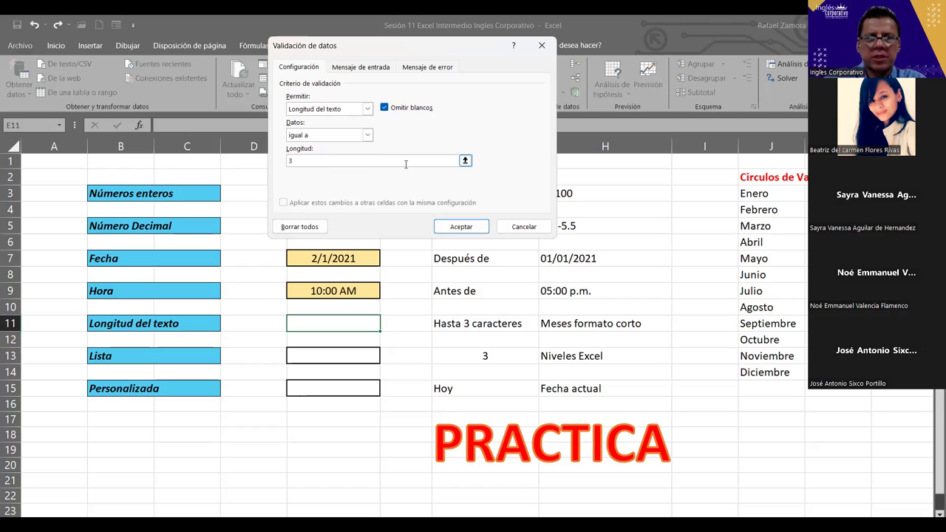
Add an input message titled 'Mes formato corto' reading 'Ingrese mes en formato corto'.
left_click(384, 67)
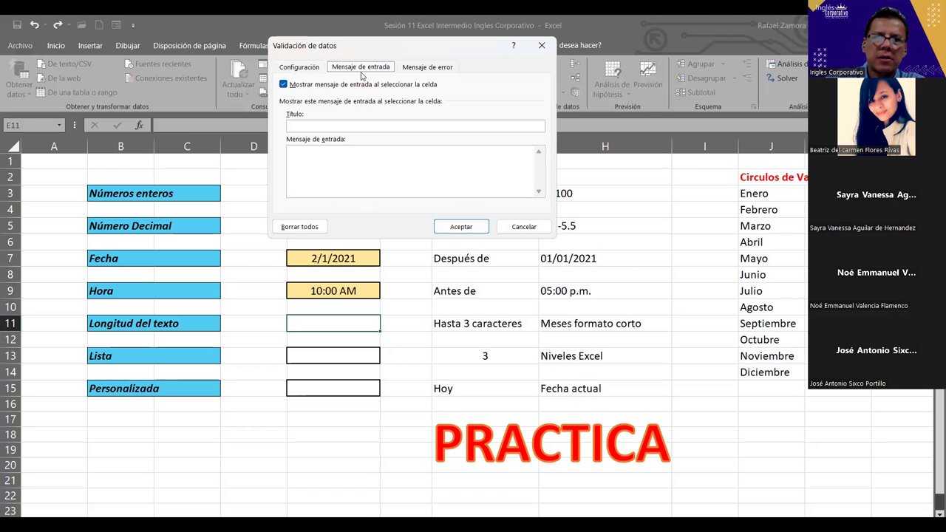
left_click(306, 125)
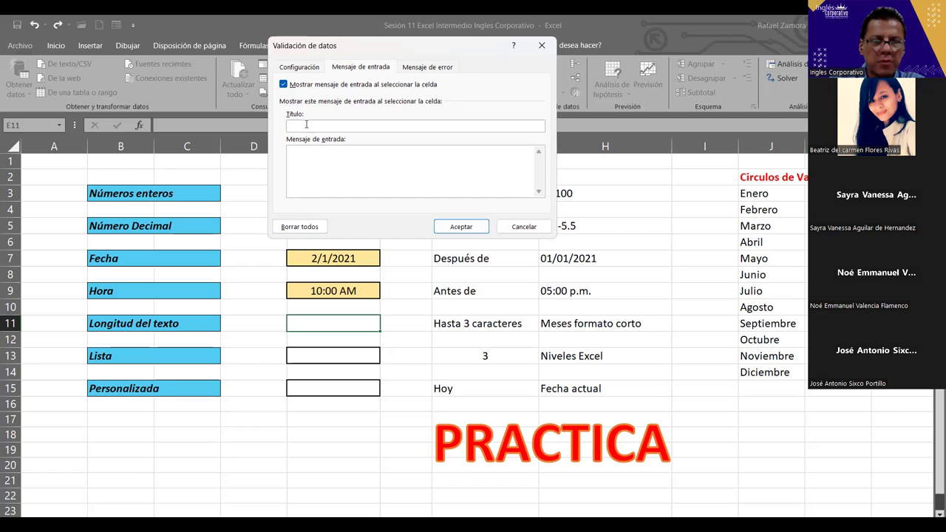
type("Mes formato corto")
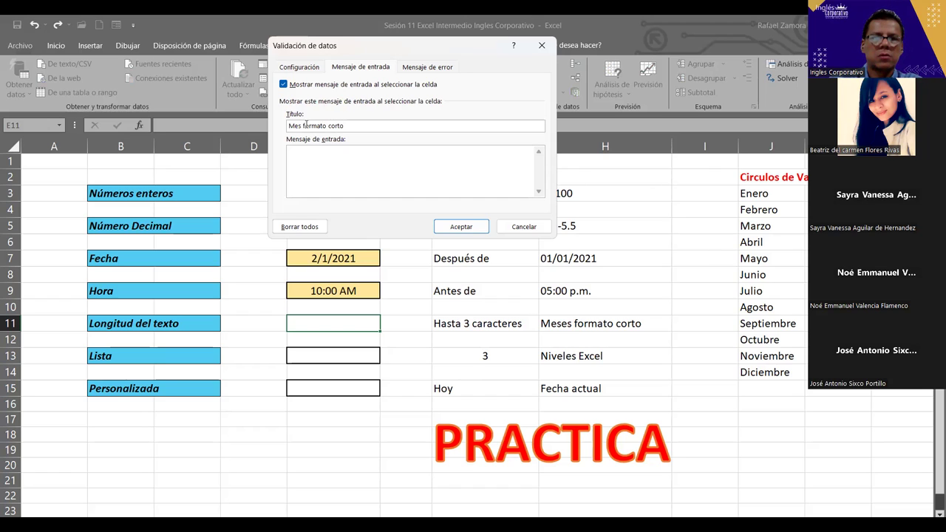
left_click(363, 173)
type("Ingrese mes en formato corto")
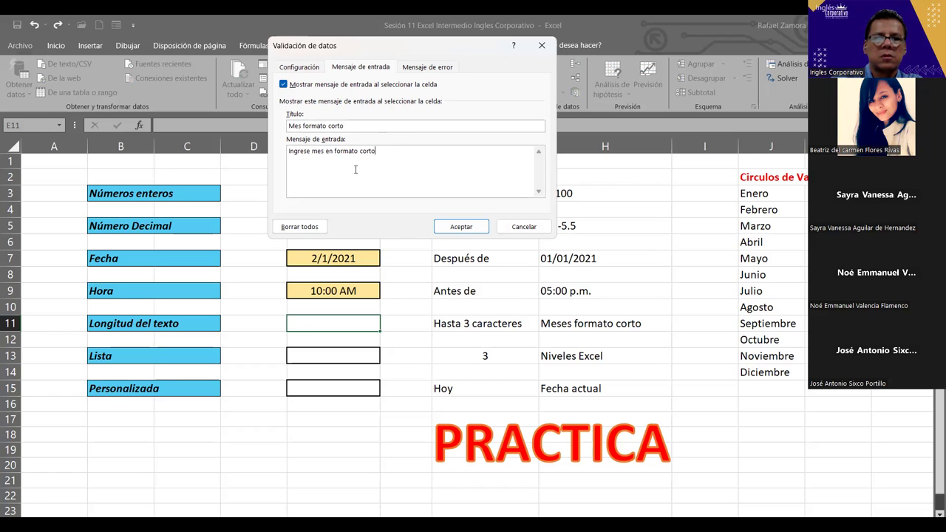
Title E11's error alert 'Error', fixing the misspelled title.
left_click(447, 72)
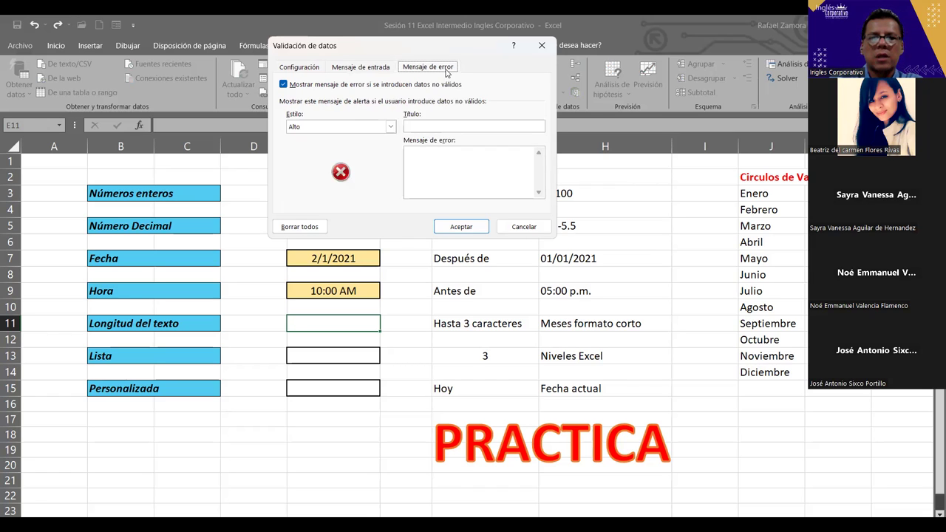
left_click(426, 126)
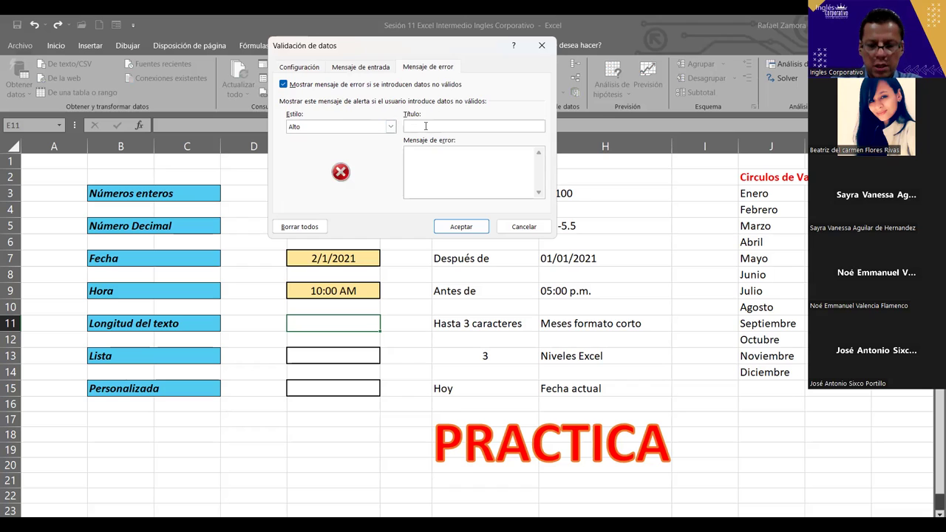
type("Er")
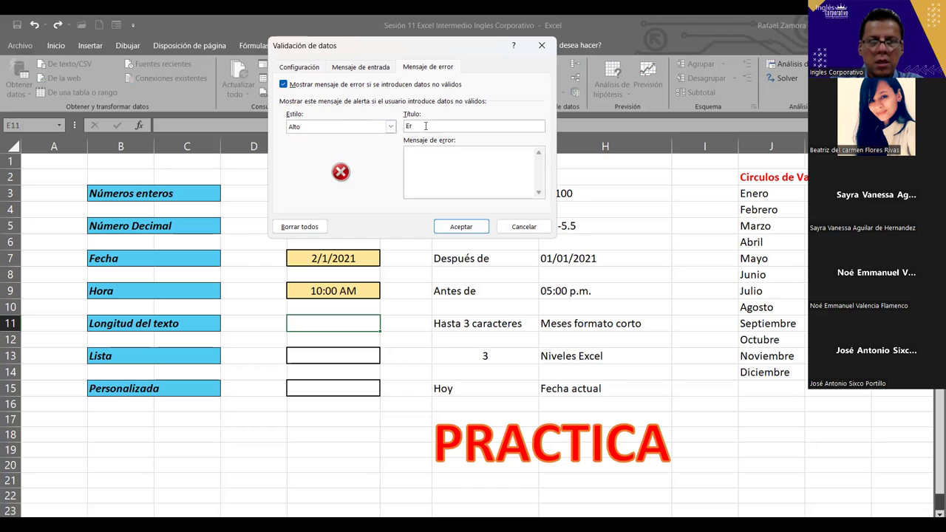
type("rror")
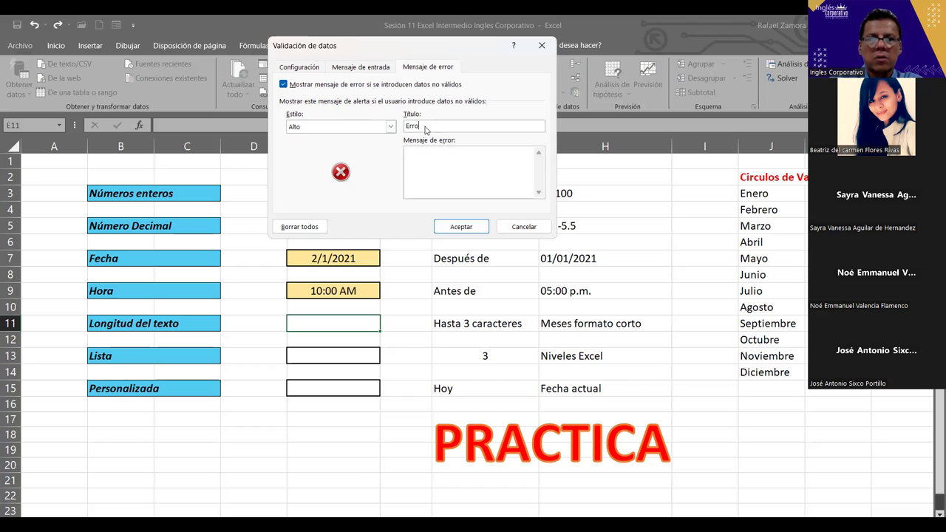
key("Return")
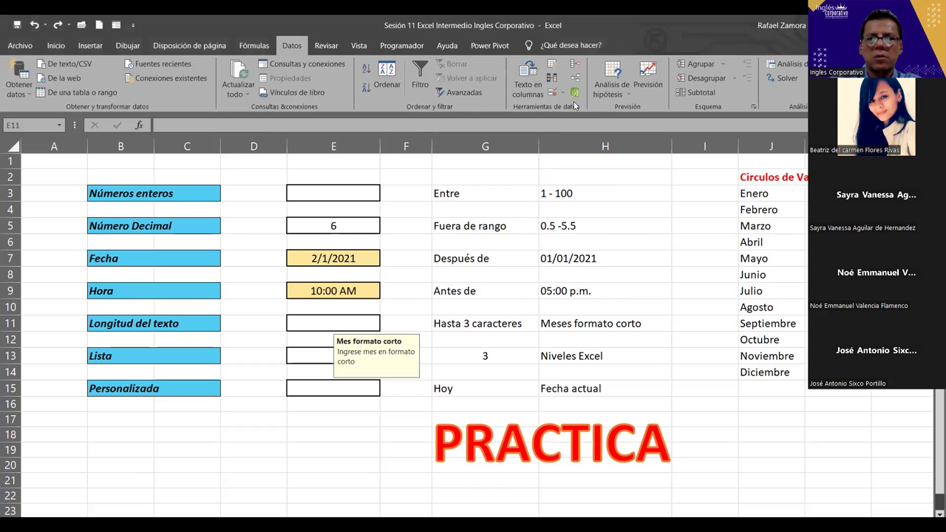
left_click(554, 94)
left_click(432, 124)
type("R")
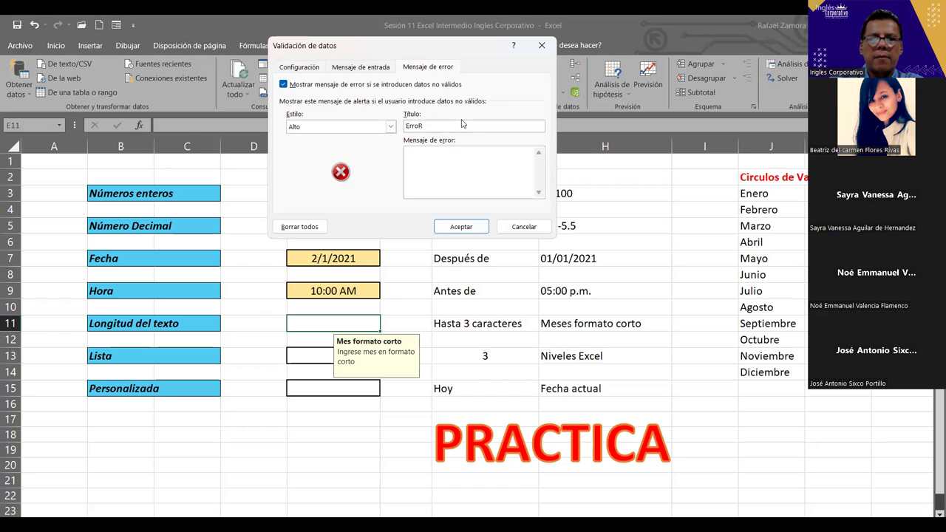
left_click(451, 172)
left_click(441, 124)
key("BackSpace")
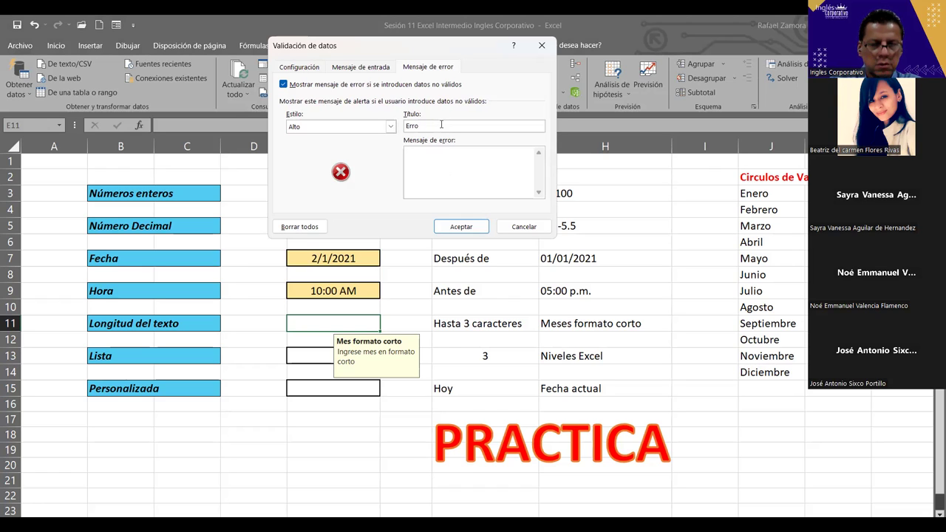
Enter the error message 'Revide darto ingresado' and keep the Alto stop style.
left_click(426, 163)
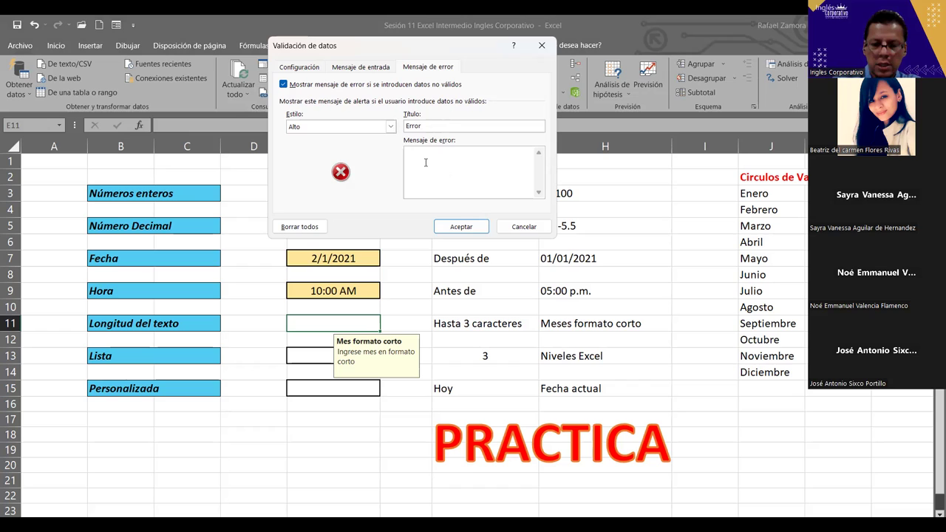
key("Return")
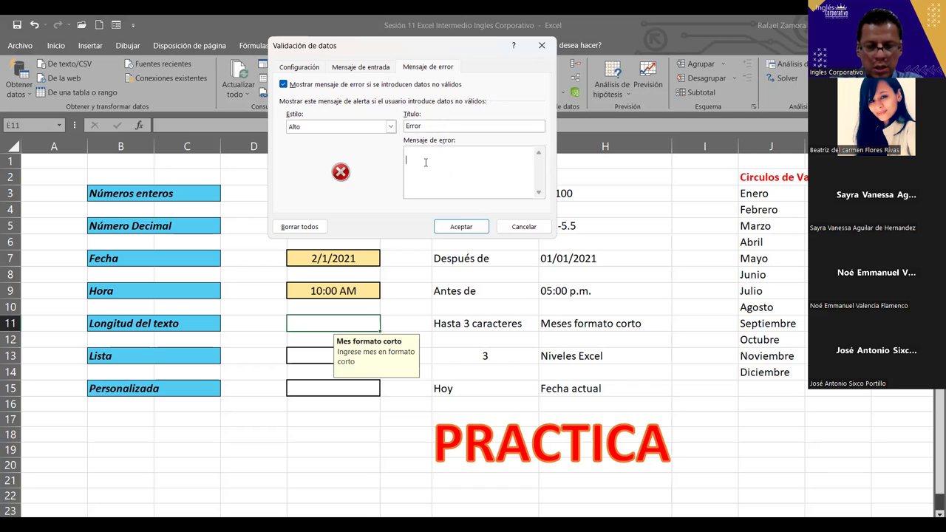
type("REvide darto ")
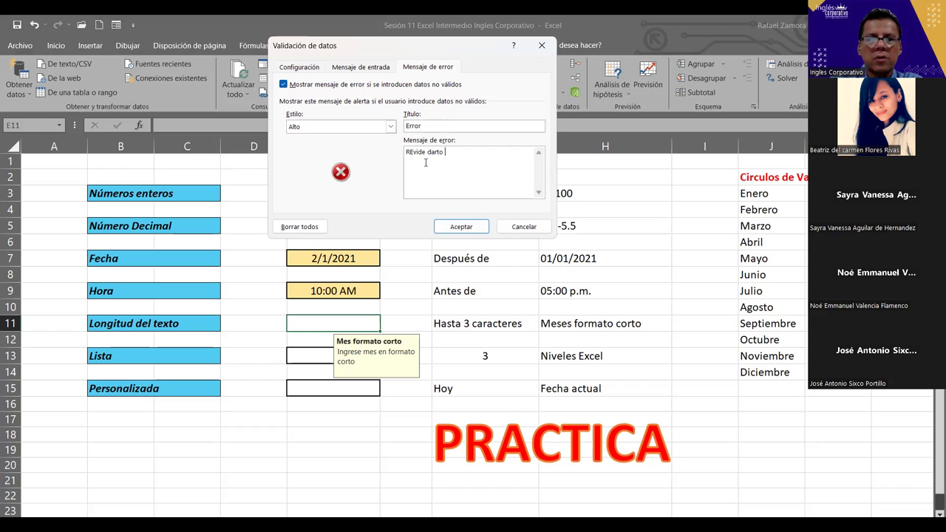
type("ingre")
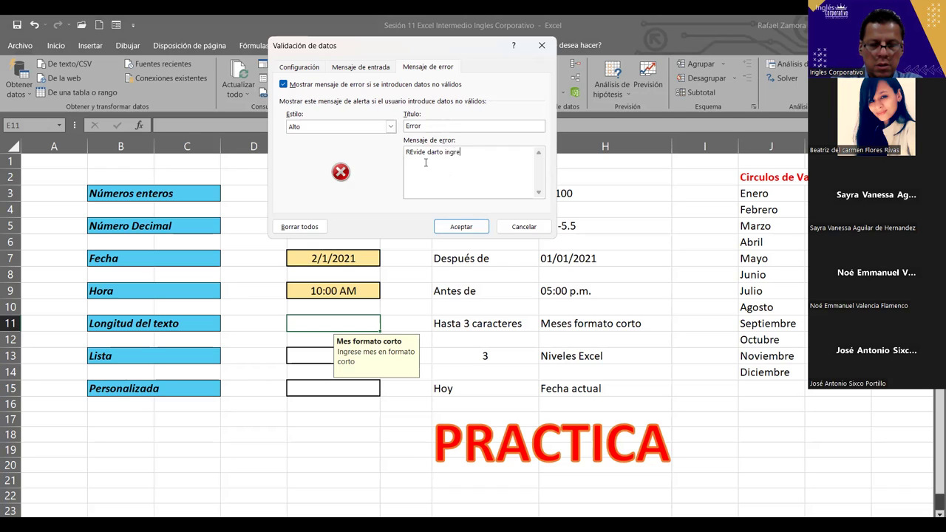
type("sado")
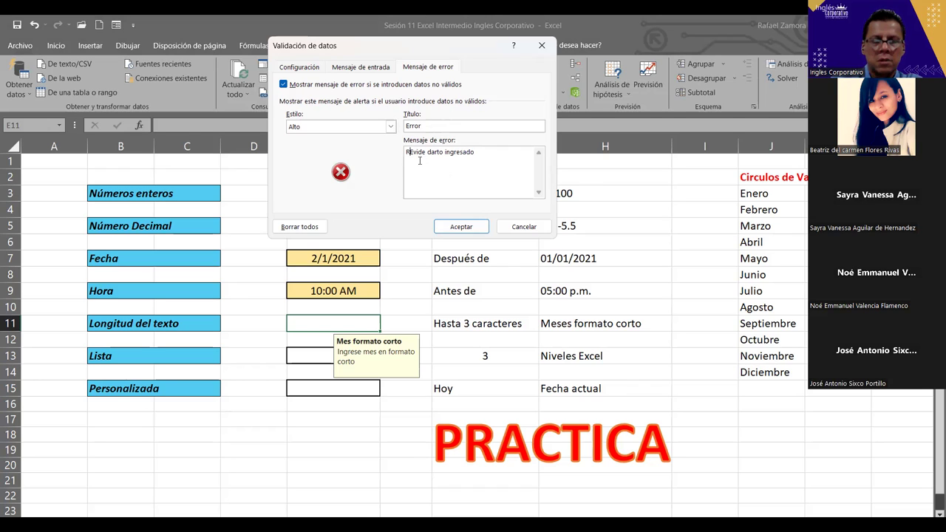
key("BackSpace")
type("e")
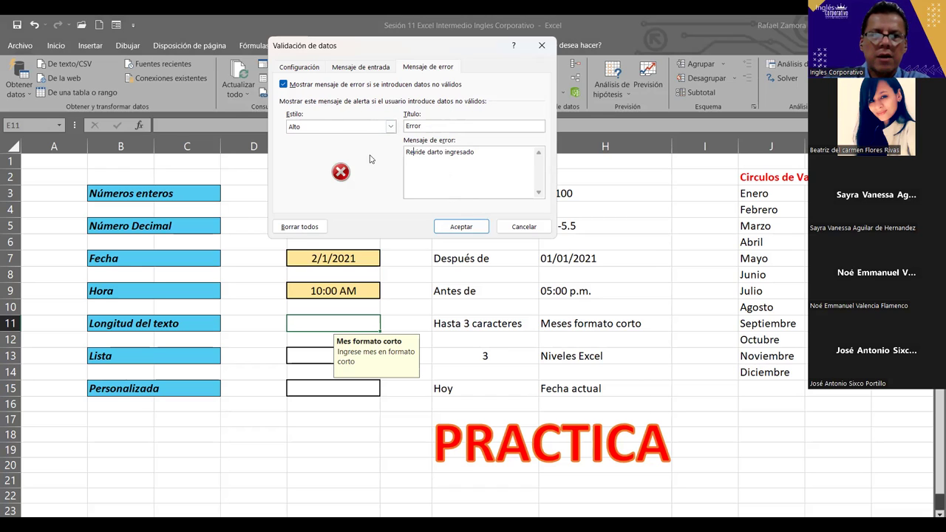
left_click(391, 127)
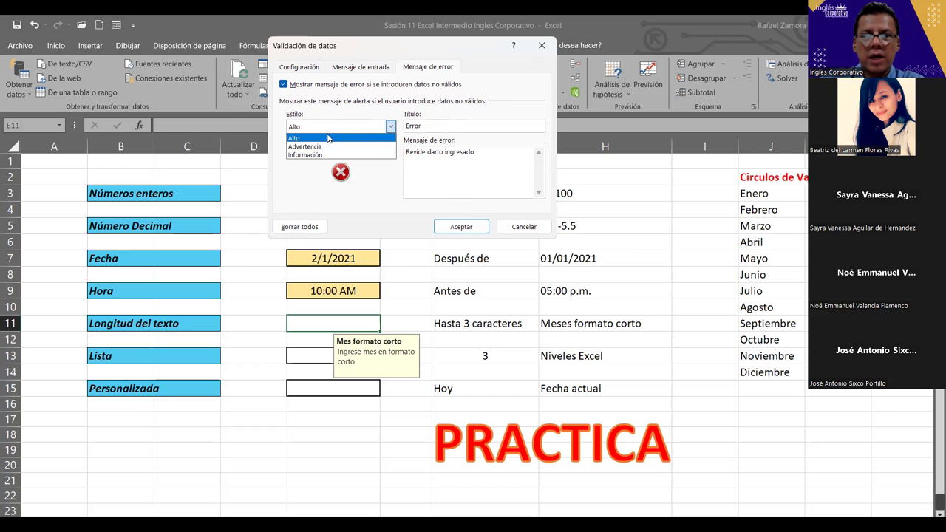
left_click(328, 138)
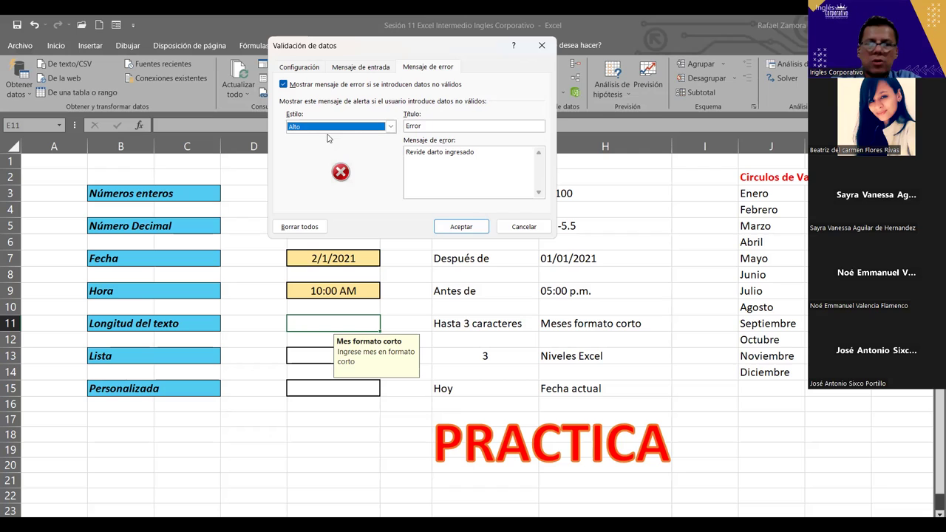
Confirm the rule and enter Ene, Feb, Mar and Dic in E11.
left_click(458, 227)
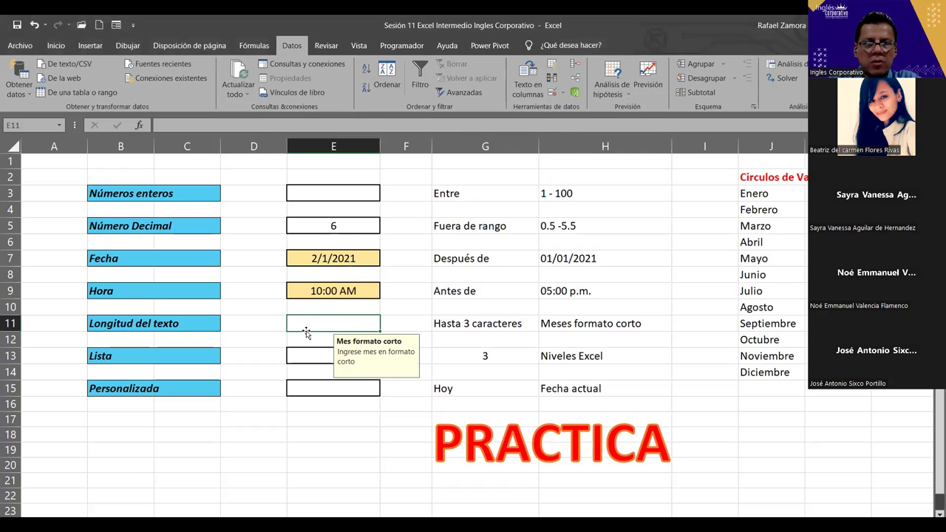
type("Ene")
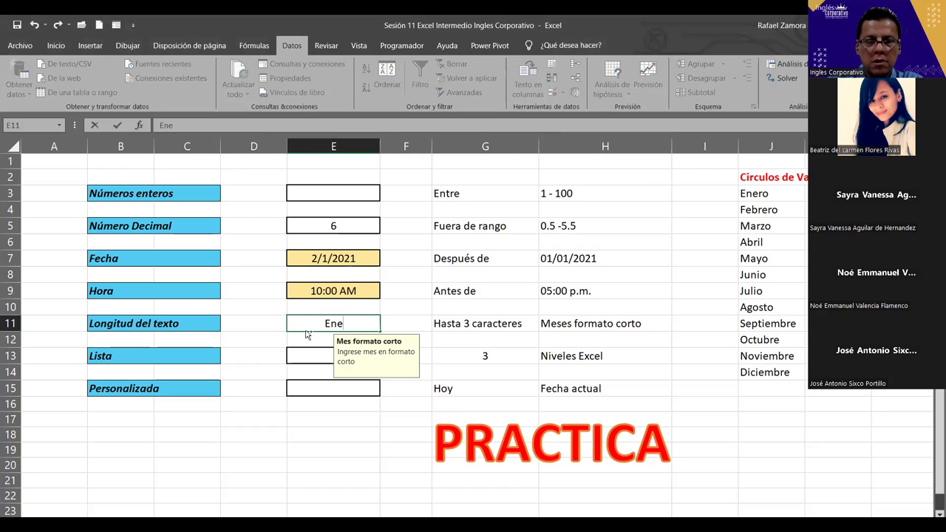
key("ctrl+Return")
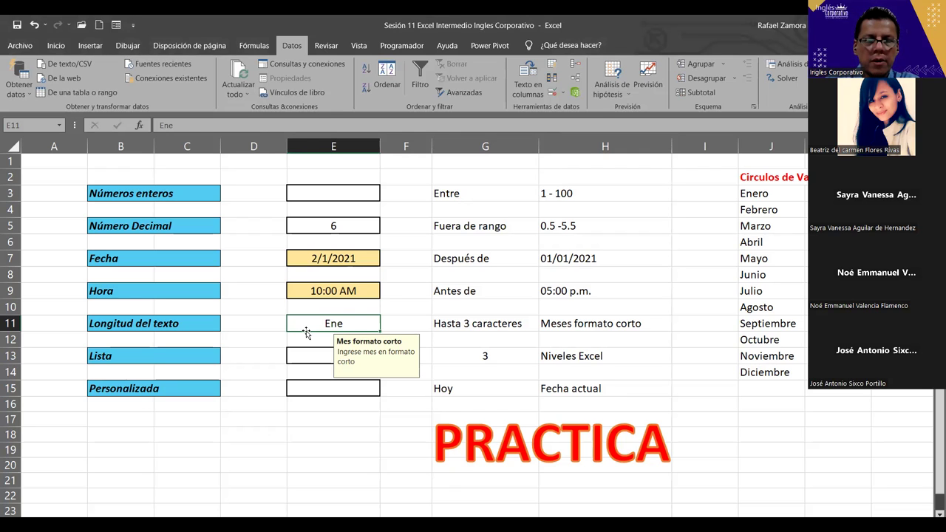
type("Feb")
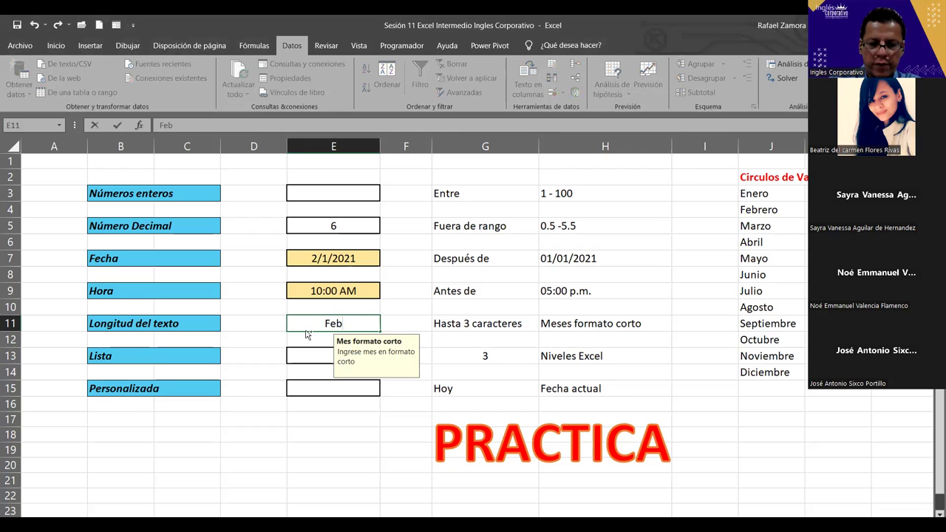
key("ctrl+Return")
type("Mar")
key("ctrl+Return")
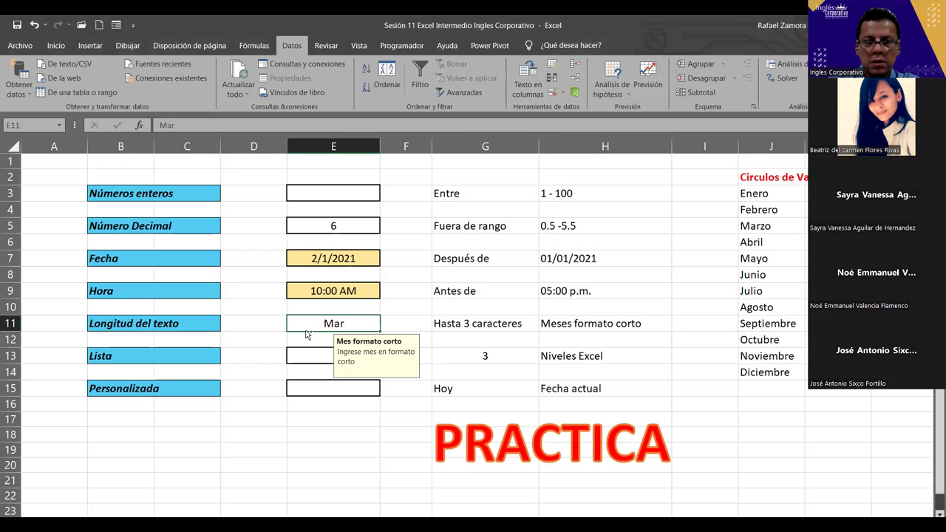
key("BackSpace")
type("X")
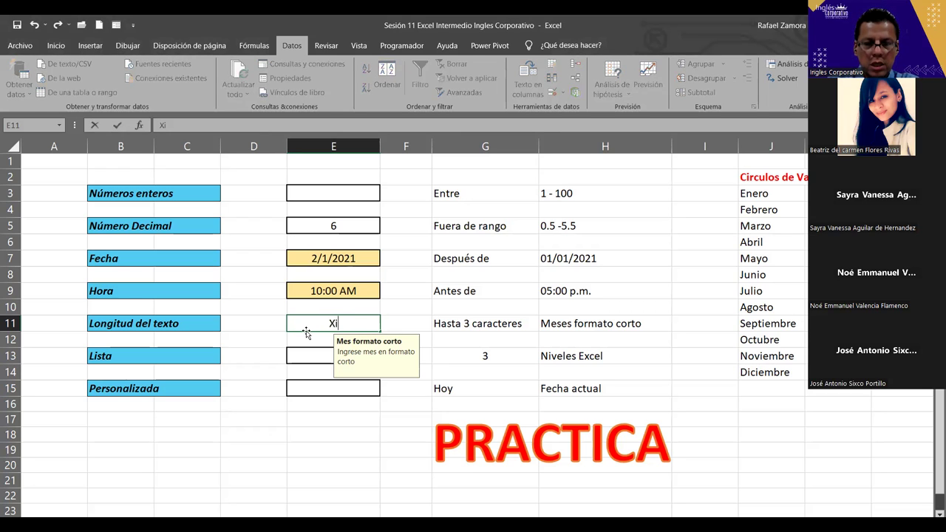
type("i")
key("BackSpace")
key("BackSpace")
type("Dic")
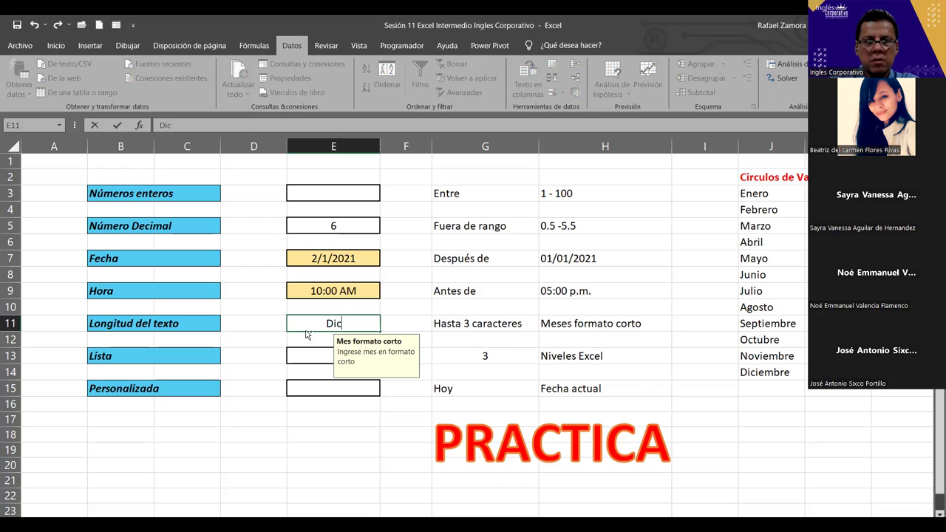
left_click(306, 330)
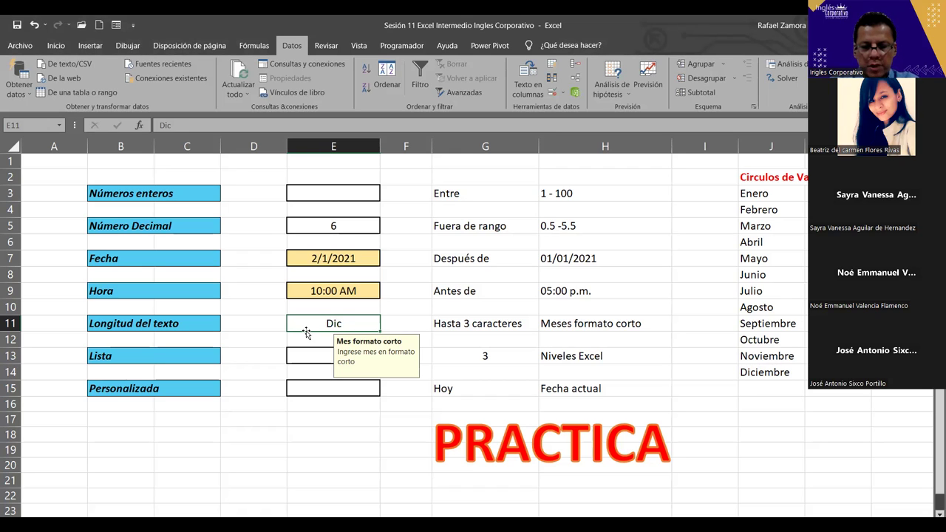
Enter Octubre in E11 and cancel the rejection, keeping Dic.
type("Octubre")
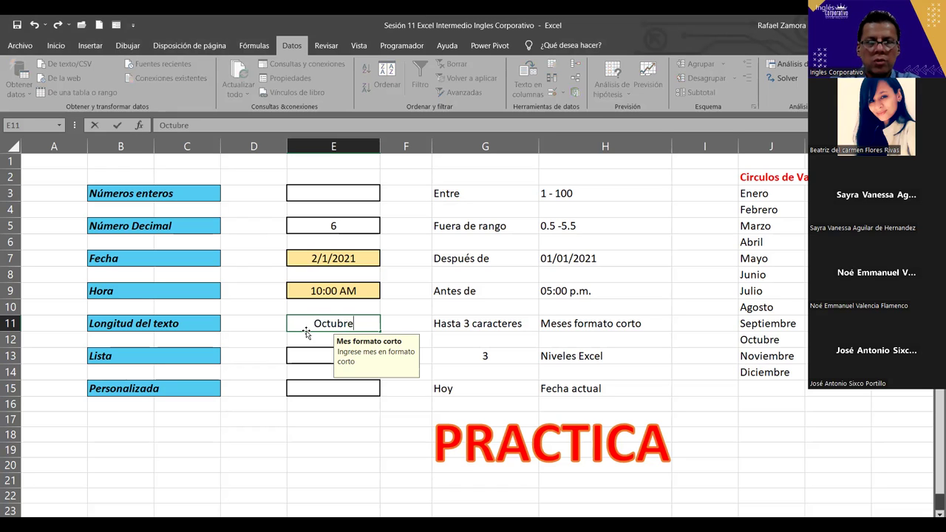
key("Return")
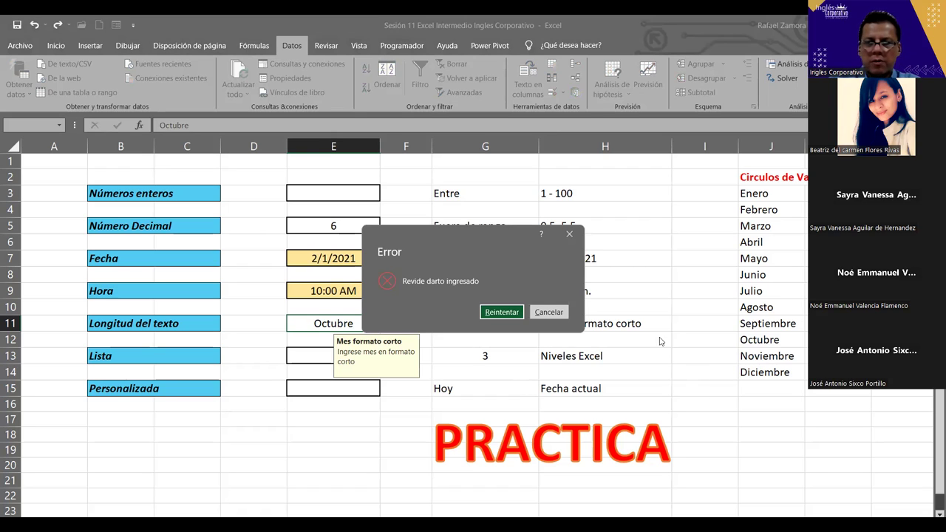
left_click(550, 313)
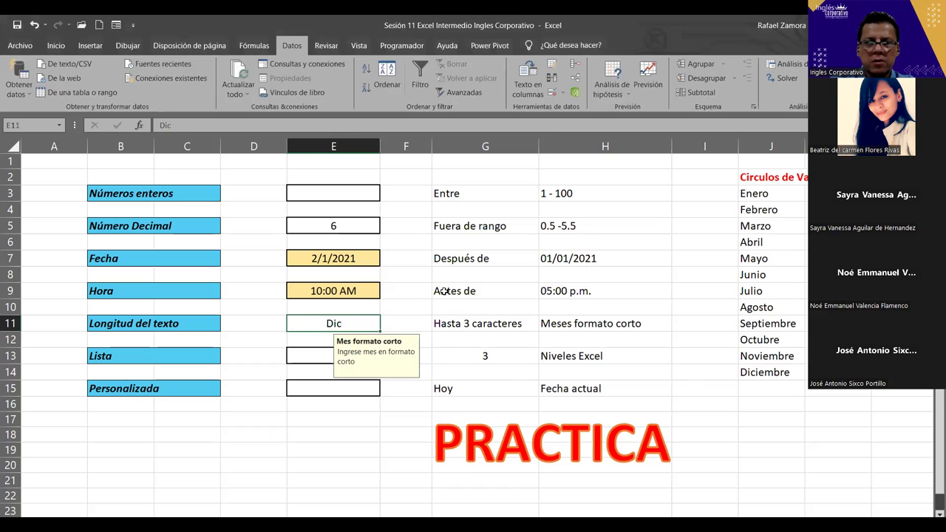
Fix E11's error message from 'Revide darto' to 'Revise dato ingresado'.
left_click(553, 90)
left_click(426, 152)
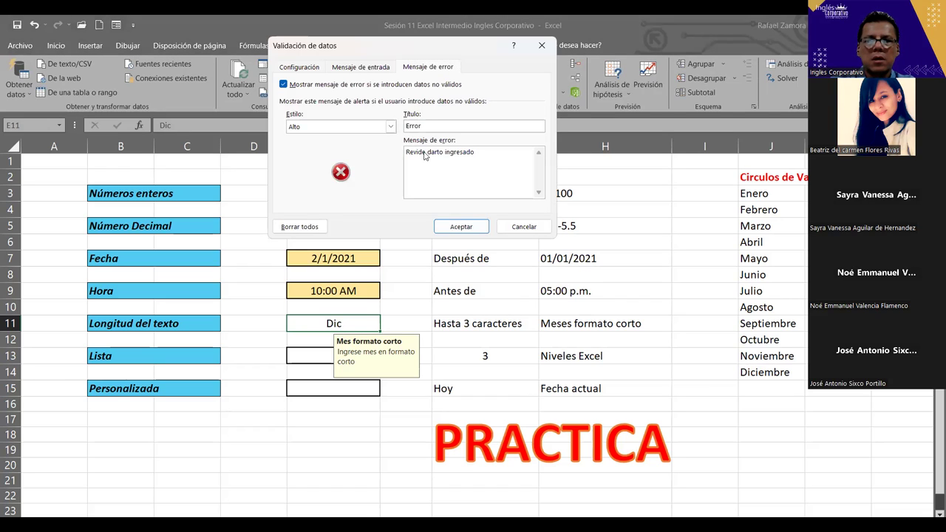
key("BackSpace")
type("s")
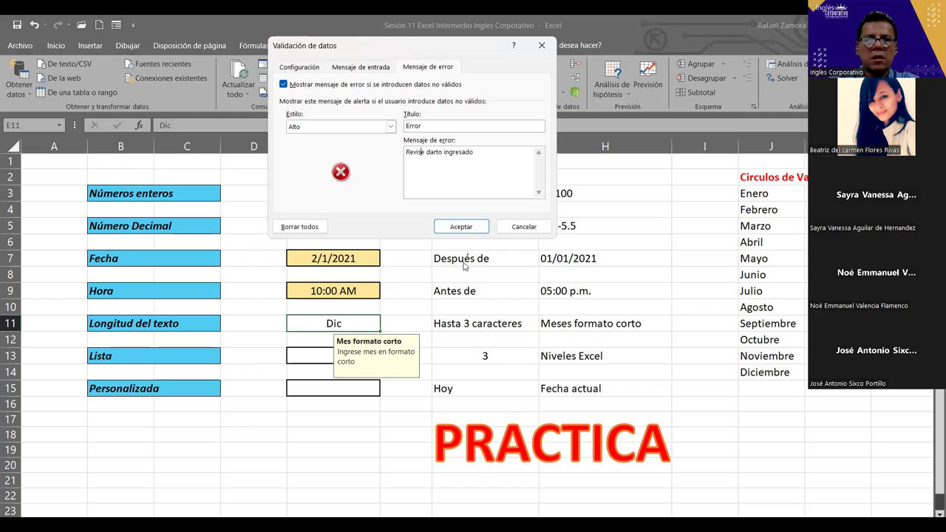
key("Right")
key("Right")
key("Right")
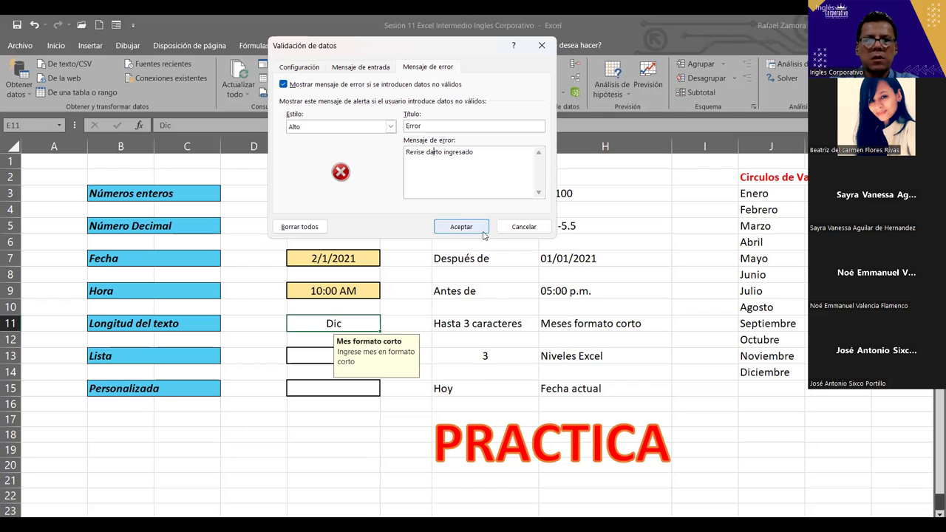
key("Delete")
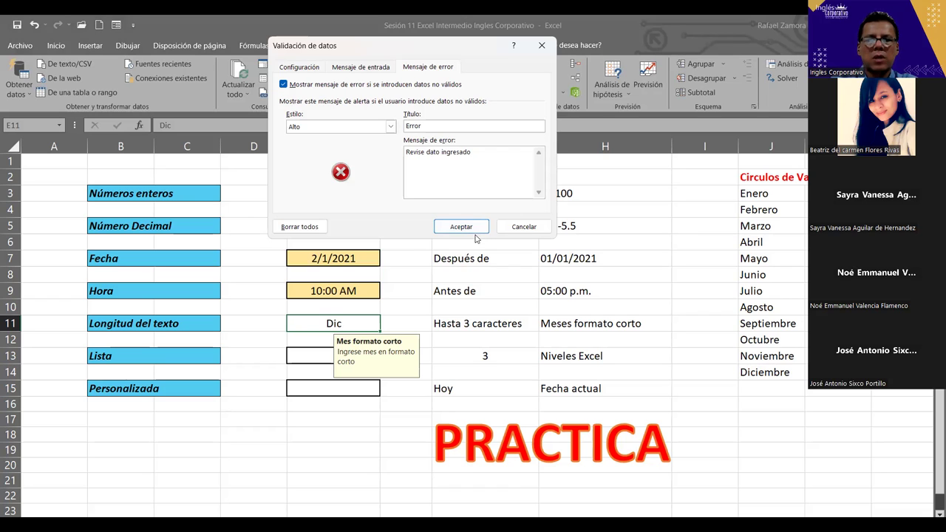
left_click(457, 225)
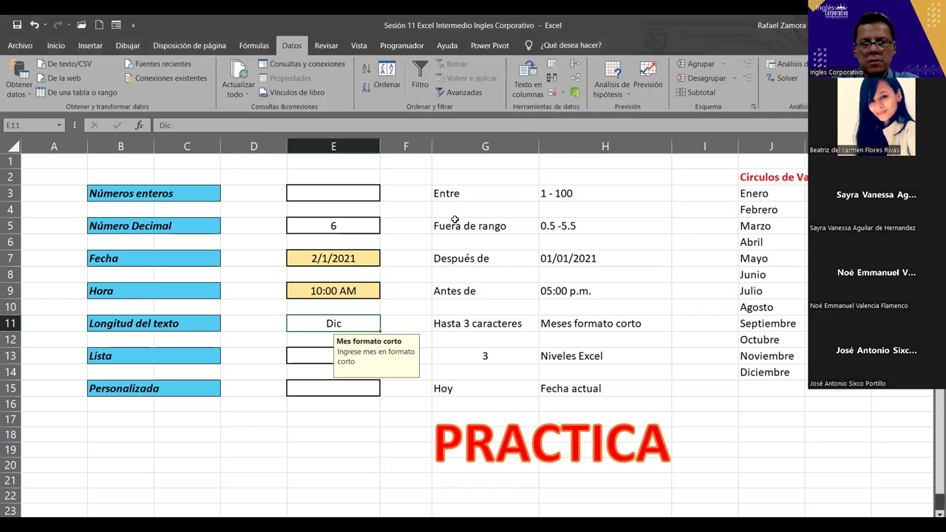
left_click(455, 221)
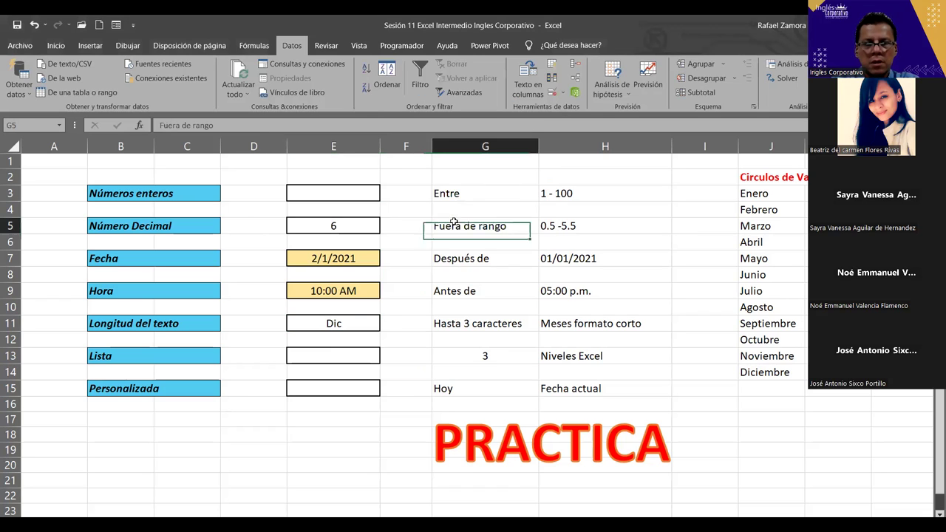
left_click(336, 322)
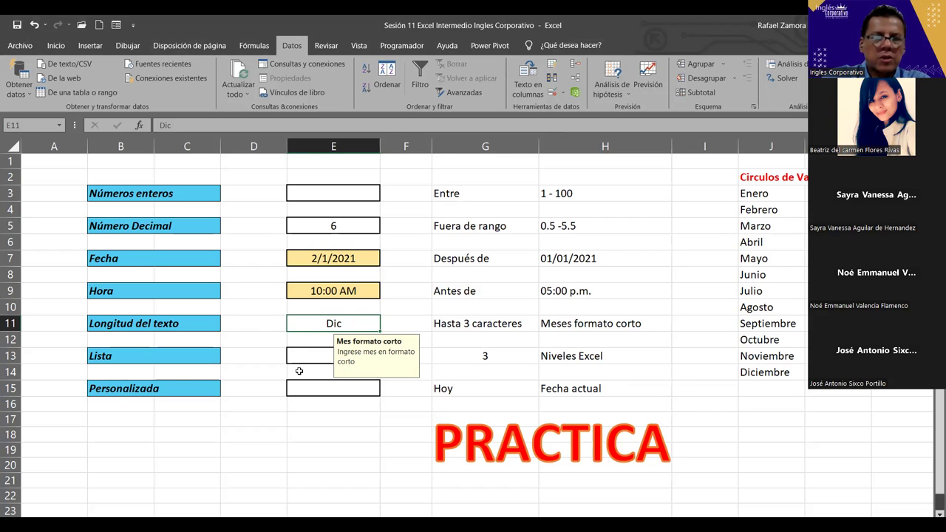
left_click(316, 356)
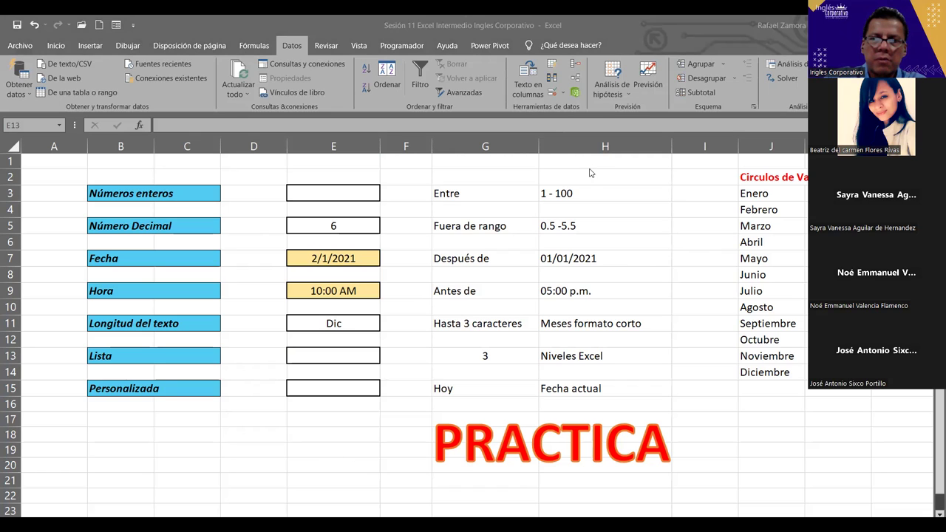
left_click(320, 359)
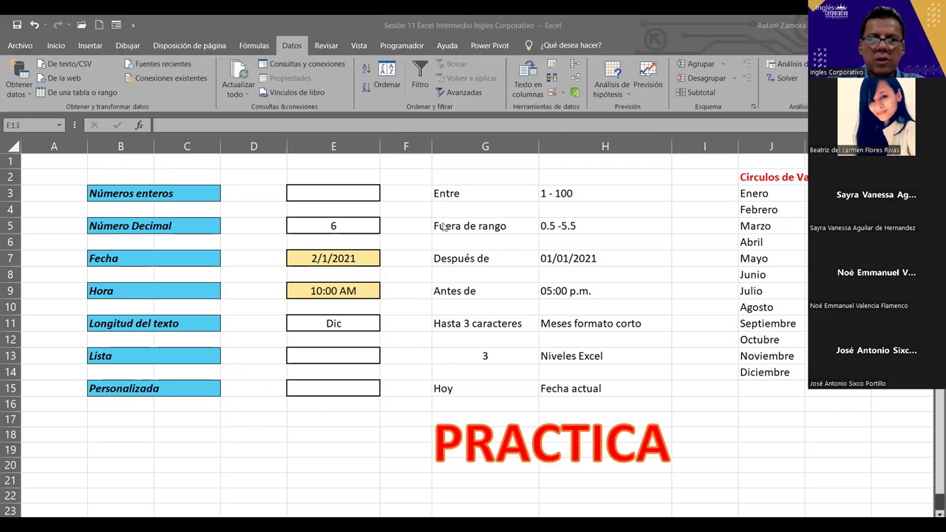
left_click(360, 356)
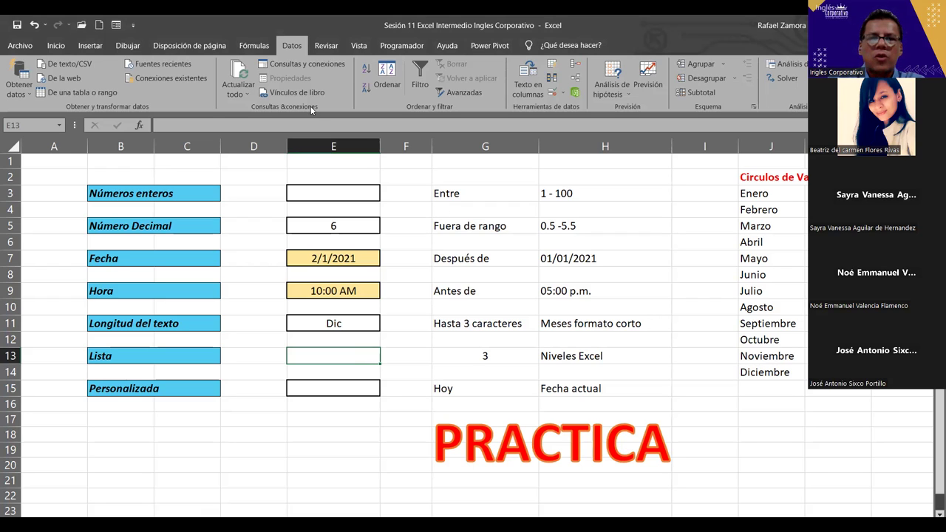
Set E13's data validation type to Lista.
left_click(551, 94)
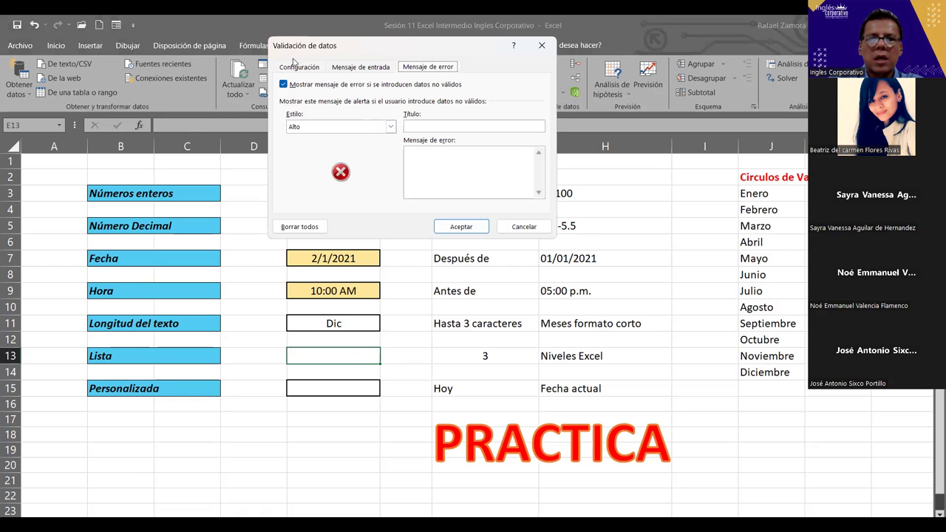
left_click(294, 66)
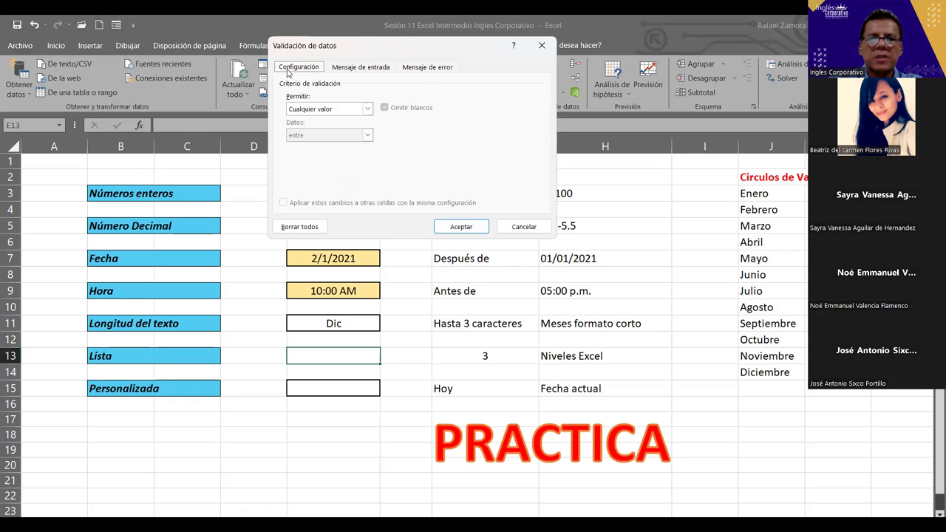
left_click(328, 109)
left_click(312, 146)
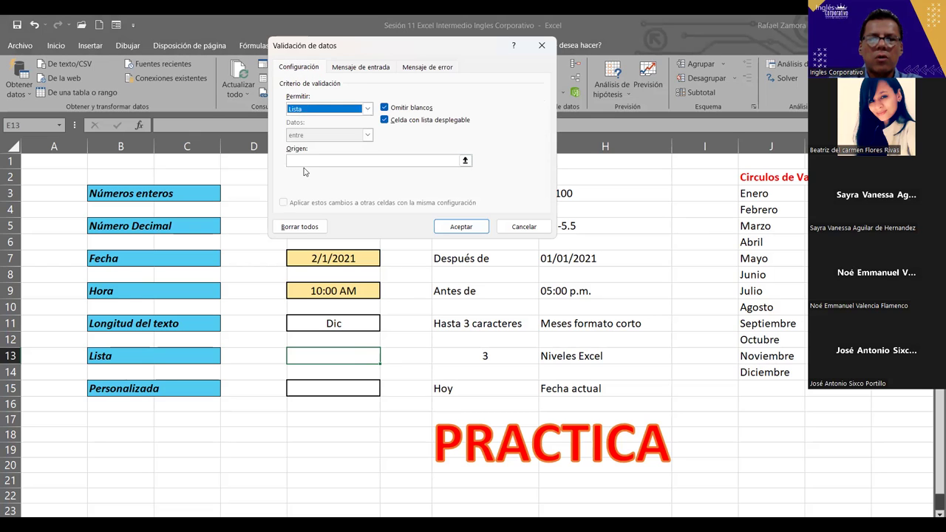
left_click(297, 162)
left_click(297, 163)
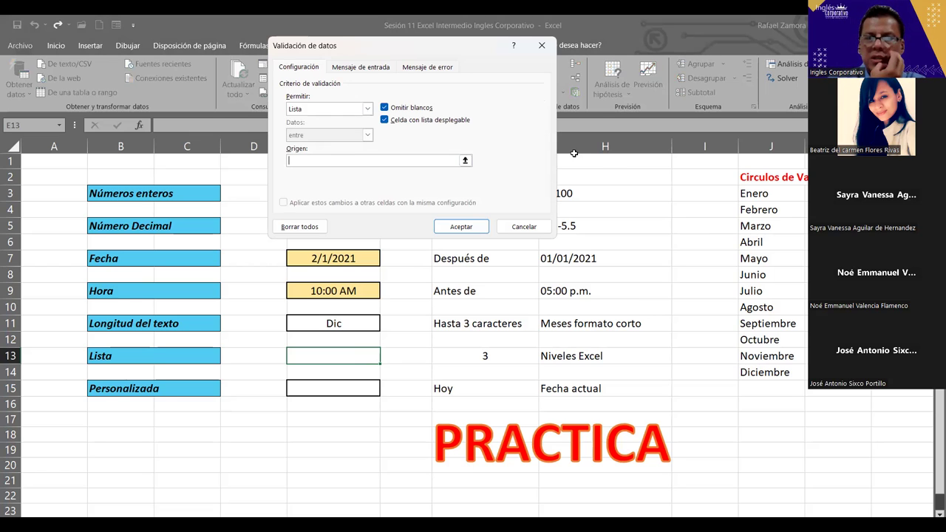
Enter the list source 'Excel Basico, Excel intermedio, Excel Avanzado' and confirm.
type("E")
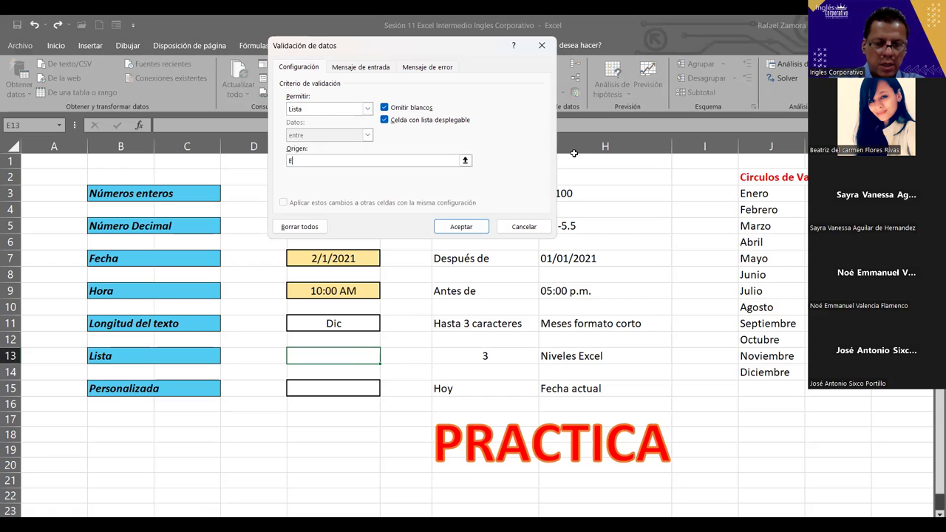
type("xcw")
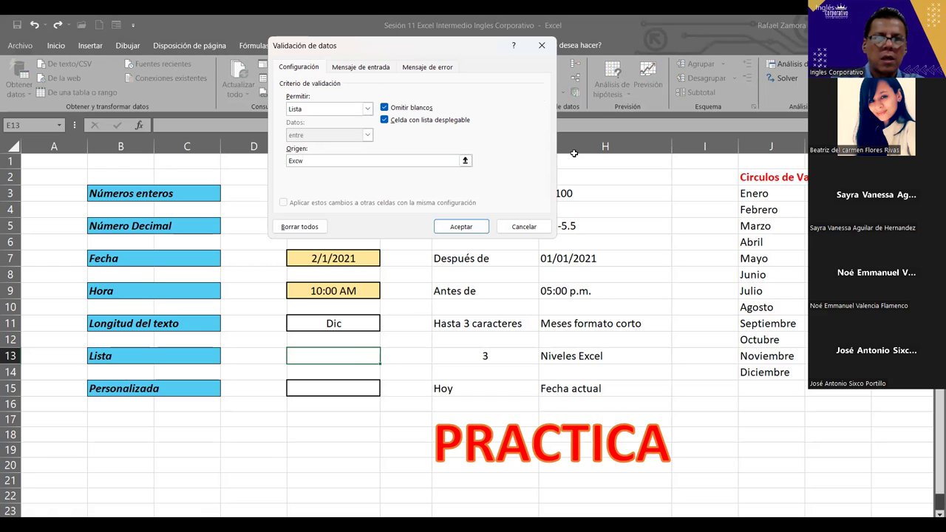
key("BackSpace")
key("BackSpace")
type("cel B[asico")
key("BackSpace")
key("BackSpace")
key("BackSpace")
key("BackSpace")
key("BackSpace")
key("BackSpace")
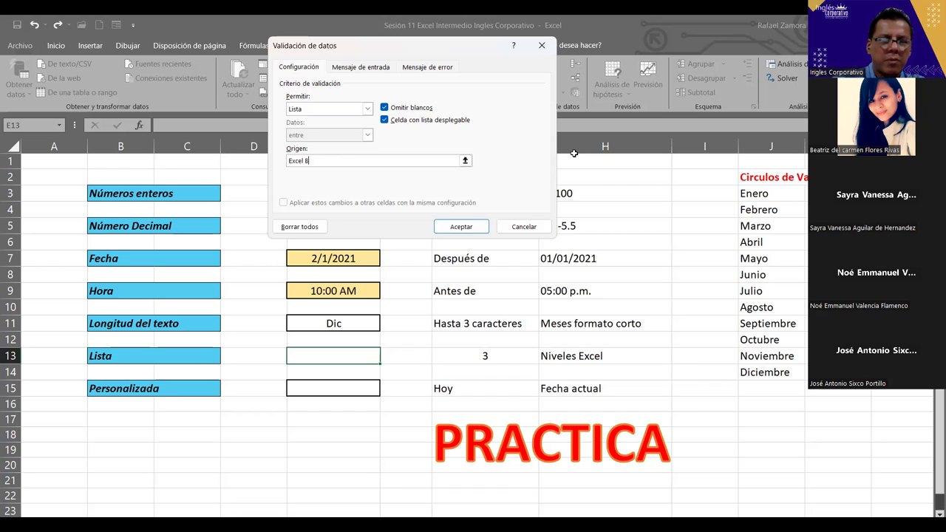
type("asico")
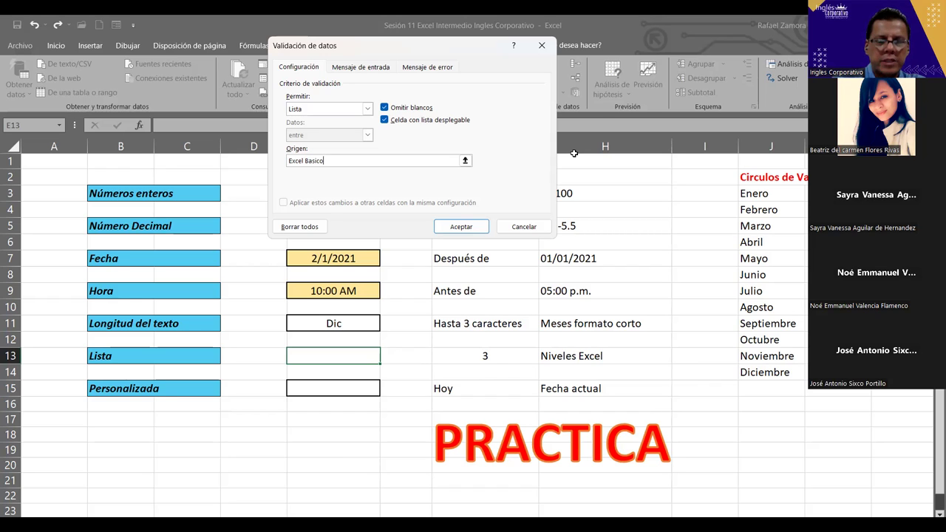
type(",E")
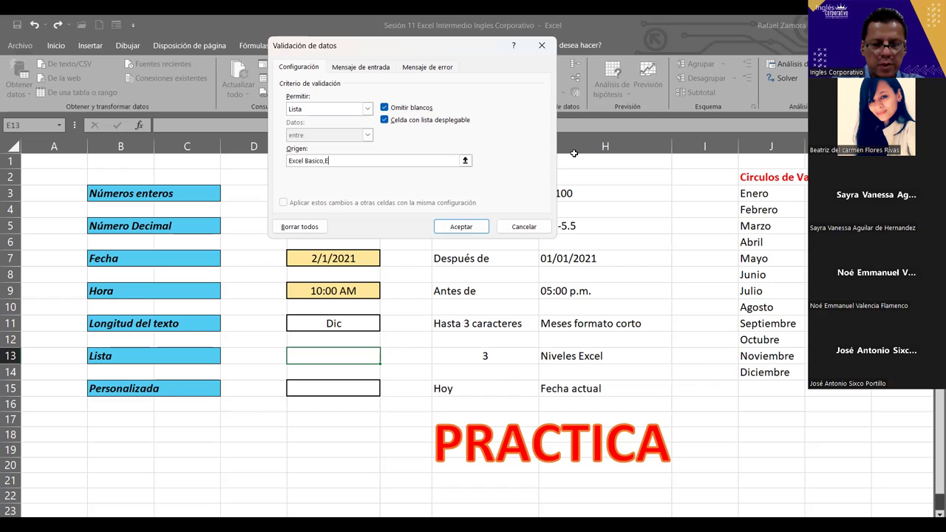
type("el")
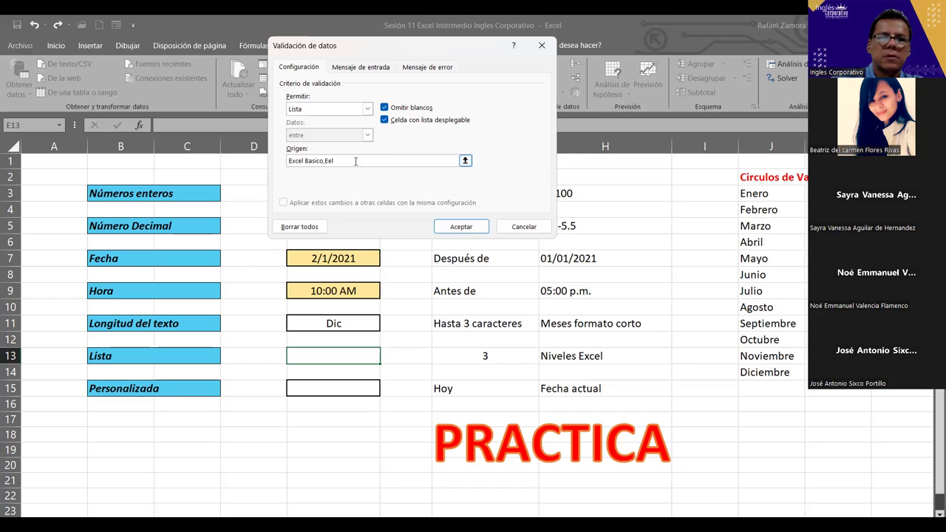
key("BackSpace")
key("BackSpace")
key("BackSpace")
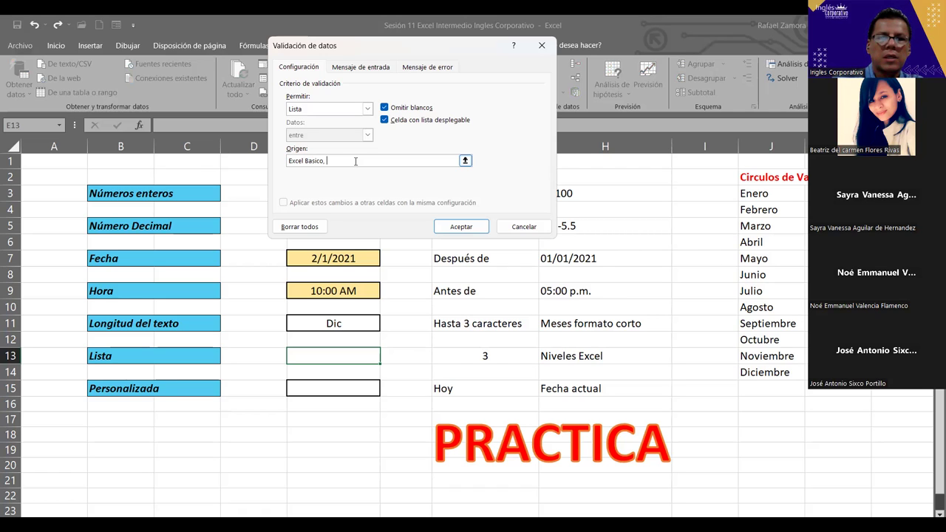
type("Excel Intermedio")
type("Excel aan")
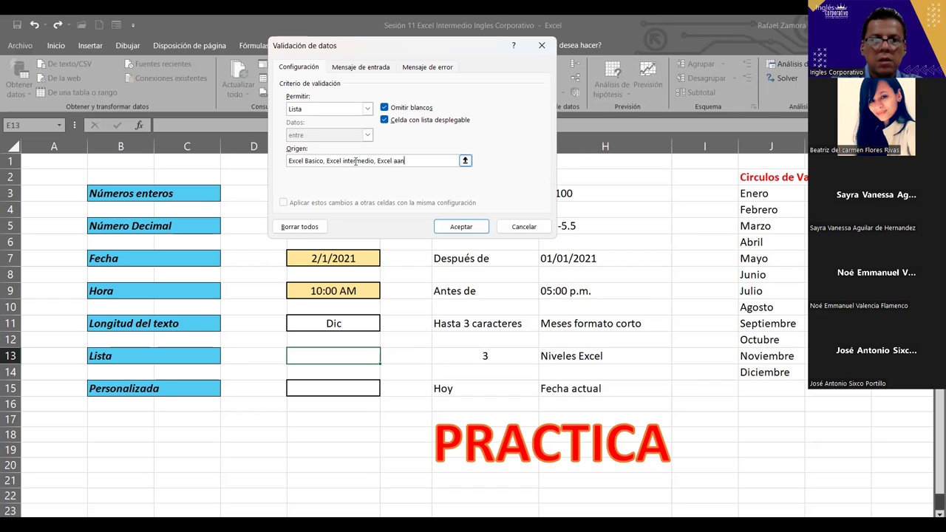
key("BackSpace")
key("BackSpace")
key("BackSpace")
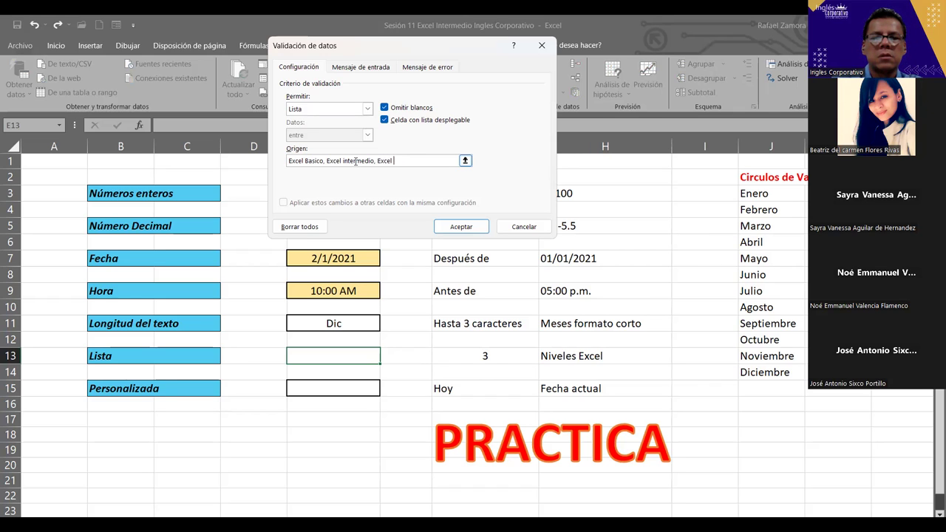
key("Return")
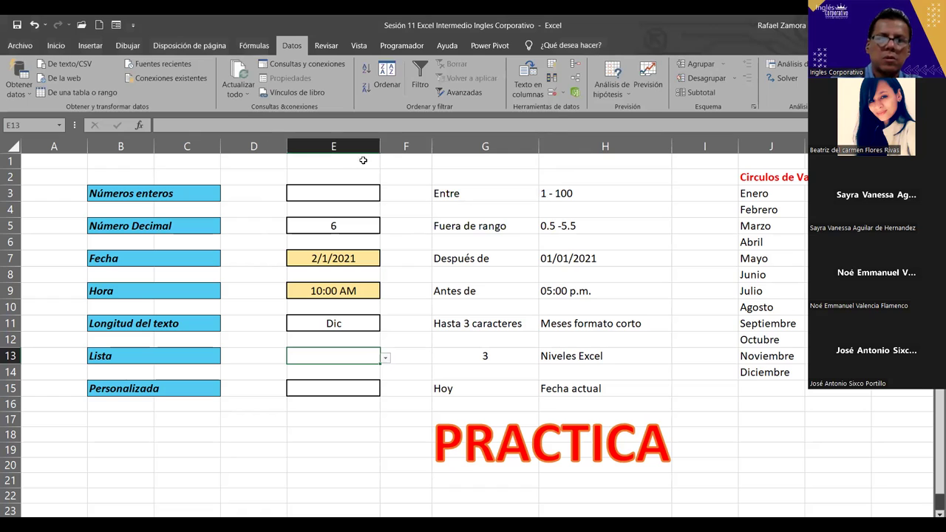
left_click(551, 97)
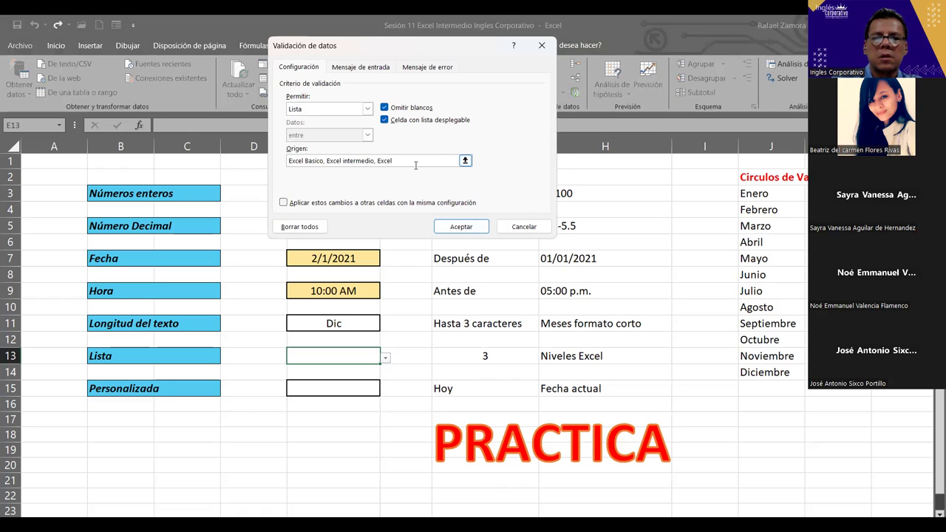
type("Avanzado")
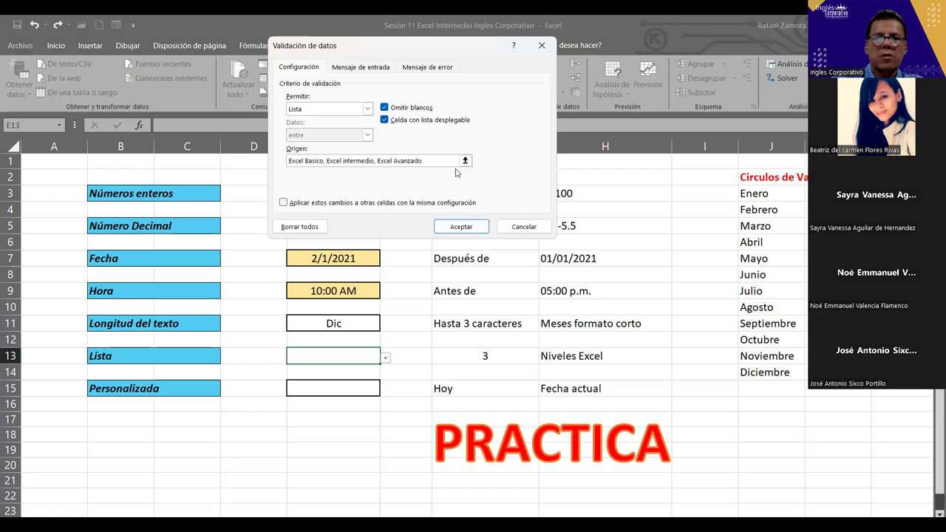
left_click(461, 227)
Pick Excel intermedio in E13's dropdown and insert a blank column at G.
left_click(385, 358)
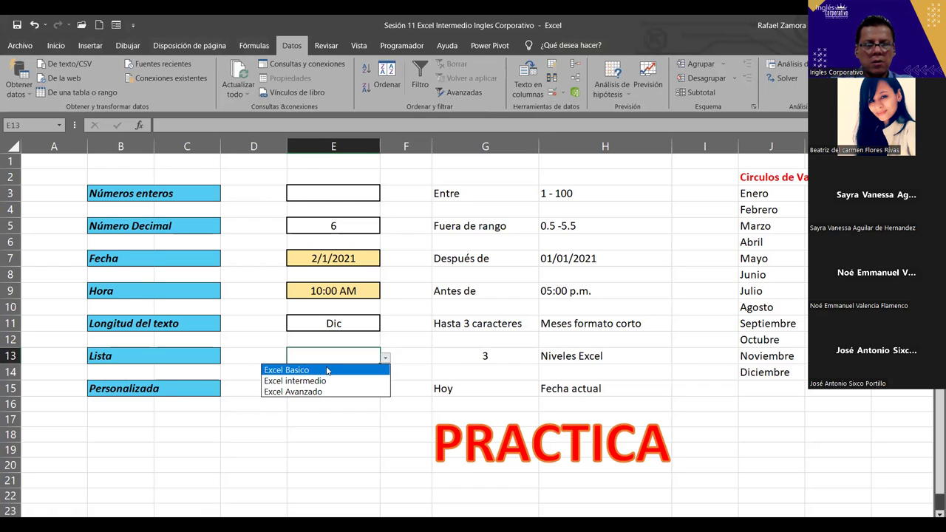
left_click(325, 383)
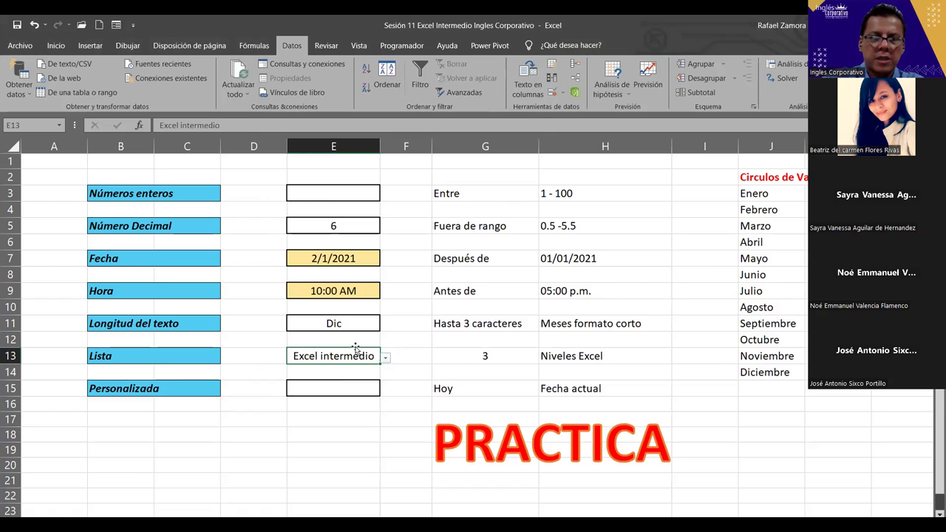
scroll(357, 344, "down", 1)
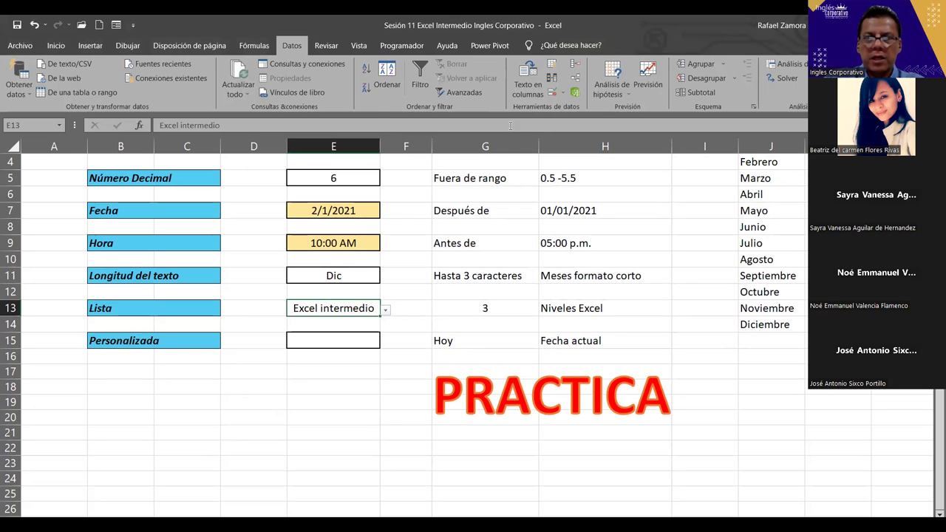
left_click(494, 146)
key("ctrl+plus")
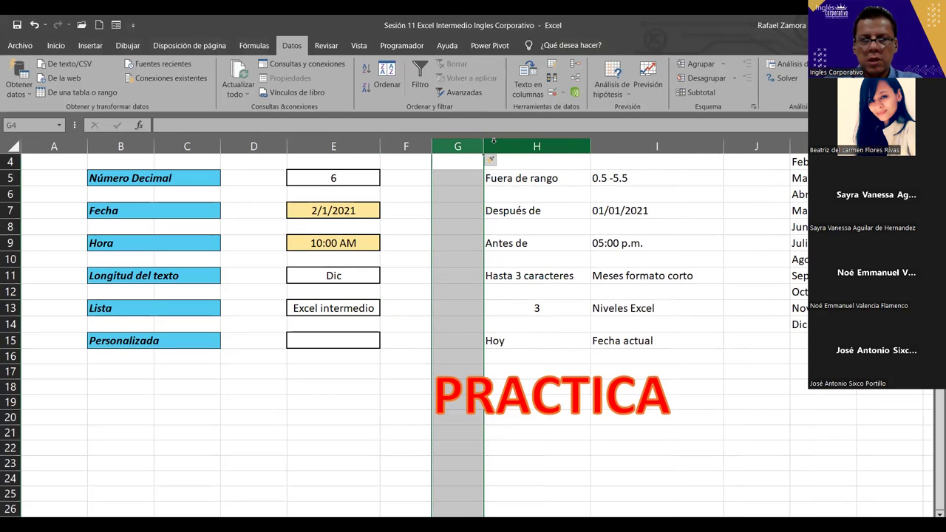
Insert two more blank columns at G and recheck E13's level dropdown.
key("ctrl+plus")
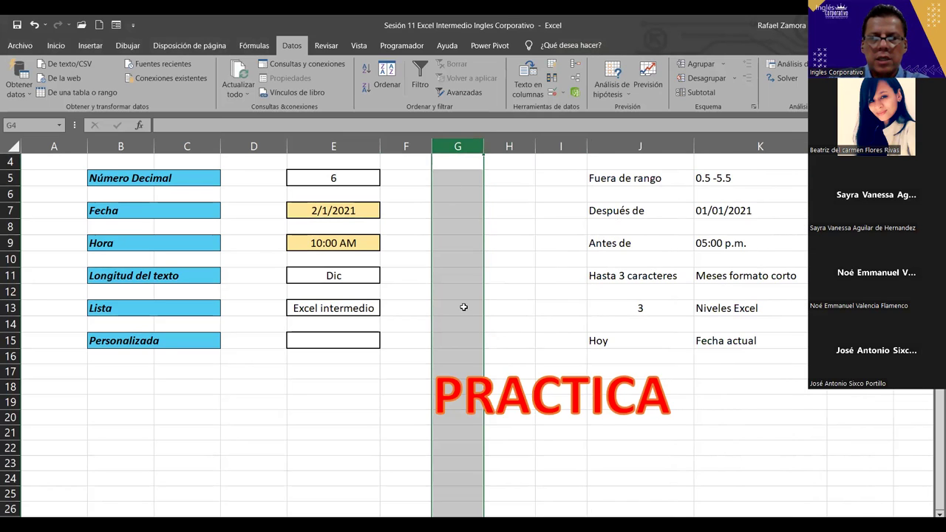
left_click(462, 307)
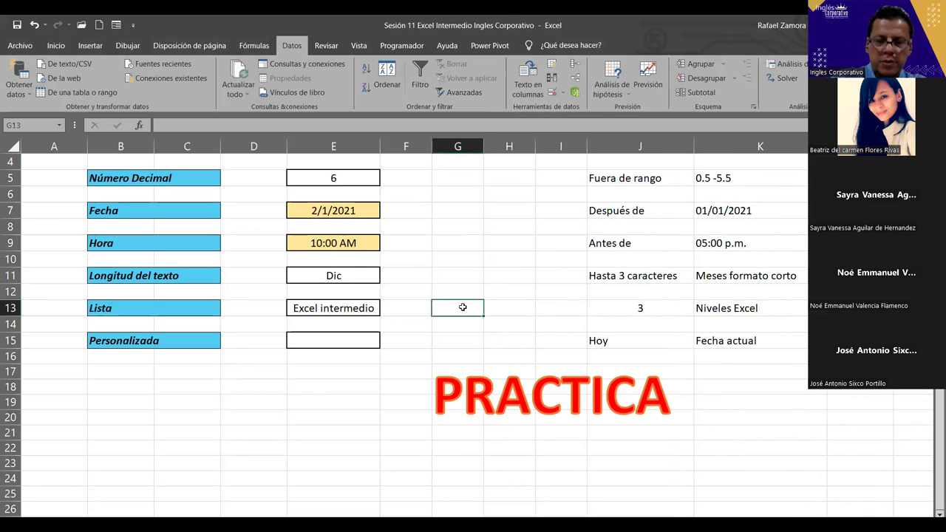
type("0")
key("BackSpace")
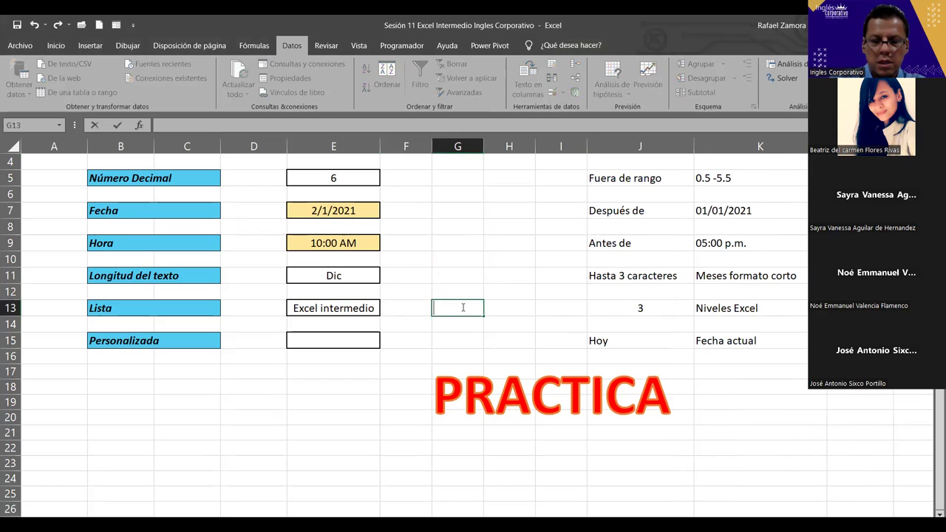
type(")")
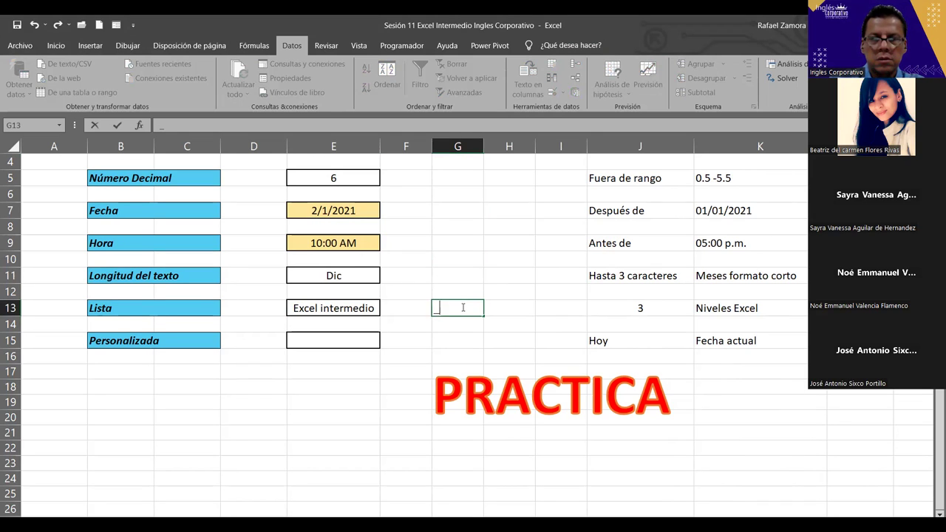
key("BackSpace")
type("=")
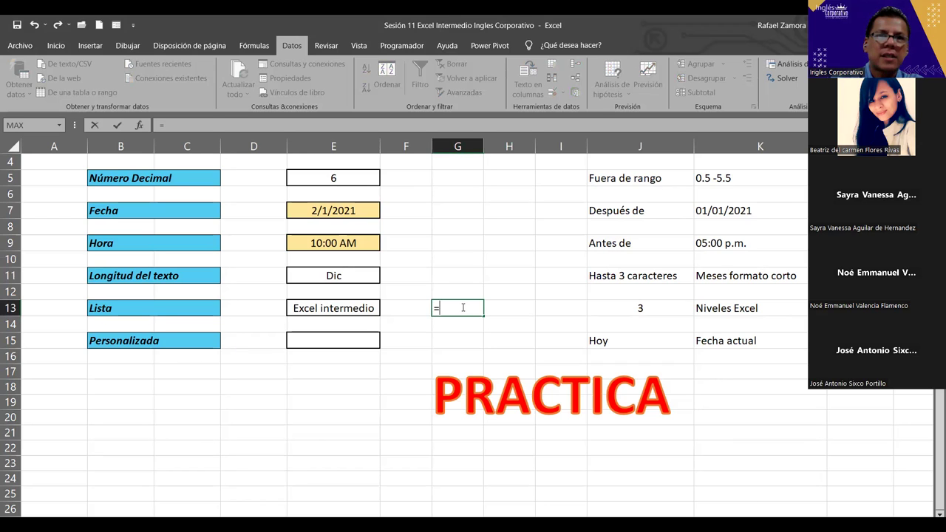
key("Escape")
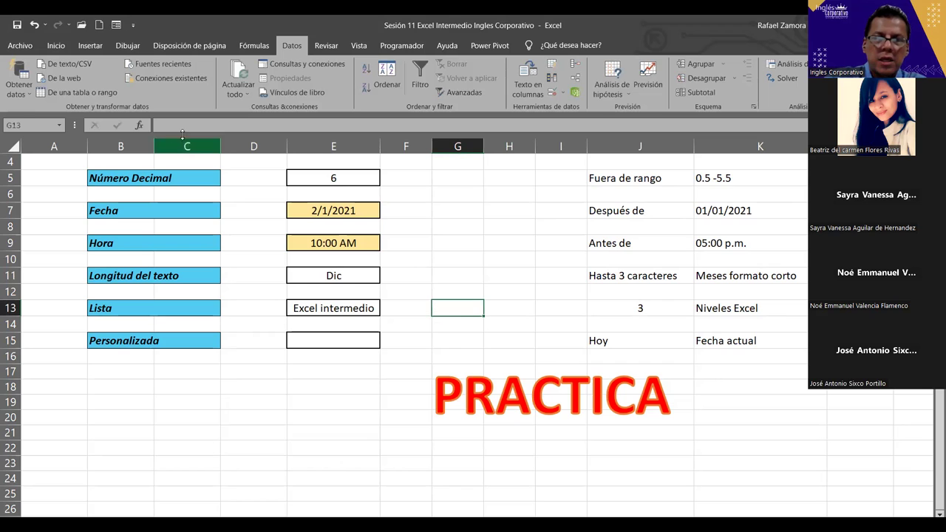
left_click(365, 309)
left_click(386, 311)
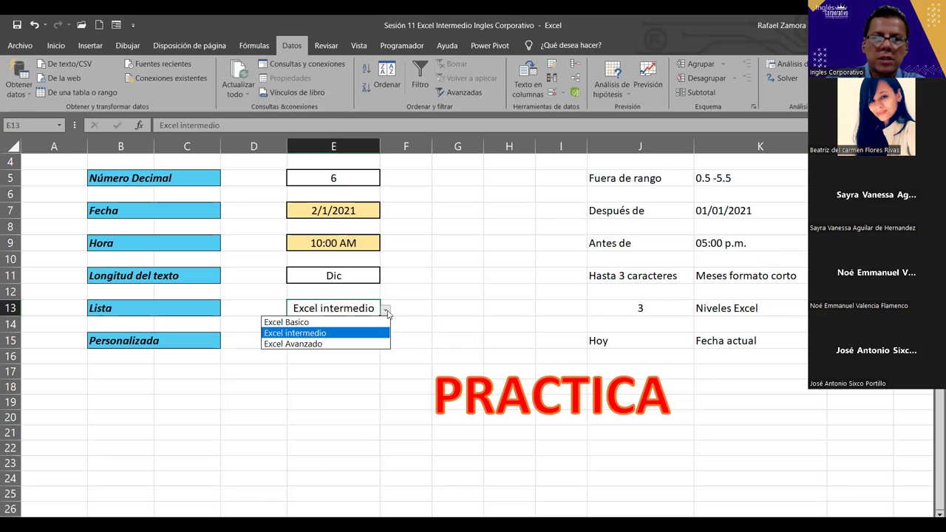
key("Escape")
Start typing 'Excel Basico' into cell B19.
left_click(464, 305)
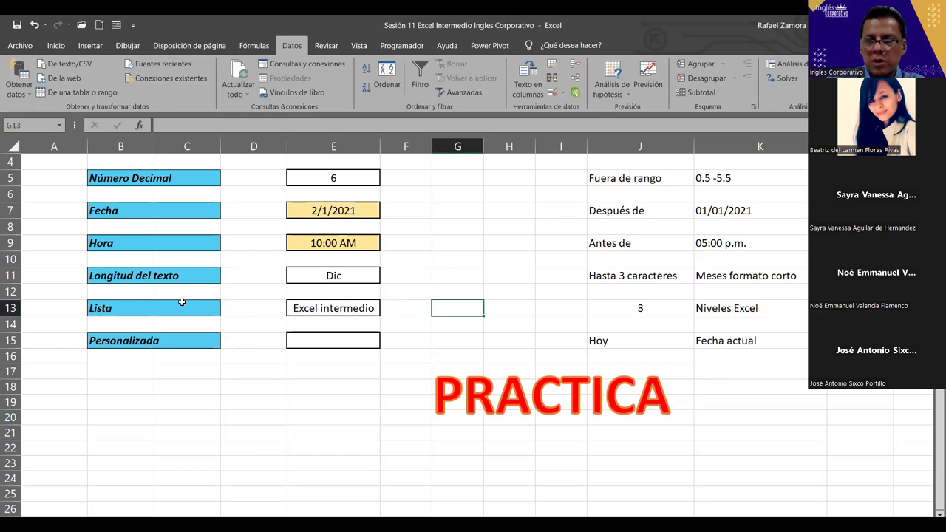
left_click(126, 409)
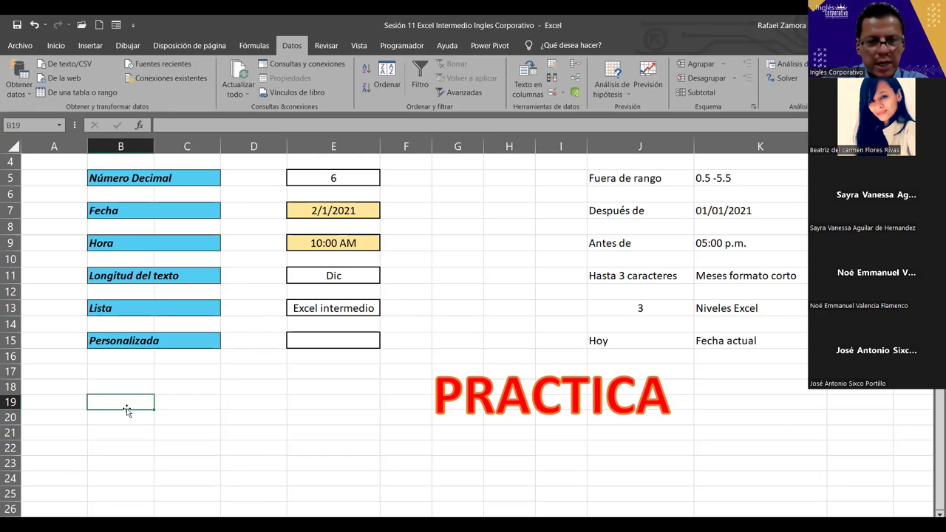
type("Excel B[asico")
Enter Excel Basico in B19 and Excel Intermedio in B20, fixing typos along the way.
key("BackSpace")
key("BackSpace")
key("BackSpace")
key("BackSpace")
key("BackSpace")
key("BackSpace")
type("asico")
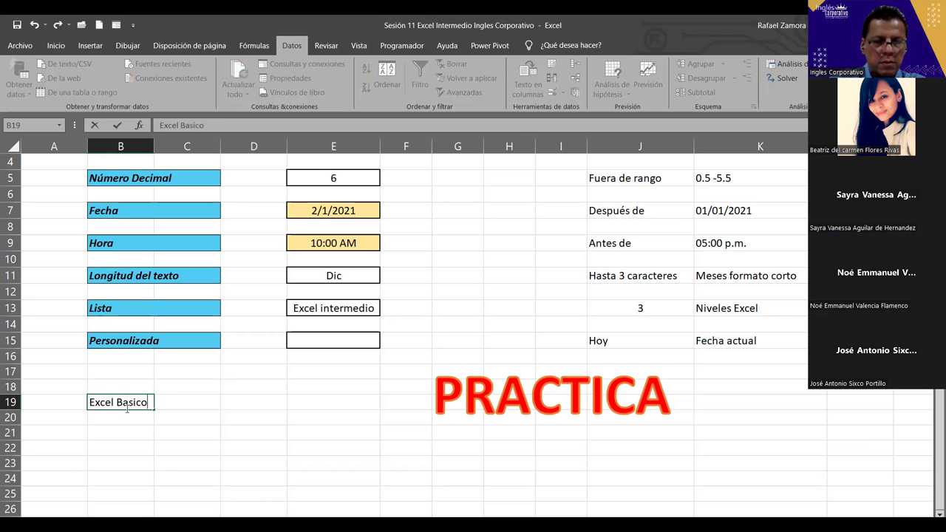
key("Return")
type("ExcelIn")
key("BackSpace")
key("BackSpace")
type("Intermedio")
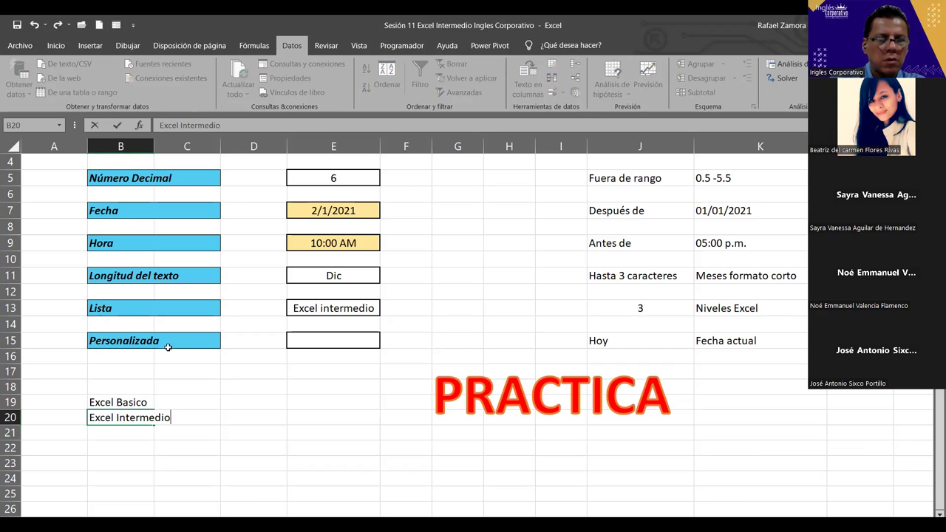
key("Return")
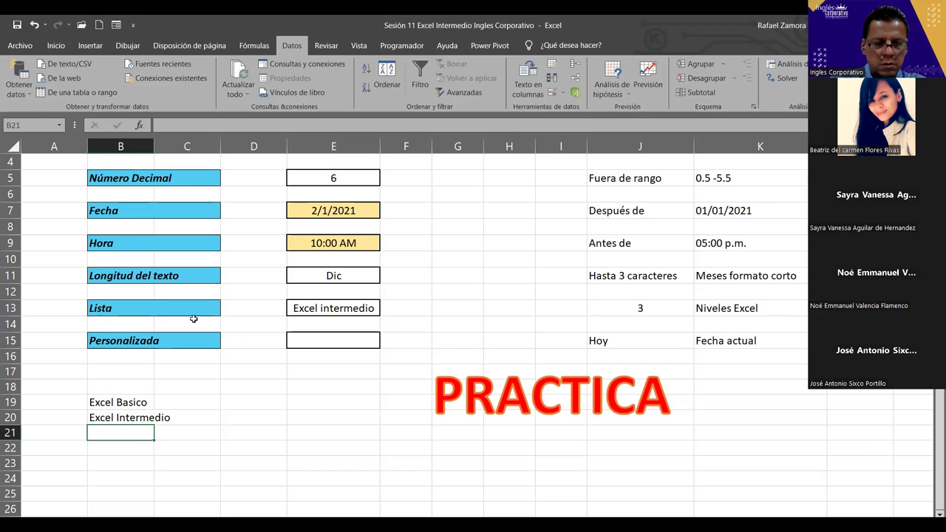
Correct B21 to read Excel Avanzado, discarding the stray B22 entry and editing with F2.
type("Excel")
key("Return")
type("avanzado")
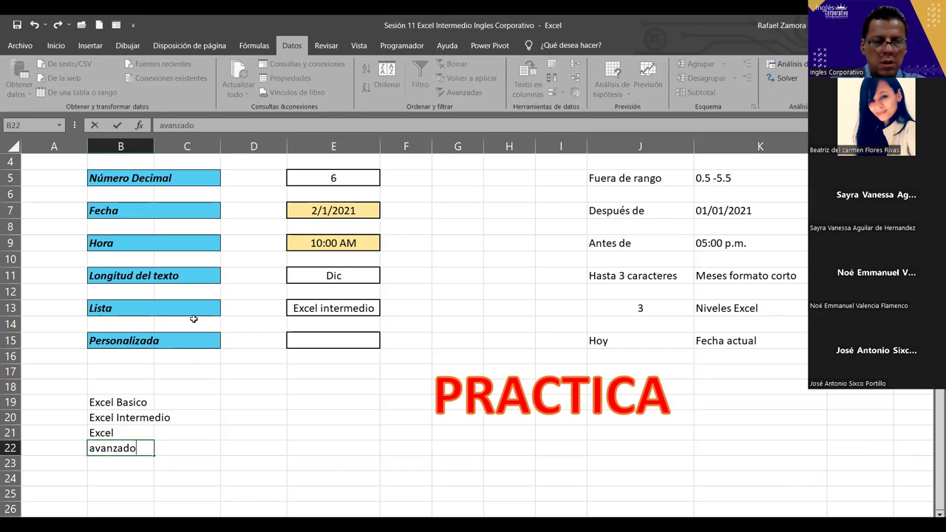
key("Escape")
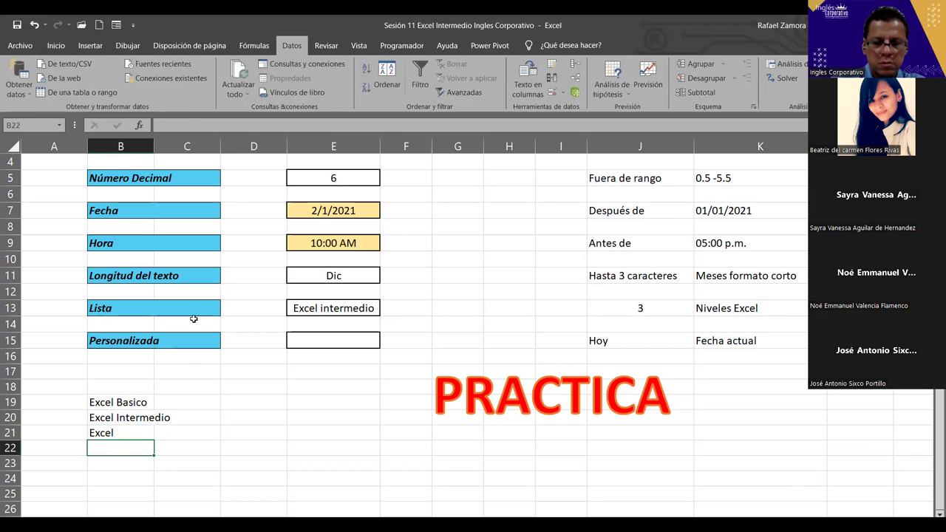
key("Up")
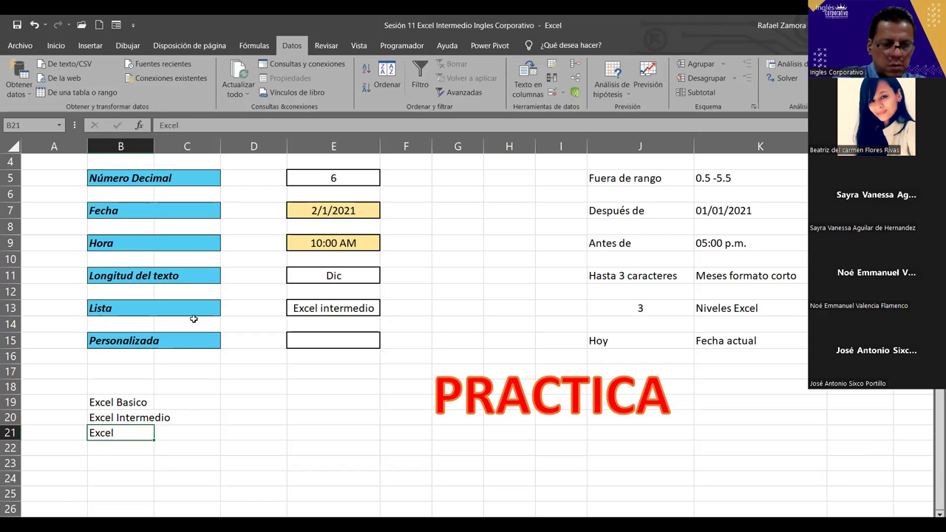
key("F2")
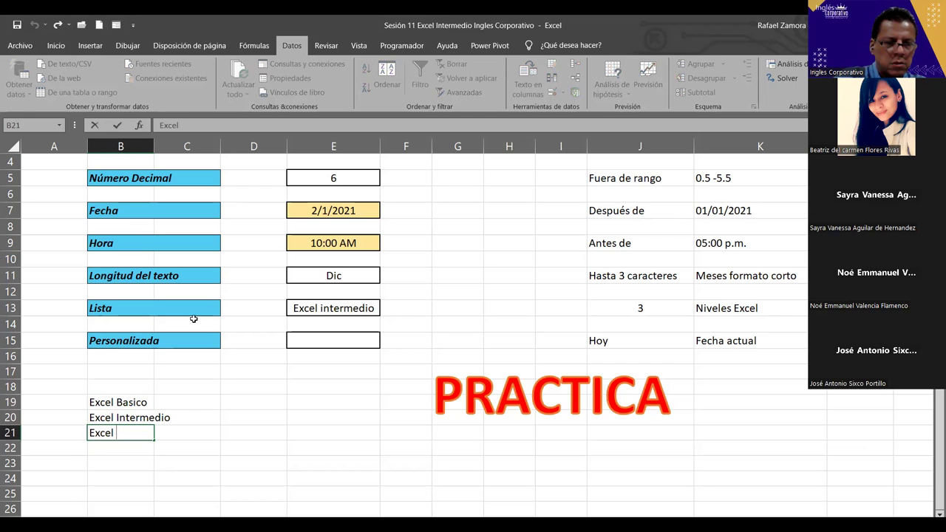
type("Avanzado")
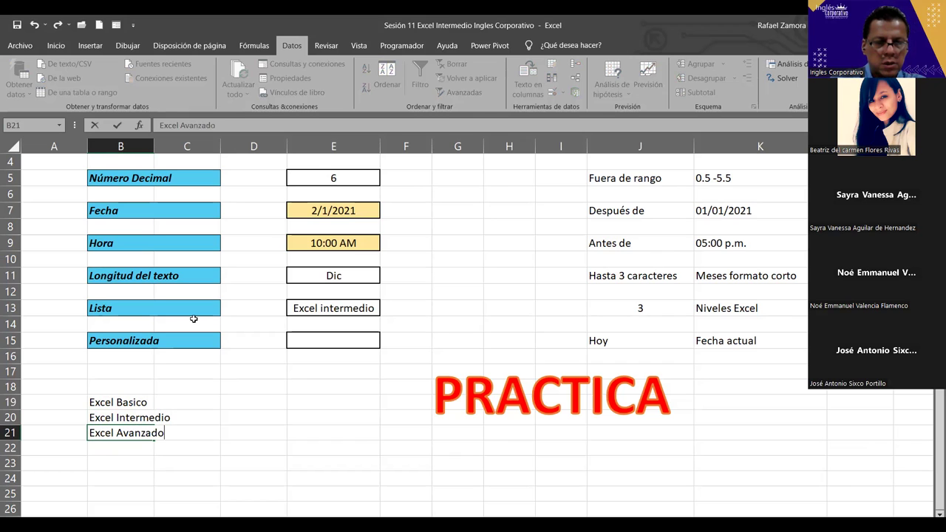
key("Return")
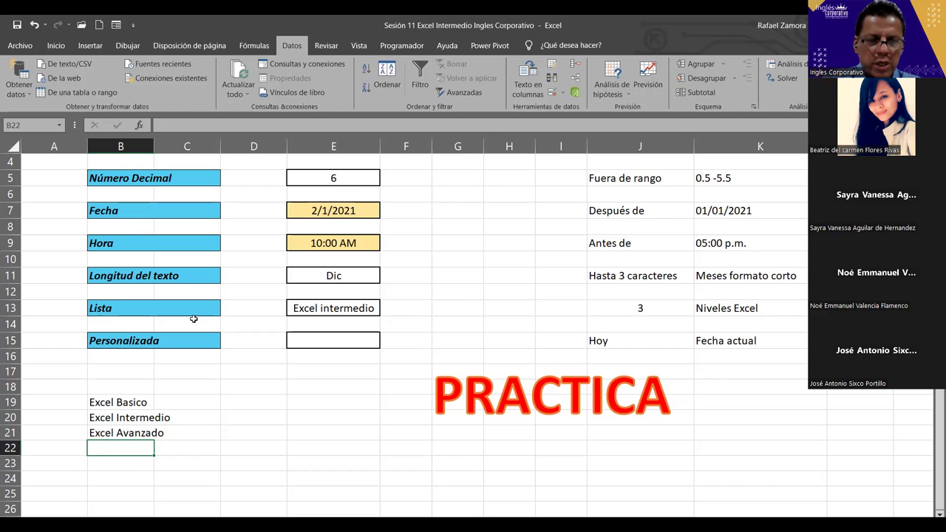
Clear all data validation from E13 with Borrar todos and delete its 'Excel intermedio' value.
left_click(553, 94)
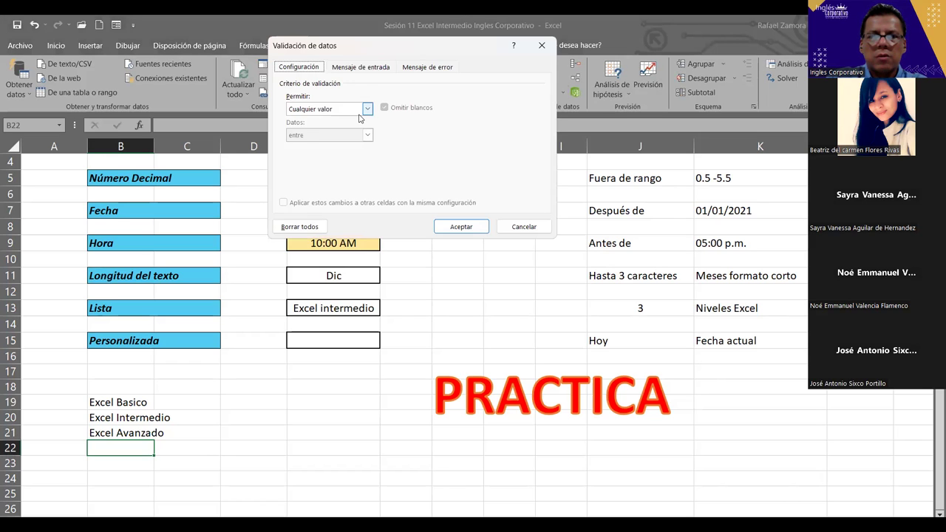
left_click(362, 111)
left_click(530, 157)
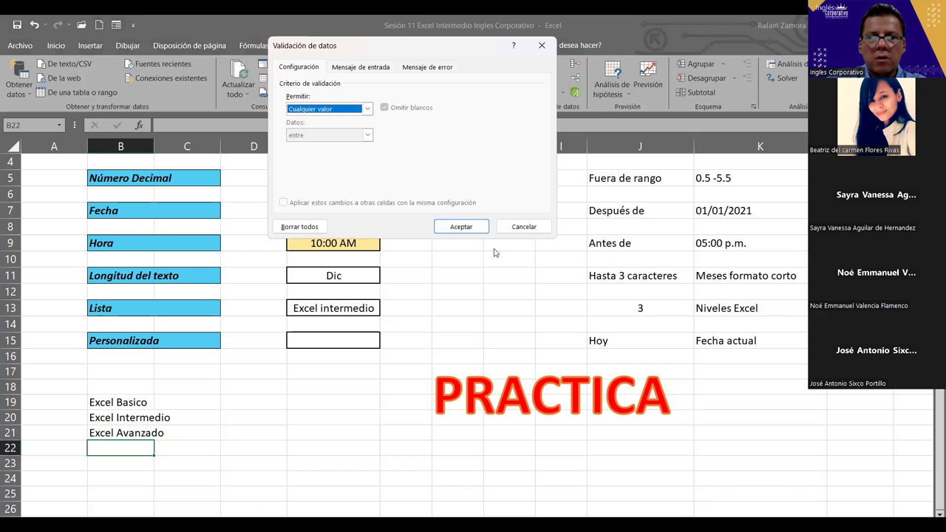
left_click(545, 227)
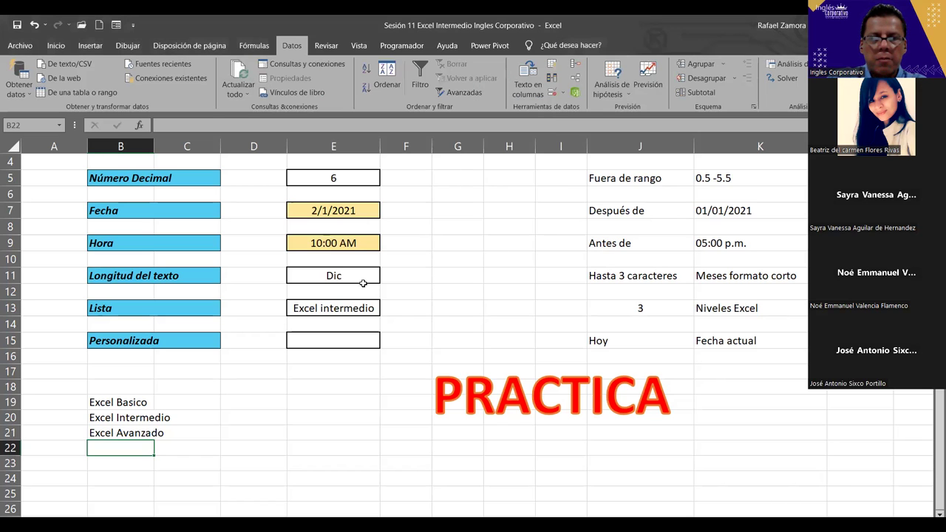
left_click(324, 307)
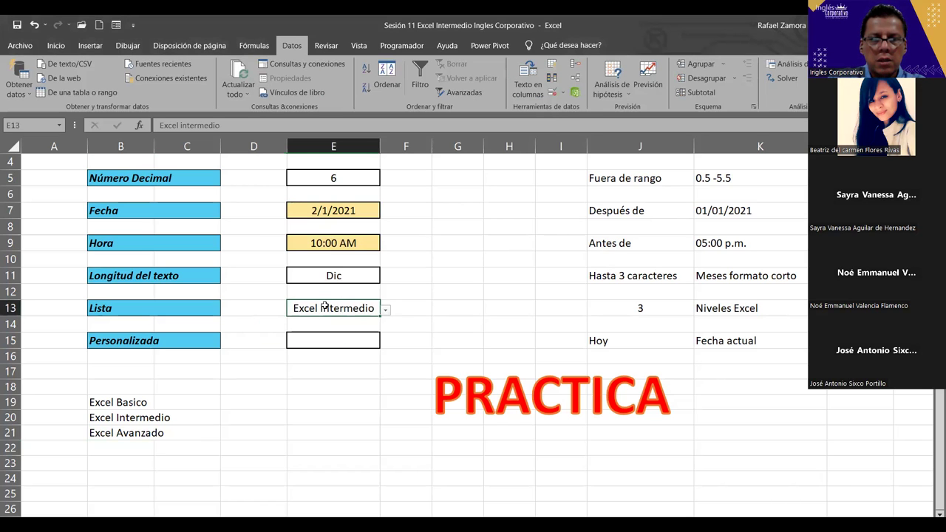
left_click(550, 92)
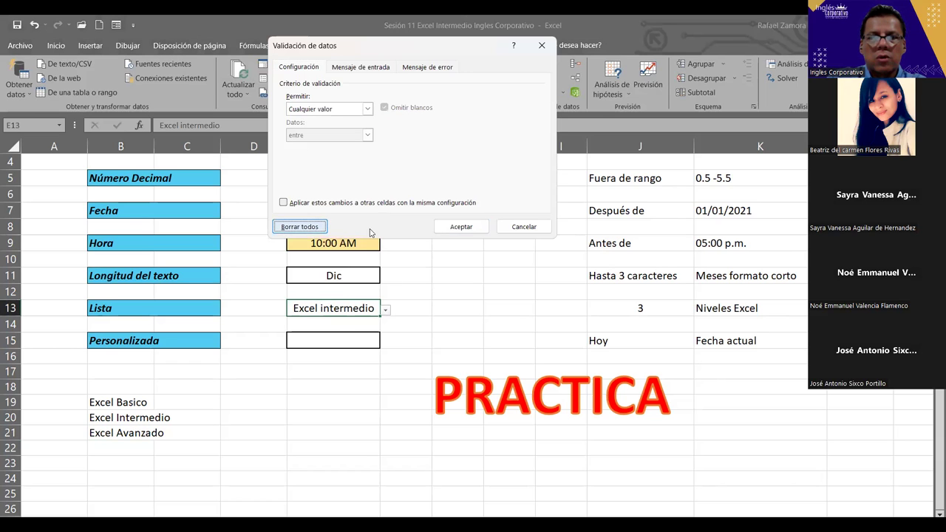
left_click(462, 227)
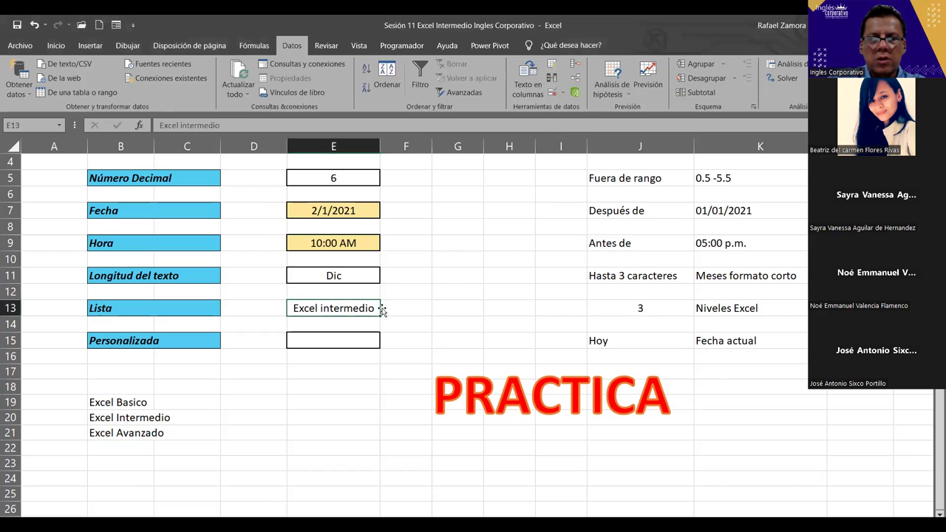
left_click(425, 311)
left_click(344, 303)
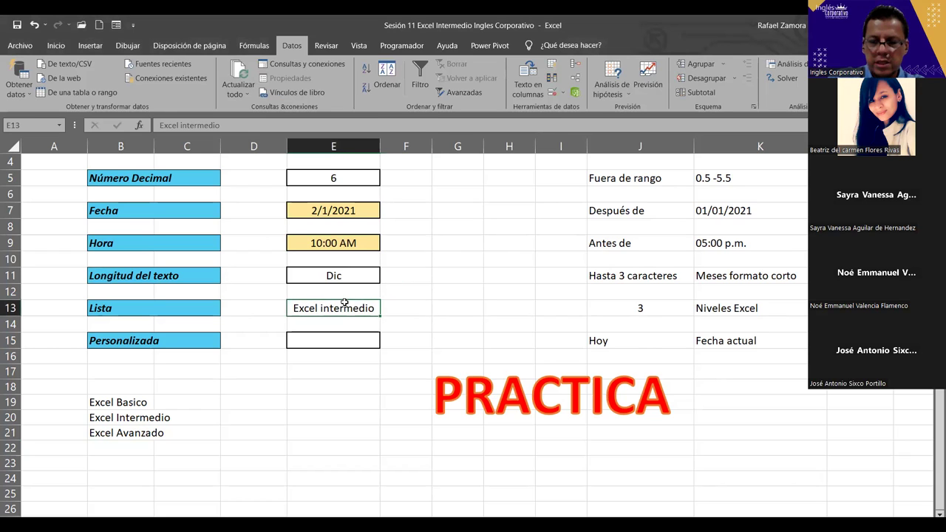
key("Delete")
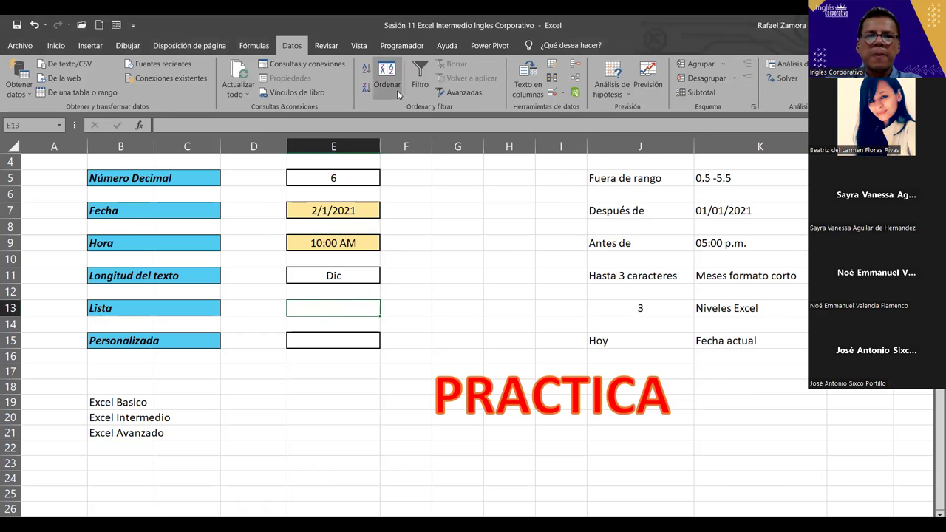
Give E13 a Lista validation with source =$B$19:$B$21.
left_click(554, 94)
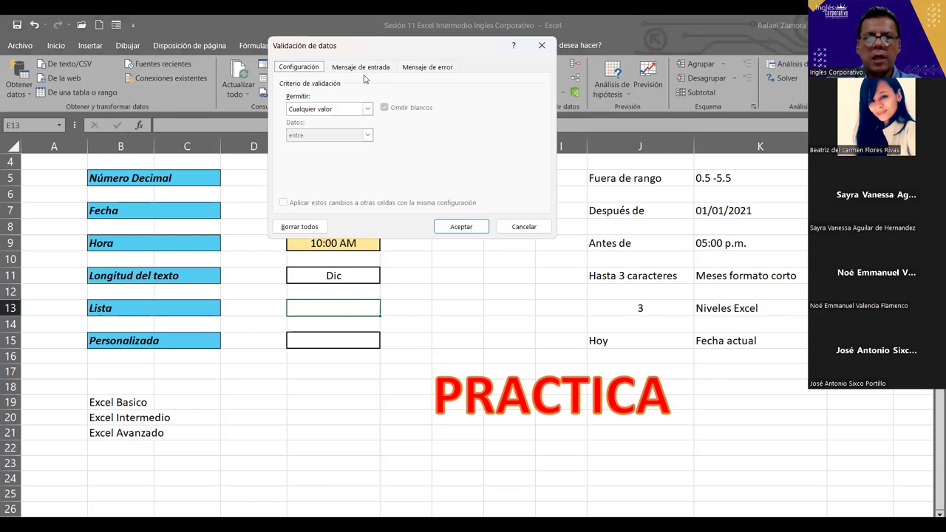
left_click(323, 110)
left_click(304, 146)
left_click(299, 158)
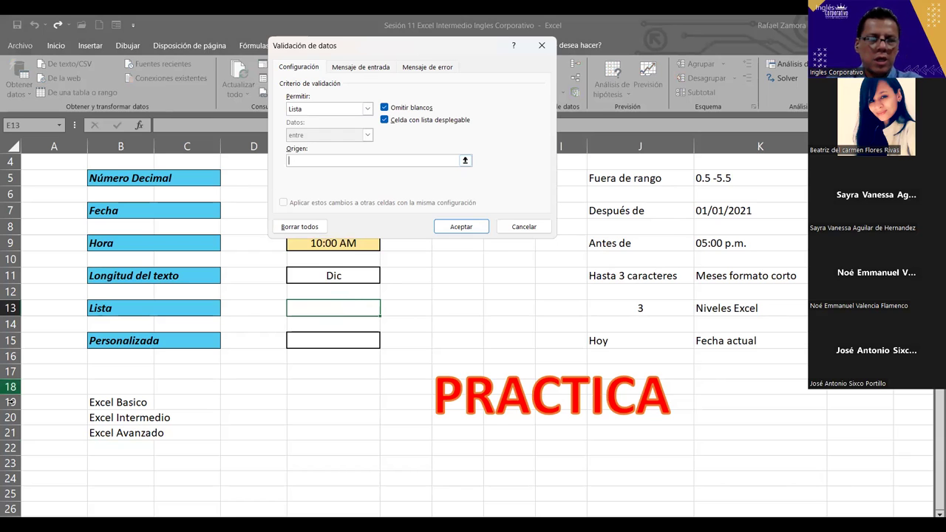
left_click(133, 400)
left_click_drag(124, 428, 126, 433)
left_click(453, 227)
Test E13's dropdown with Excel Intermedio, then set it to Excel Avanzado.
left_click(385, 310)
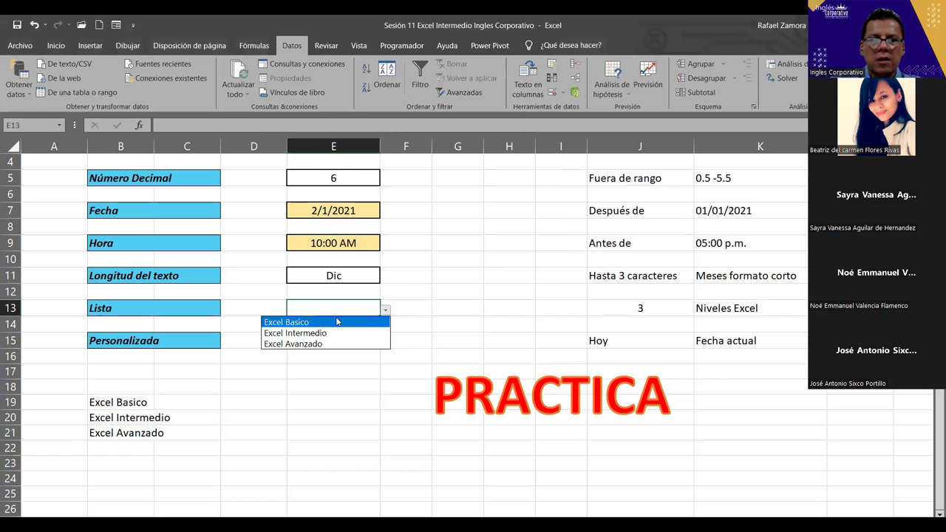
left_click(323, 333)
left_click(385, 311)
left_click(343, 342)
left_click(603, 288)
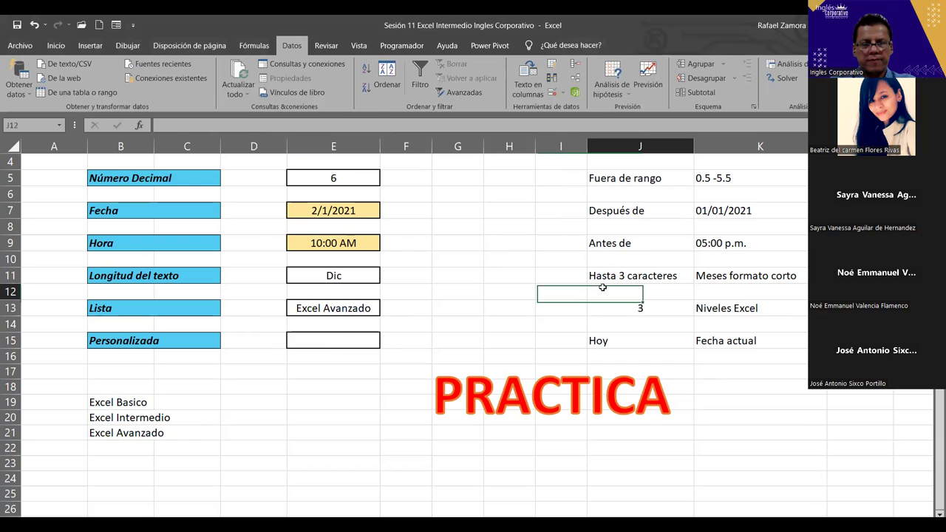
left_click(561, 257)
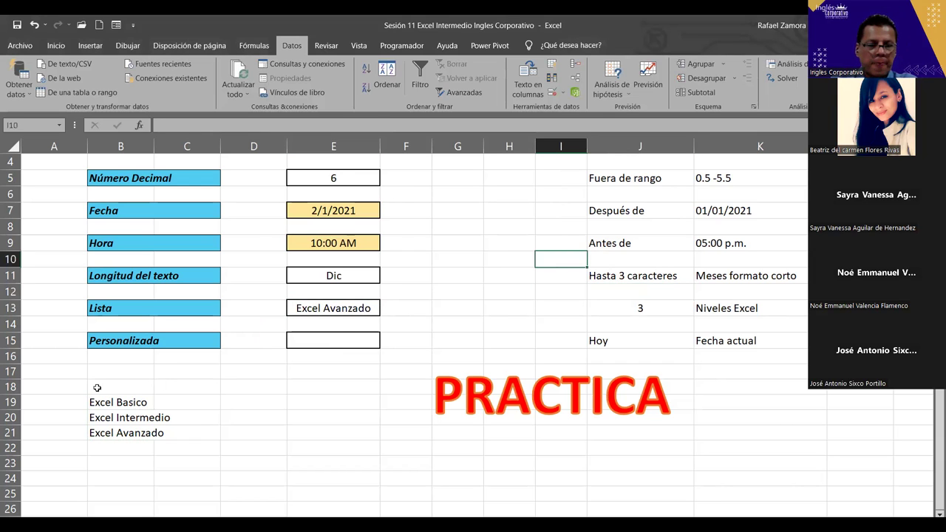
left_click(363, 309)
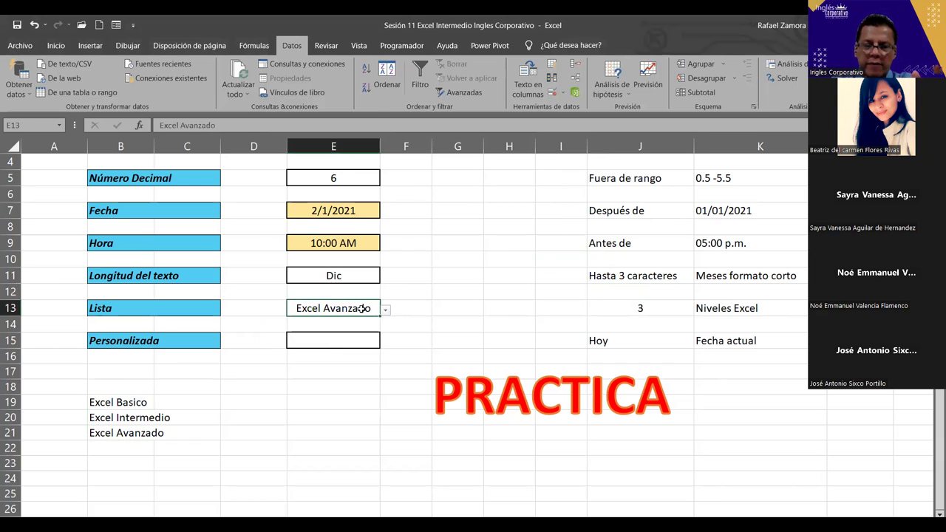
Replace E13's validation with a Lista of three typed levels, ending in 'Excwl Avanzado'.
left_click(550, 94)
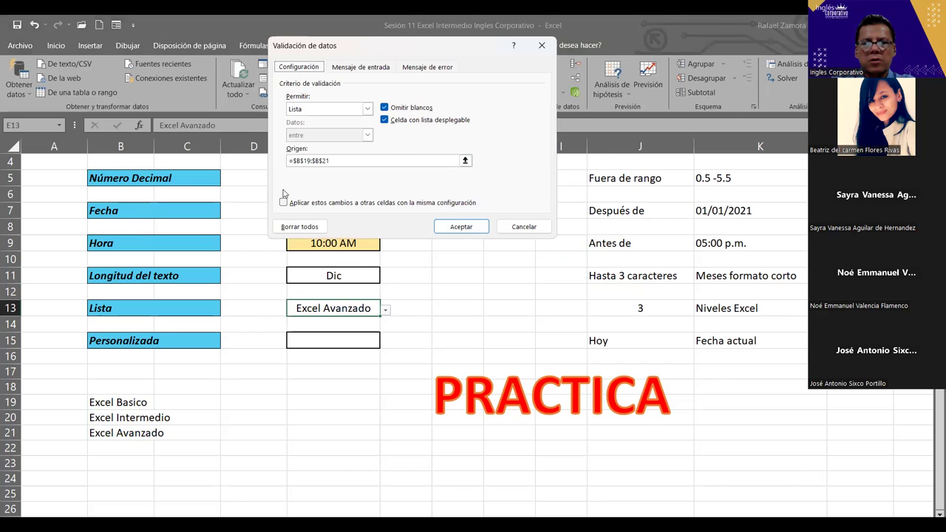
left_click(296, 227)
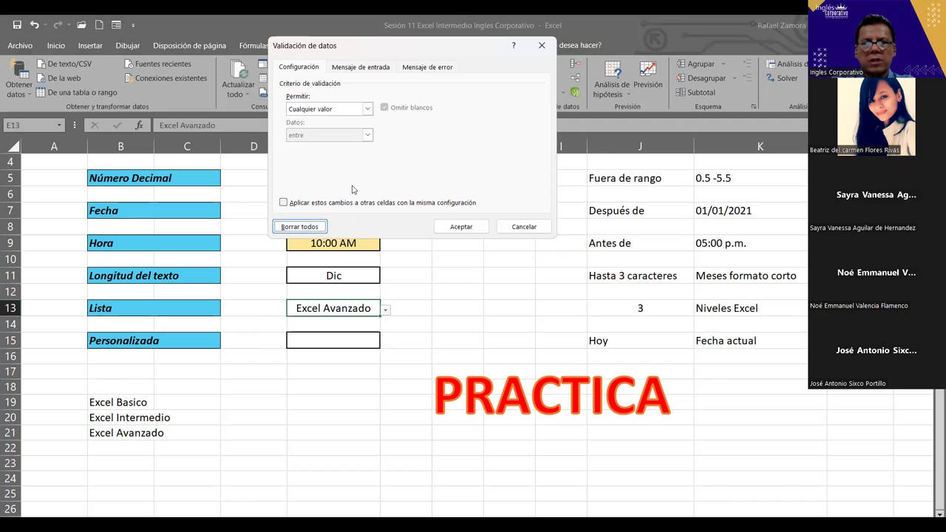
left_click(368, 108)
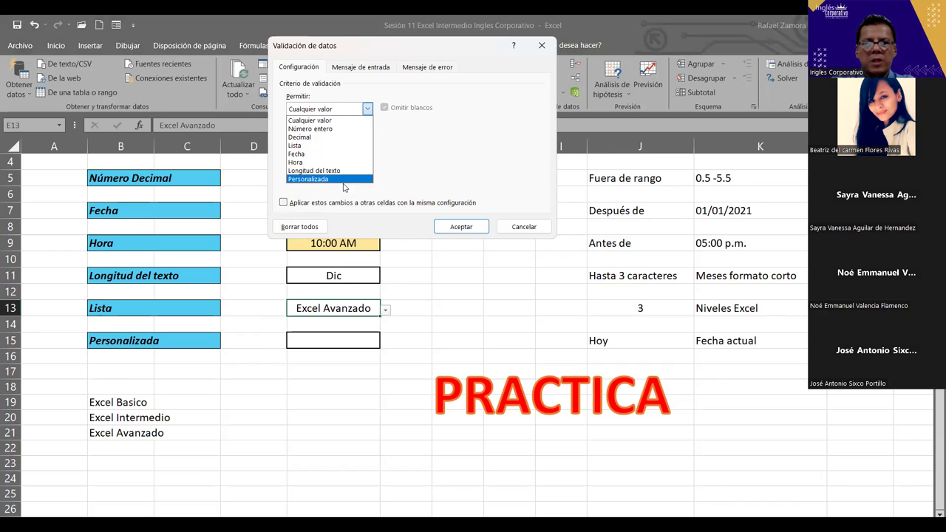
left_click(306, 146)
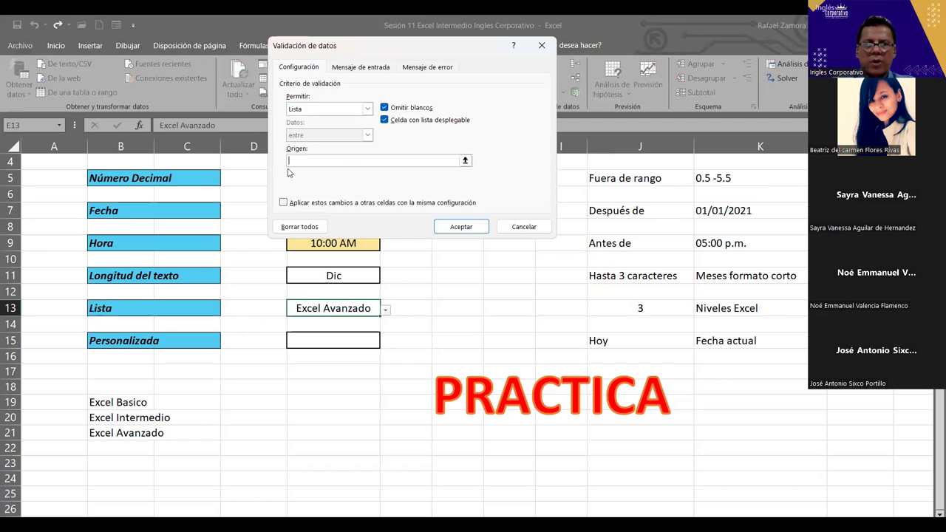
type("Excel Basico, ")
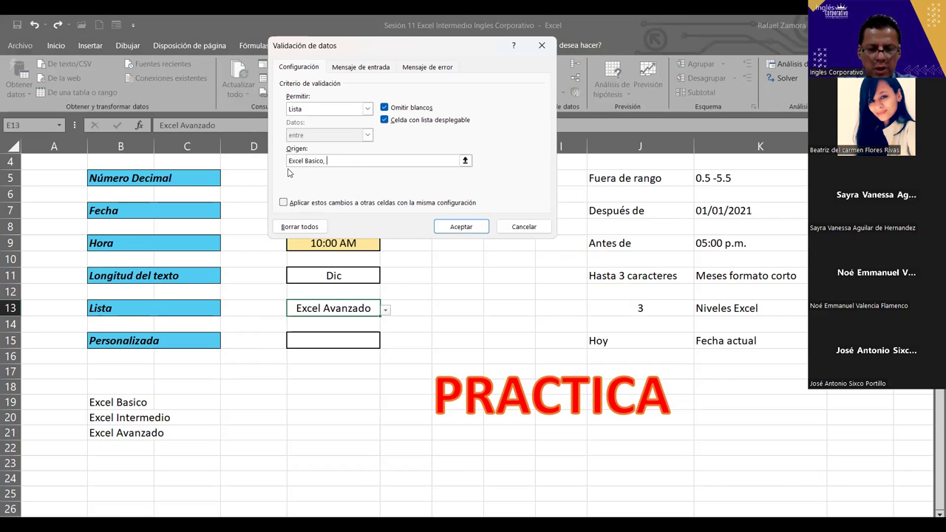
type("Excel ")
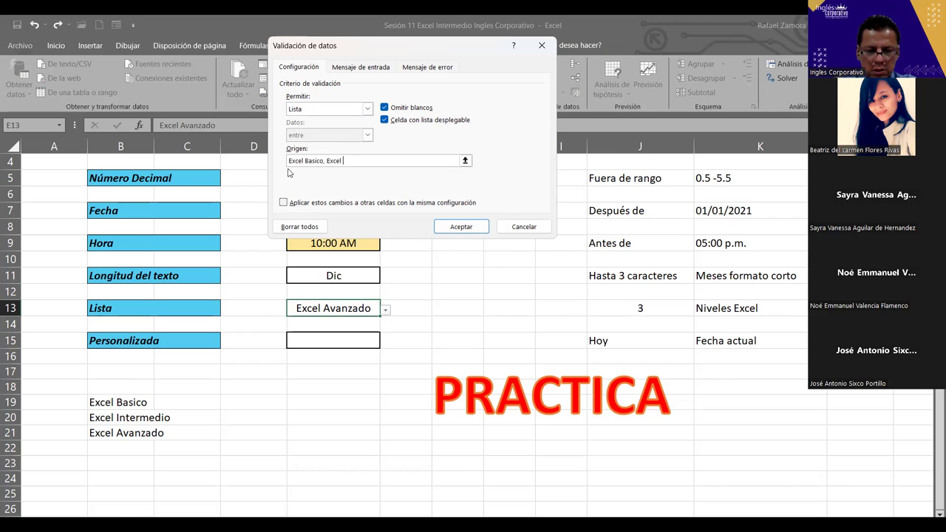
type("Intermedio, Exc Avanzado")
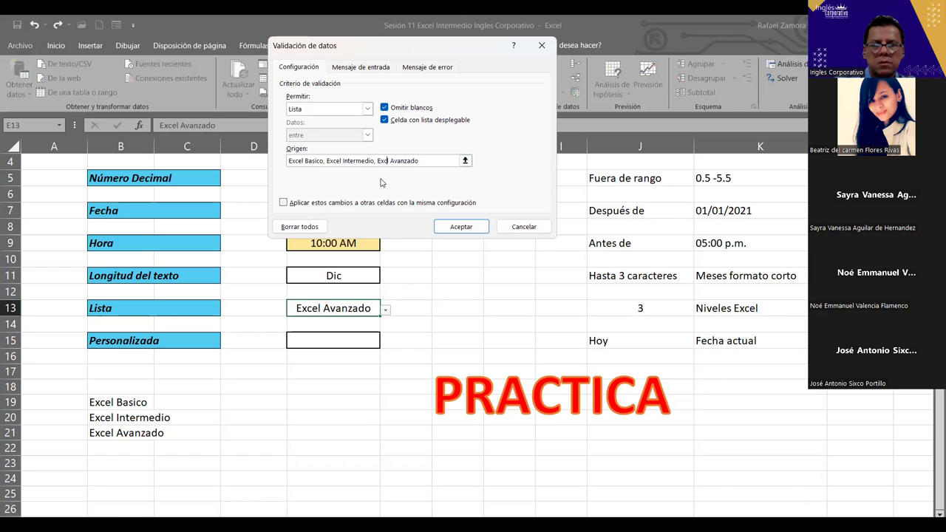
type("e")
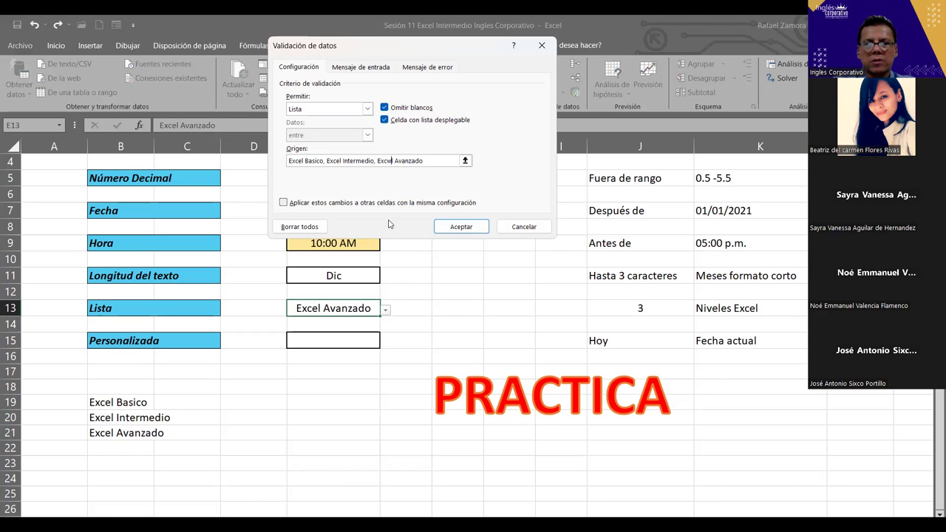
left_click(461, 226)
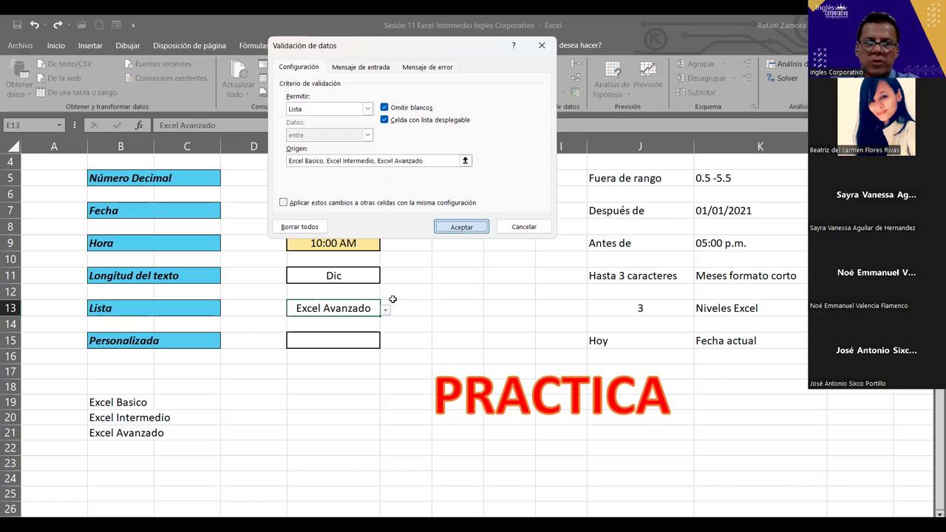
Try the advanced level in E13's dropdown, then choose Excel Basico instead.
left_click(385, 310)
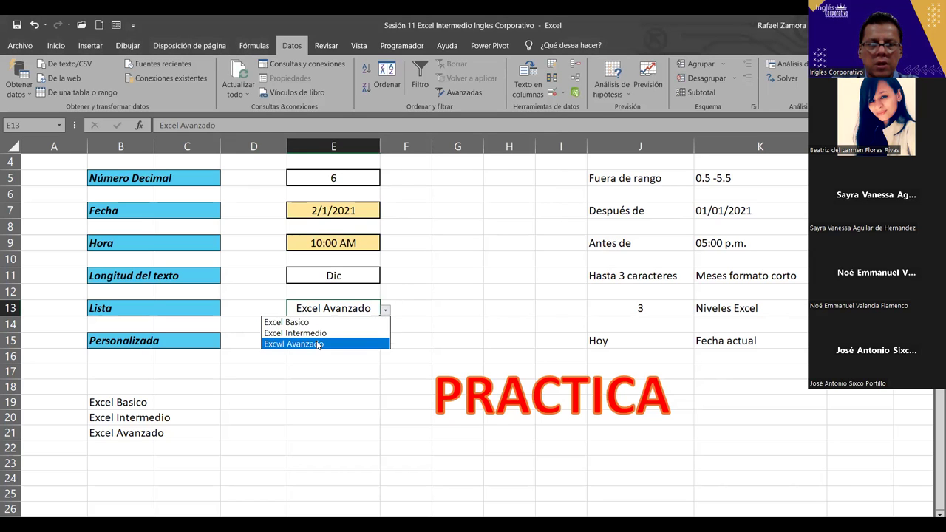
left_click(318, 343)
left_click(391, 310)
left_click(367, 309)
left_click(391, 314)
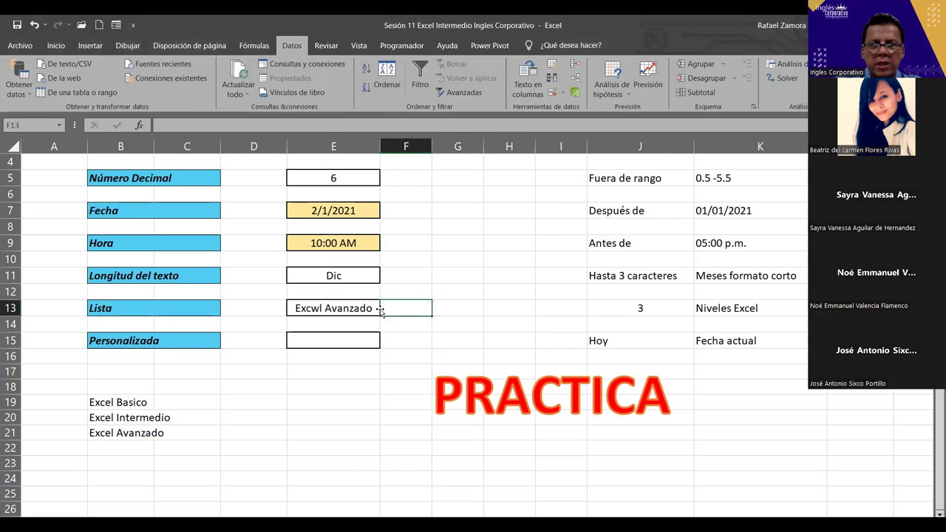
left_click(348, 308)
left_click(385, 310)
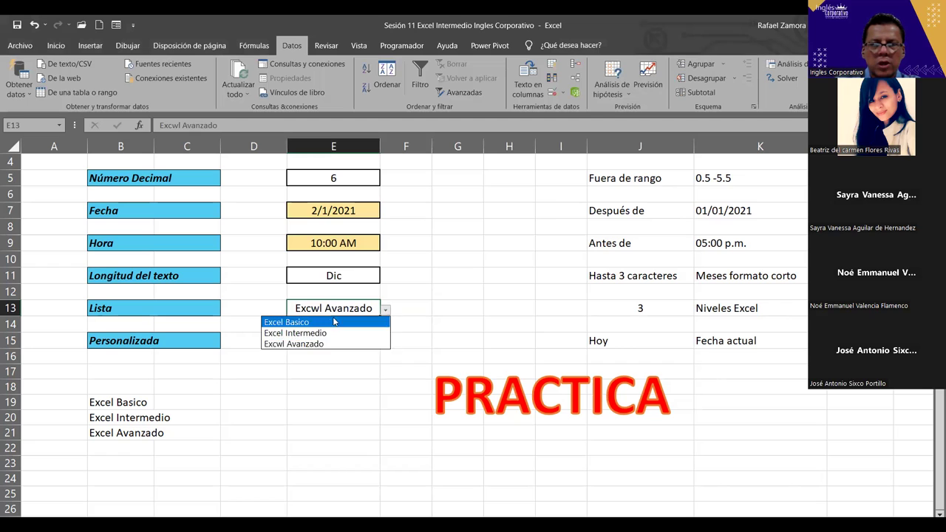
left_click(335, 321)
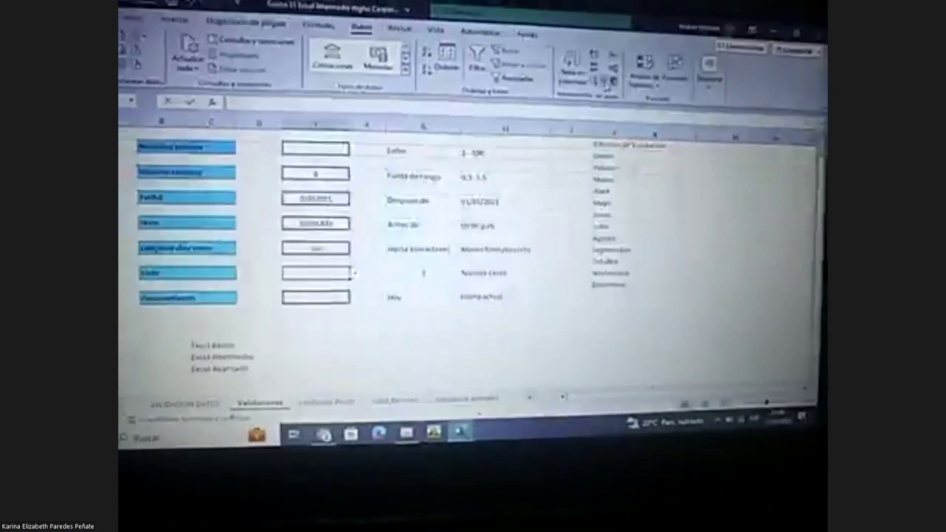
left_click(595, 78)
key("Escape")
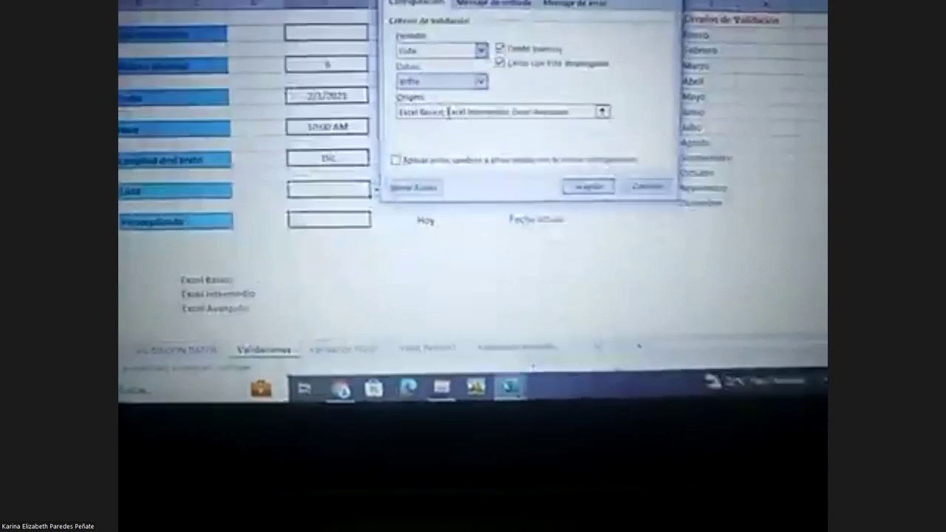
left_click(589, 187)
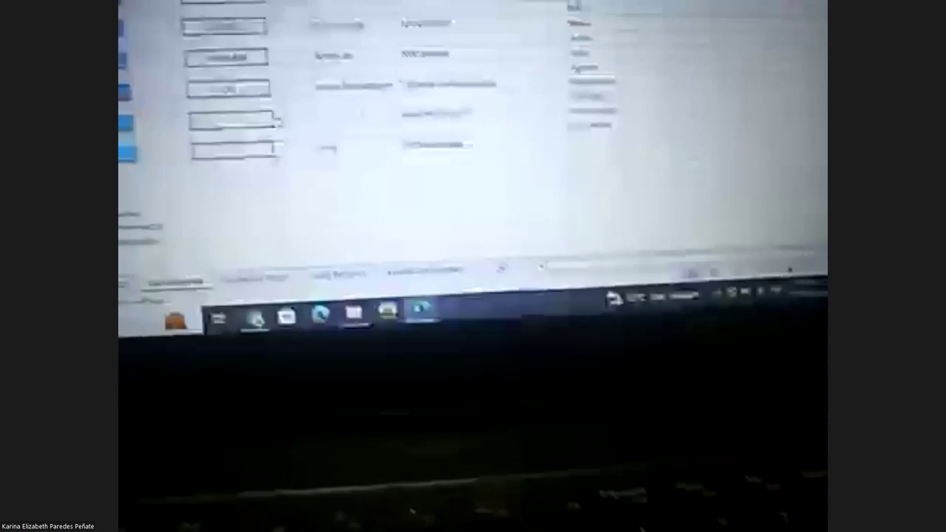
left_click(375, 190)
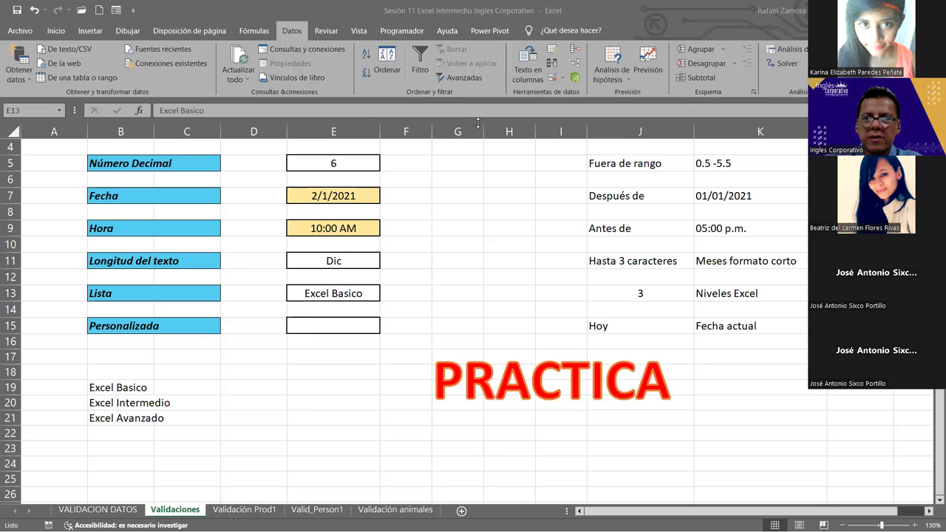
Widen column G and review the level names in B19:B21.
left_click_drag(484, 131, 519, 131)
left_click(475, 293)
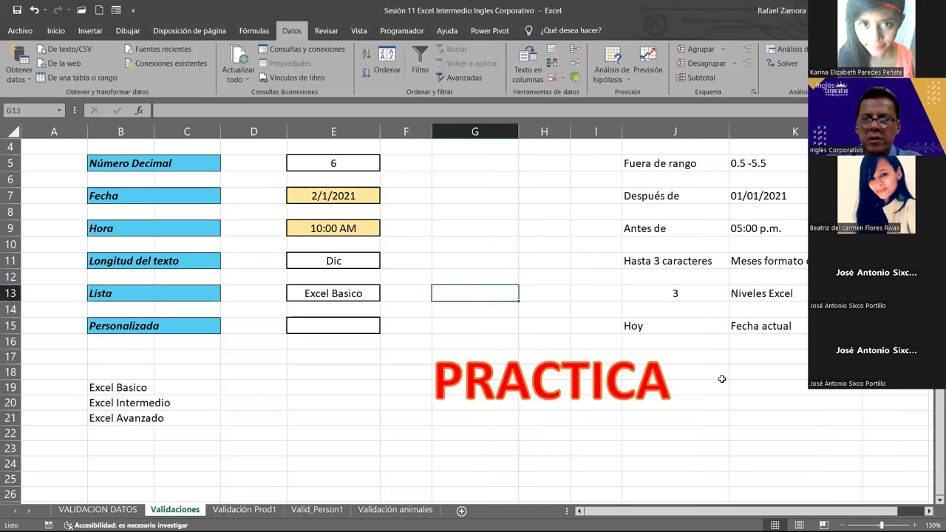
left_click(118, 387)
left_click(91, 435)
left_click(118, 418)
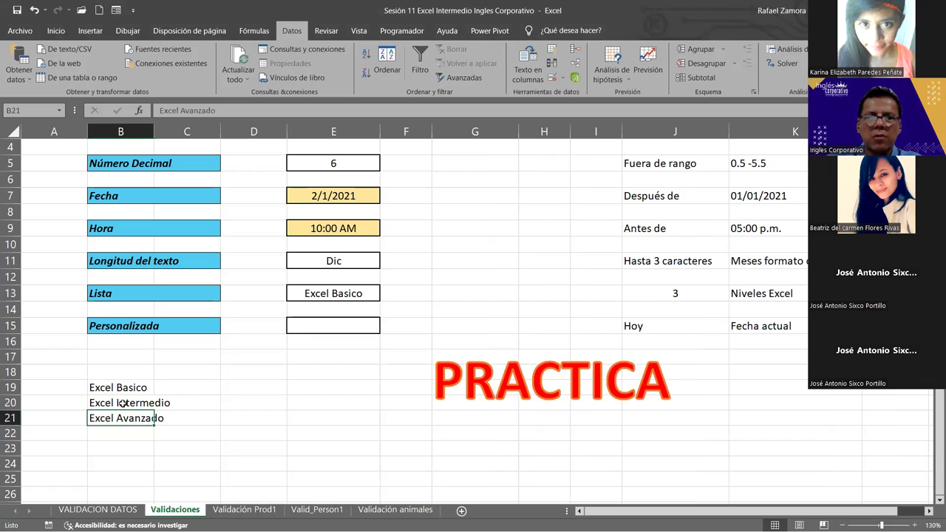
Start a Lista validation on G13 with source range B19:B21.
left_click(492, 293)
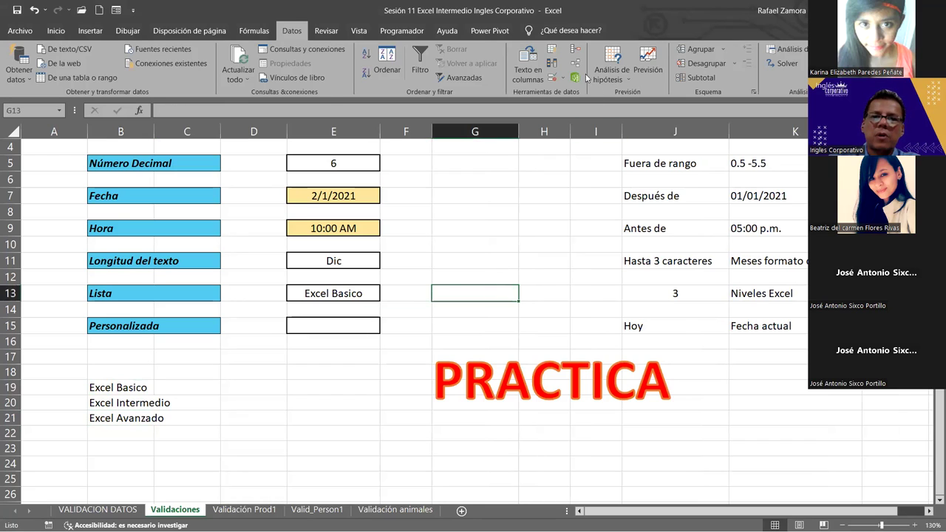
left_click(556, 80)
left_click(366, 94)
left_click(285, 137)
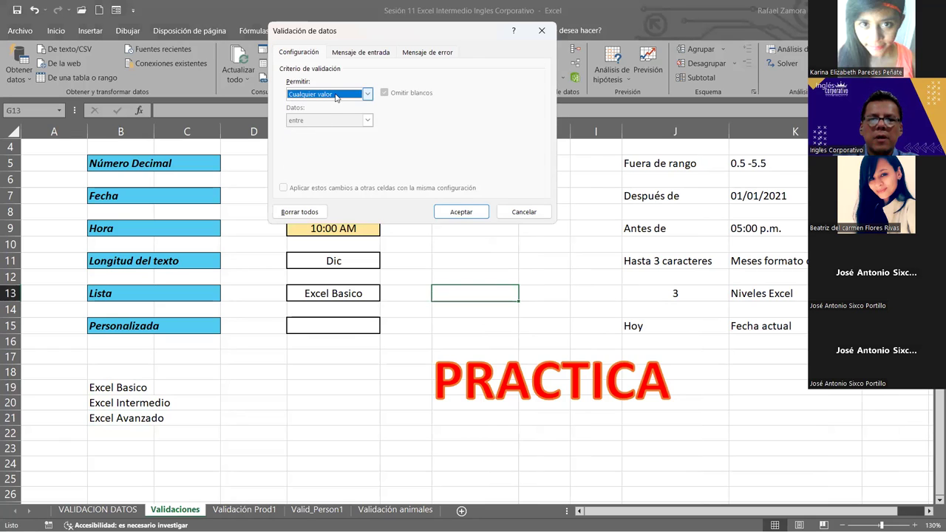
left_click(367, 94)
left_click(313, 131)
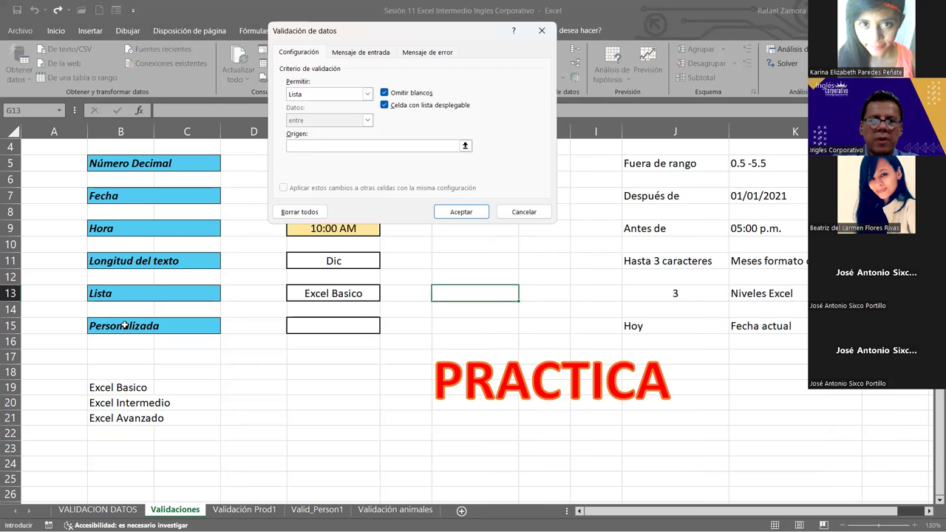
left_click(133, 390)
left_click_drag(127, 418, 125, 420)
Confirm G13's list rule and test each level, leaving it on Excel Avanzado.
left_click(464, 212)
left_click(523, 297)
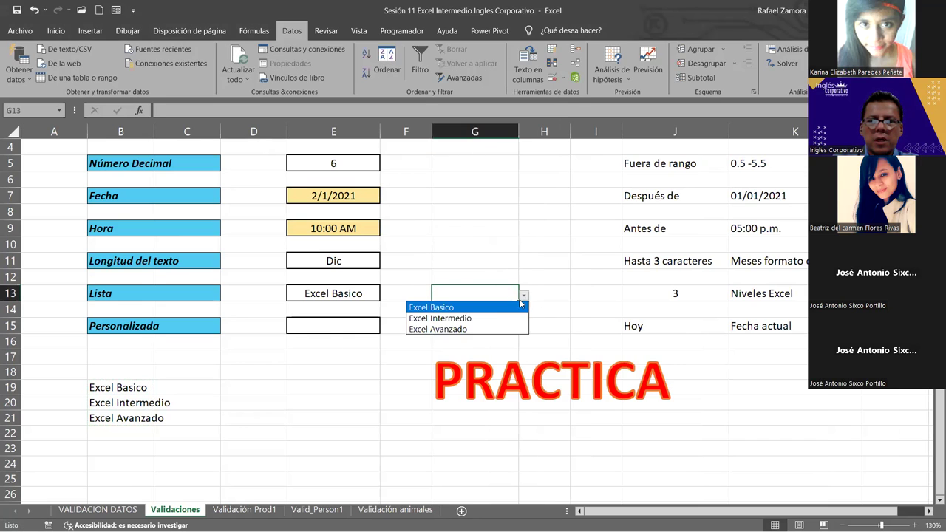
left_click(473, 319)
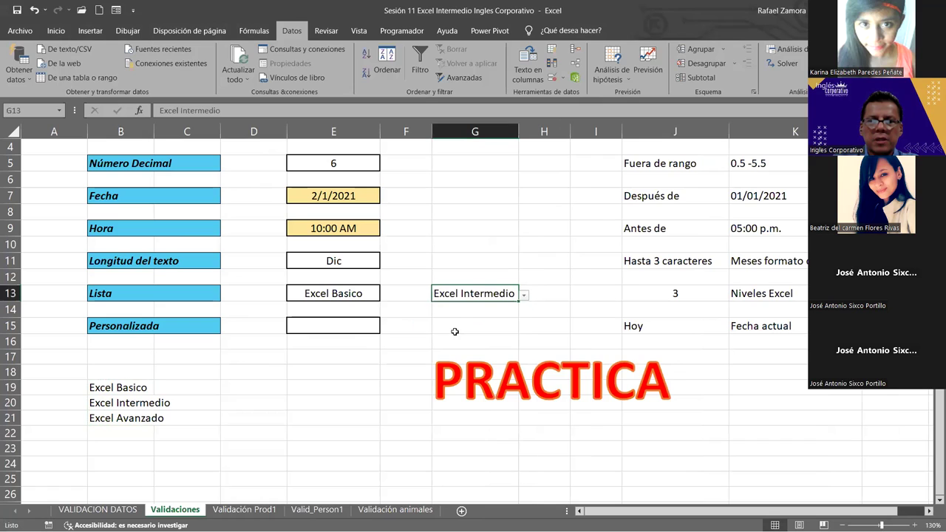
left_click(524, 295)
left_click(475, 307)
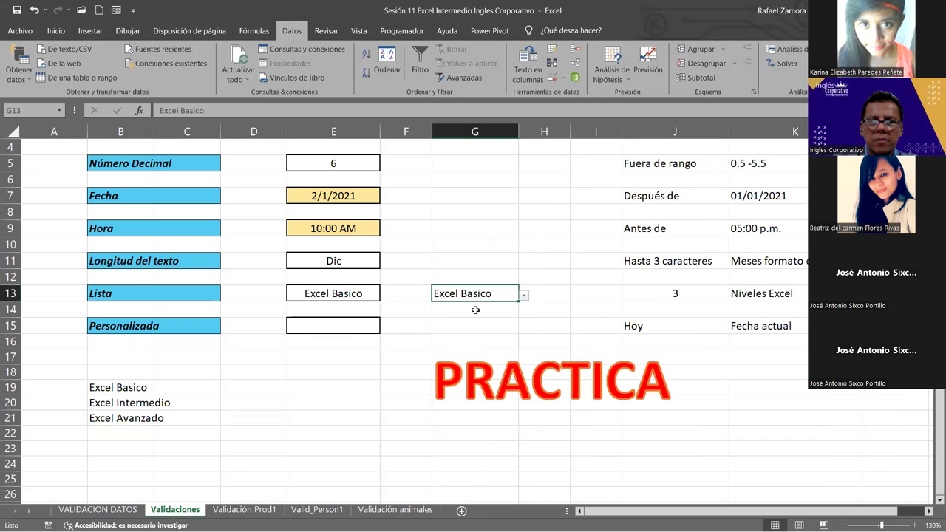
left_click(524, 296)
left_click(477, 329)
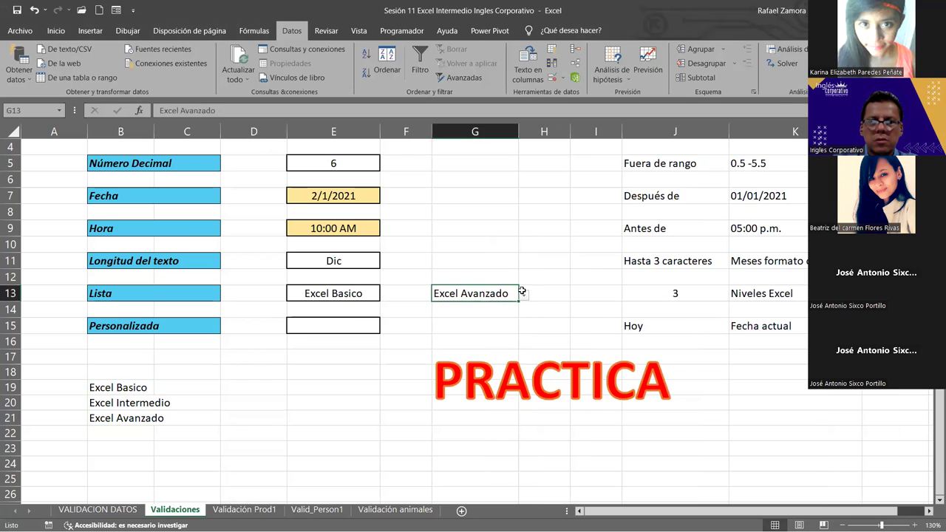
left_click(525, 295)
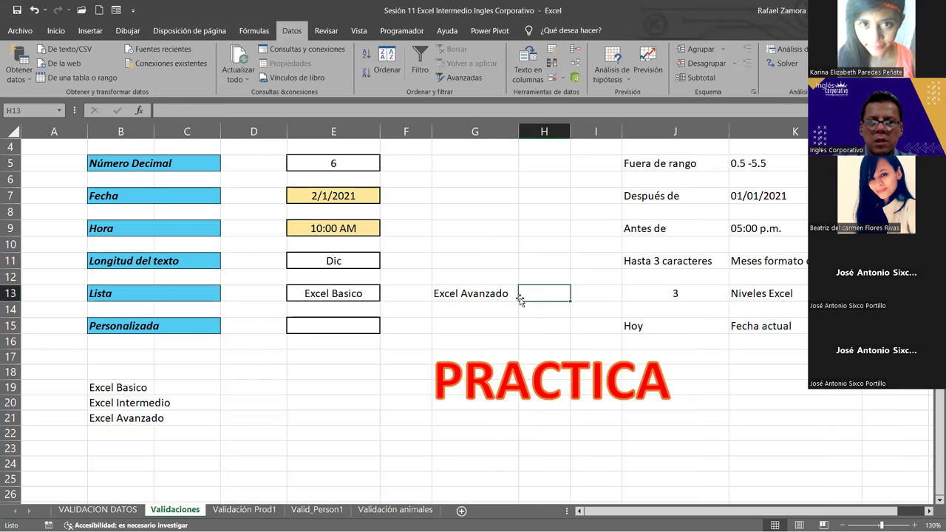
Move the PRACTICA title to the lower right and select the level names B19:B21.
left_click(491, 374)
left_click_drag(512, 344, 682, 407)
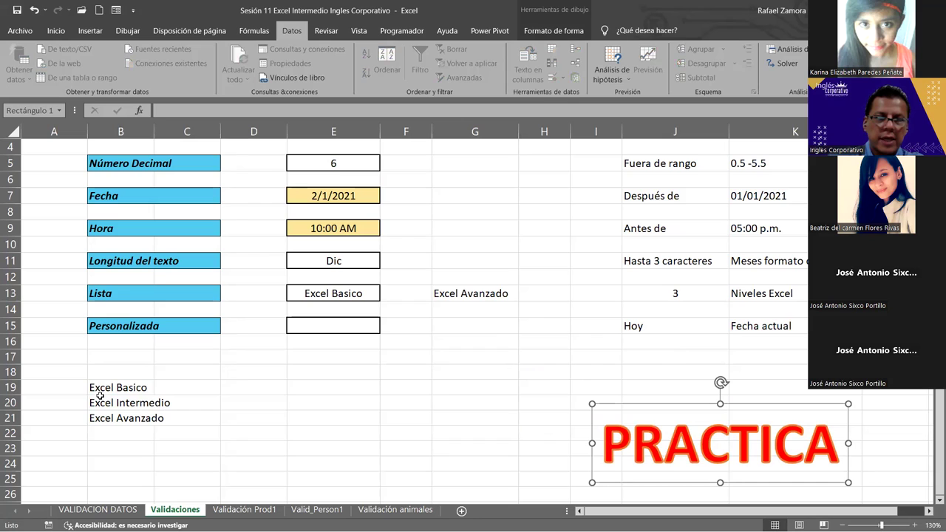
left_click_drag(107, 388, 106, 421)
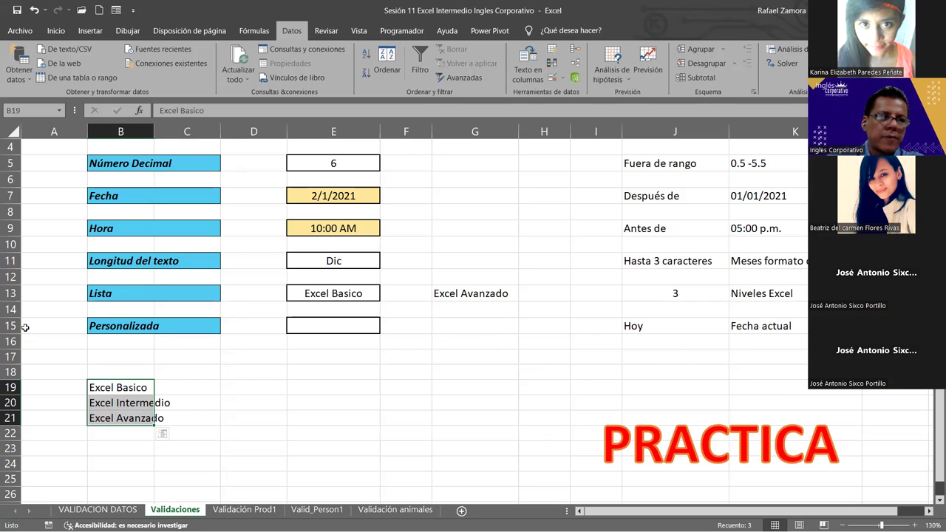
Name B19:B21 'niveles' in the Name Box and verify it in the names list.
left_click(33, 111)
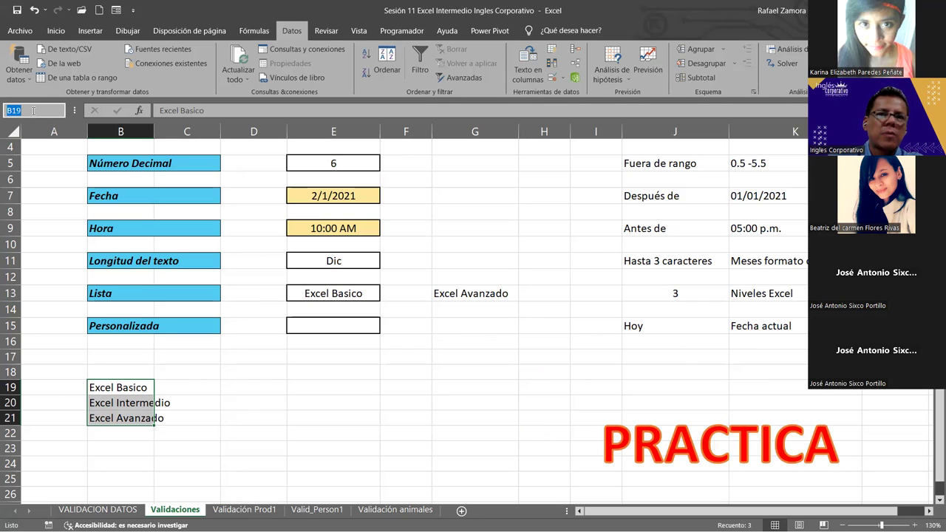
type("niveles")
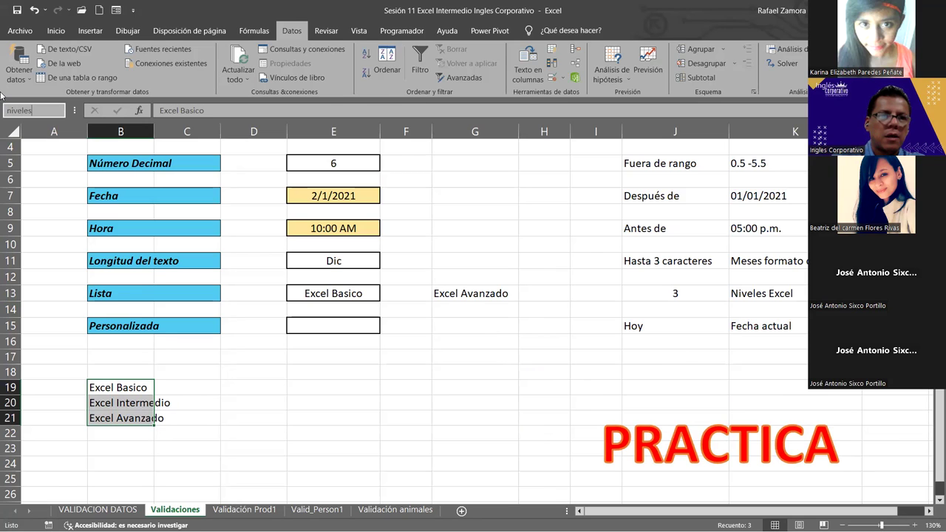
key("Return")
key("Return")
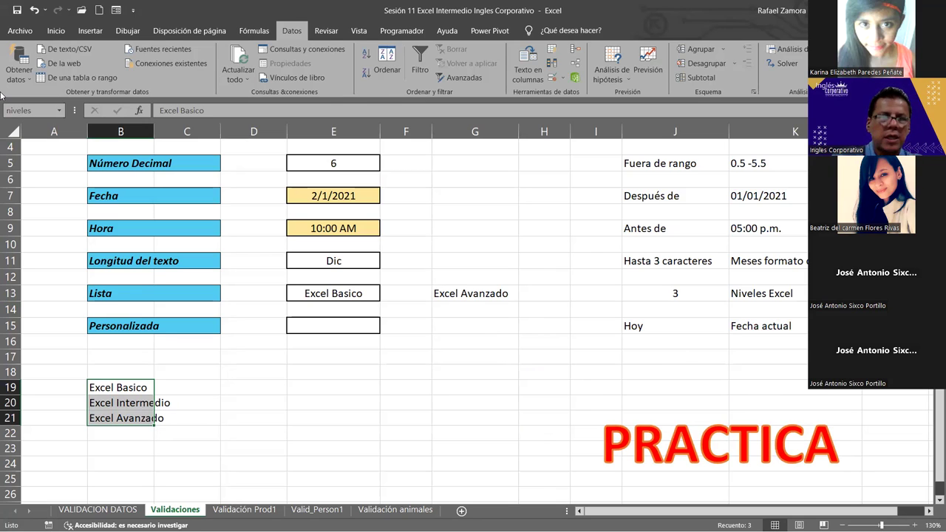
left_click(531, 225)
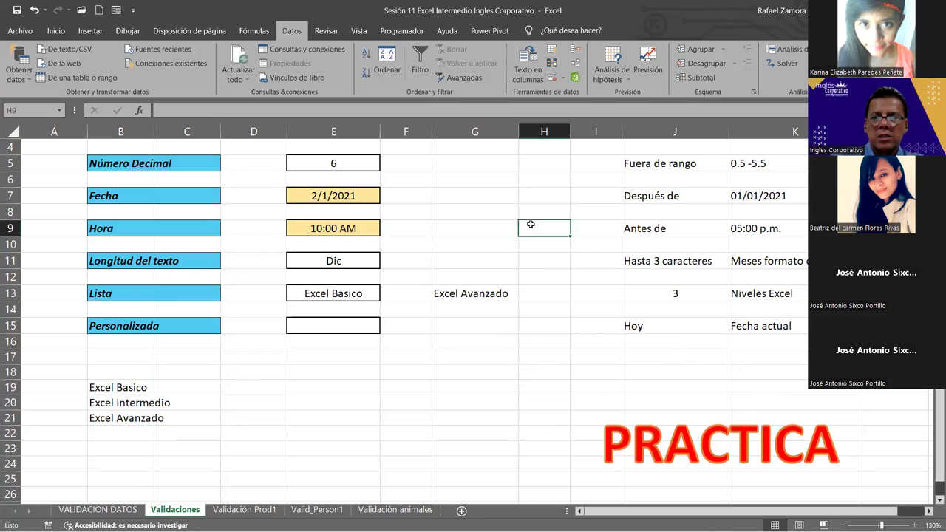
left_click(640, 349)
left_click(559, 233)
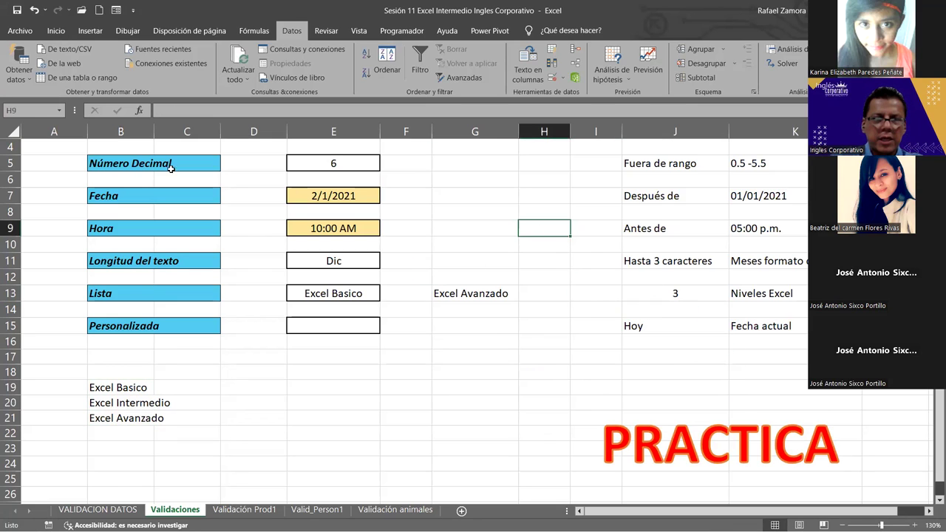
left_click(34, 110)
type("niveles")
left_click(59, 110)
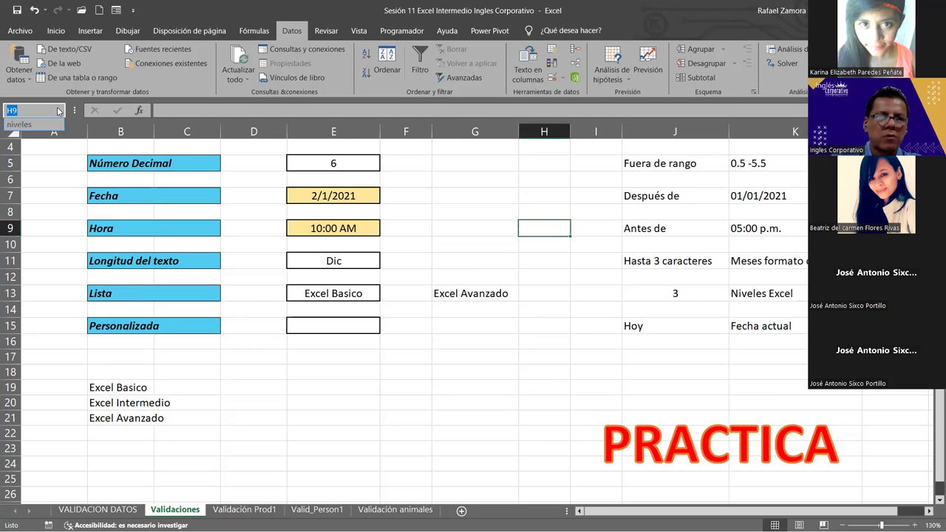
left_click(19, 124)
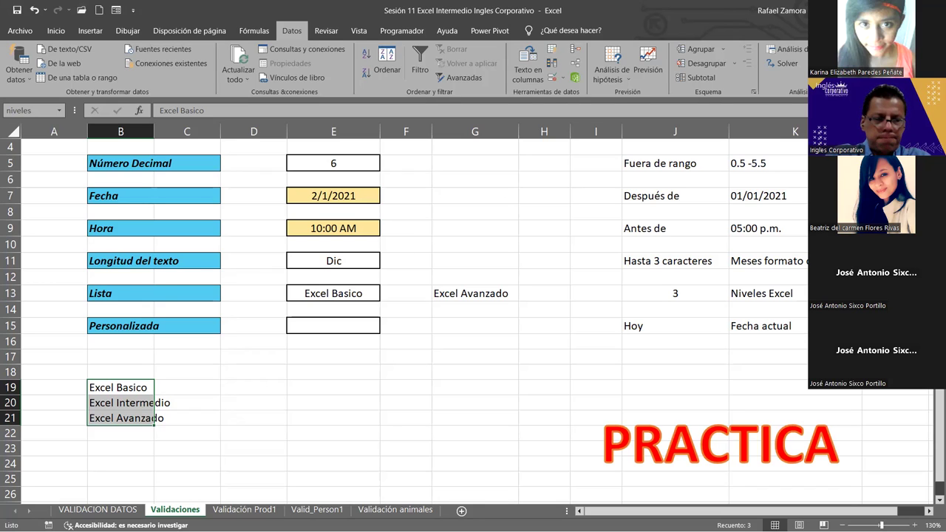
Reselect B19:B21, then widen column H next to H13.
left_click(370, 366)
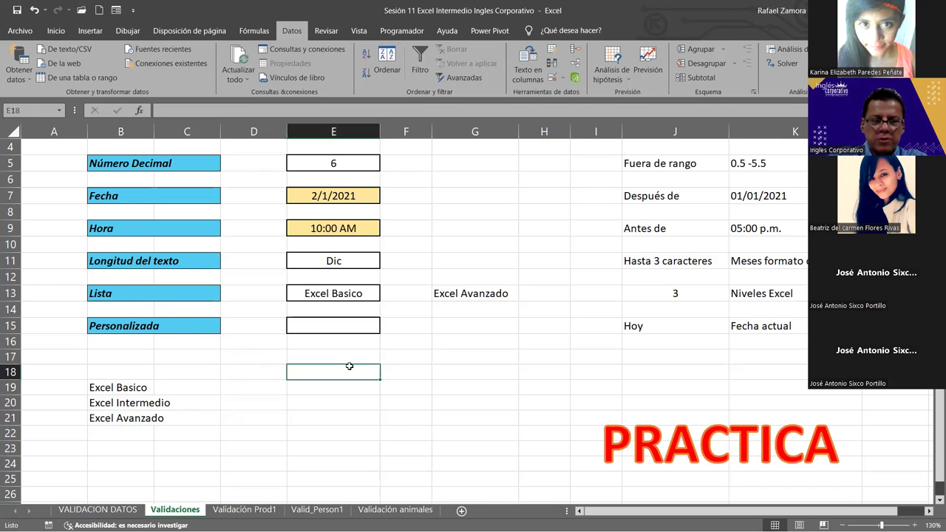
left_click_drag(118, 387, 114, 420)
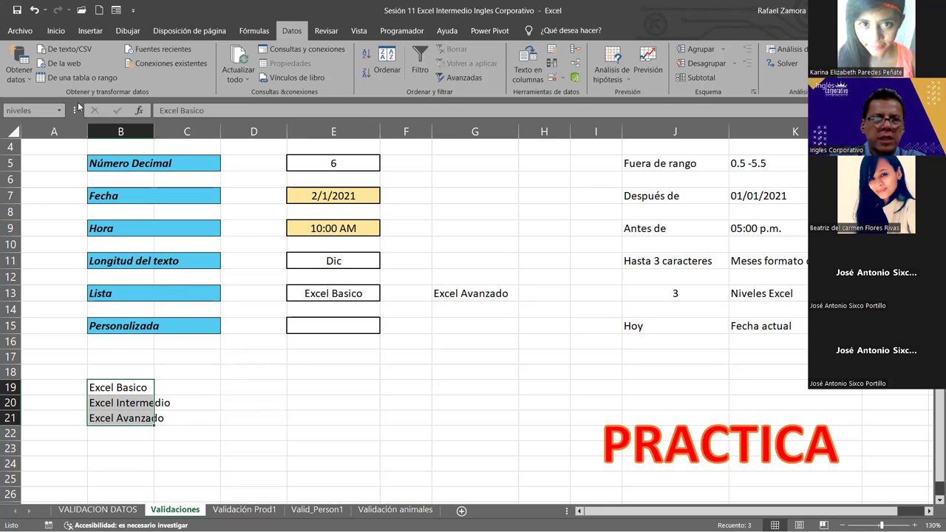
left_click(550, 293)
left_click_drag(570, 131, 614, 126)
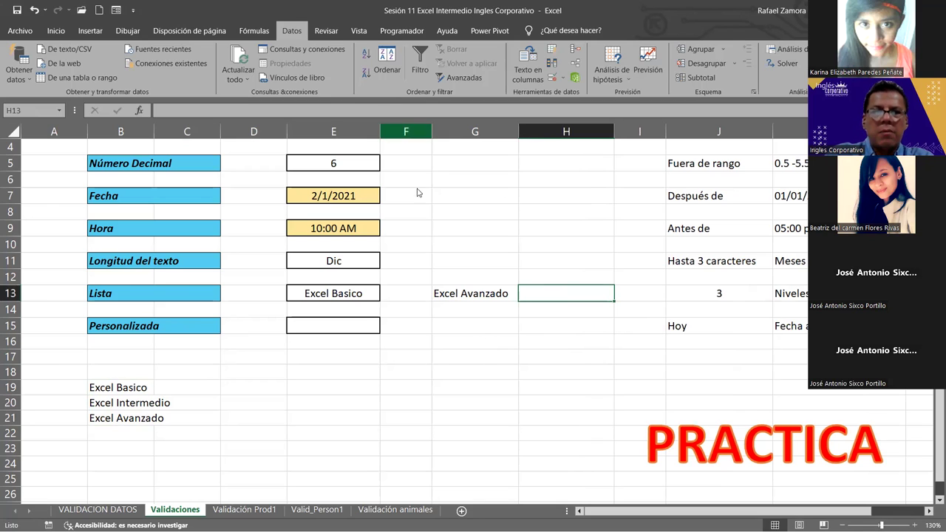
left_click(553, 80)
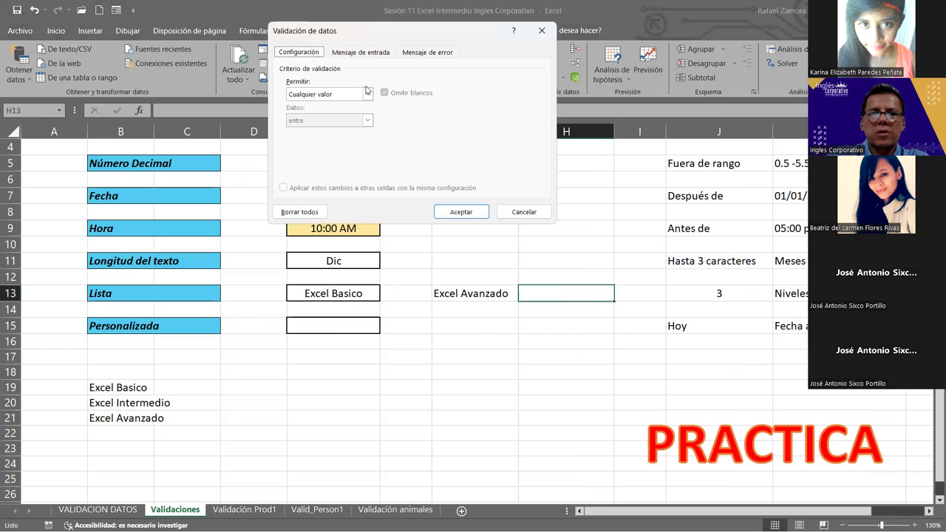
left_click(322, 95)
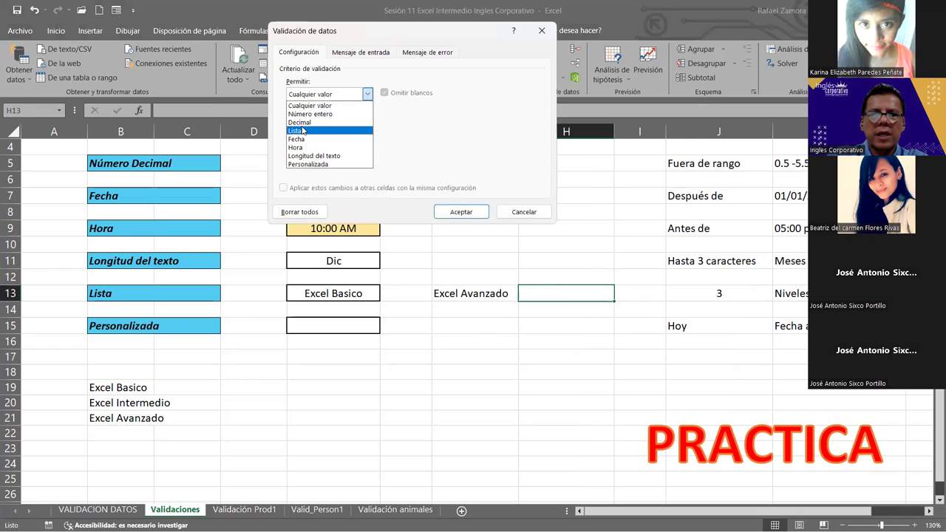
left_click(302, 131)
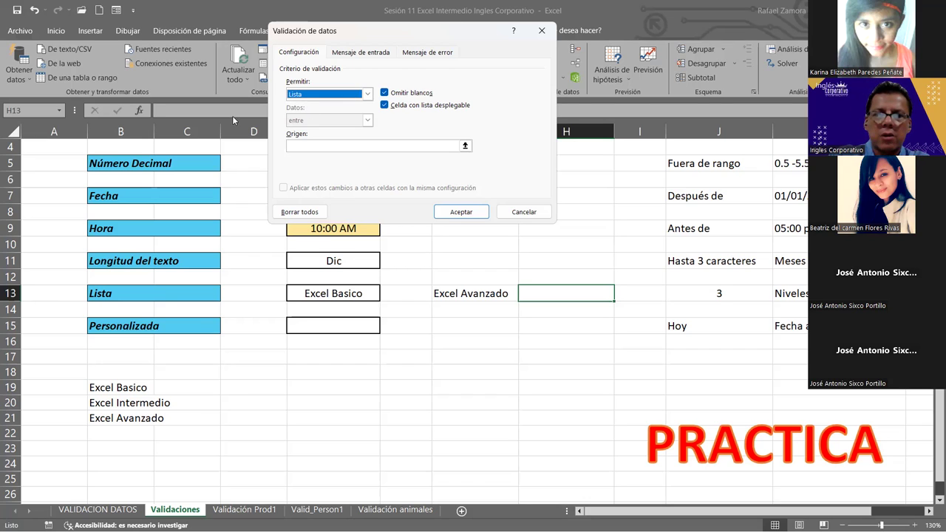
left_click(316, 149)
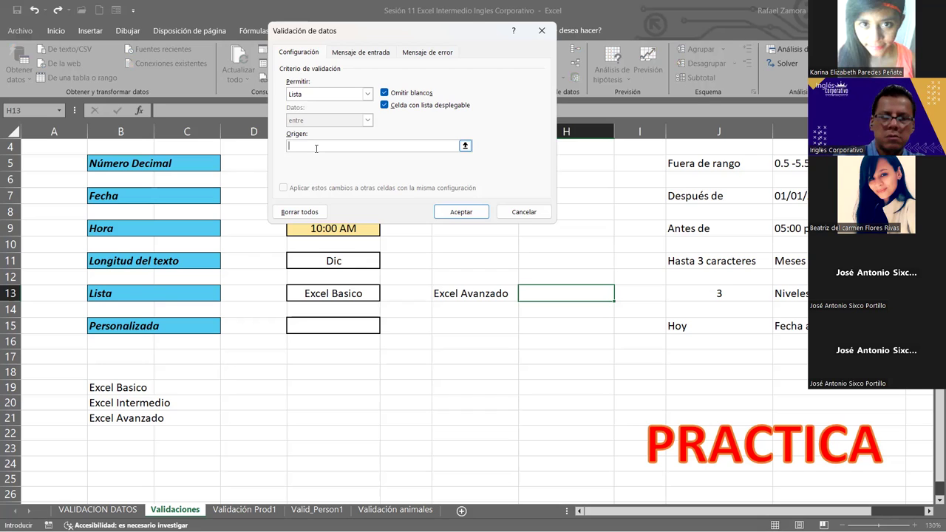
type("=")
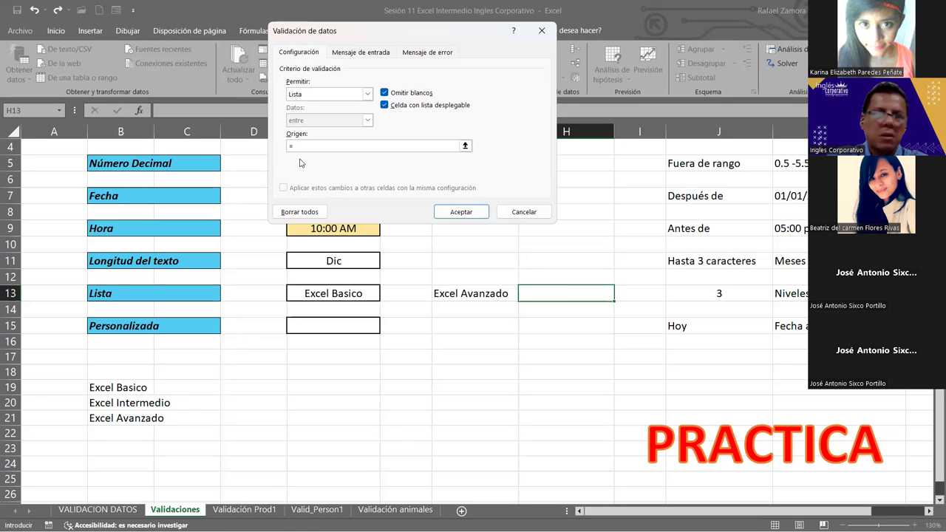
left_click(530, 212)
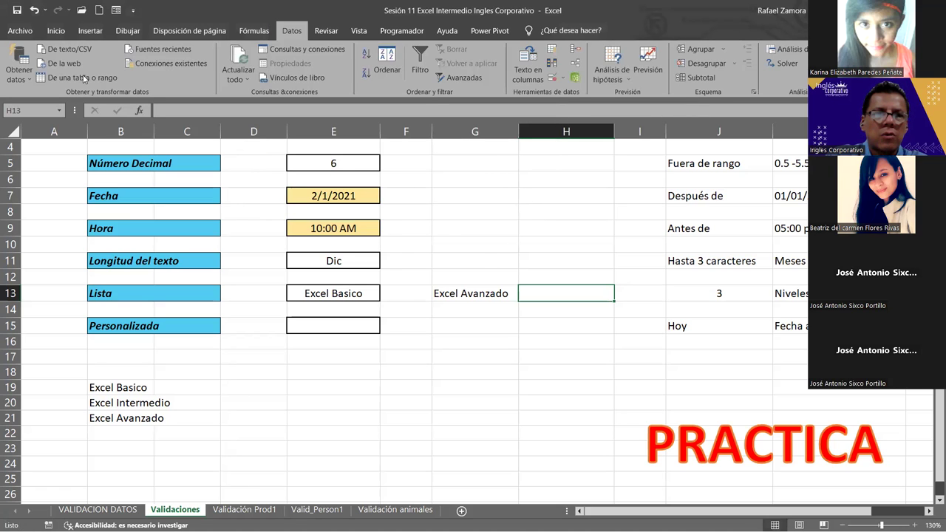
left_click(55, 31)
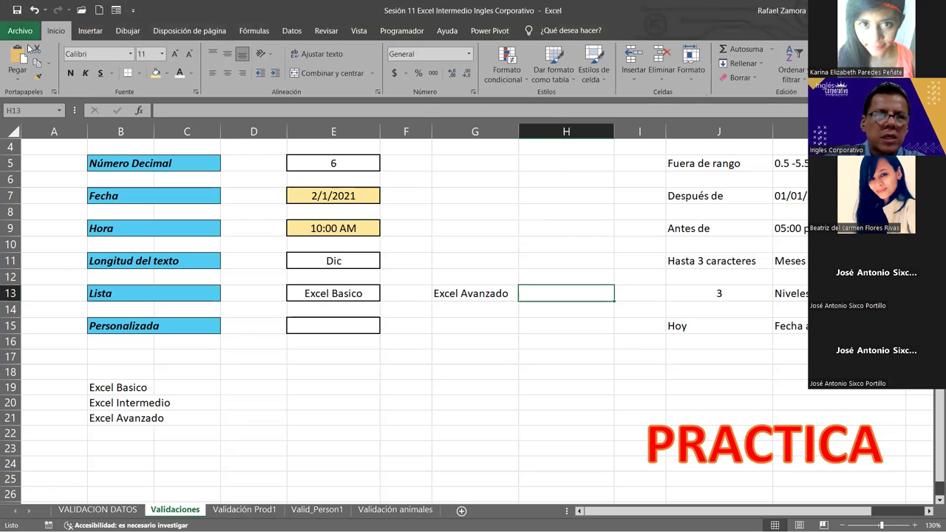
left_click(59, 111)
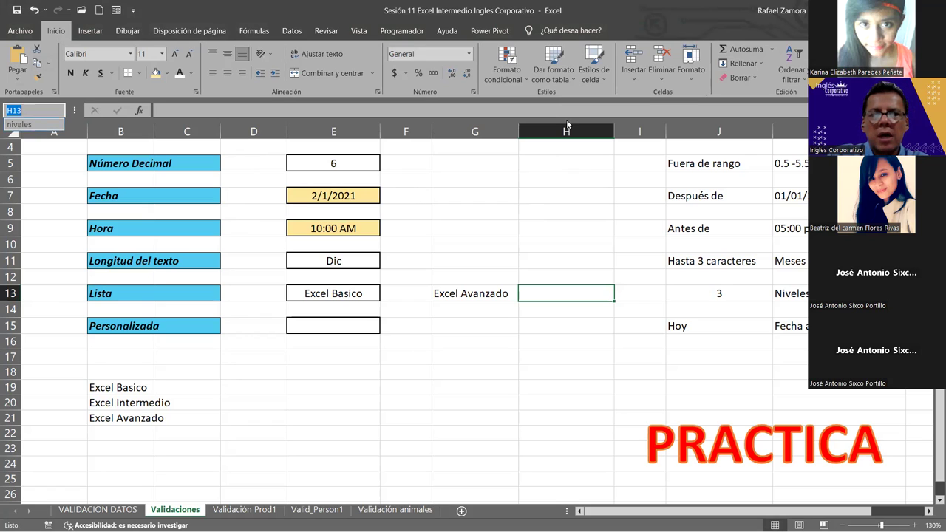
key("Escape")
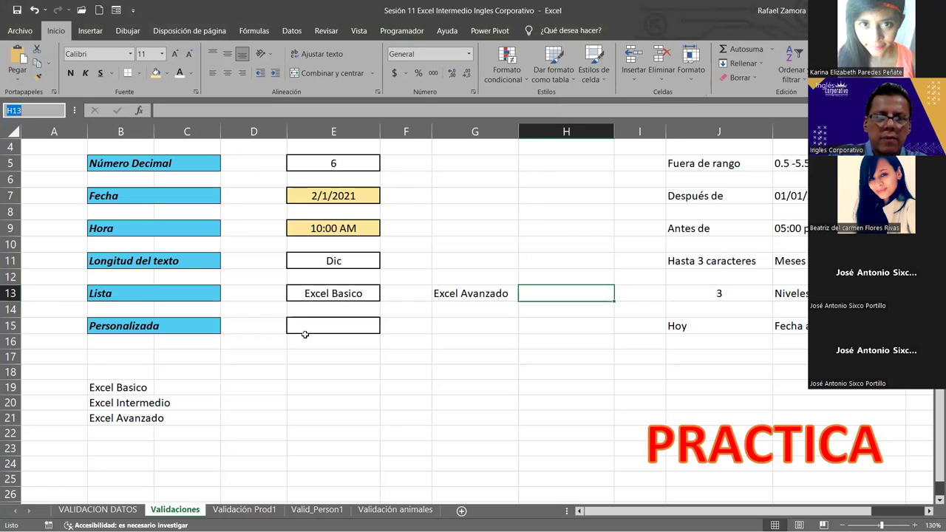
left_click(591, 290)
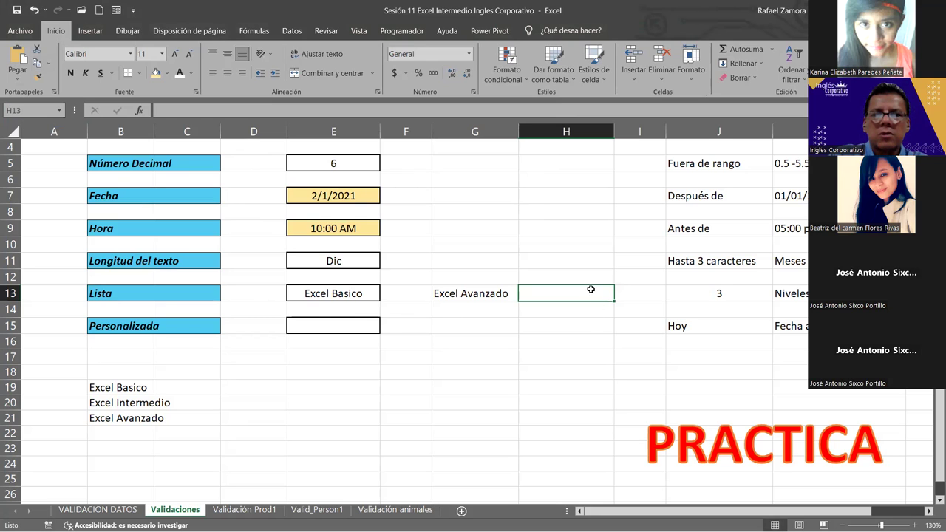
left_click(291, 30)
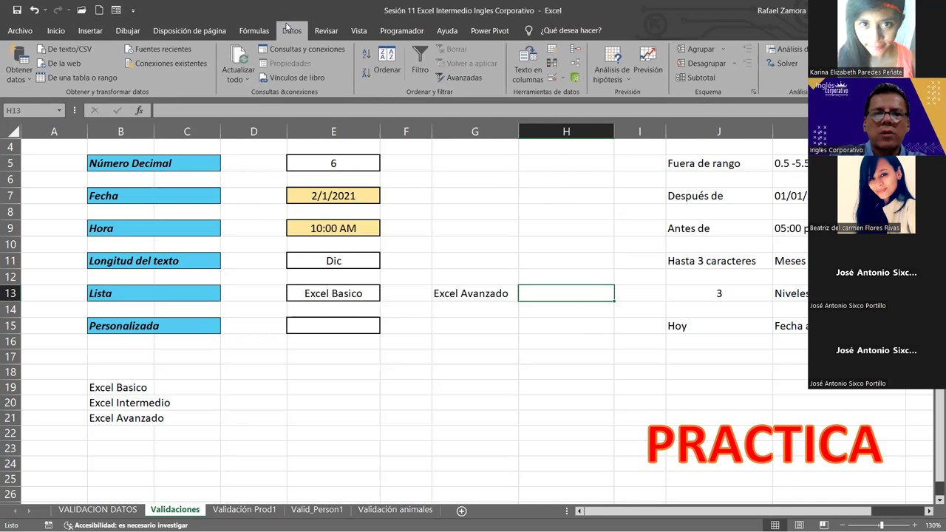
Give H13 a Lista validation with source niveles and open its dropdown of three levels.
left_click(555, 77)
left_click(342, 94)
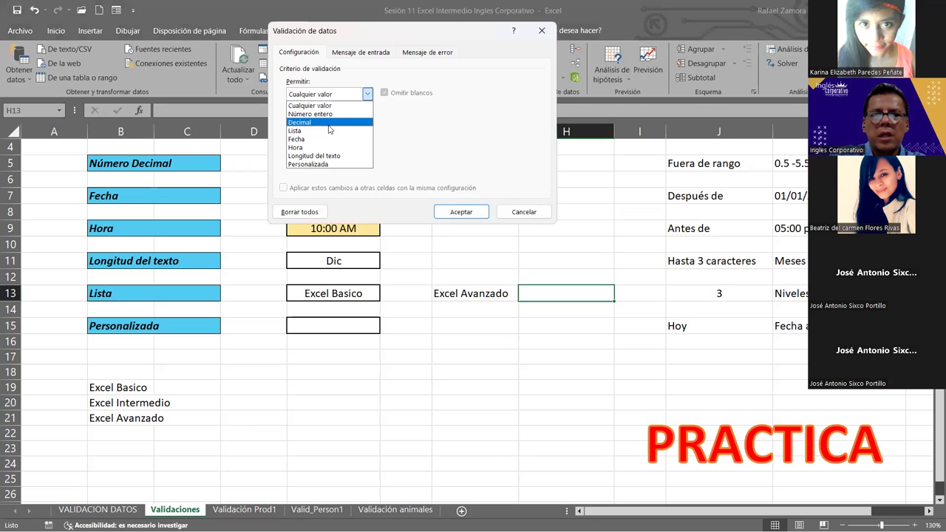
left_click(327, 132)
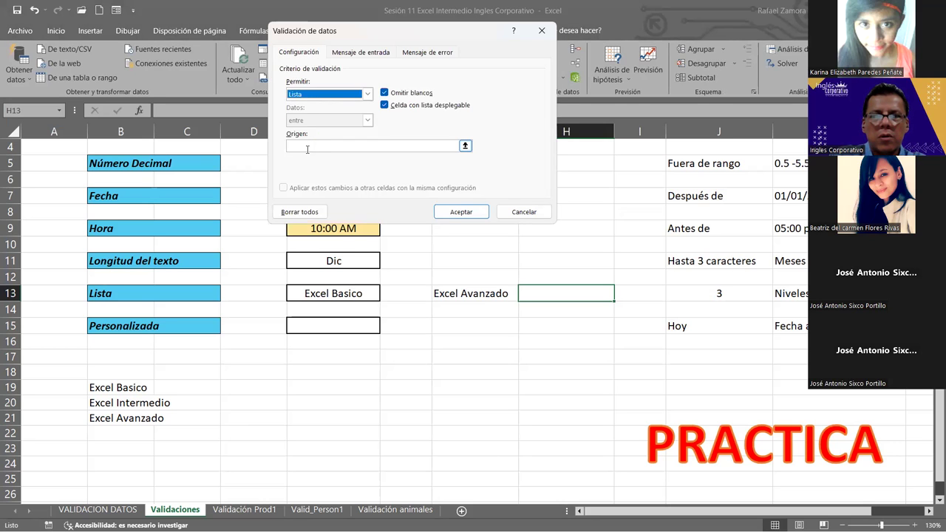
left_click(307, 148)
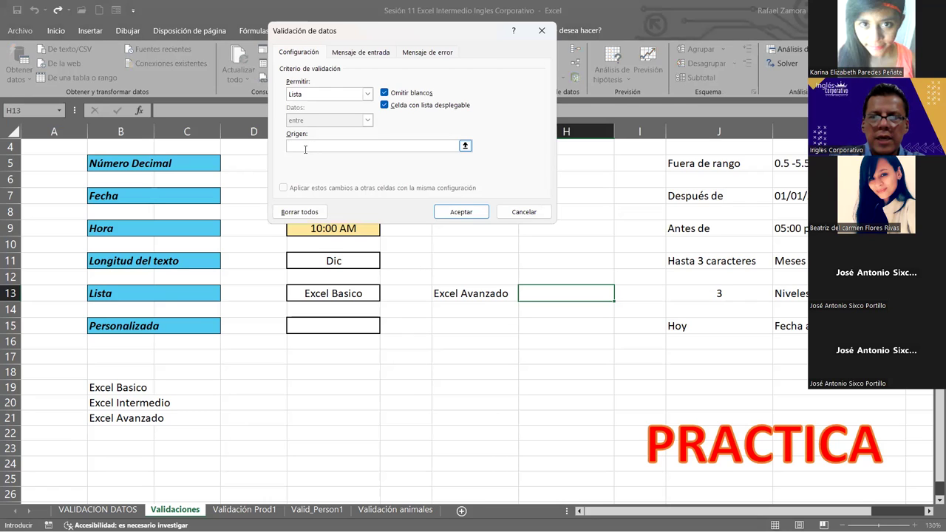
left_click(255, 147)
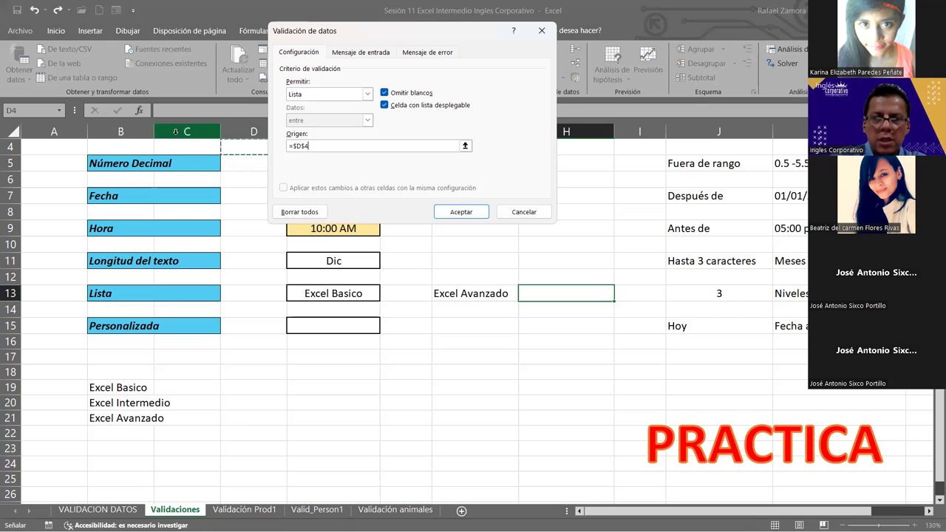
left_click(333, 145)
type(")")
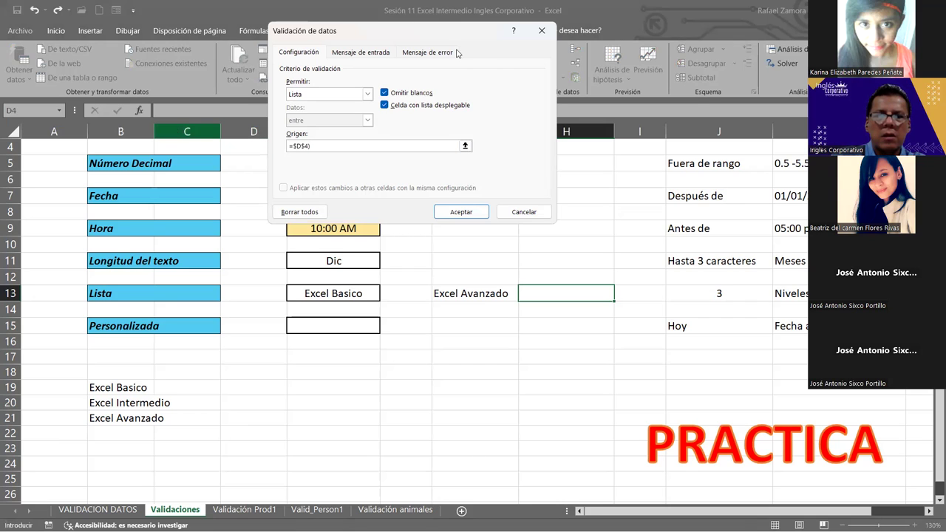
key("BackSpace")
key("BackSpace")
key("BackSpace")
key("BackSpace")
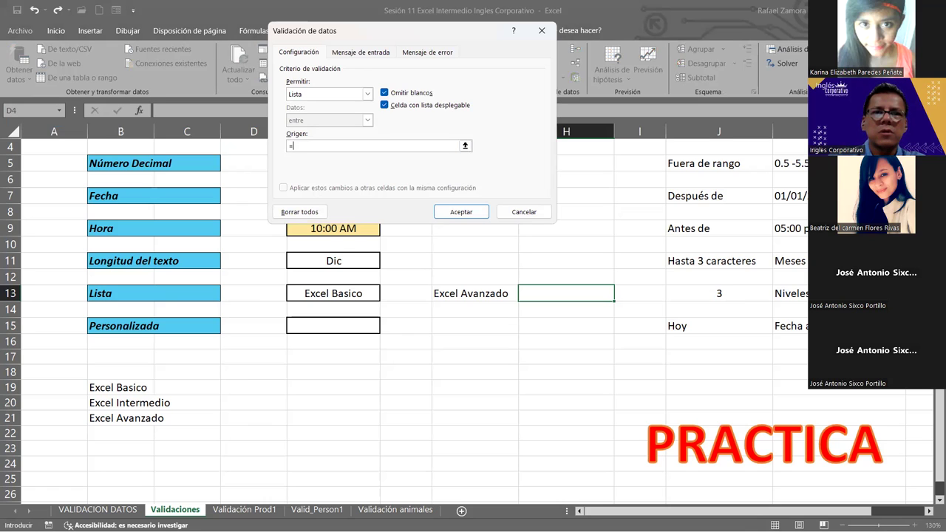
type("niveles")
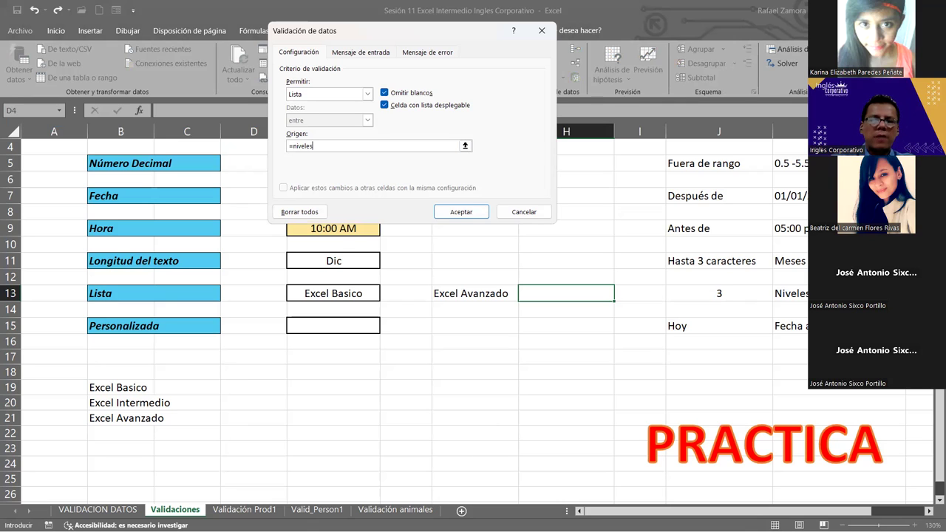
left_click(458, 213)
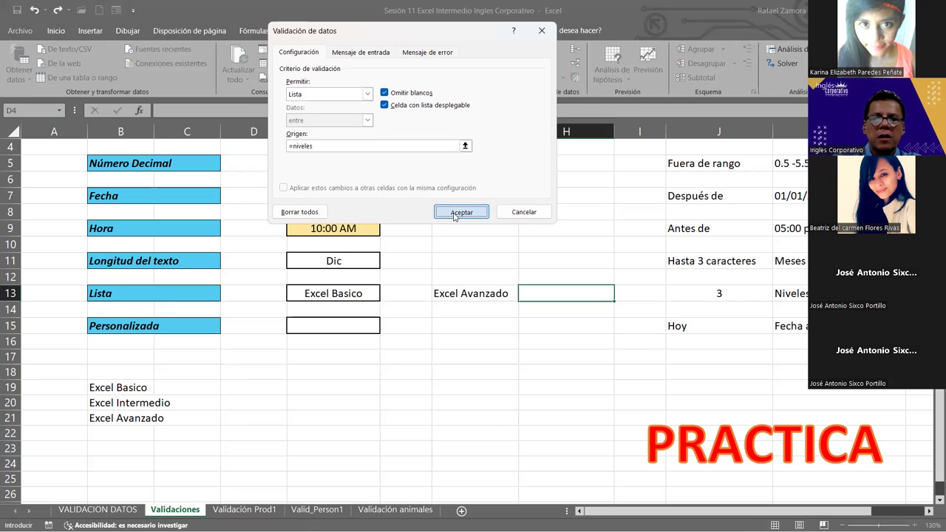
left_click(623, 298)
left_click(597, 293)
left_click(619, 295)
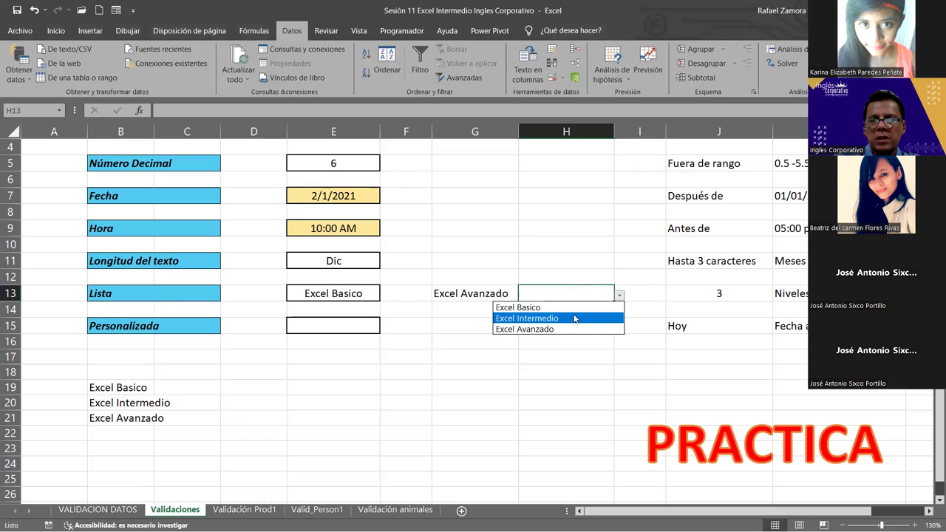
Pick Excel Intermedio from H13's dropdown.
left_click(575, 317)
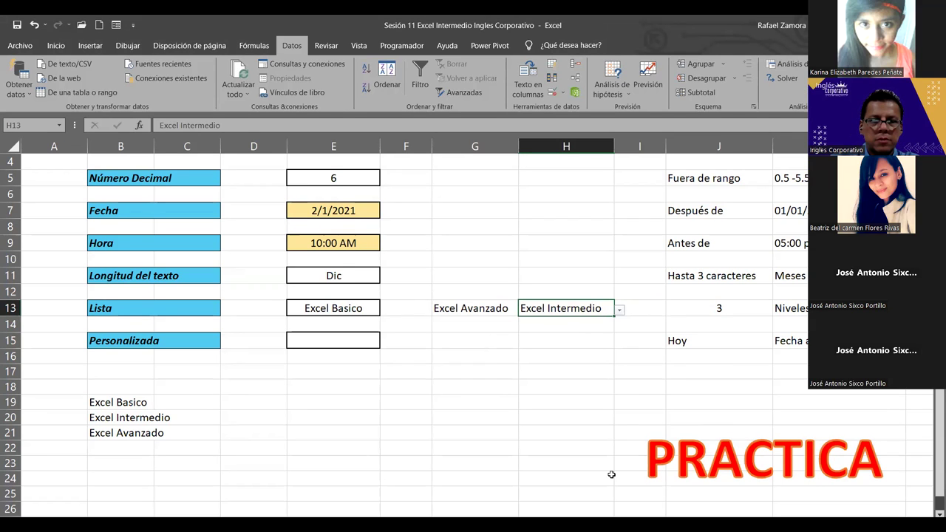
scroll(377, 406, "up", 1)
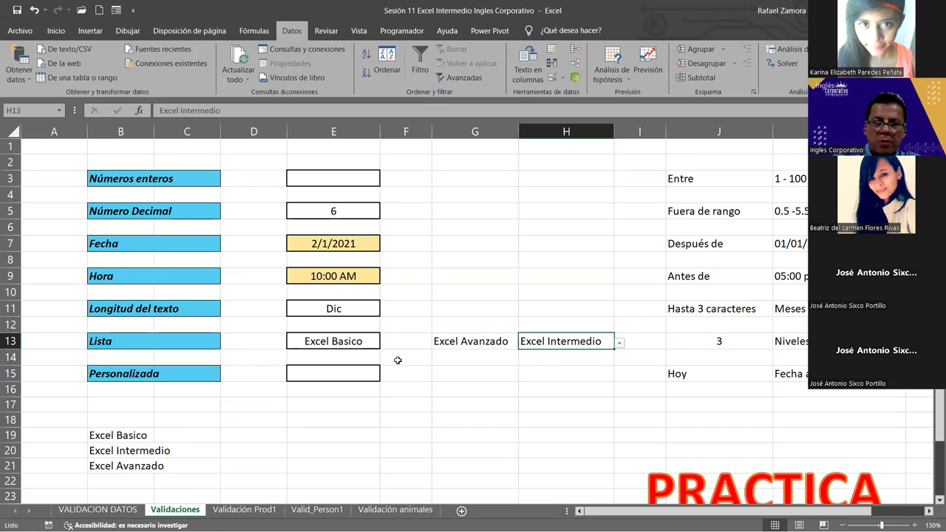
left_click(466, 377)
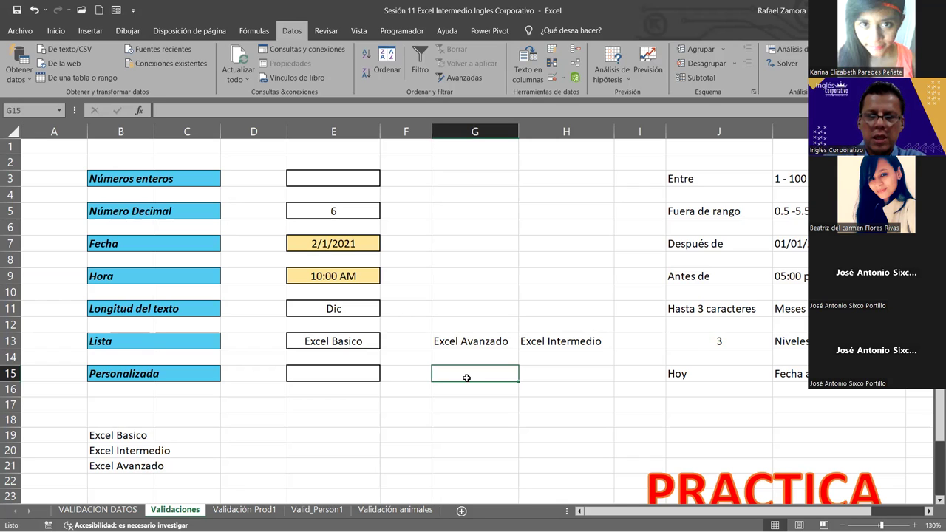
Set E13 to Excel Intermedio from its list, then select E15.
left_click(357, 338)
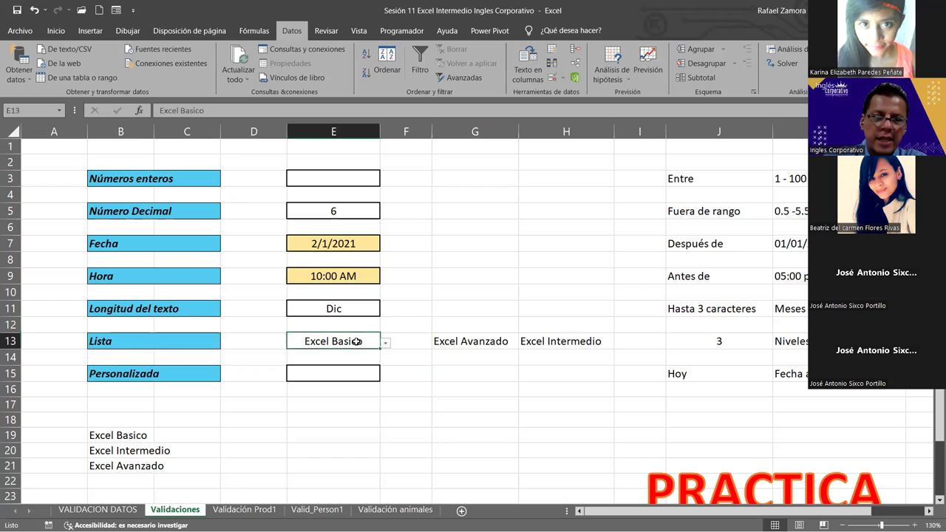
left_click(385, 342)
left_click(353, 367)
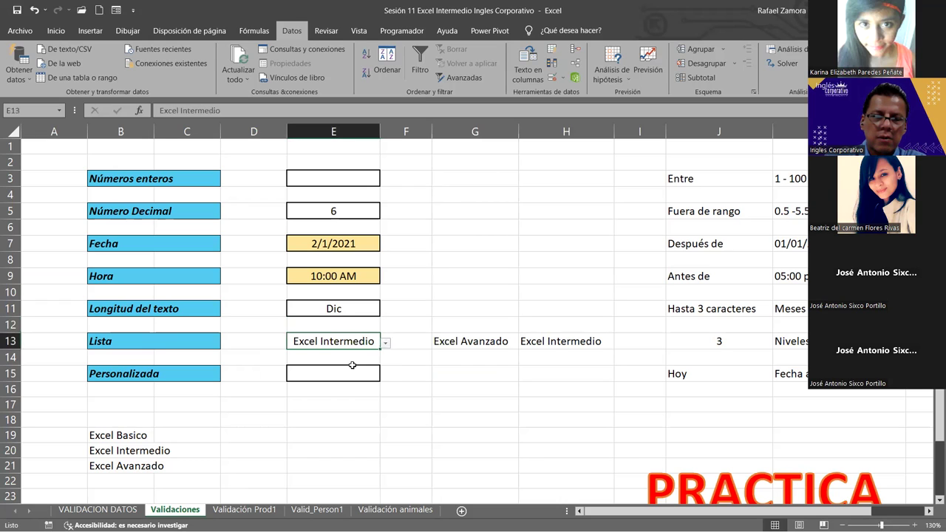
left_click(452, 326)
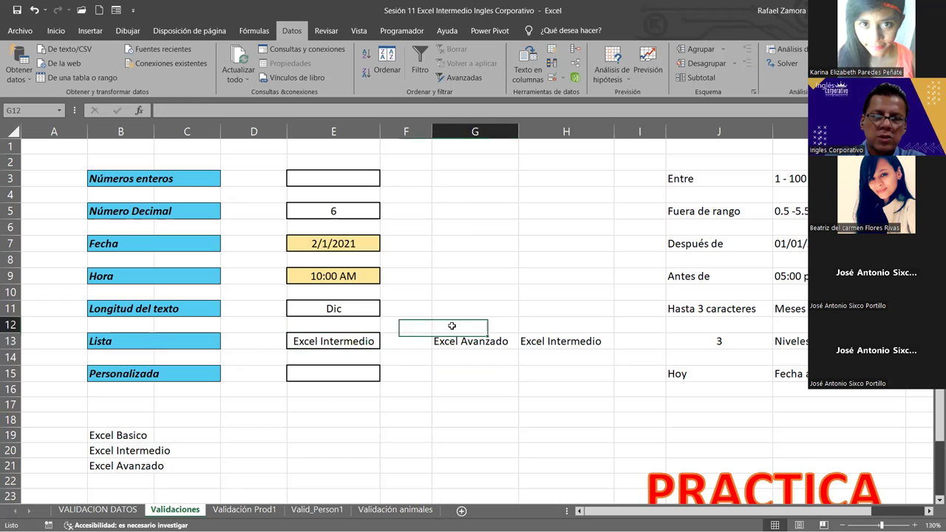
left_click(298, 371)
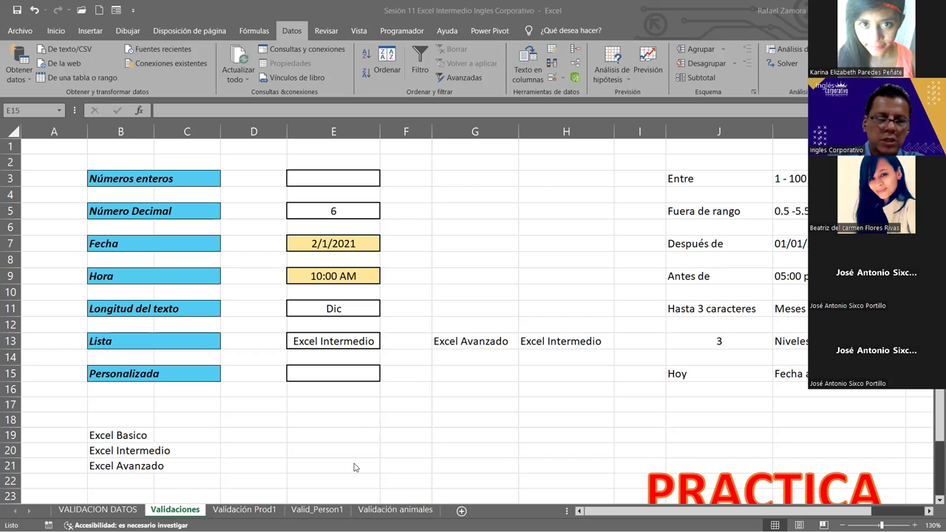
left_click(352, 369)
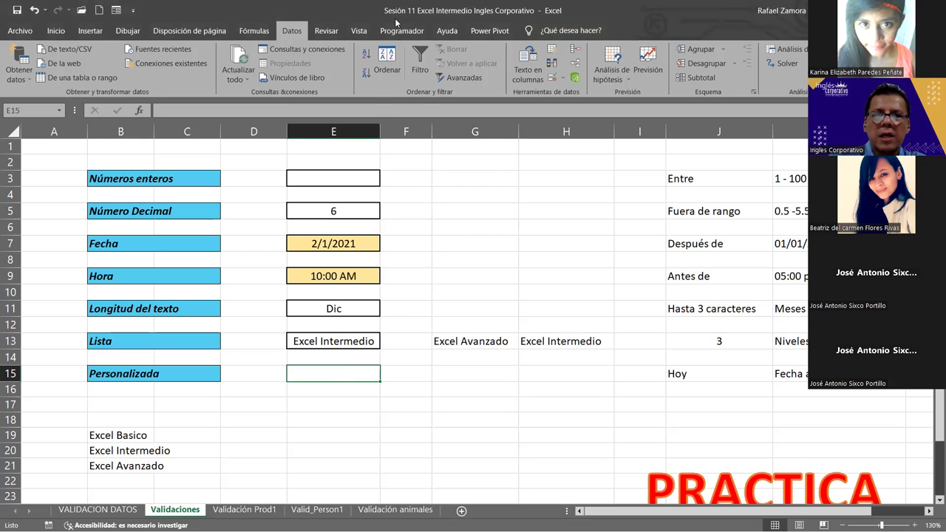
left_click(902, 11)
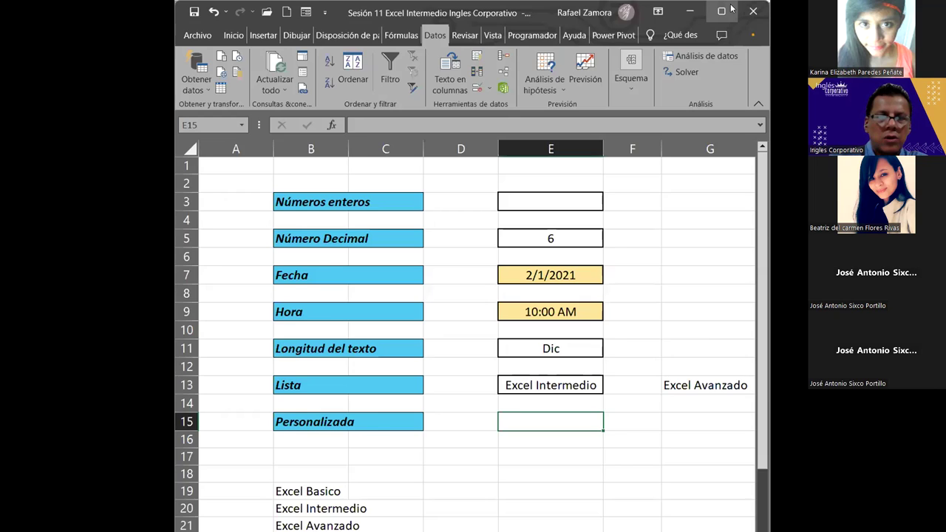
left_click(722, 11)
left_click_drag(333, 420, 408, 421)
mouse_move(665, 515)
left_mouse_down()
mouse_move(718, 515)
mouse_move(664, 515)
left_mouse_up()
left_click(326, 389)
left_click(330, 368)
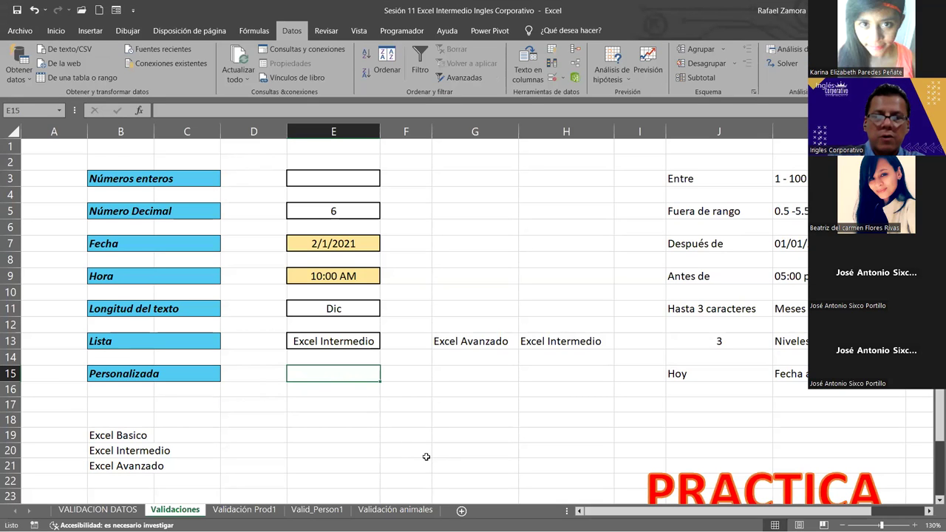
left_click(349, 445)
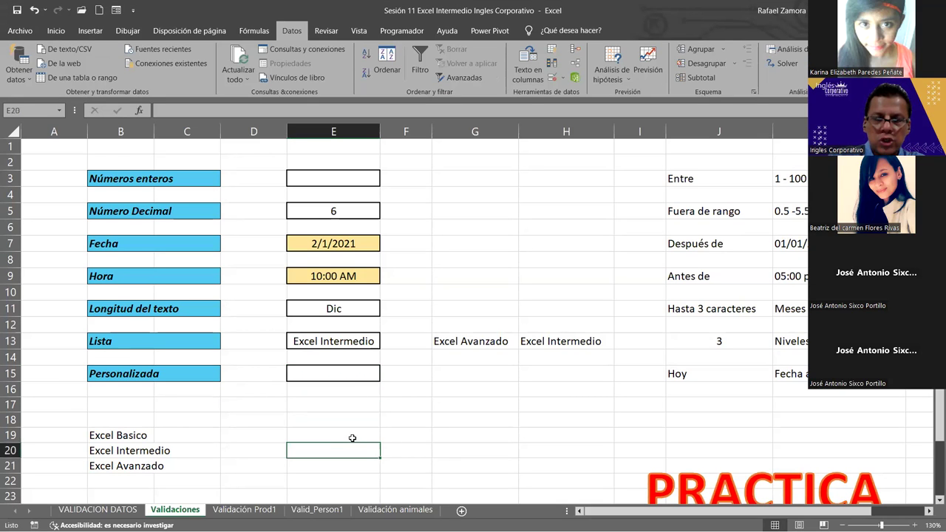
Enter =IGUAL(B19,B20) in E19 so it returns FALSO.
left_click(352, 439)
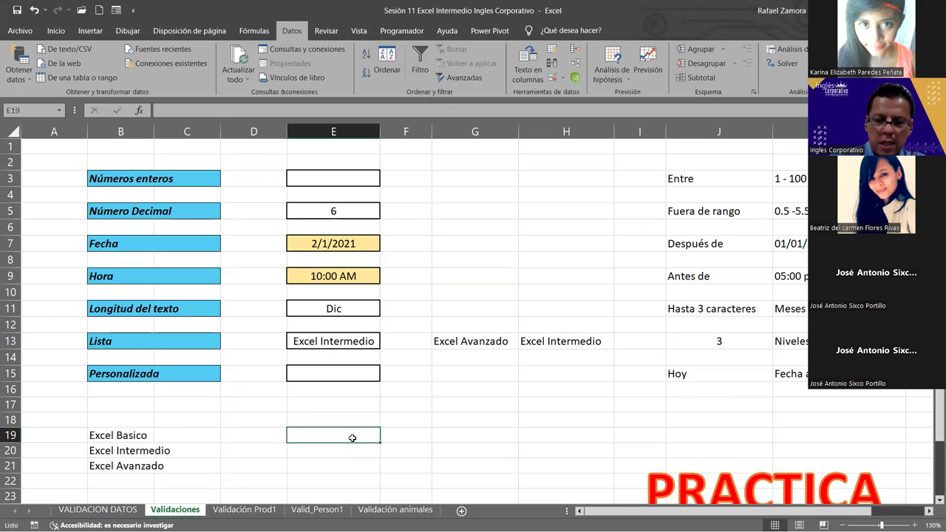
type("0")
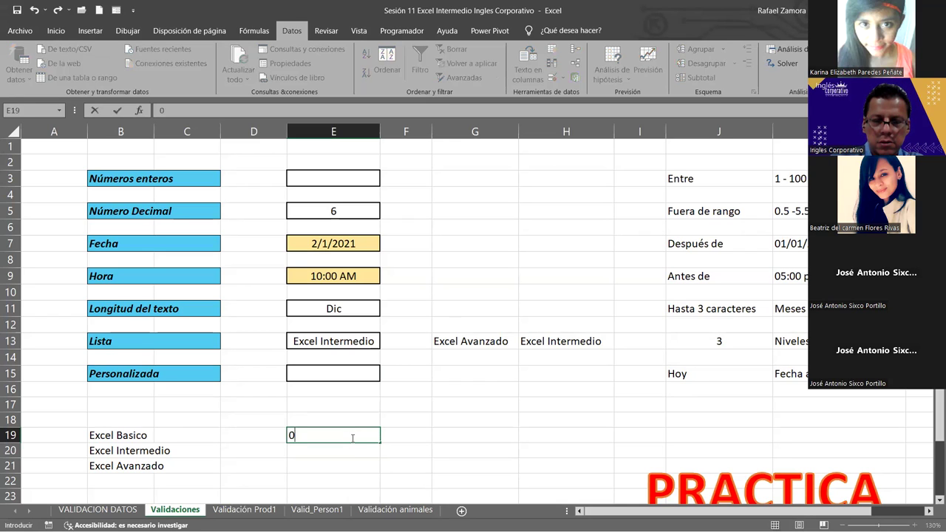
key("BackSpace")
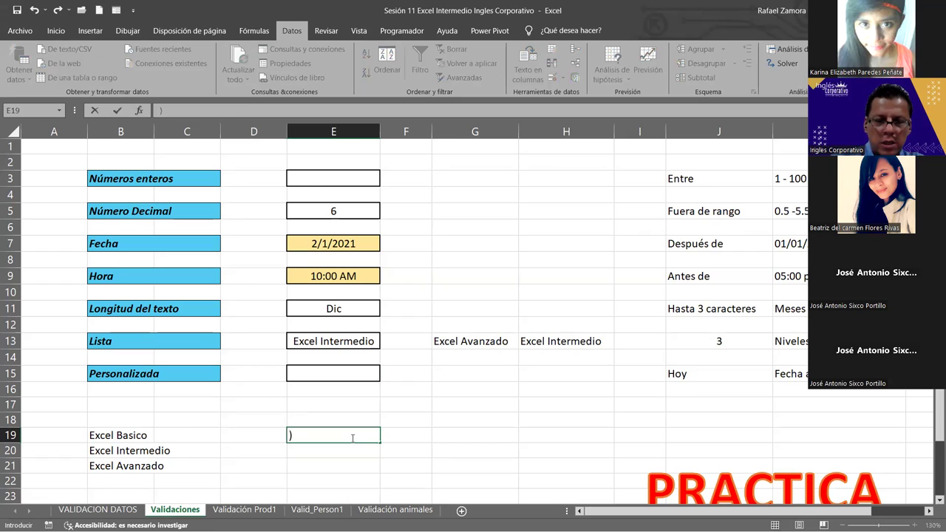
type("=igual")
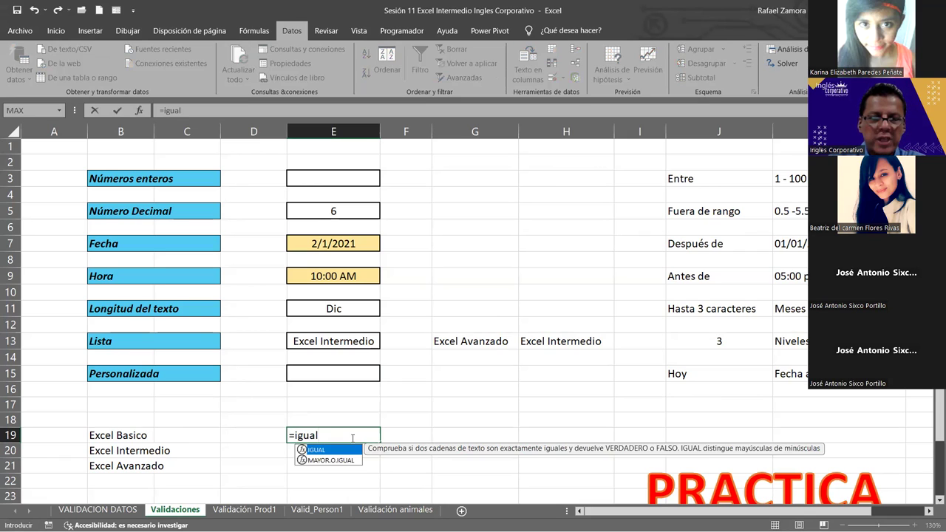
key("Tab")
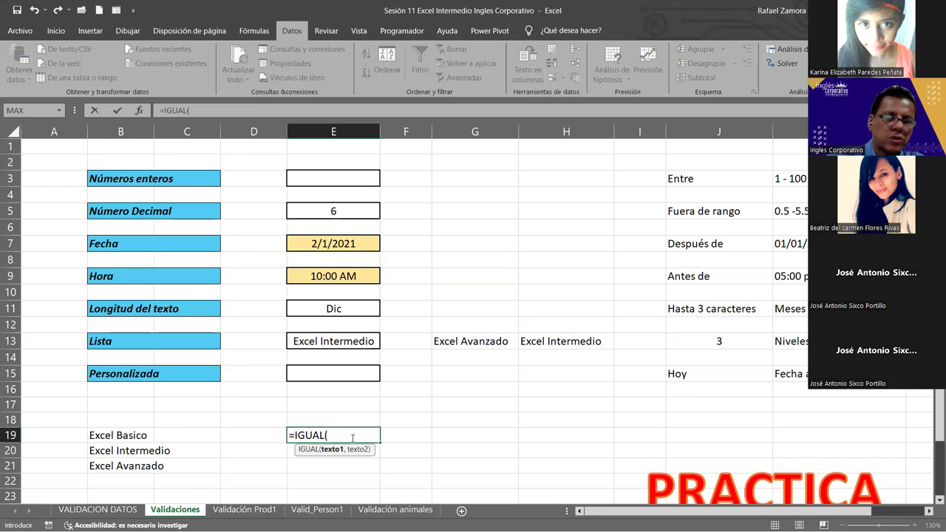
left_click(105, 435)
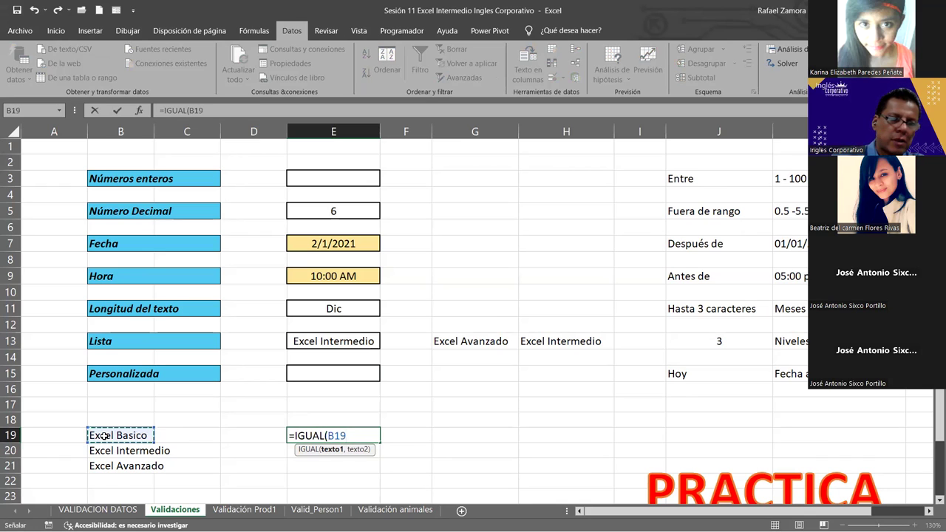
type(",")
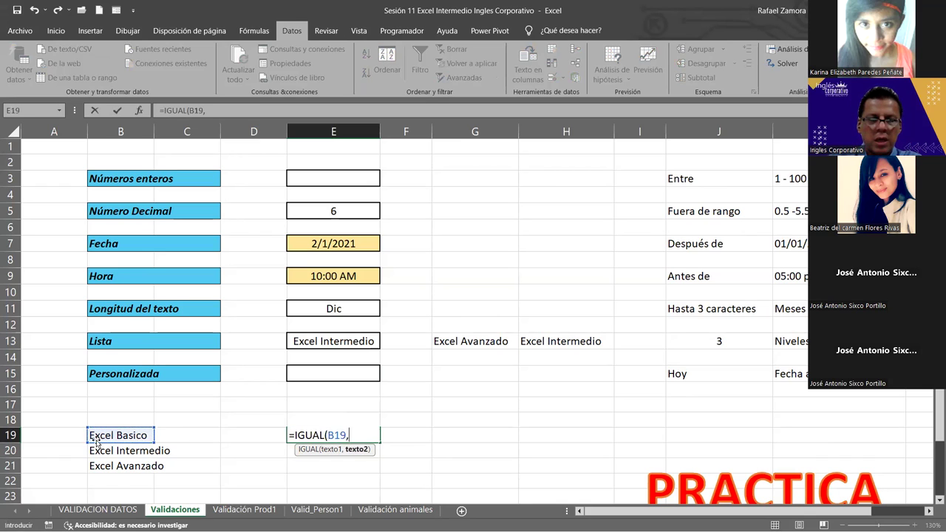
left_click(100, 452)
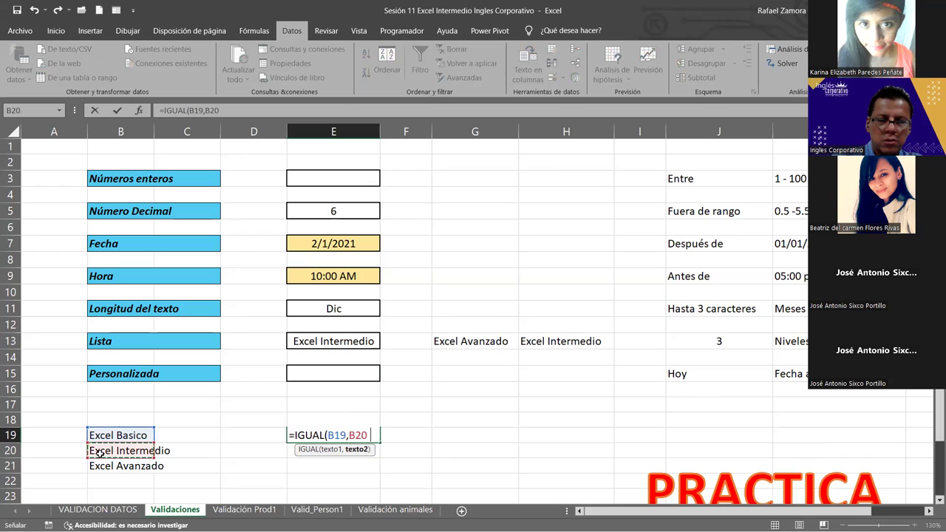
type(")")
key("Return")
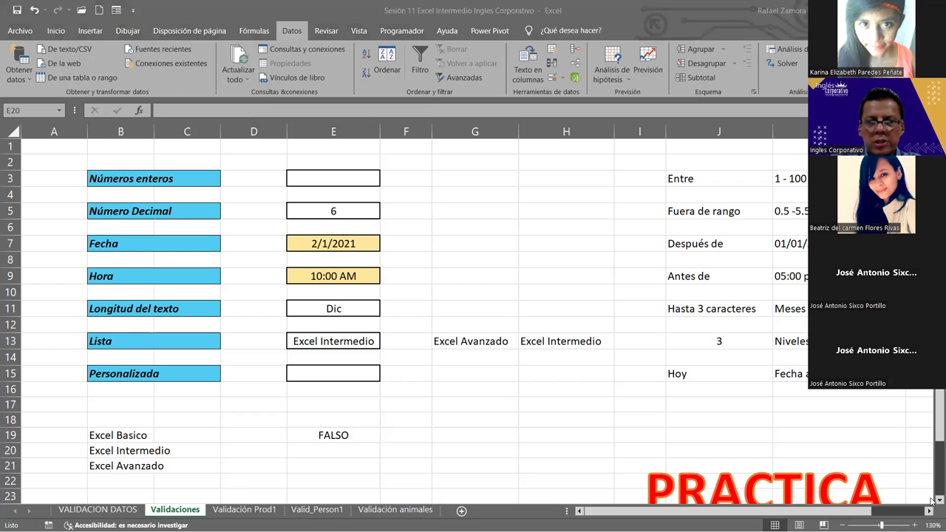
left_click(495, 196)
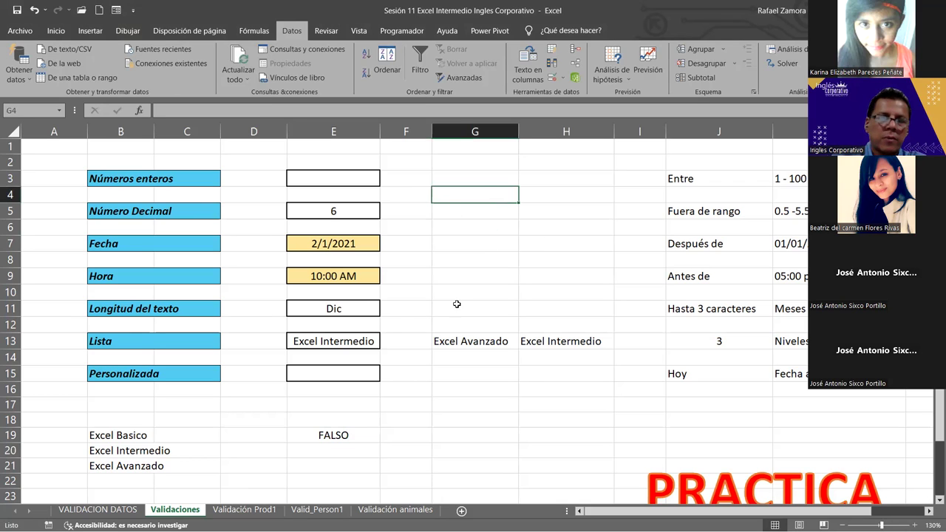
Enter =HOY() in E22 so it displays today's date, 11/10/2023.
left_click(334, 416)
left_click(346, 394)
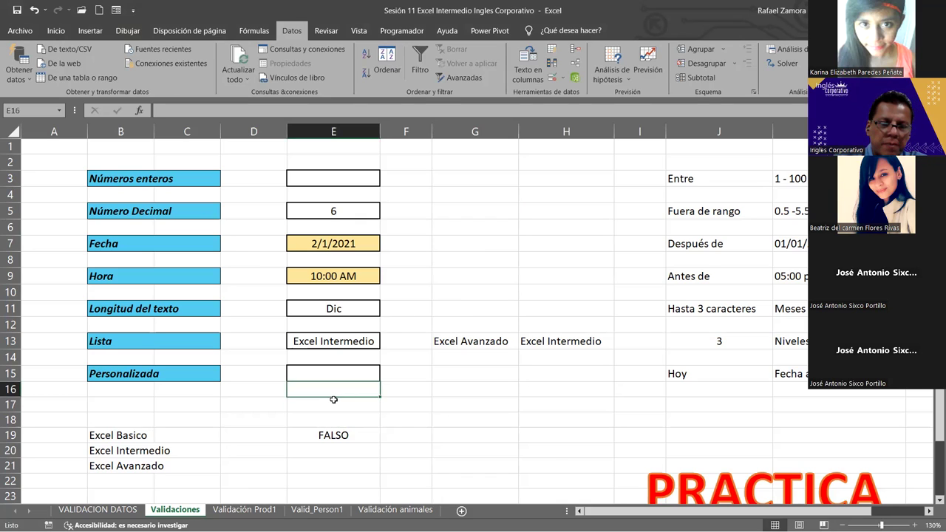
left_click(330, 404)
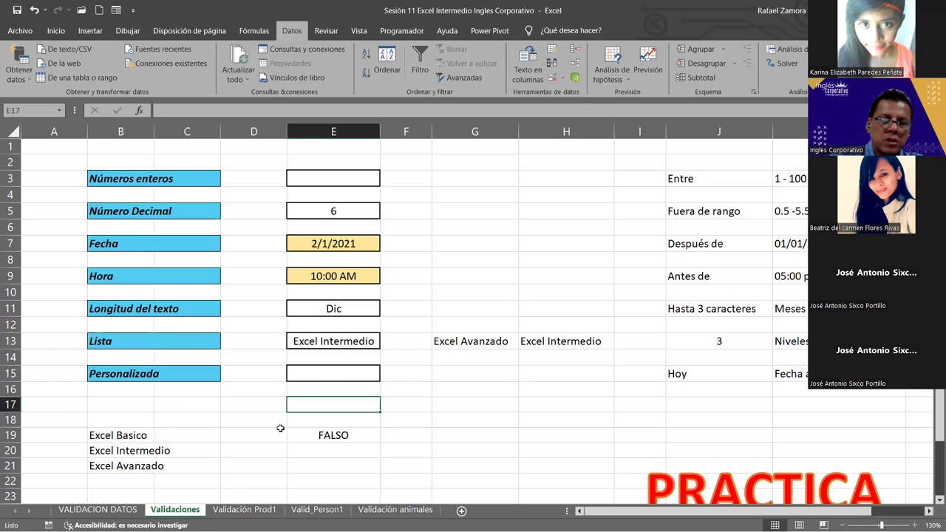
left_click(332, 475)
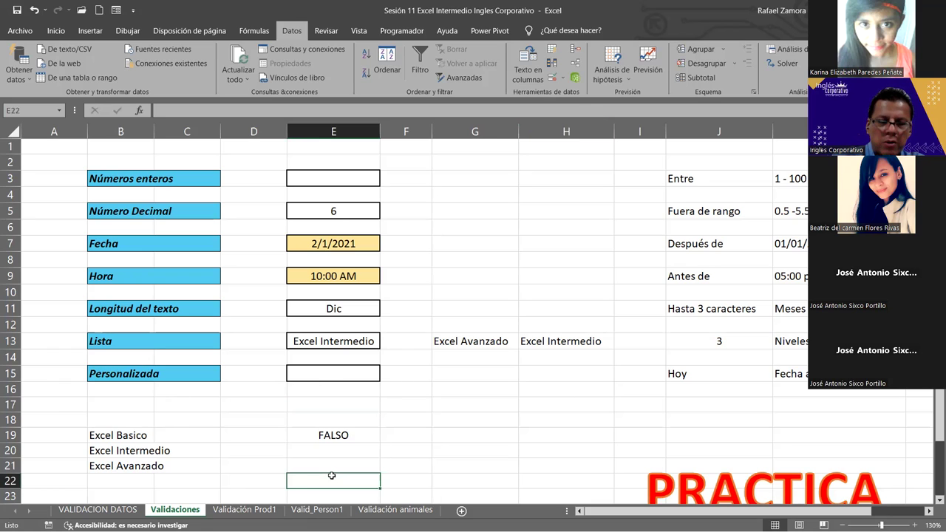
double_click(332, 476)
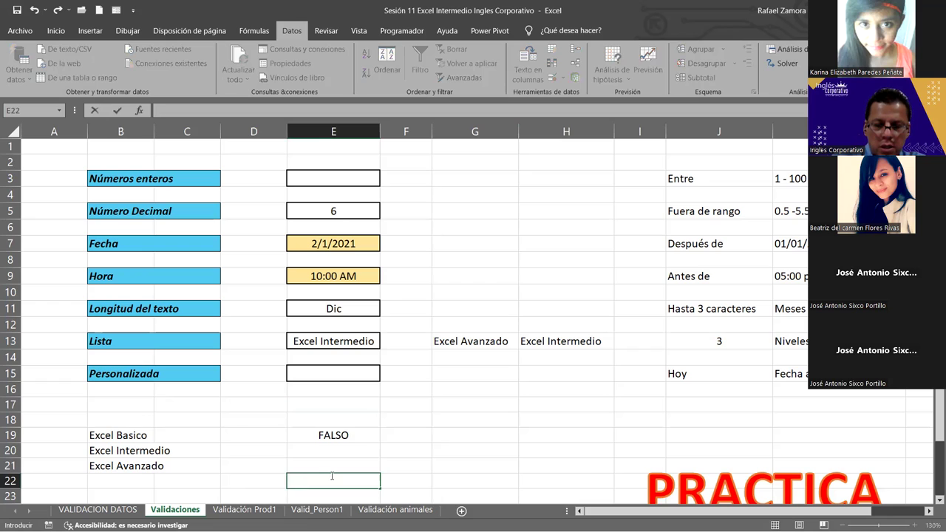
type("=")
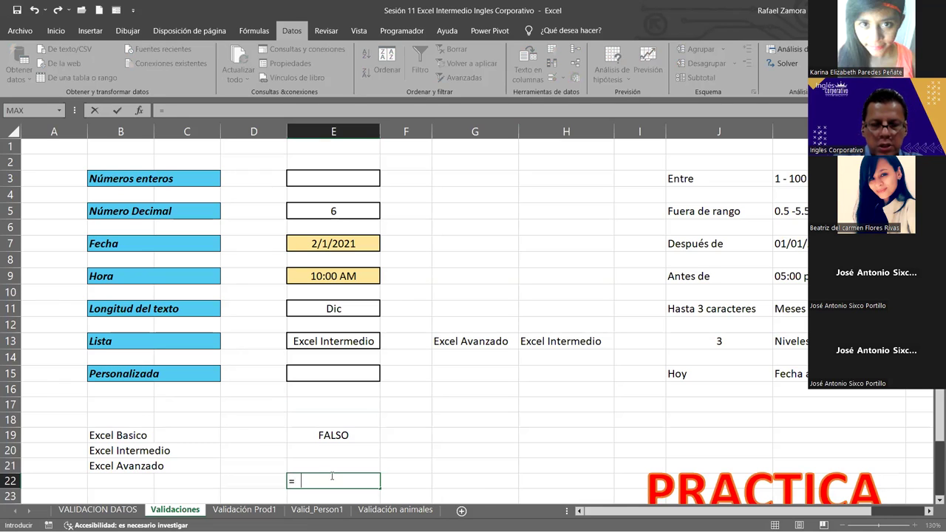
type("hoy")
key("Tab")
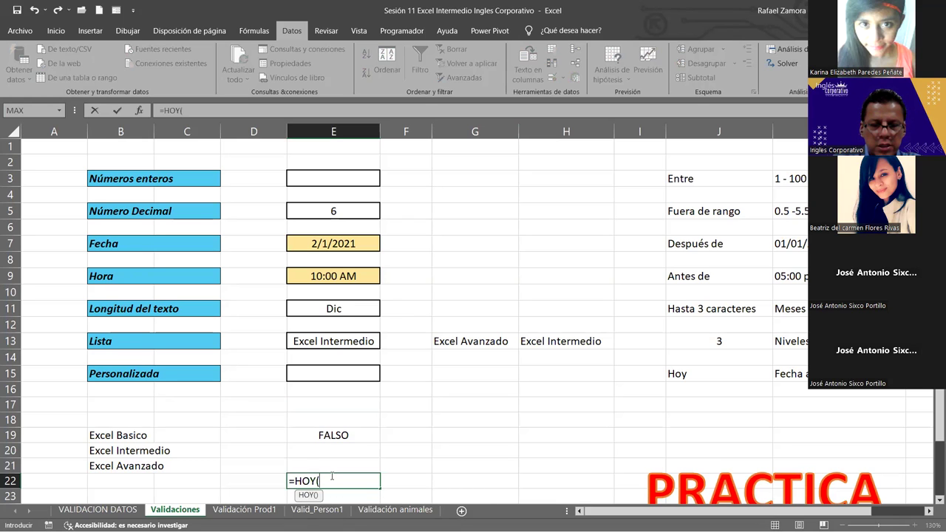
type(")")
key("Return")
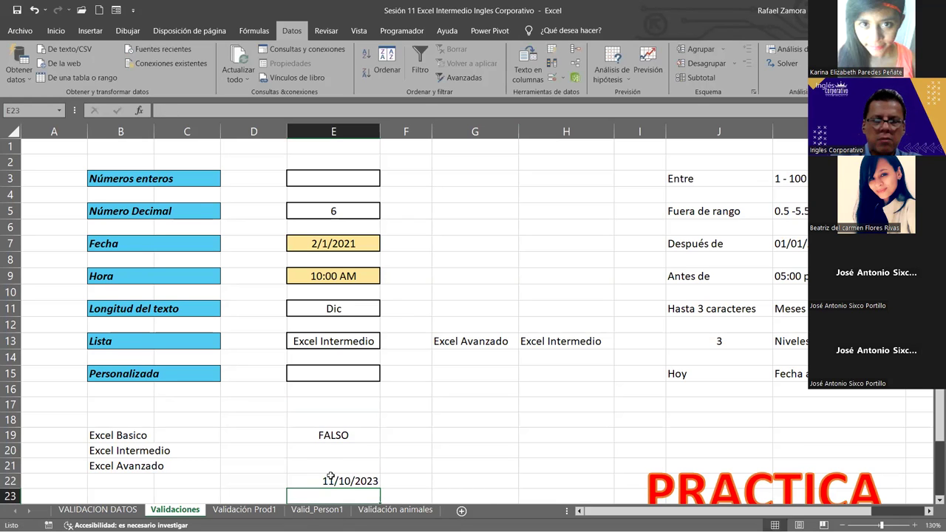
scroll(331, 477, "down", 2)
scroll(331, 477, "down", 1)
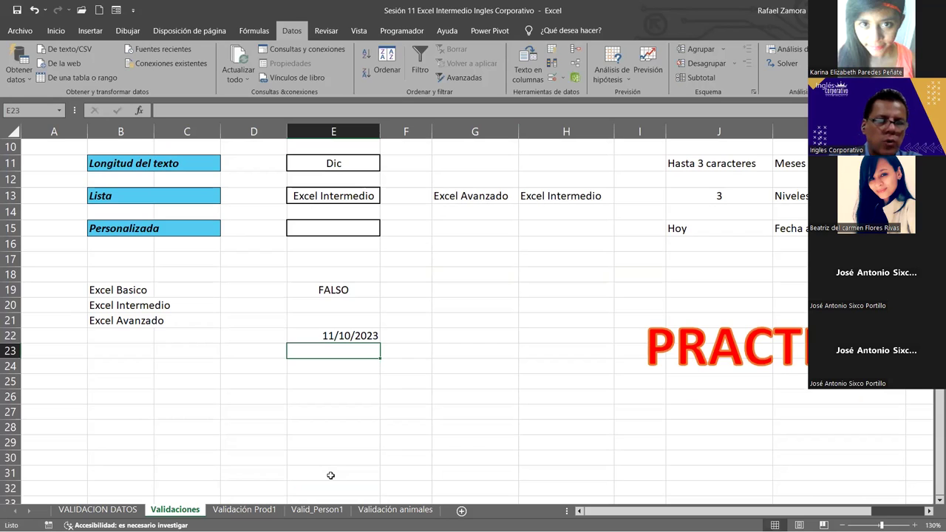
Check E22's formula, then begin an IGUAL formula in E24 referencing E22.
left_click(358, 334)
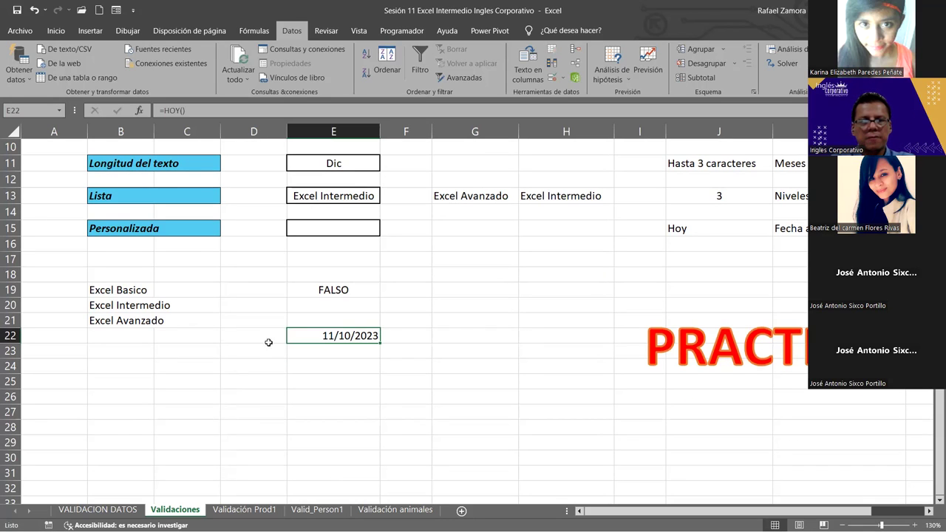
double_click(353, 337)
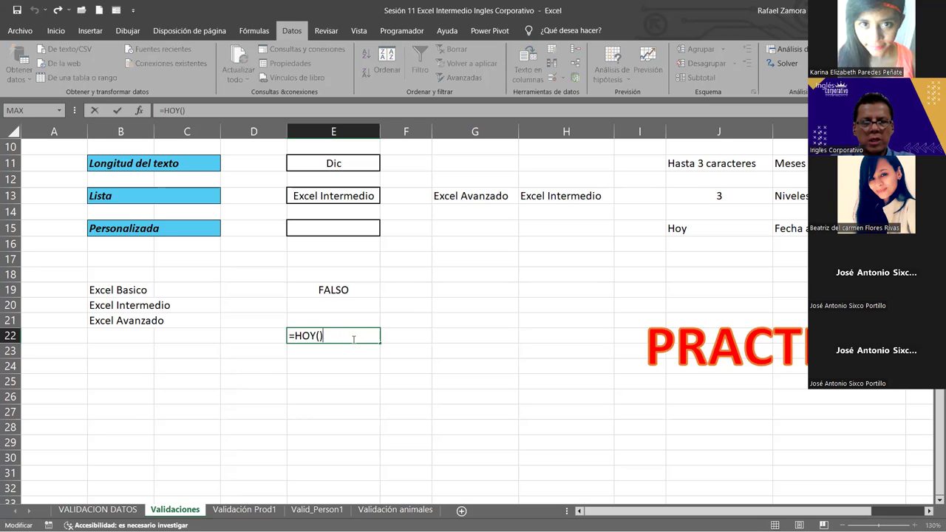
left_click(373, 364)
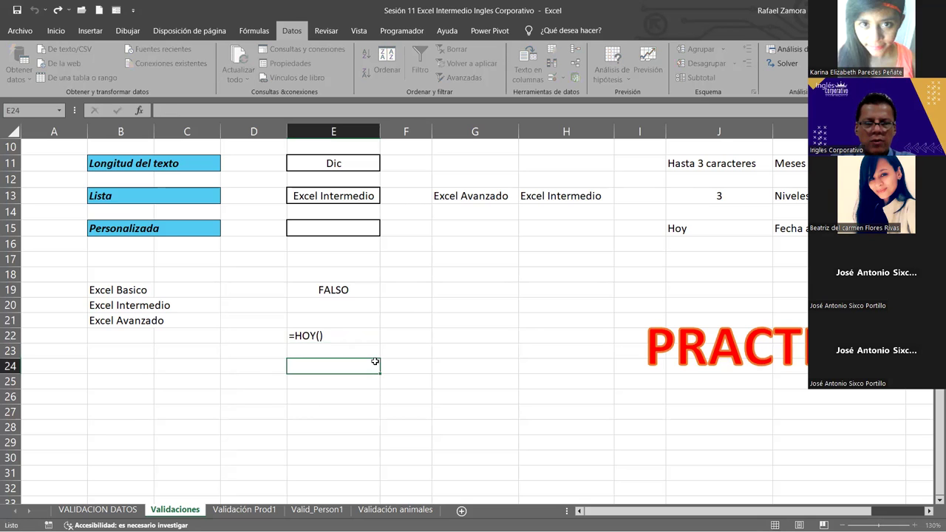
double_click(374, 363)
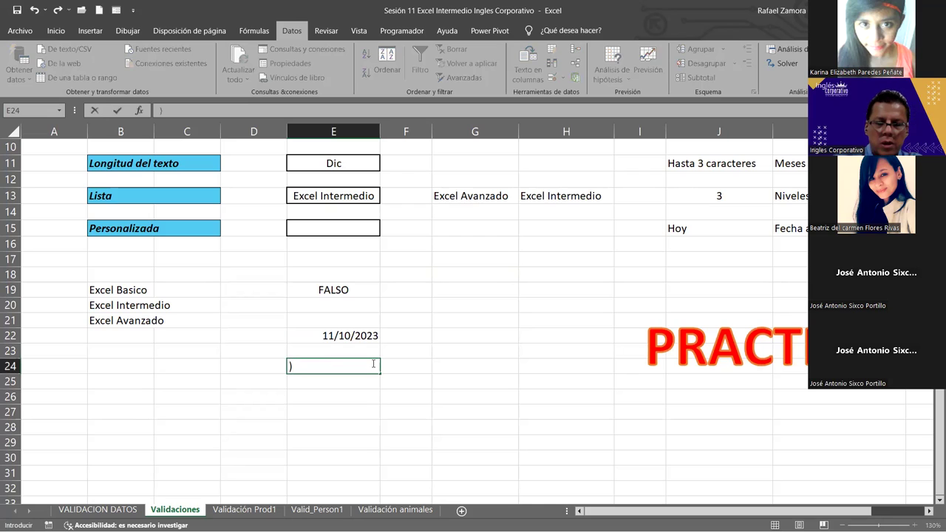
type("=")
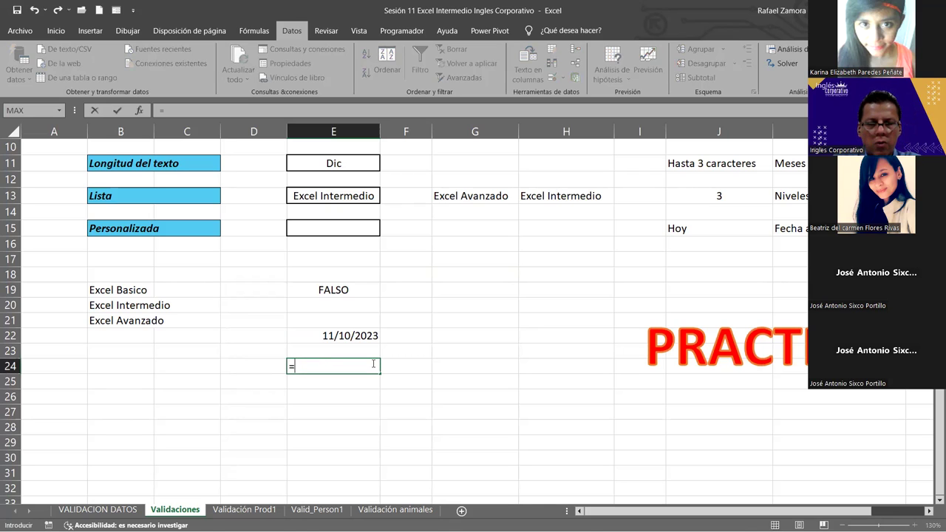
type("igual")
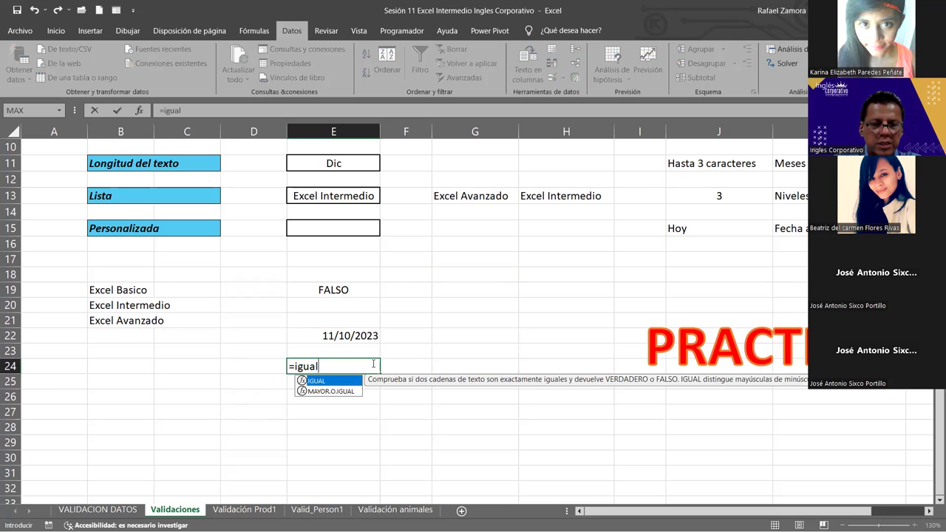
key("Tab")
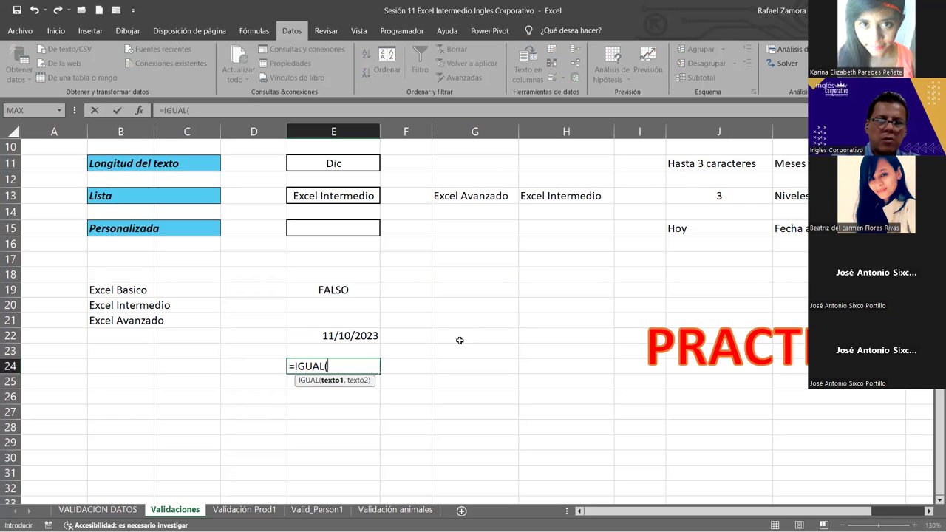
left_click(348, 338)
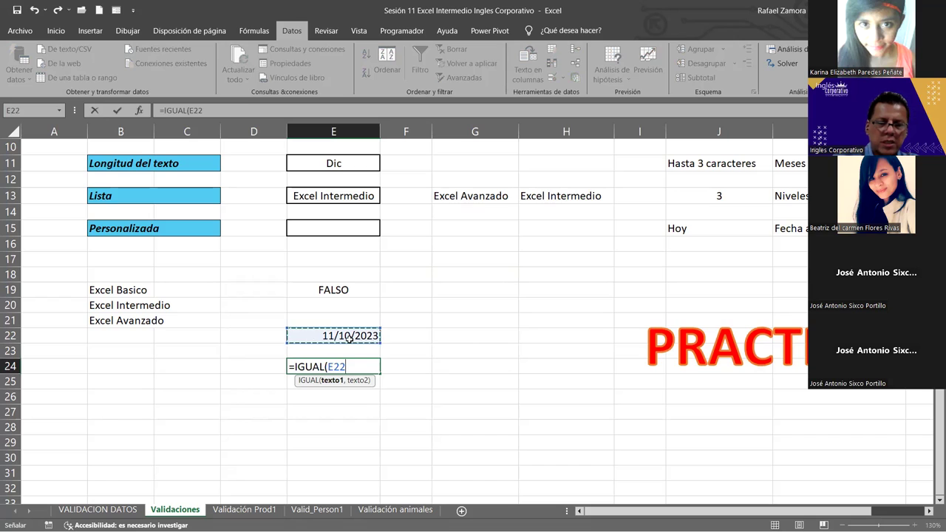
Complete E24 as =IGUAL(E22,HOY()), fixing typos, so it shows VERDADERO.
type(",")
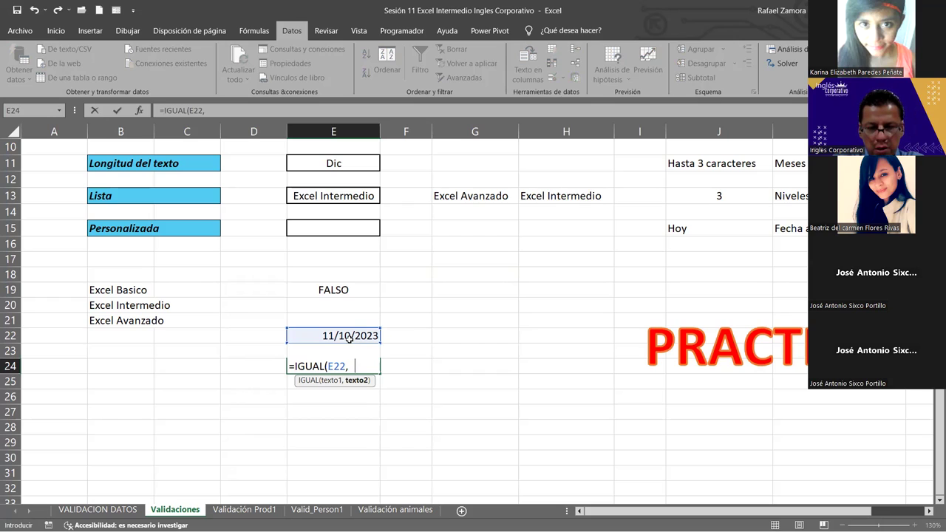
type(" hot")
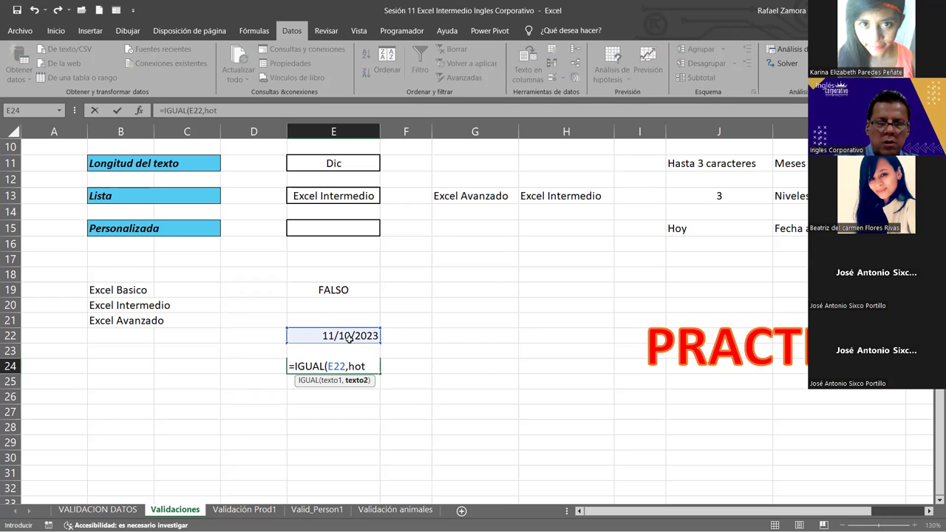
key("BackSpace")
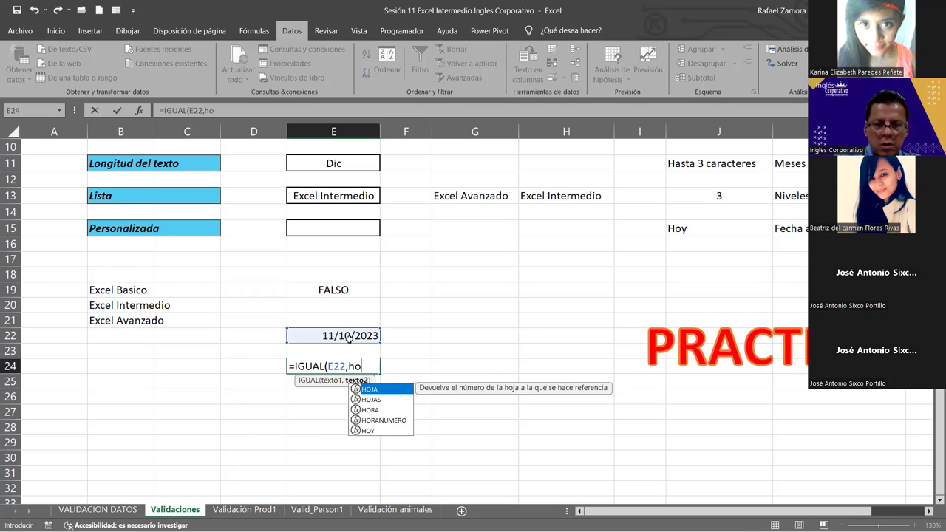
type("y")
key("Tab")
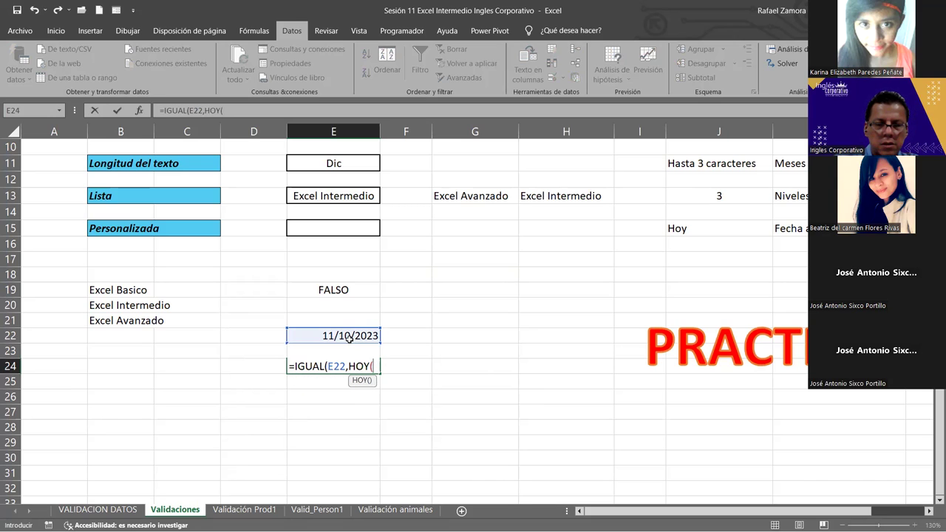
type(")")
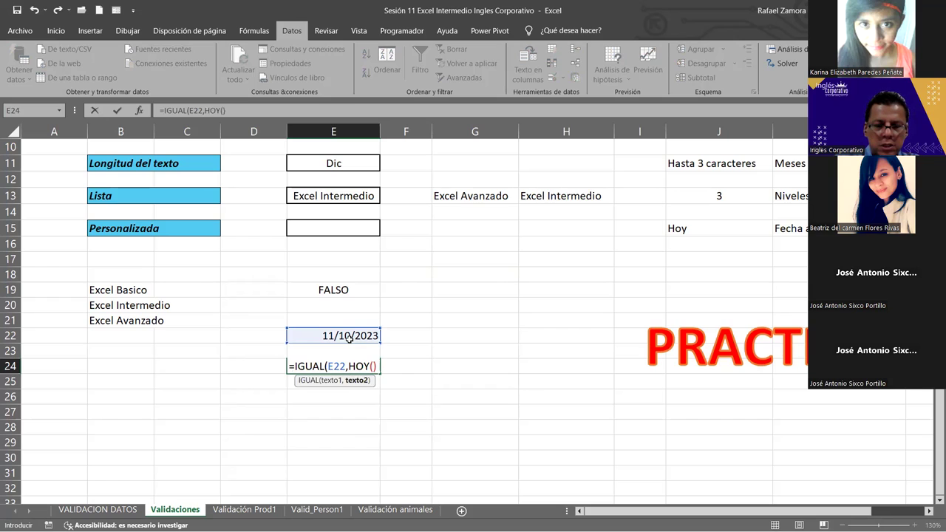
type(")")
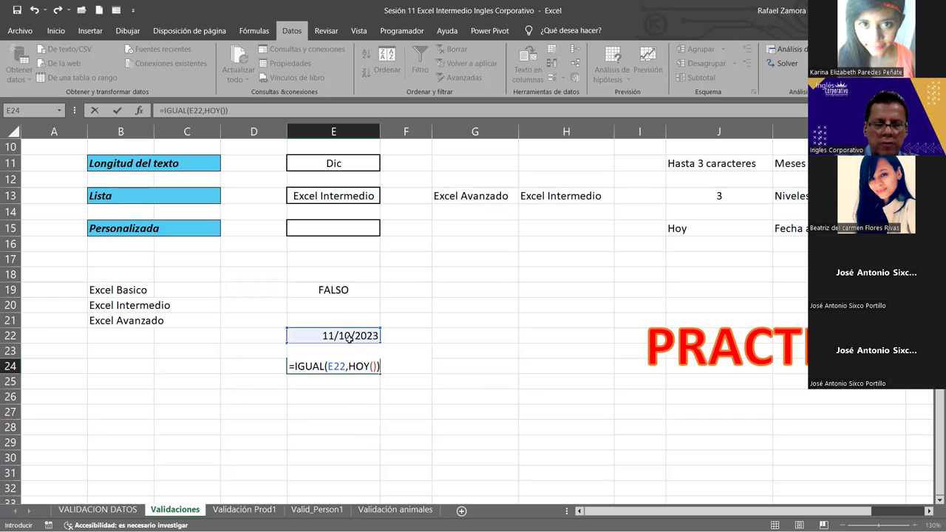
type("'")
key("BackSpace")
type("\\")
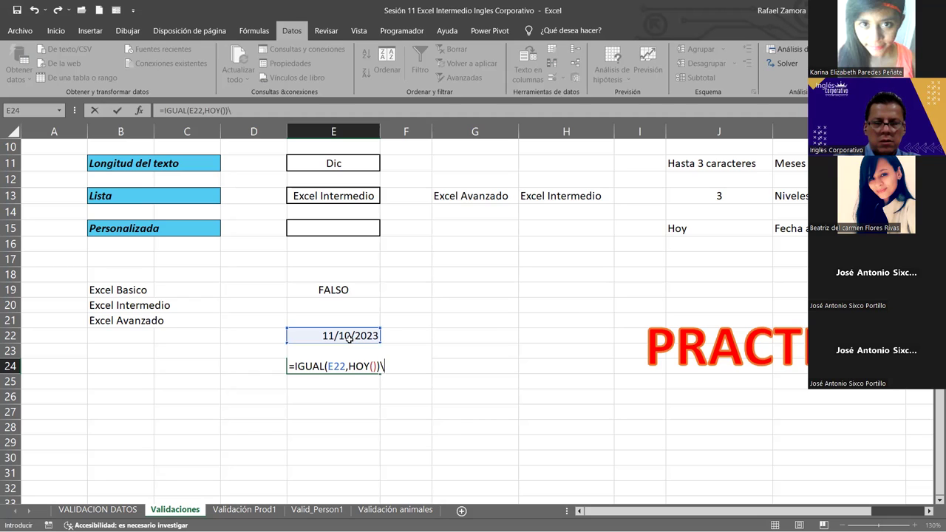
key("BackSpace")
key("Return")
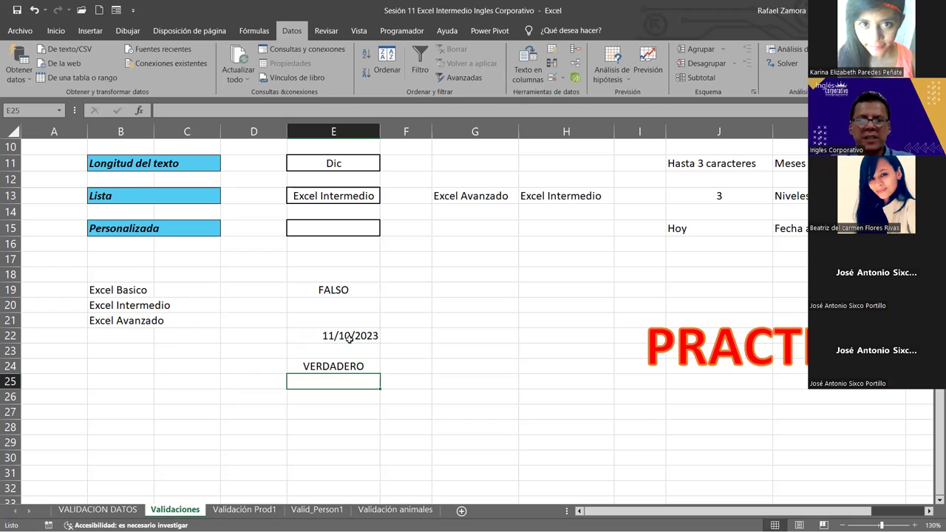
Review E24's formula, highlighting the E22 reference and HOY() part, leaving it unchanged.
left_click(366, 366)
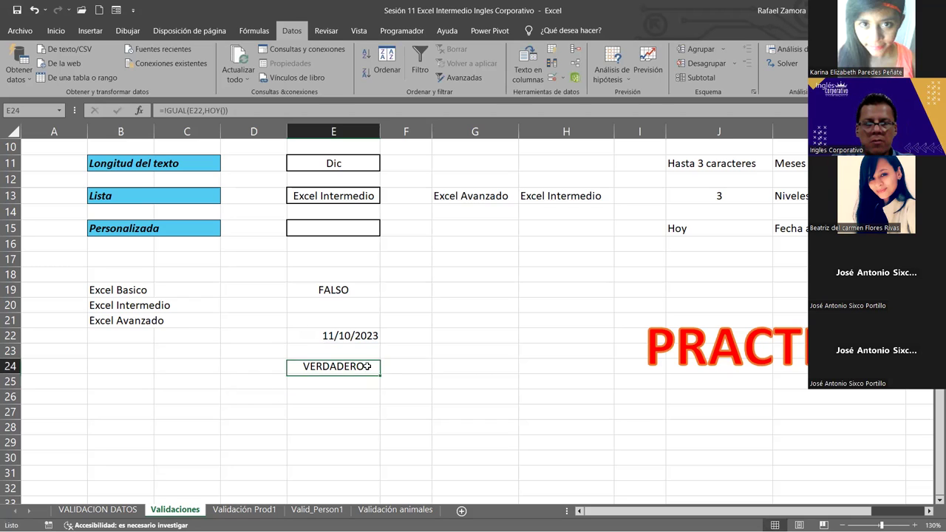
double_click(369, 365)
left_click_drag(329, 360, 346, 360)
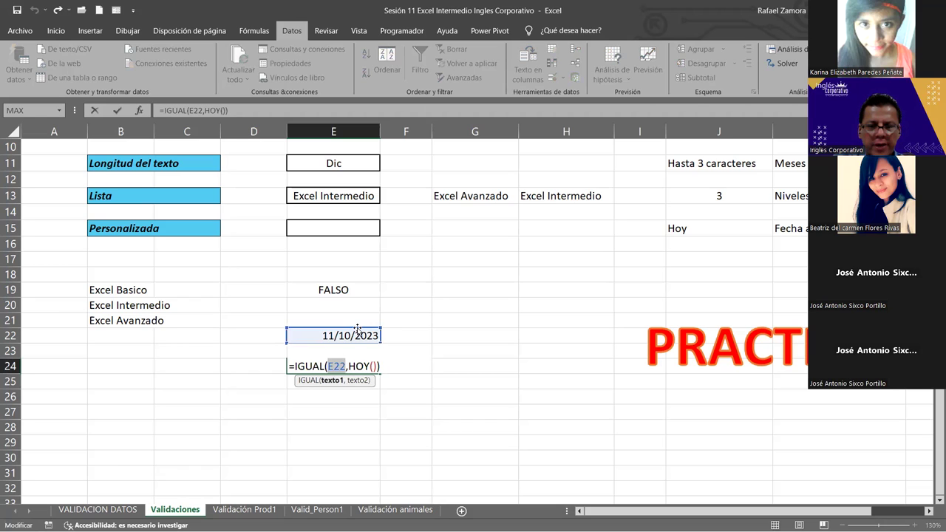
left_click(349, 366)
left_click_drag(350, 366, 379, 367)
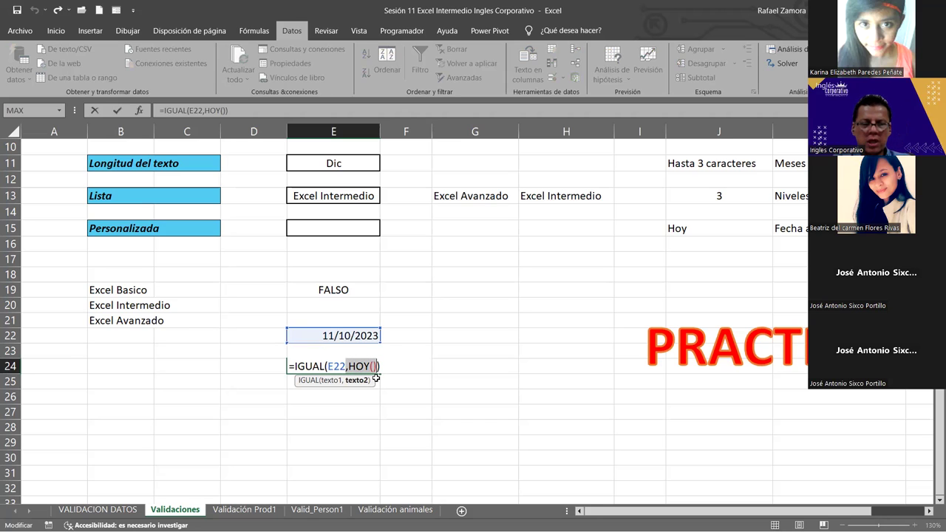
key("Return")
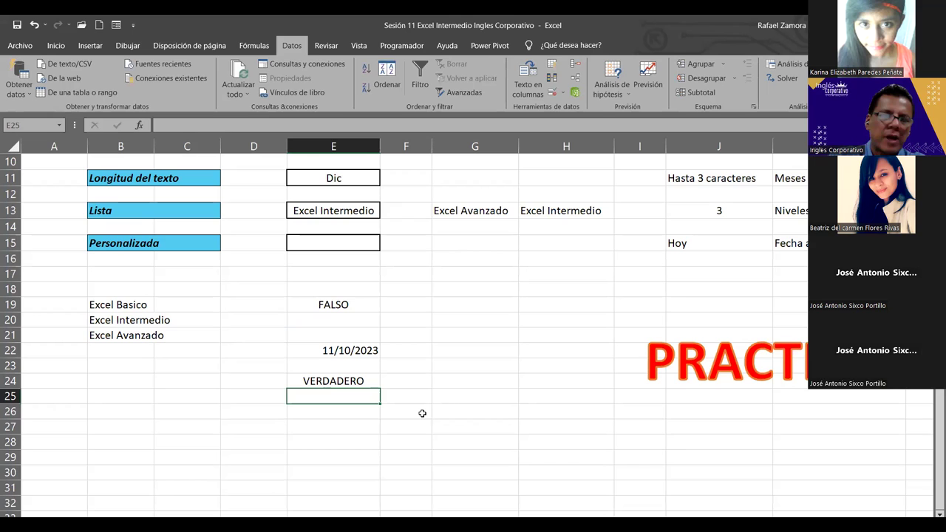
Select cell E15 and bring up Datos > Validación de datos.
scroll(553, 348, "up", 1)
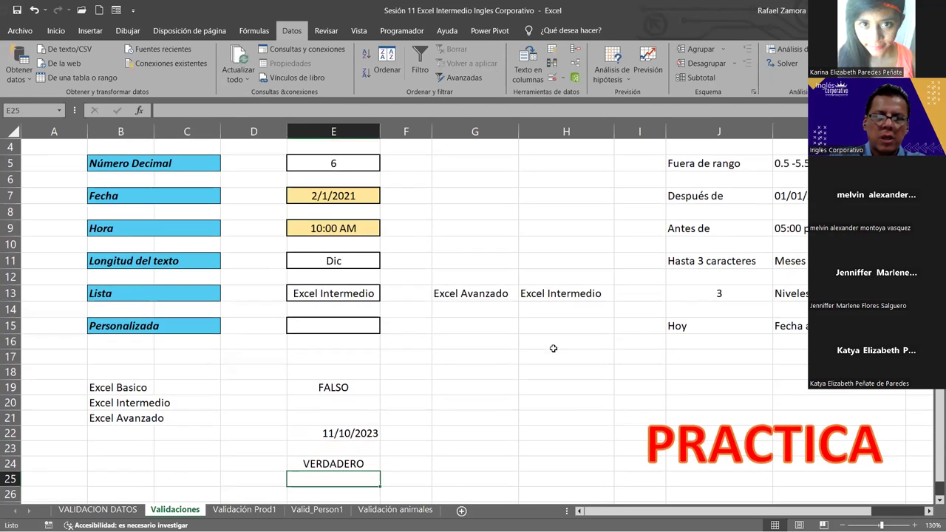
left_click(307, 331)
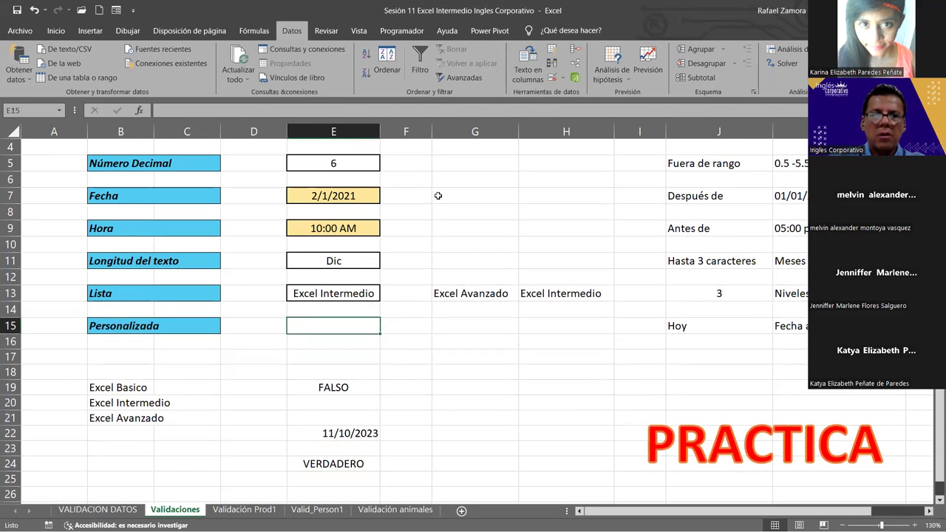
left_click(553, 78)
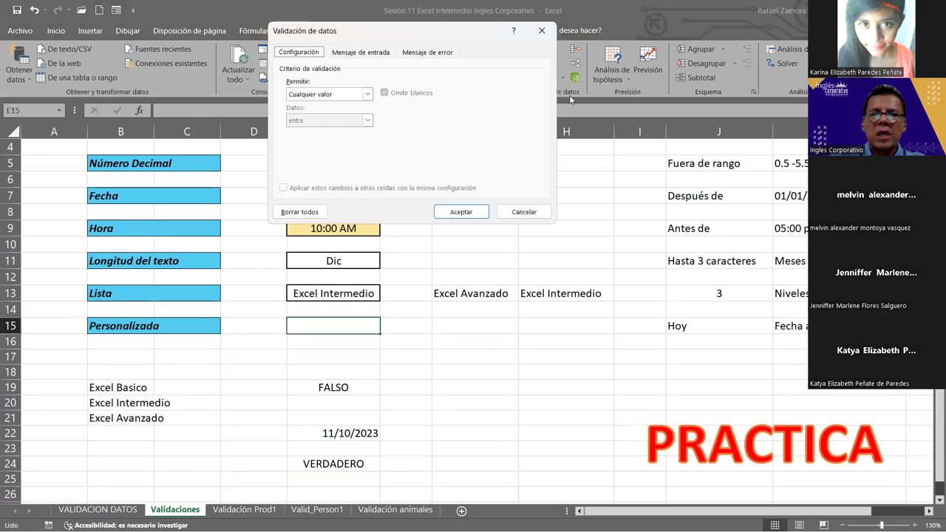
Set E15's validation type to Personalizada and move to the Fórmula box.
left_click(372, 96)
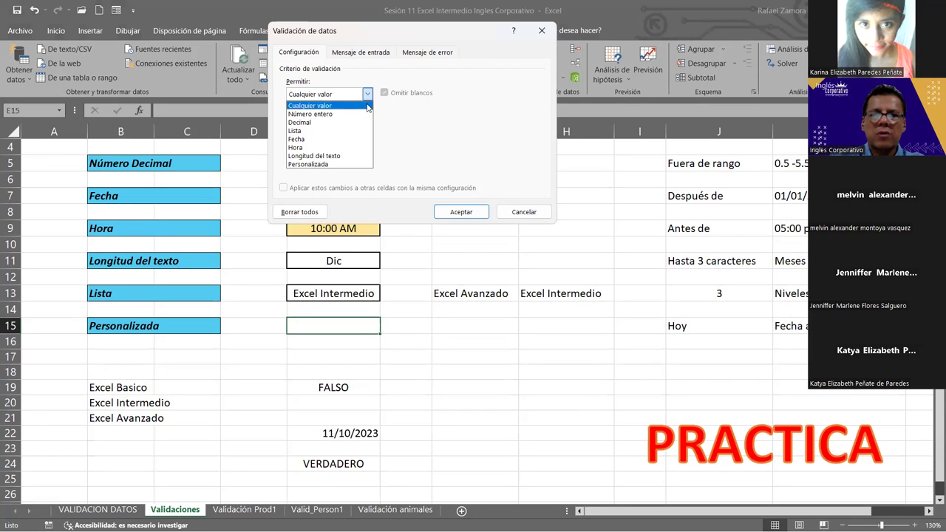
left_click(330, 164)
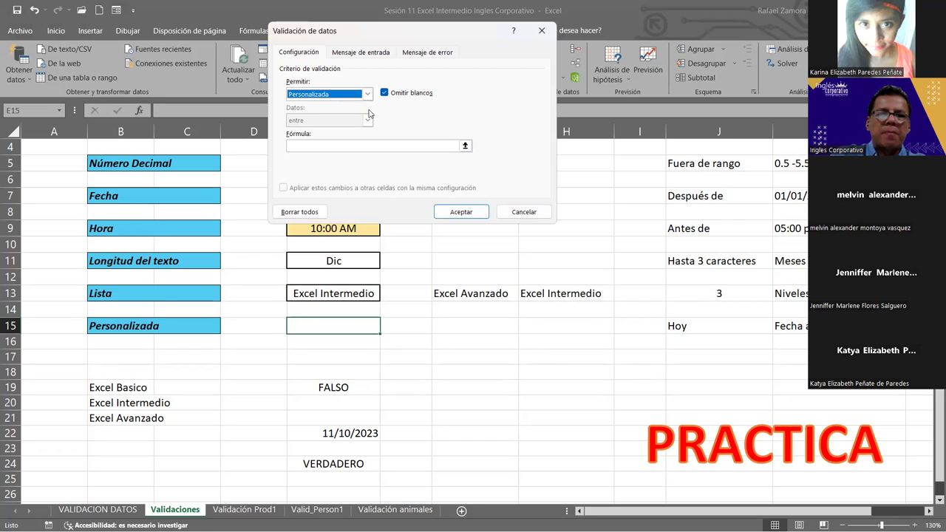
key("Tab")
key("Tab")
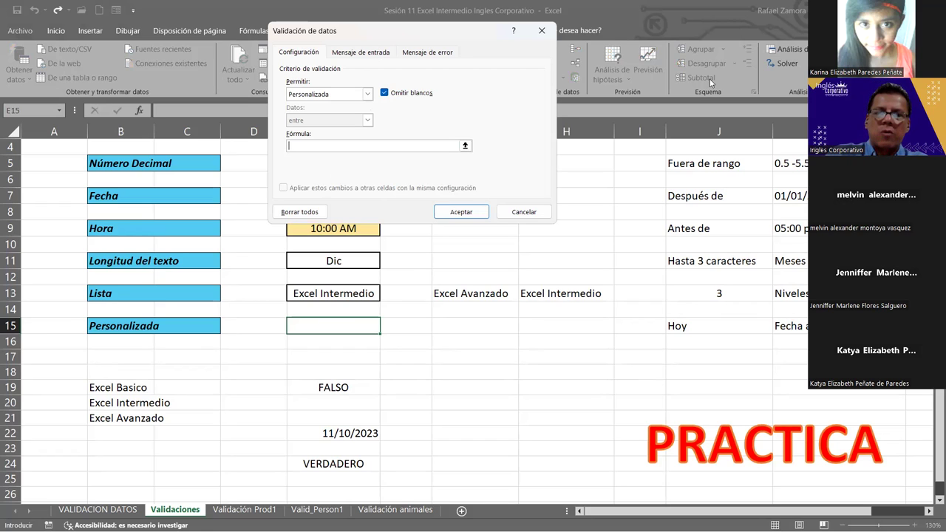
Cancel the validation dialog and type a trial =suma entry in H19.
key("Escape")
left_click(573, 389)
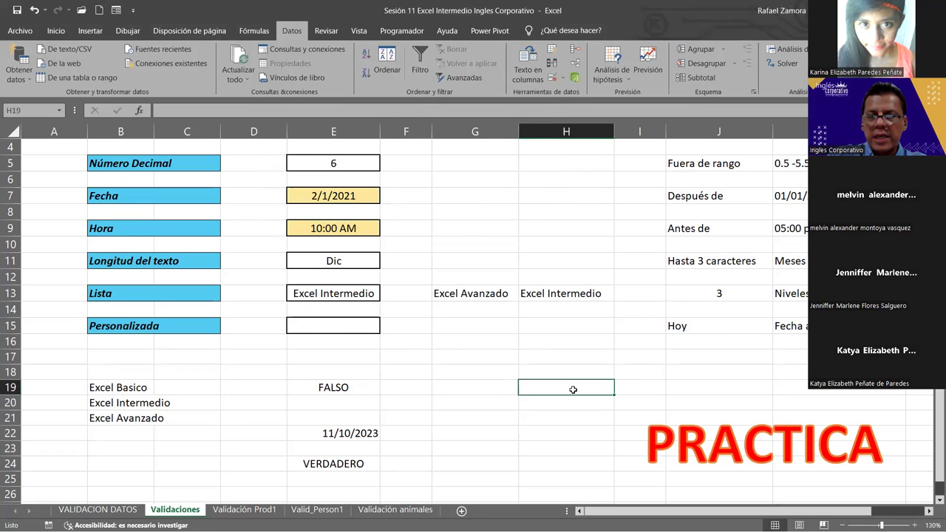
type(")")
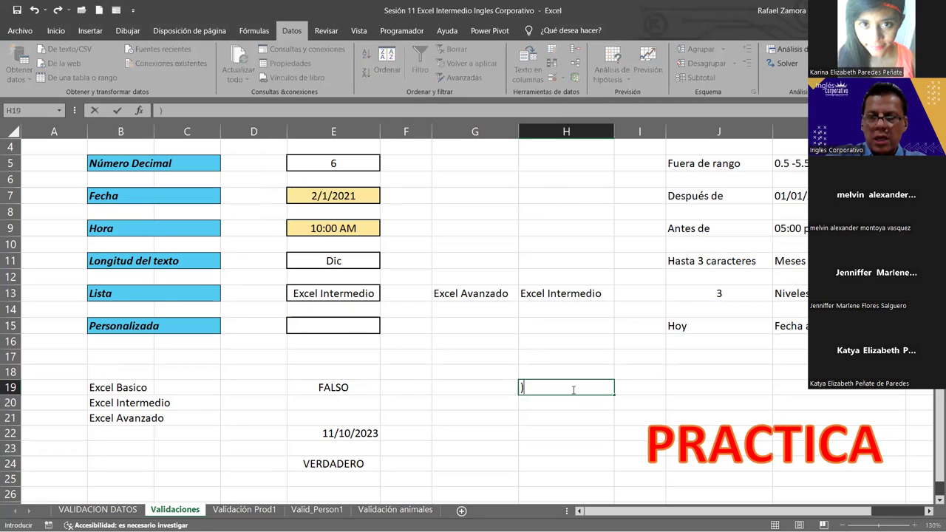
key("BackSpace")
type("=")
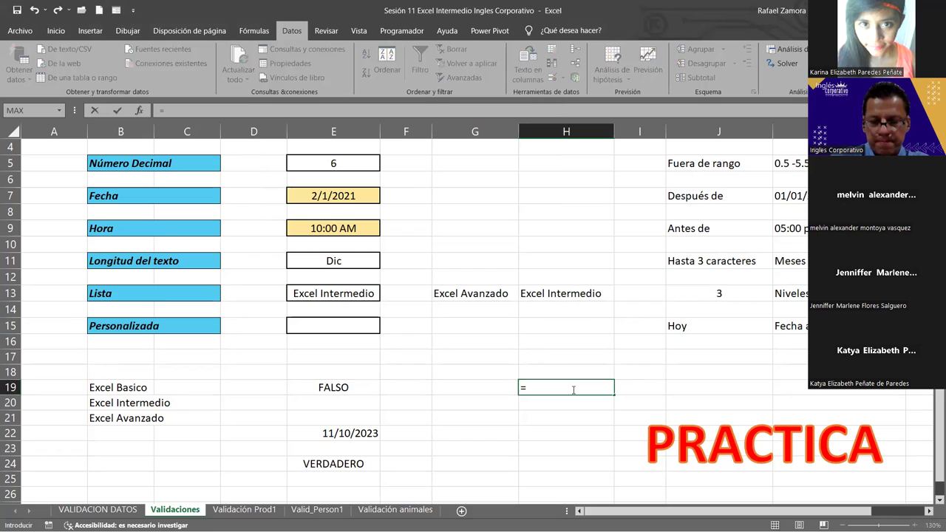
type("ho")
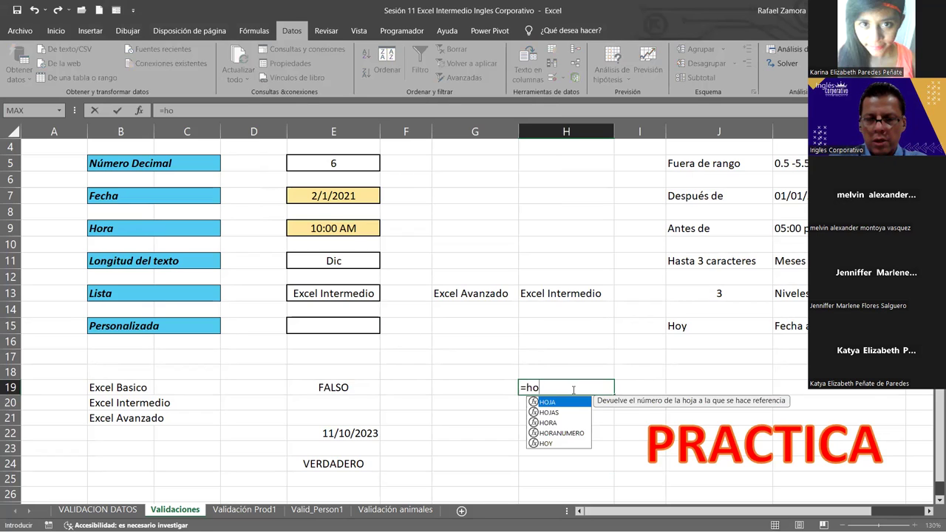
key("BackSpace")
key("BackSpace")
key("BackSpace")
type("=")
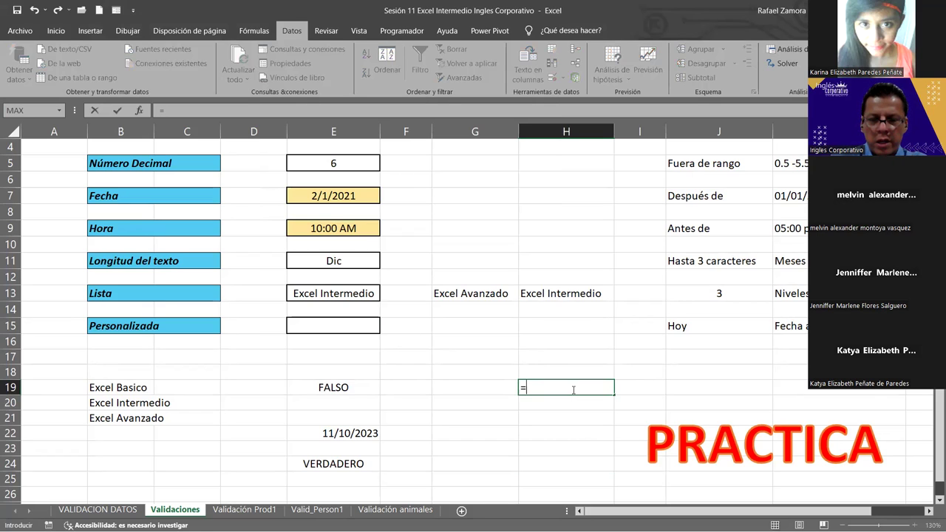
type("su")
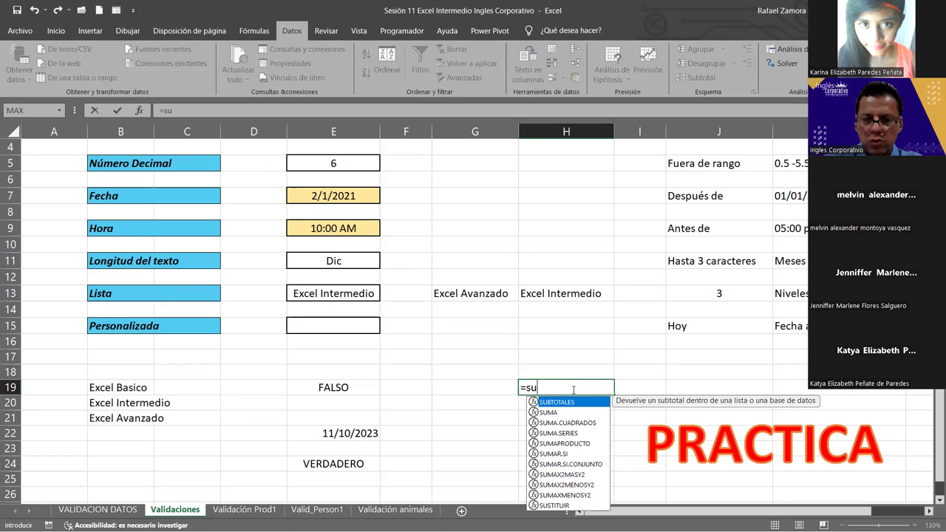
type("m")
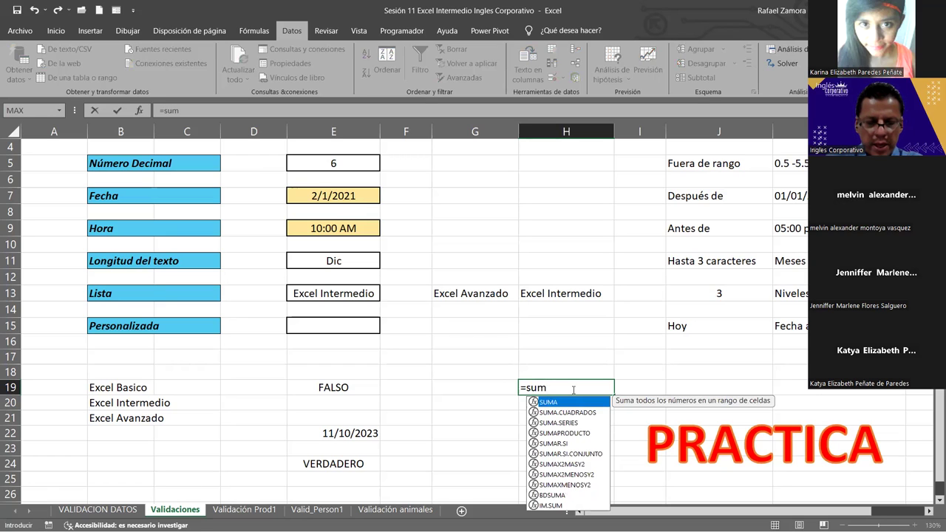
type("a")
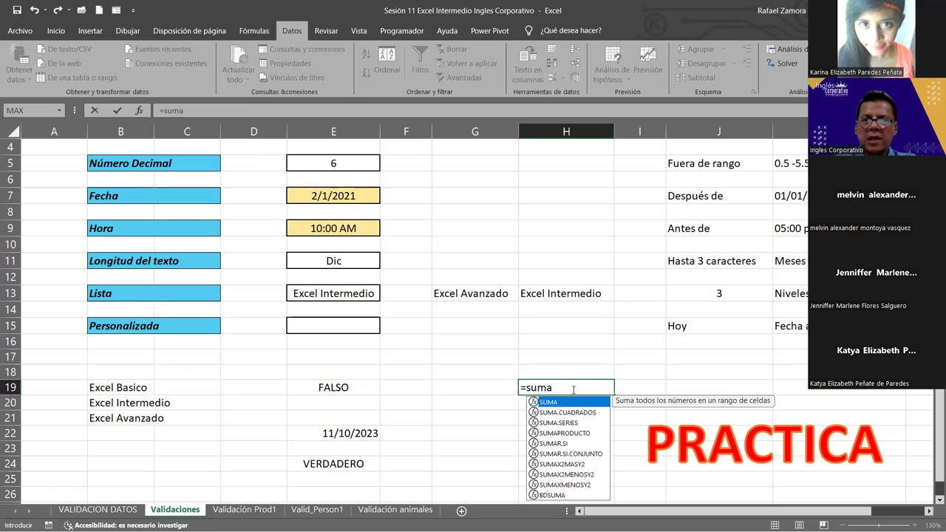
Commit H19's trial entry, select range H15:H21, then select cell E15.
scroll(573, 390, "up", 1)
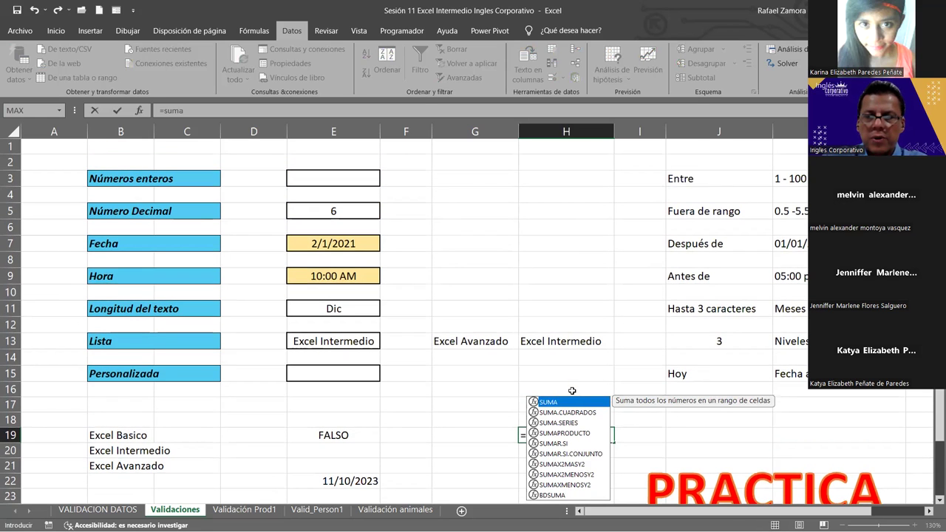
left_click(492, 371)
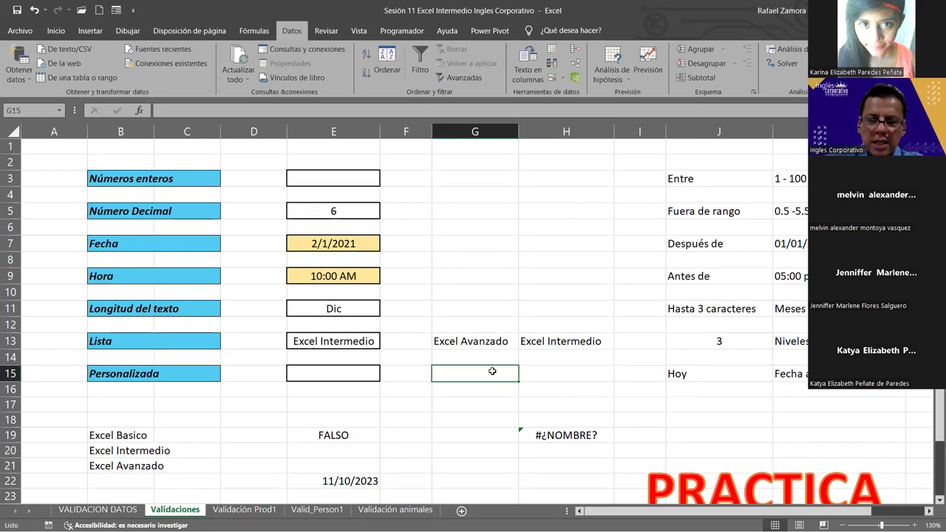
left_click_drag(528, 373, 547, 470)
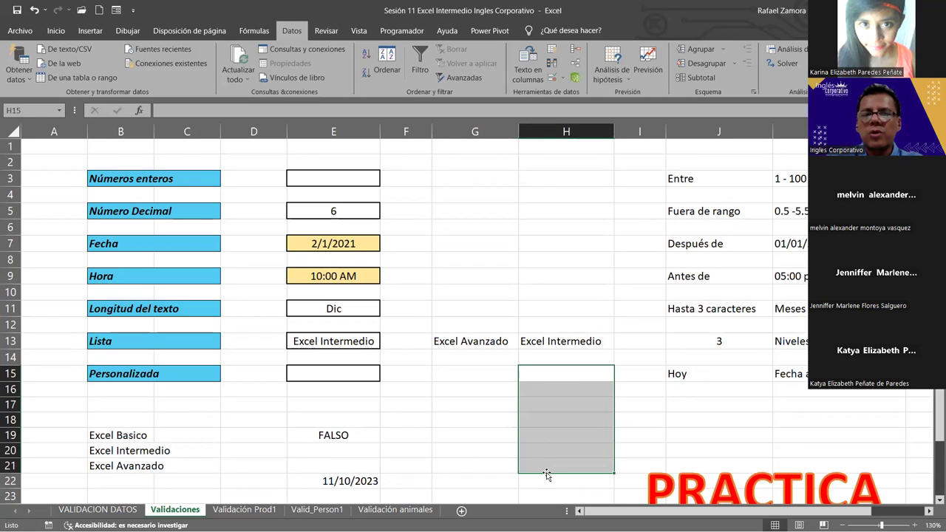
left_click(337, 372)
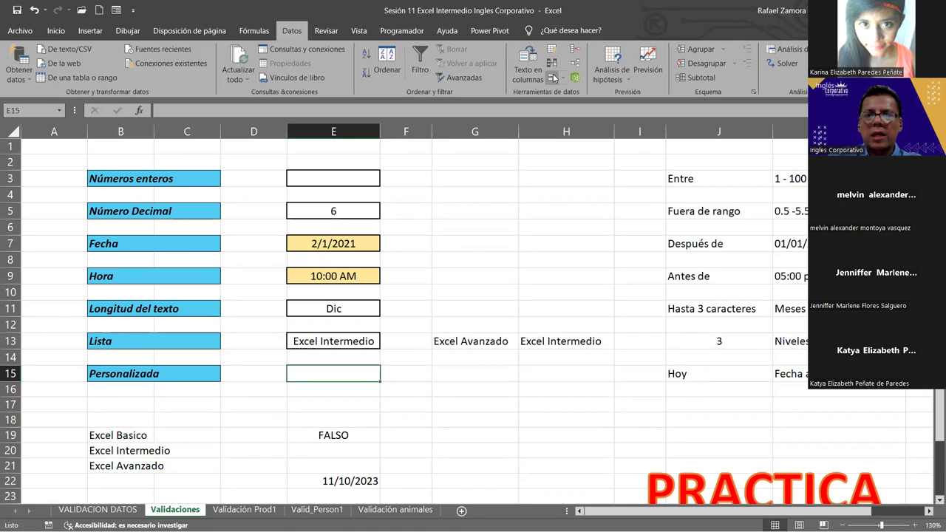
Reopen E15's Personalizada validation and begin the custom formula as =igual(.
left_click(315, 95)
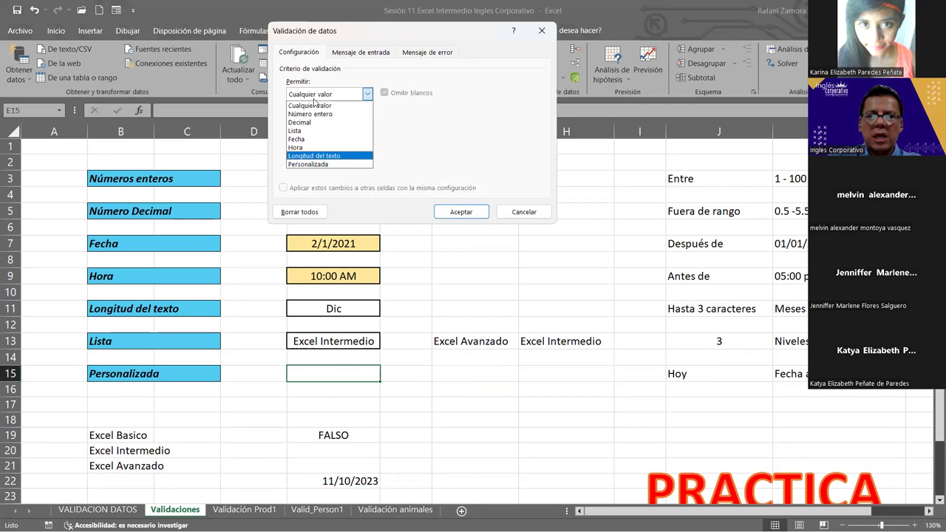
key("Return")
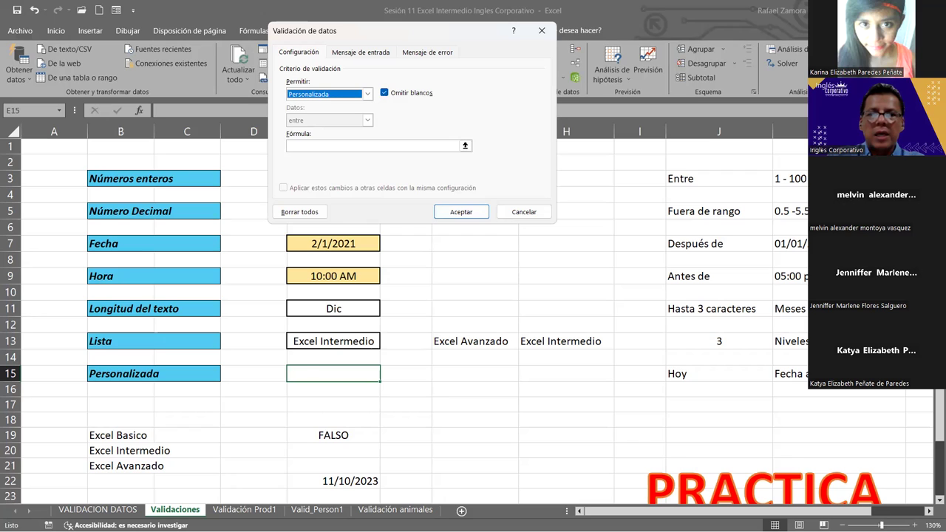
left_click(333, 146)
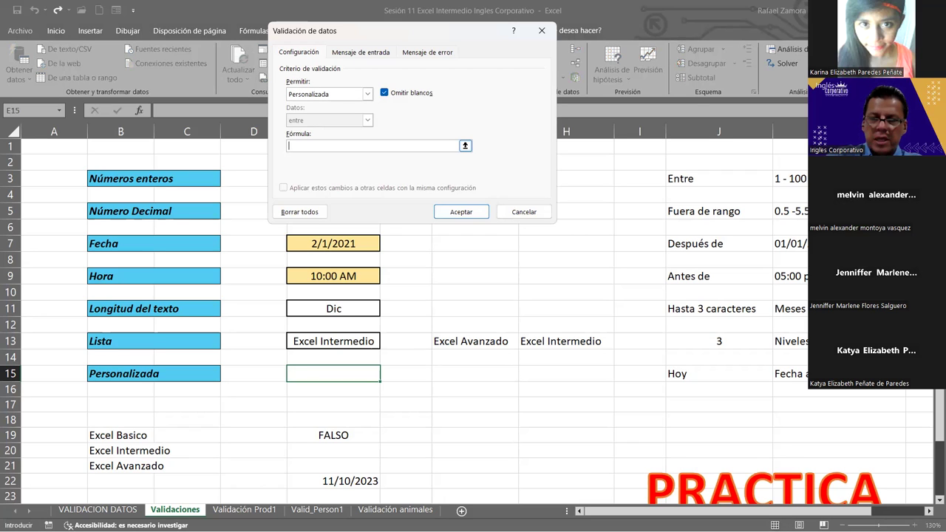
type("=")
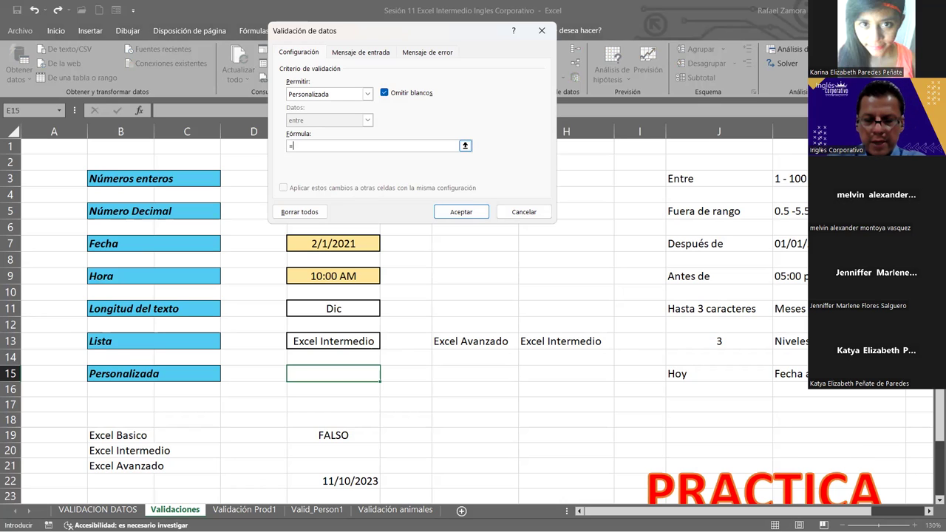
type("igu")
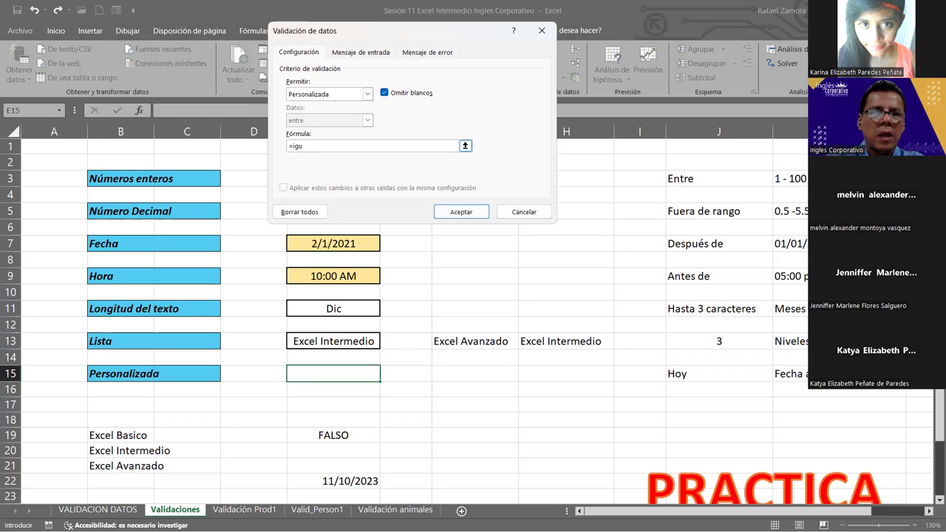
type("al")
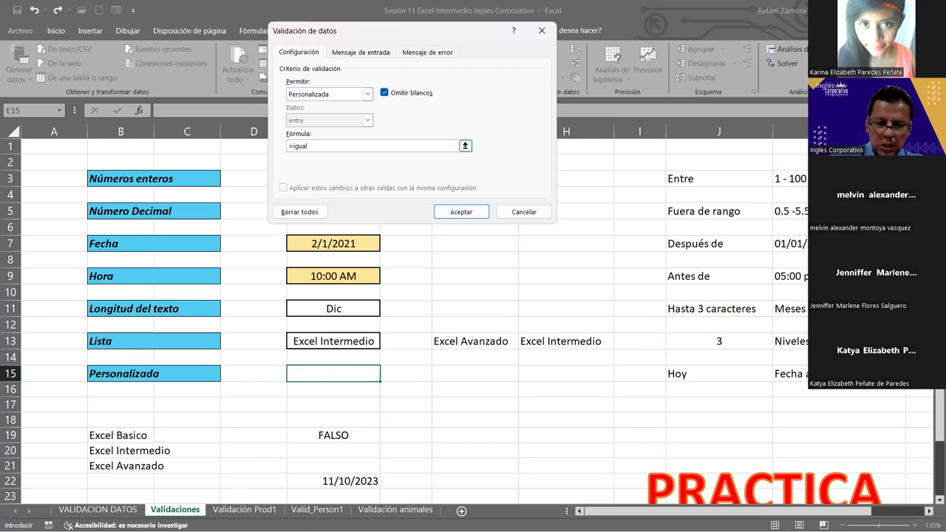
type("*")
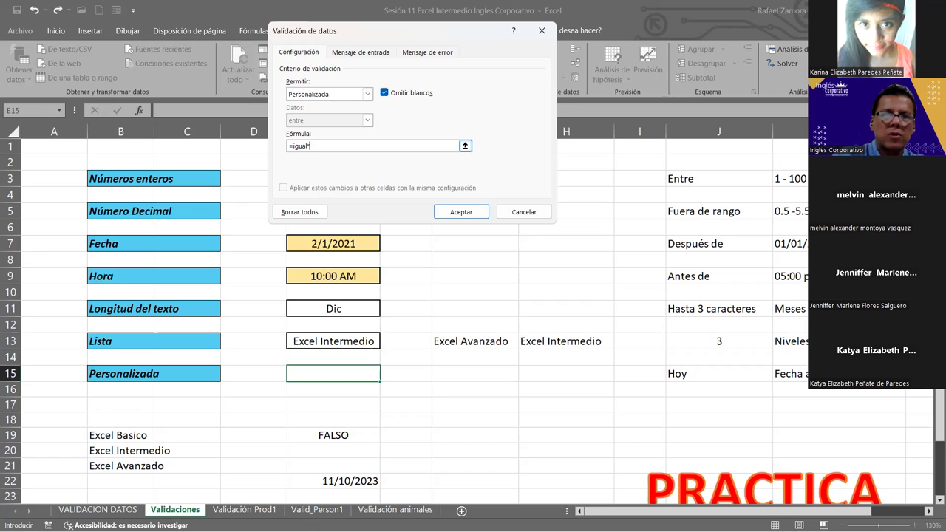
key("BackSpace")
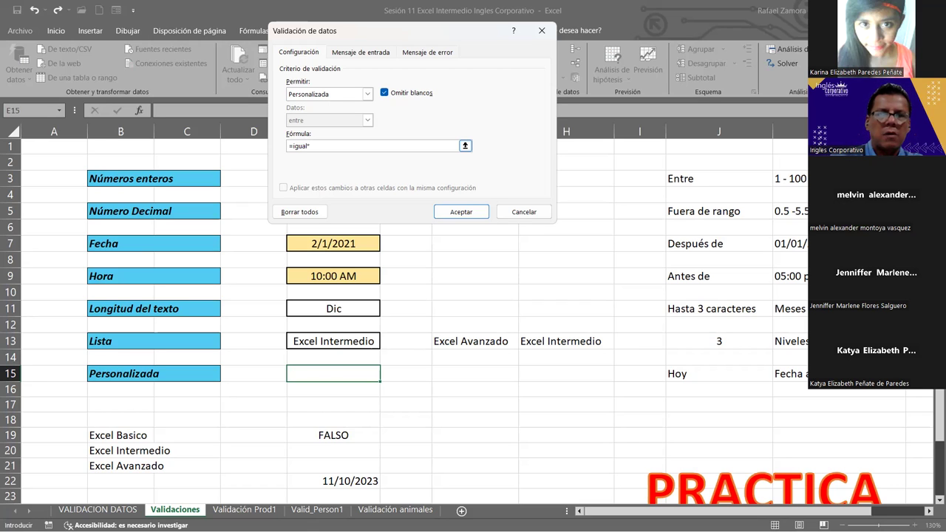
type("(")
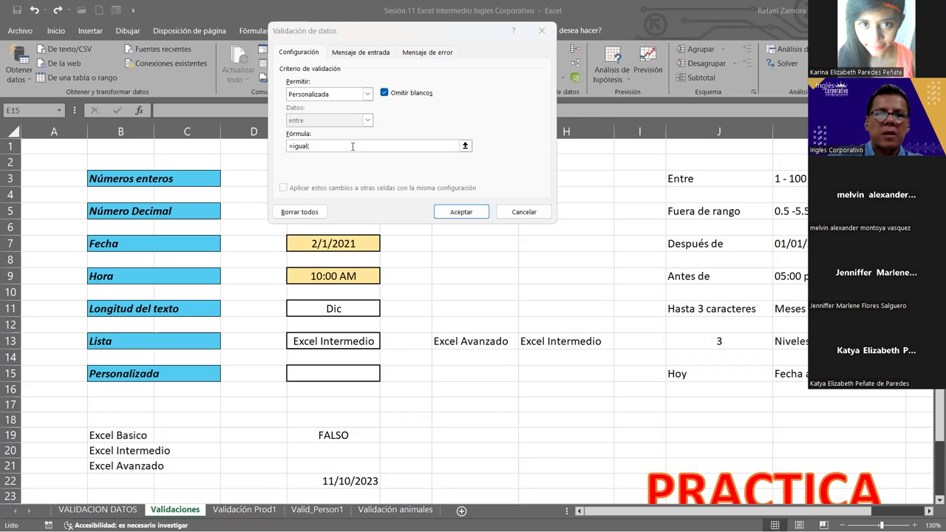
scroll(353, 146, "down", 1)
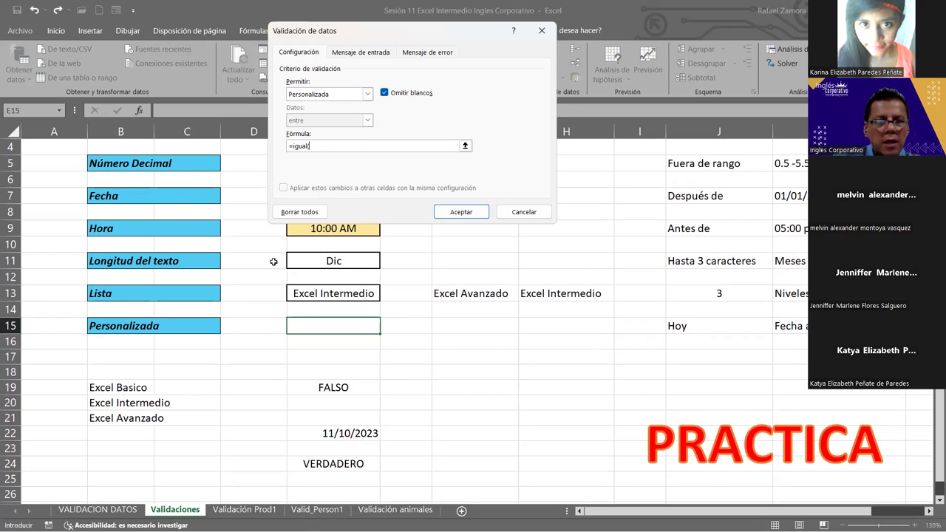
Insert the E15 reference into the validation formula, followed by a comma.
left_click(345, 327)
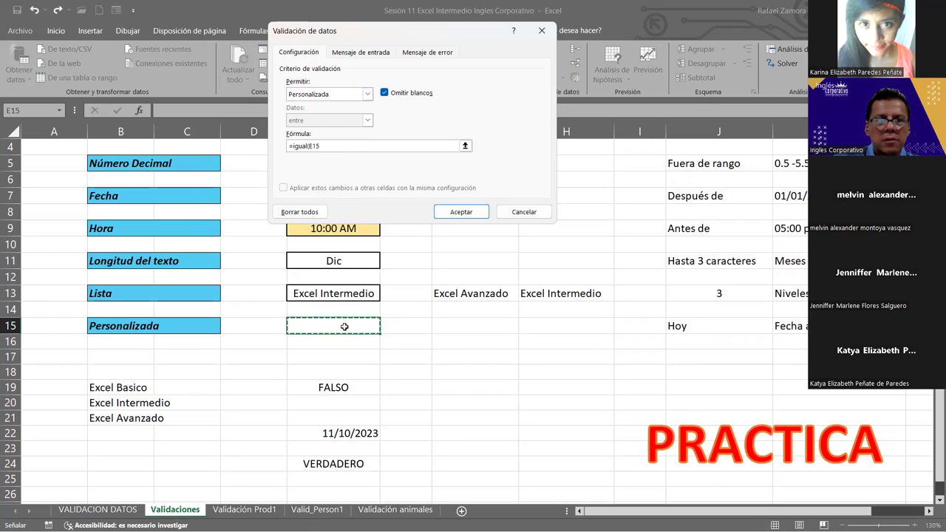
scroll(344, 326, "down", 1)
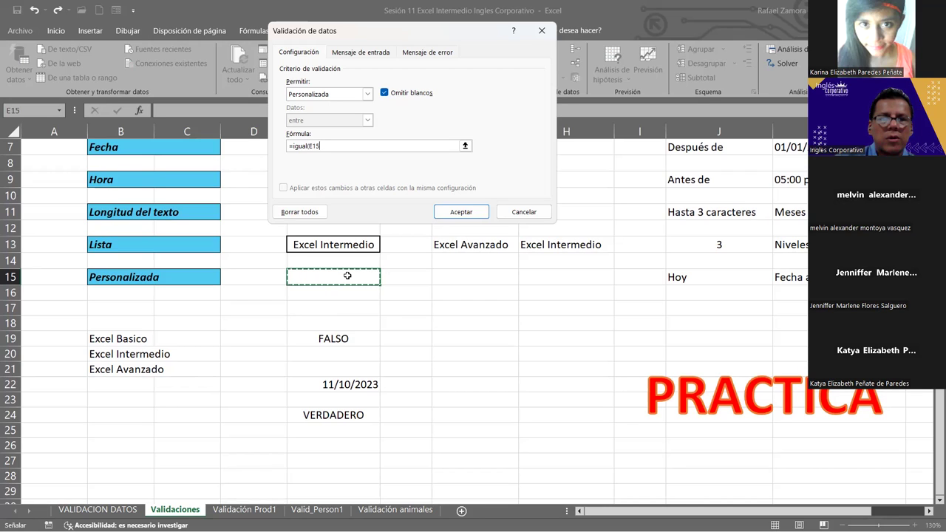
left_click(313, 147)
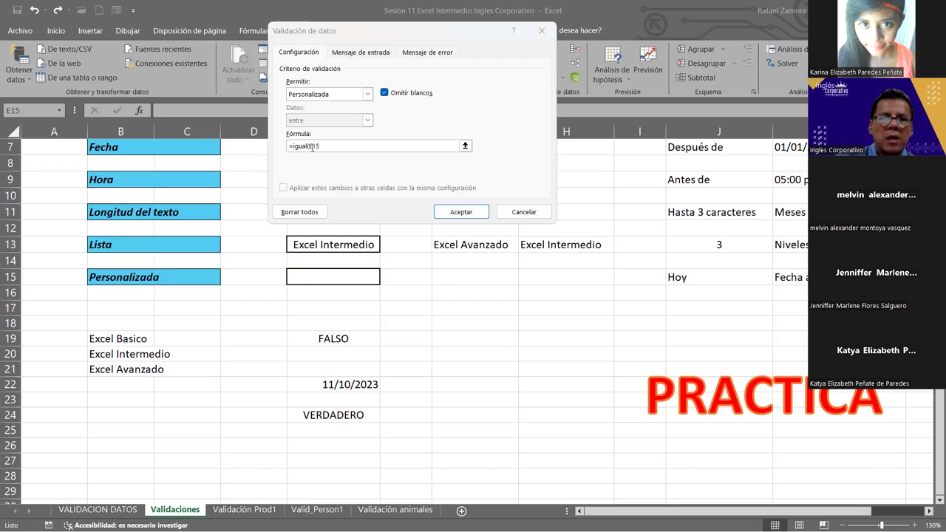
left_click(311, 147)
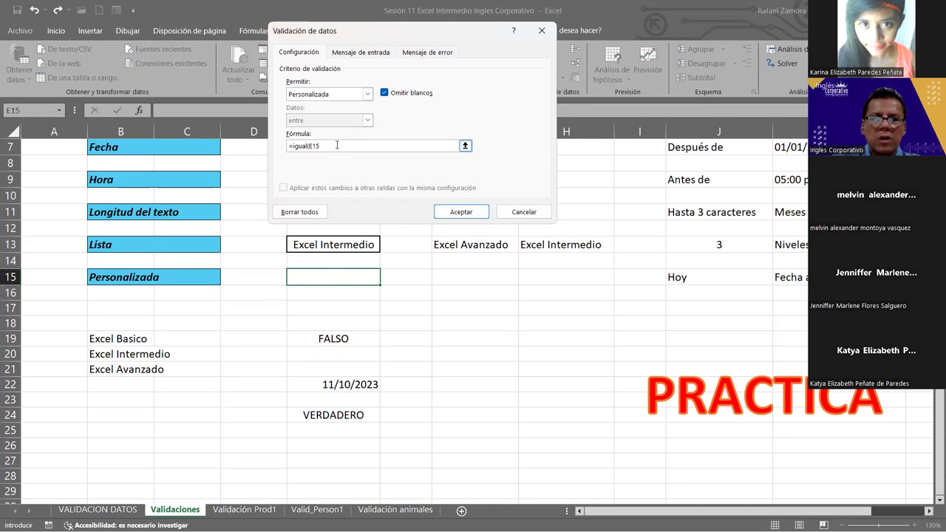
type(",")
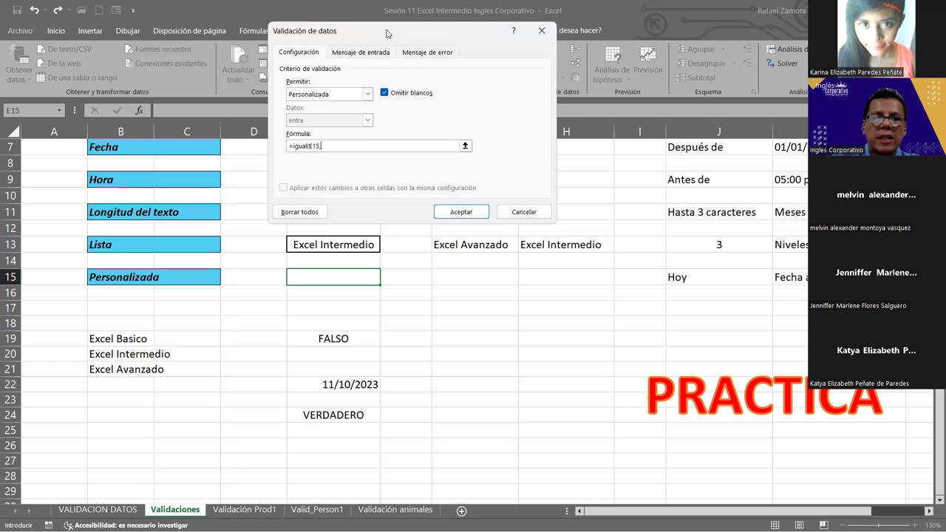
Finish the validation formula as =igual(E15,hoy()) and confirm it with Aceptar.
left_click_drag(386, 33, 634, 26)
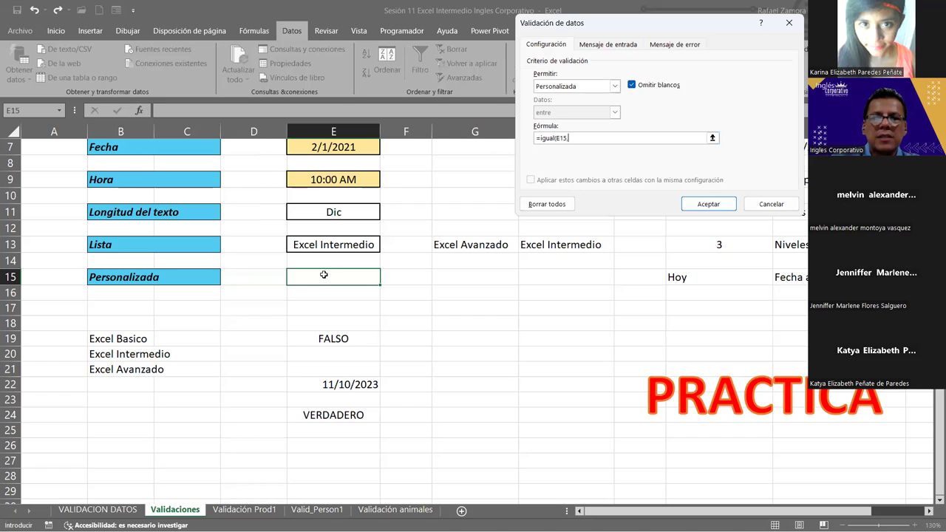
left_click(601, 139)
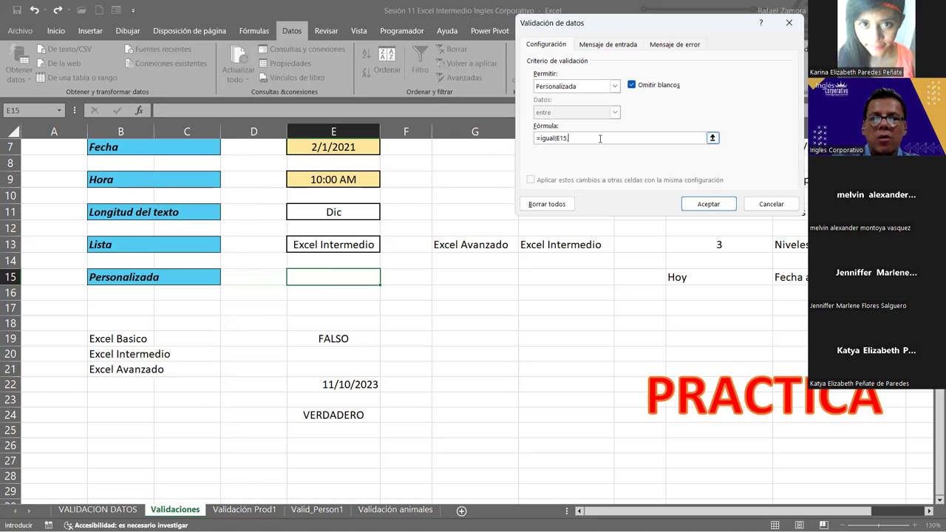
type("hoy")
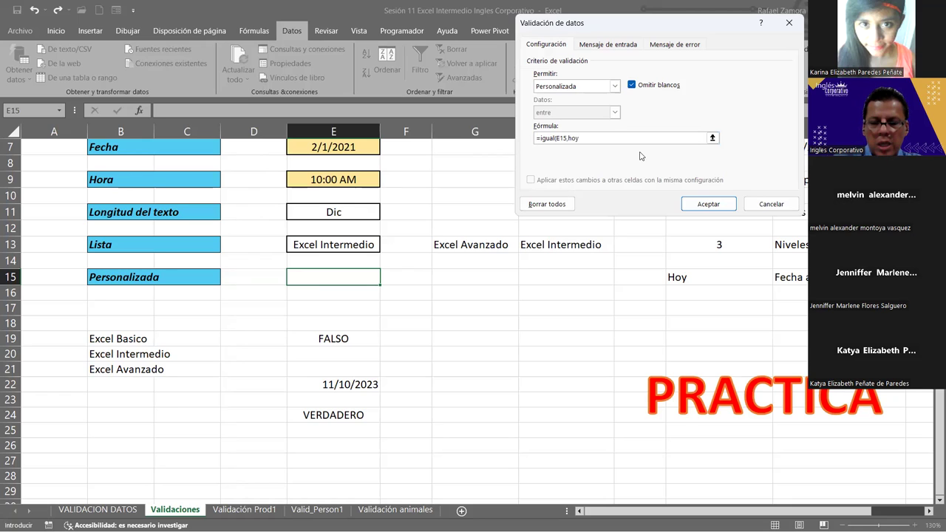
type("()")
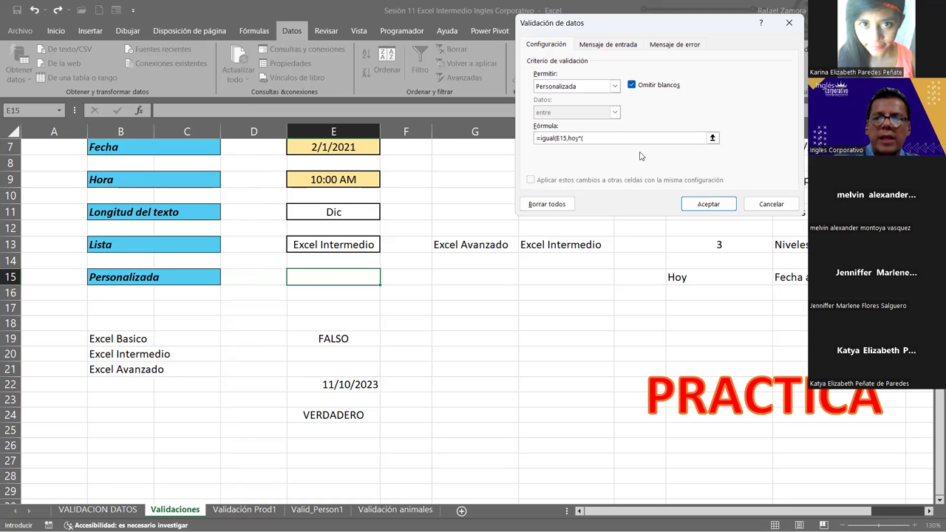
key("BackSpace")
type("(")
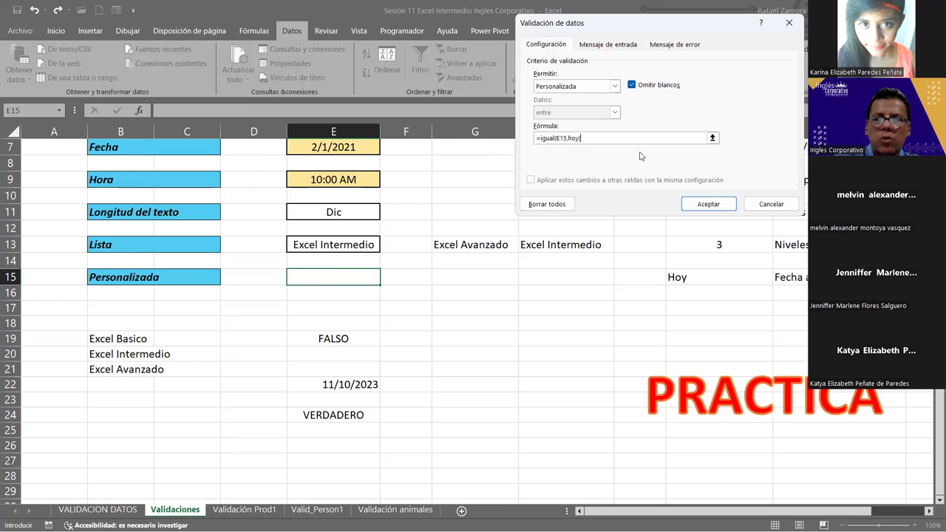
key("BackSpace")
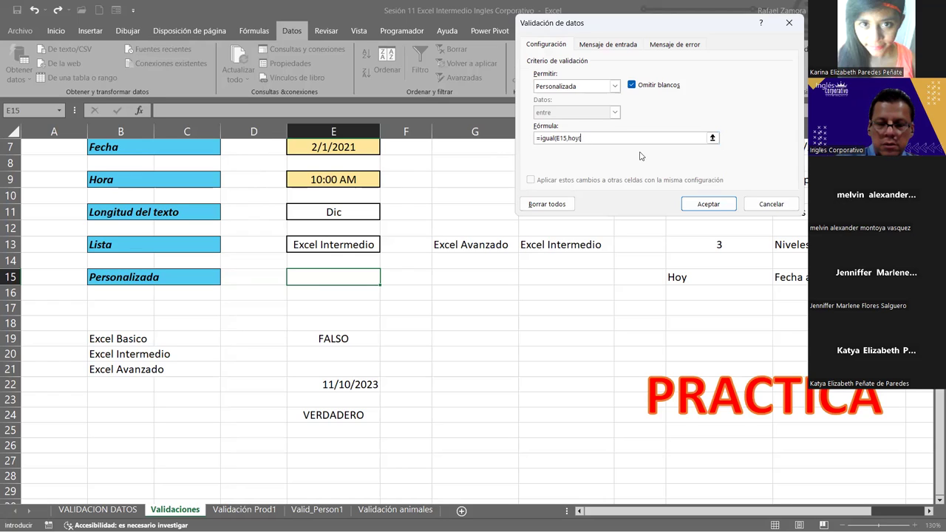
type("()")
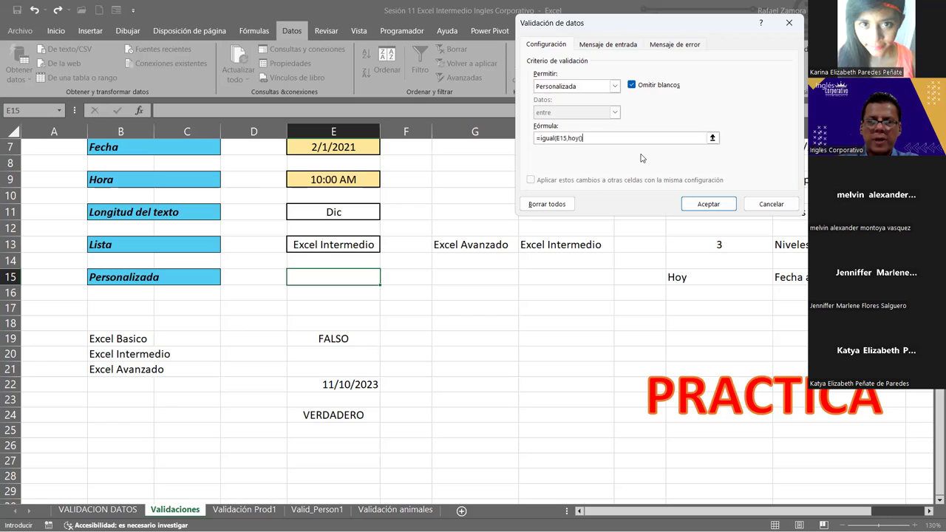
type(")")
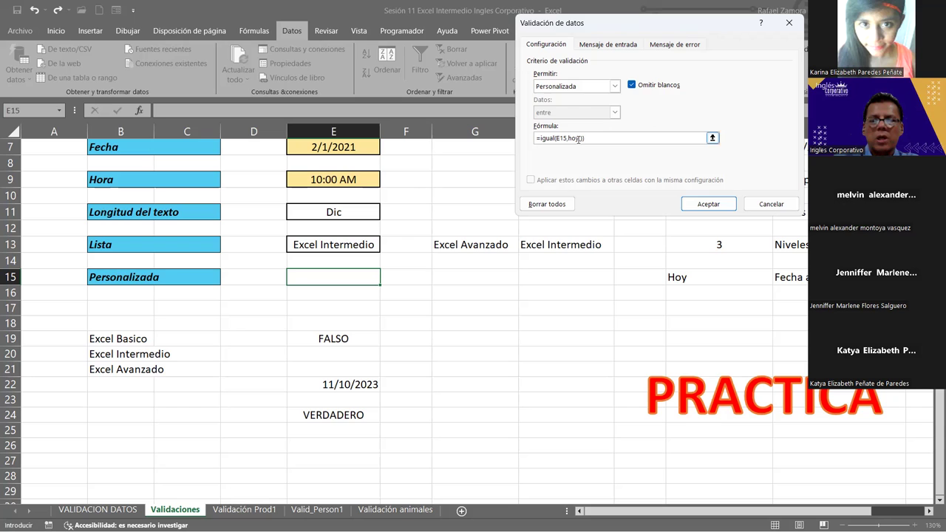
left_click(711, 204)
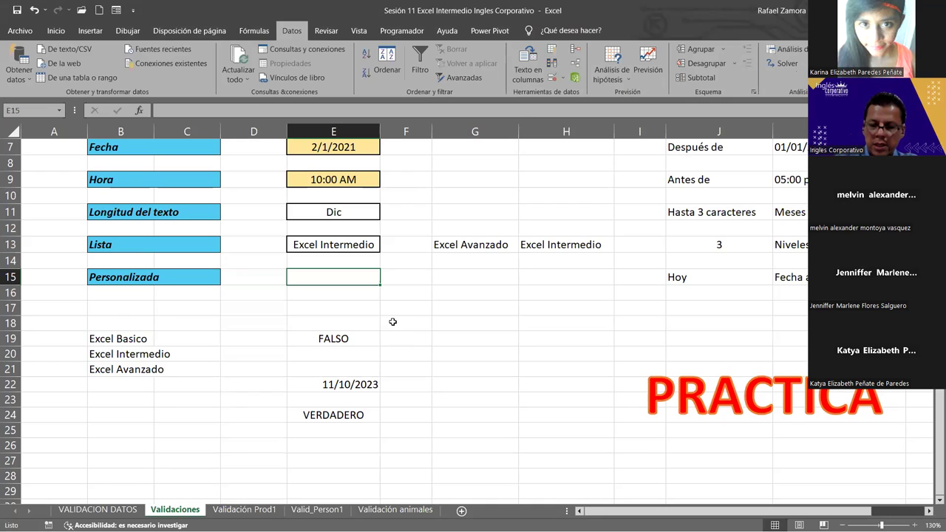
Enter 5-10-23 in E15 to trigger the validation error.
type("5-10")
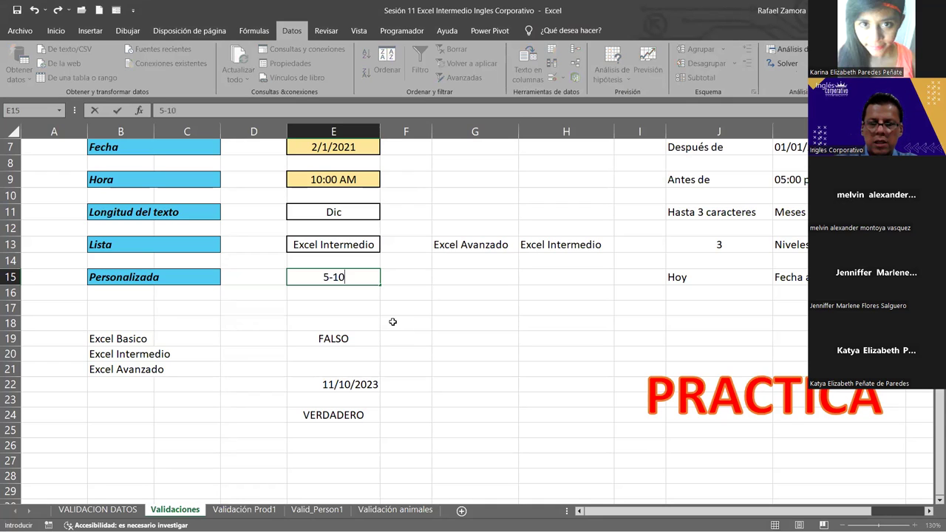
type("-23")
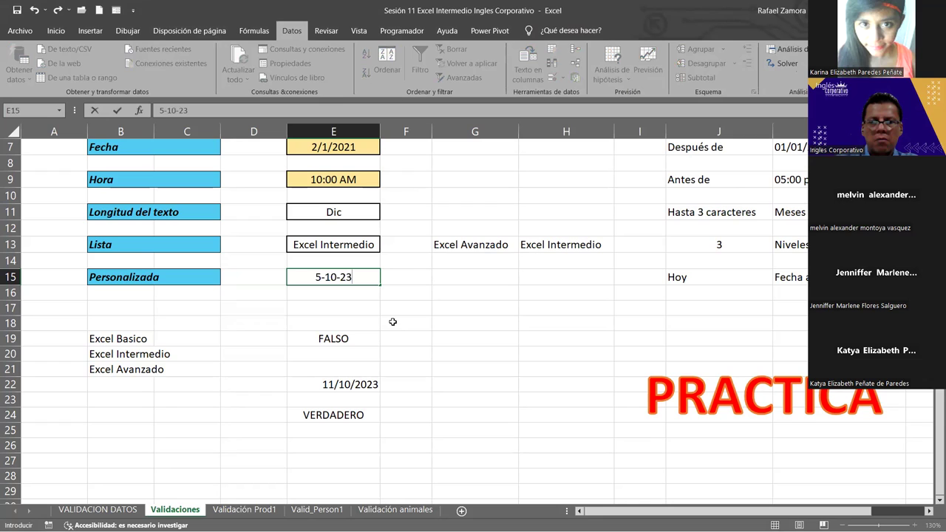
key("Return")
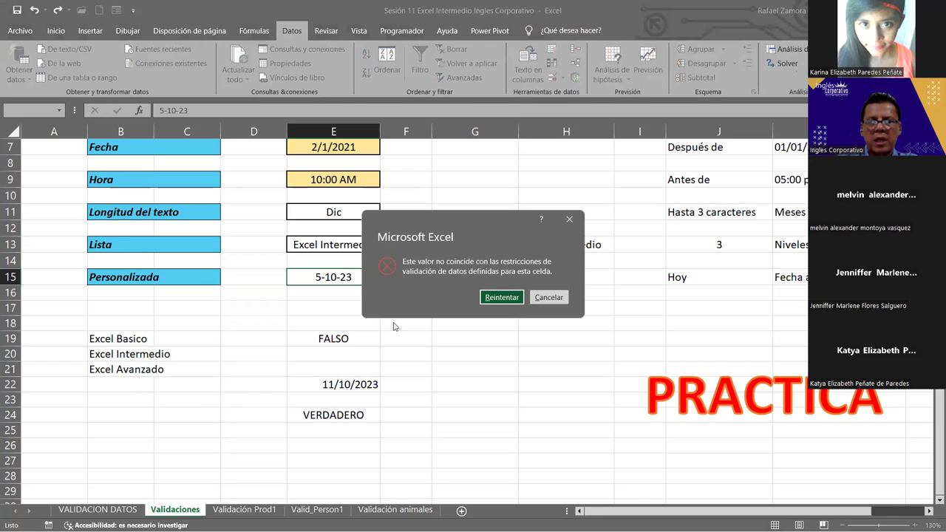
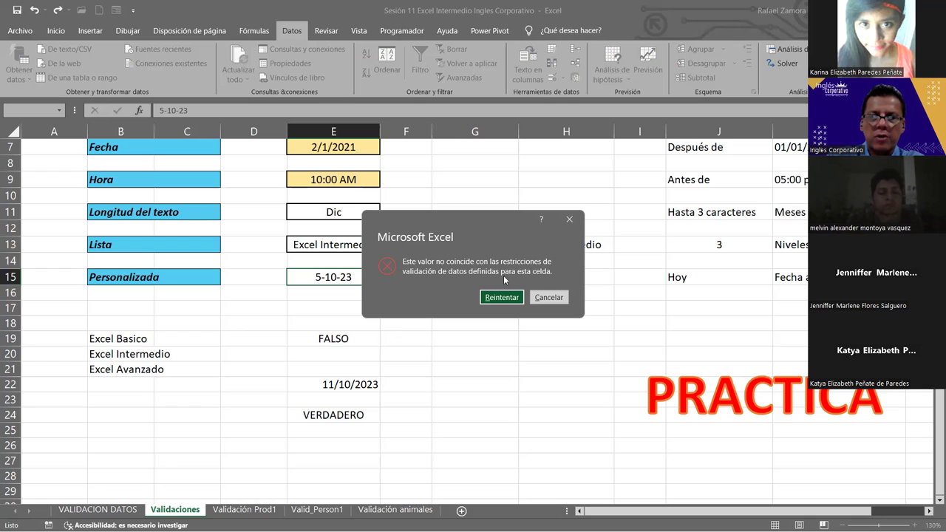
Cancel the rejected 5-10-23 entry and type 11-10-23 into E15, fixing the mistyped year.
left_click(560, 303)
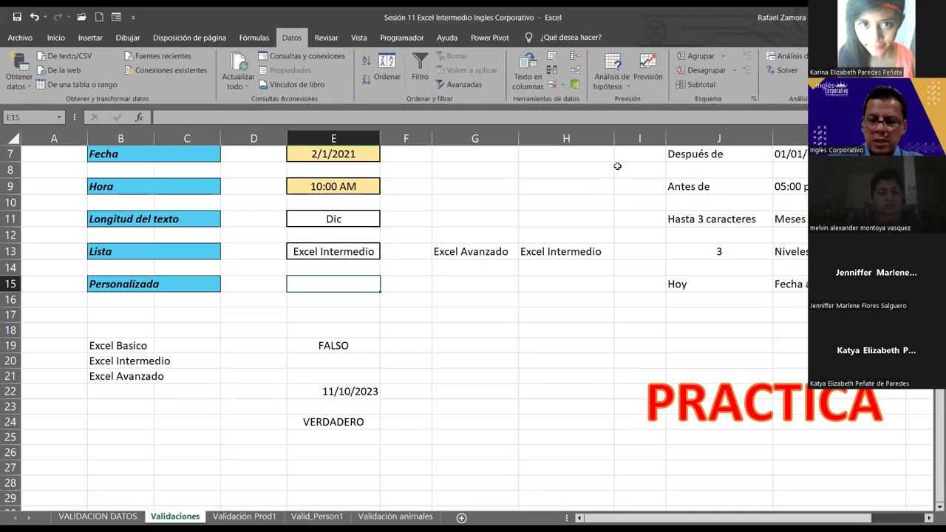
type("11-10-20")
key("BackSpace")
type("3")
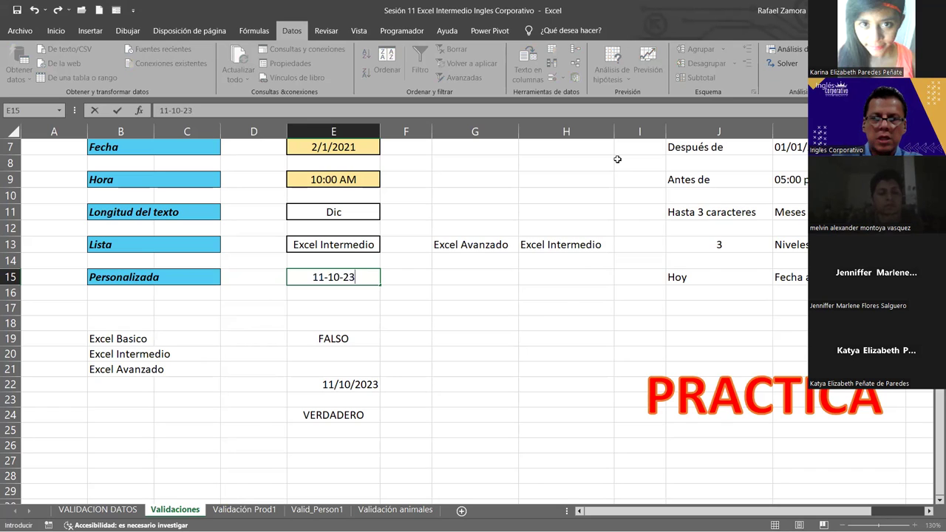
key("ctrl+Return")
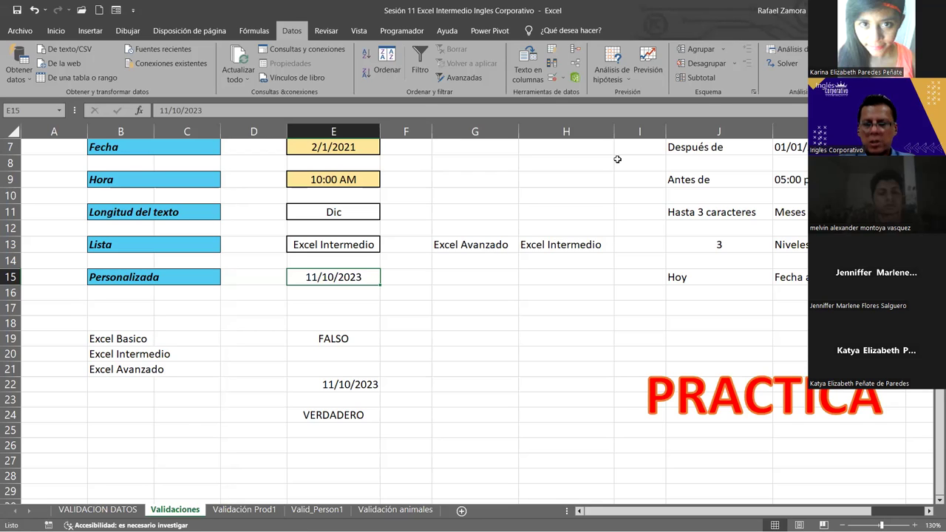
Enter the wrong date 12-10-23 in E15 and cancel the resulting validation error.
type("12-10")
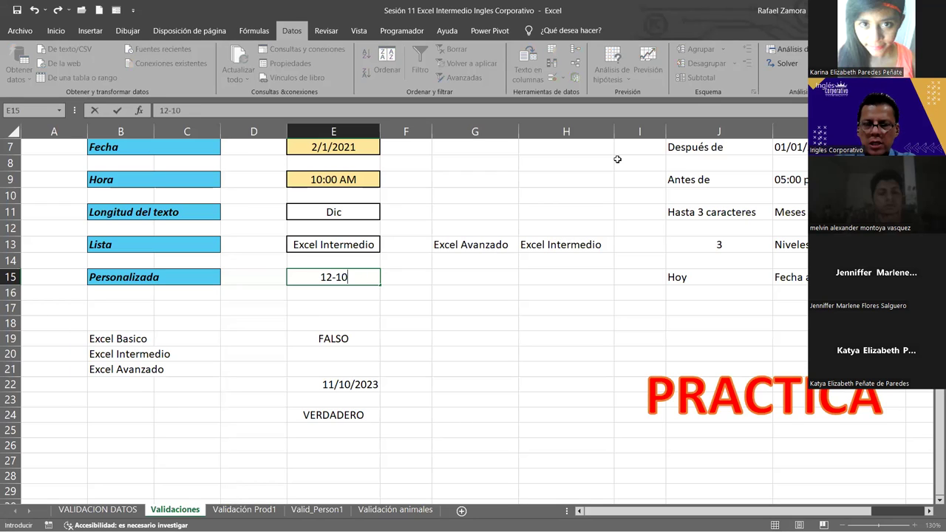
type("-23")
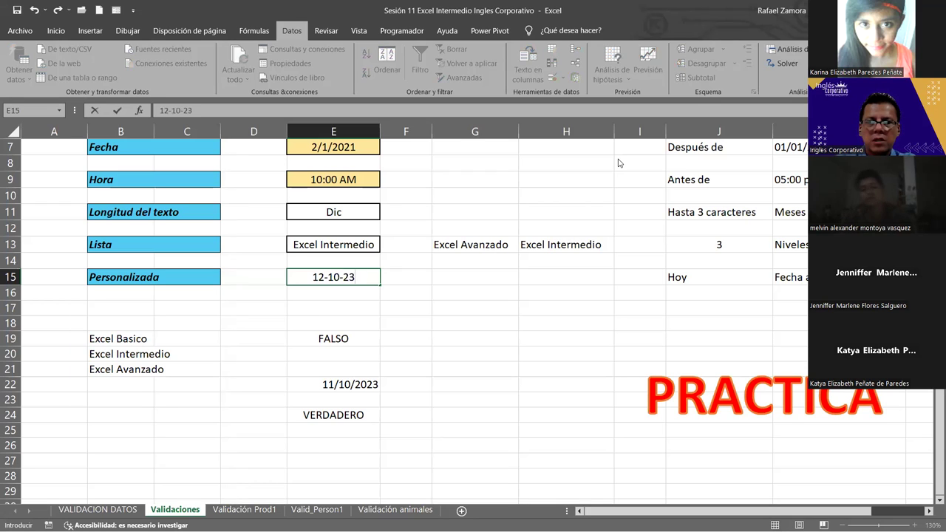
key("Return")
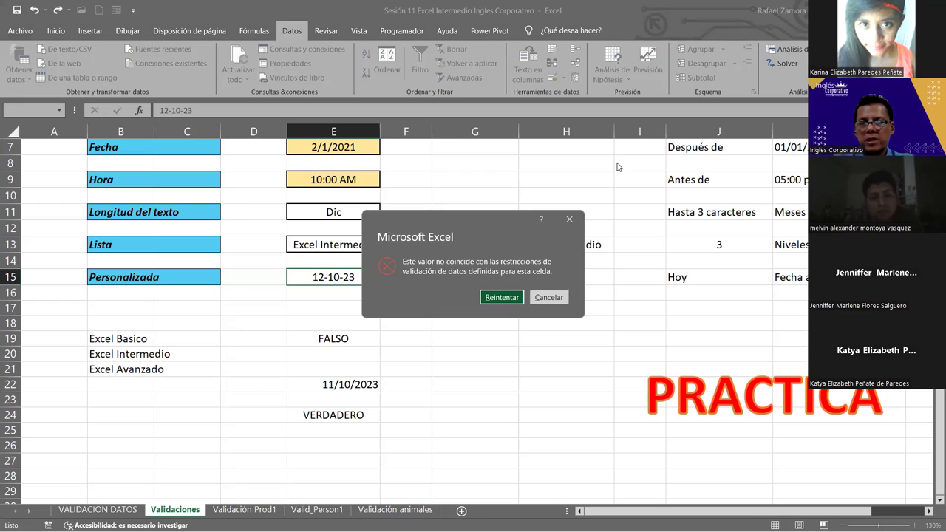
left_click(562, 294)
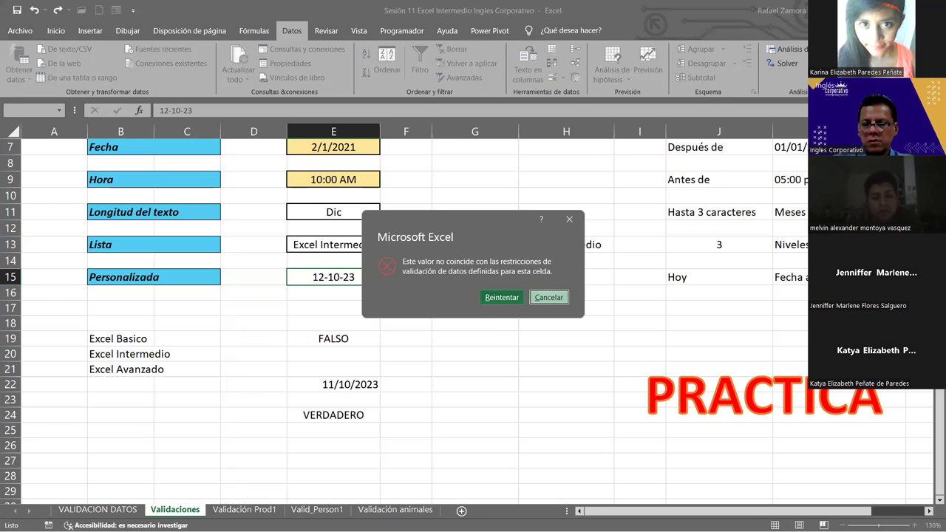
scroll(791, 481, "down", 2)
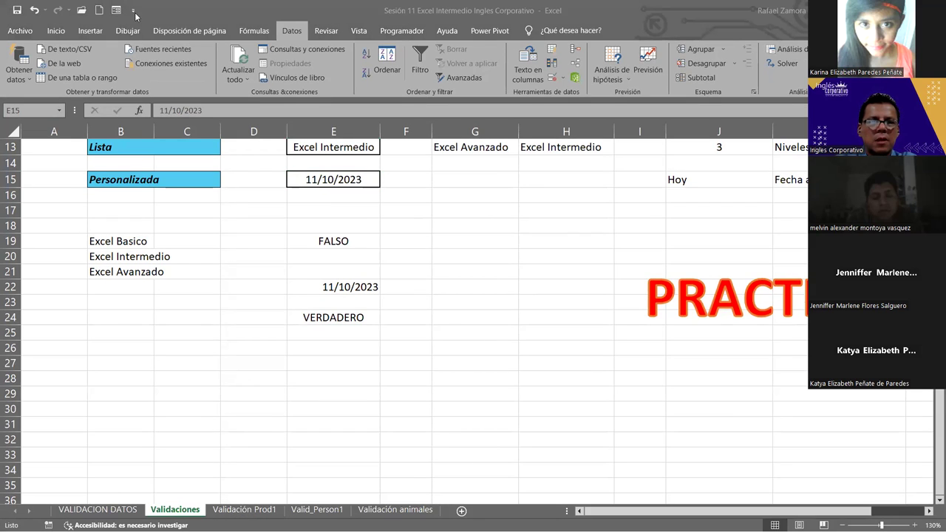
Scroll the Validaciones sheet back up toward row 1, with E15 still holding 11/10/2023.
scroll(466, 380, "up", 1)
scroll(466, 380, "up", 3)
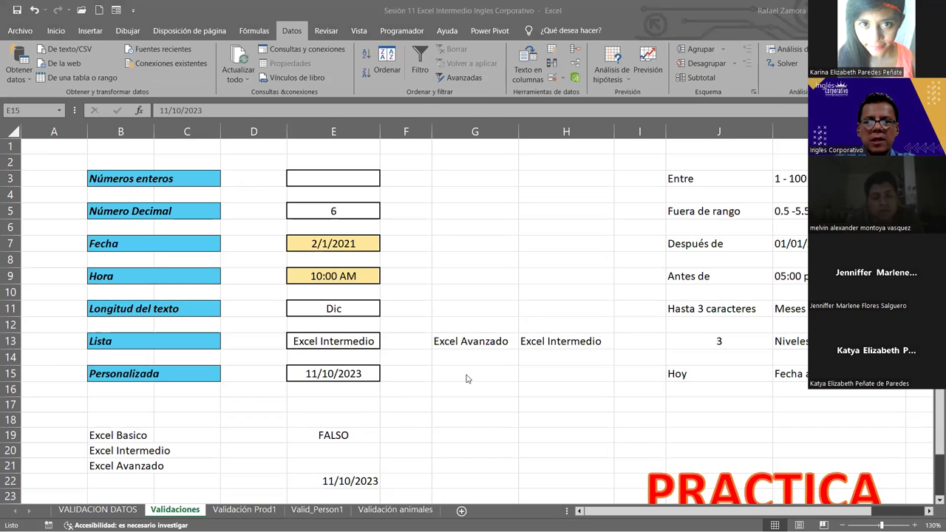